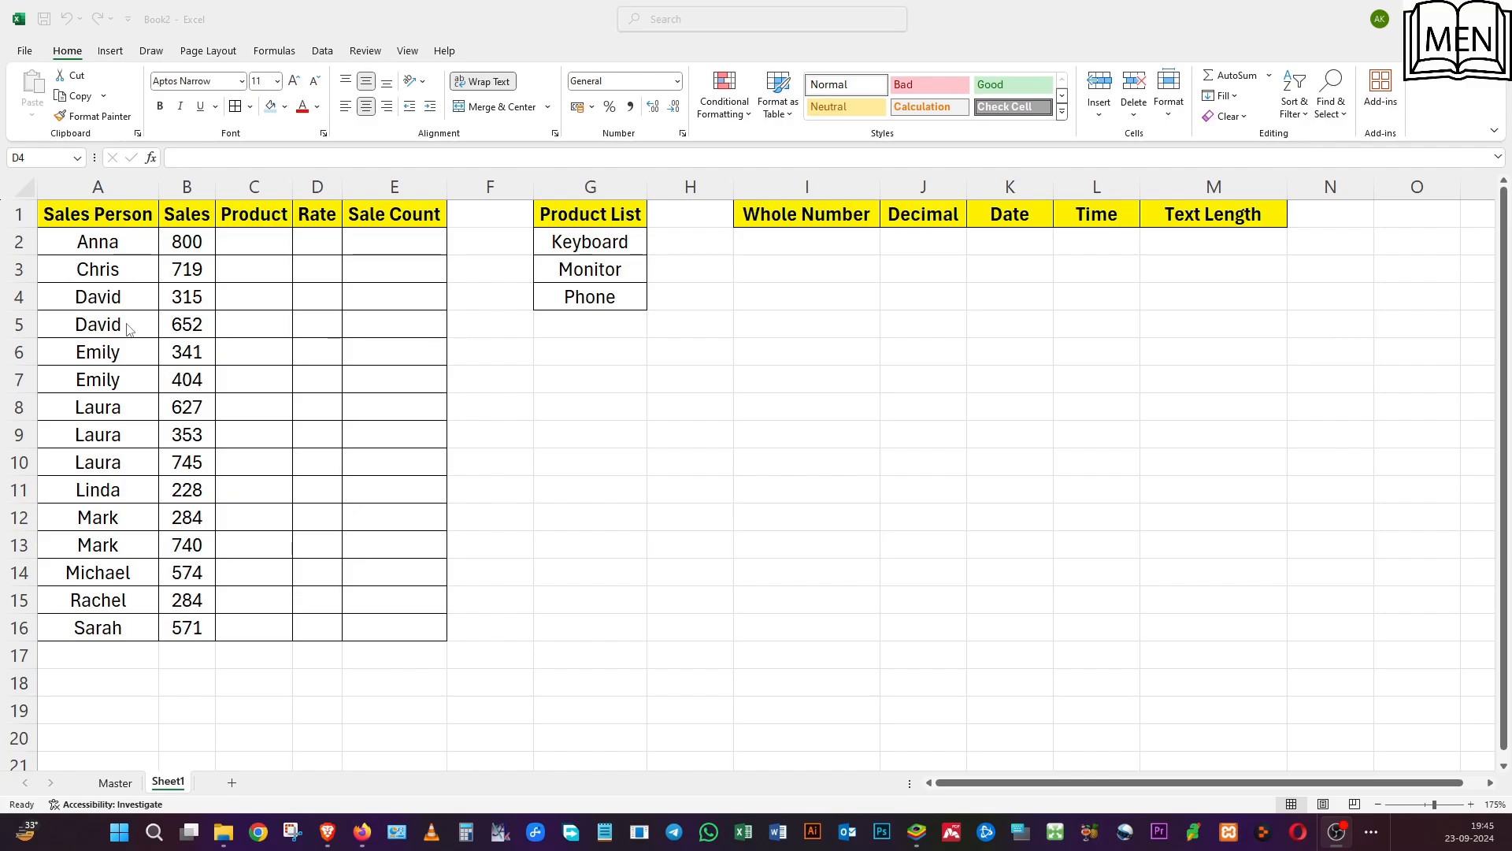
# Review the sales table's headings, the product list items and the Whole Number to Text Length headings.
pyautogui.click(128, 327)
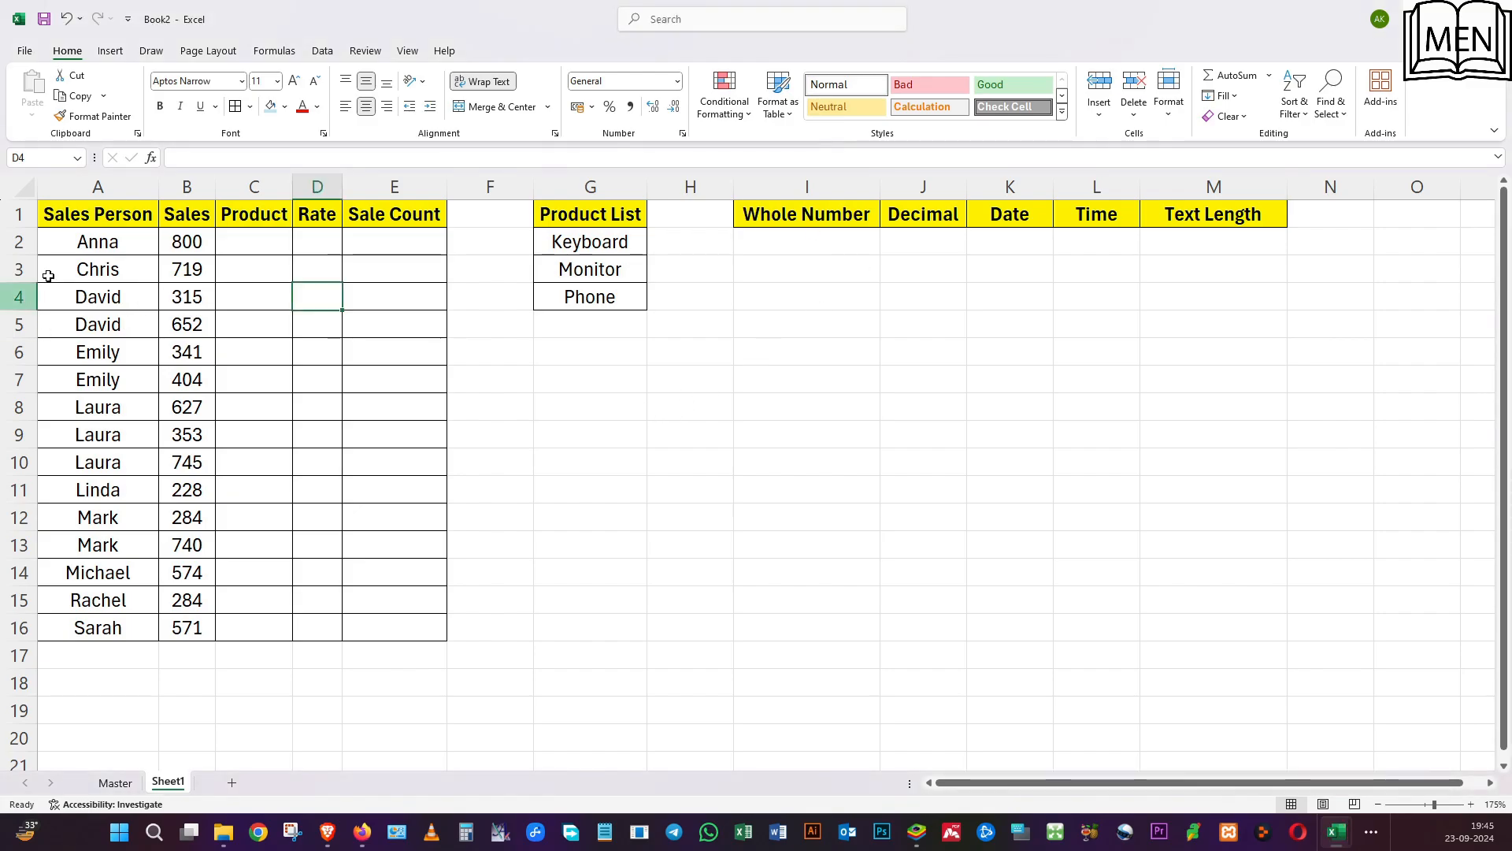
pyautogui.click(93, 224)
pyautogui.click(199, 211)
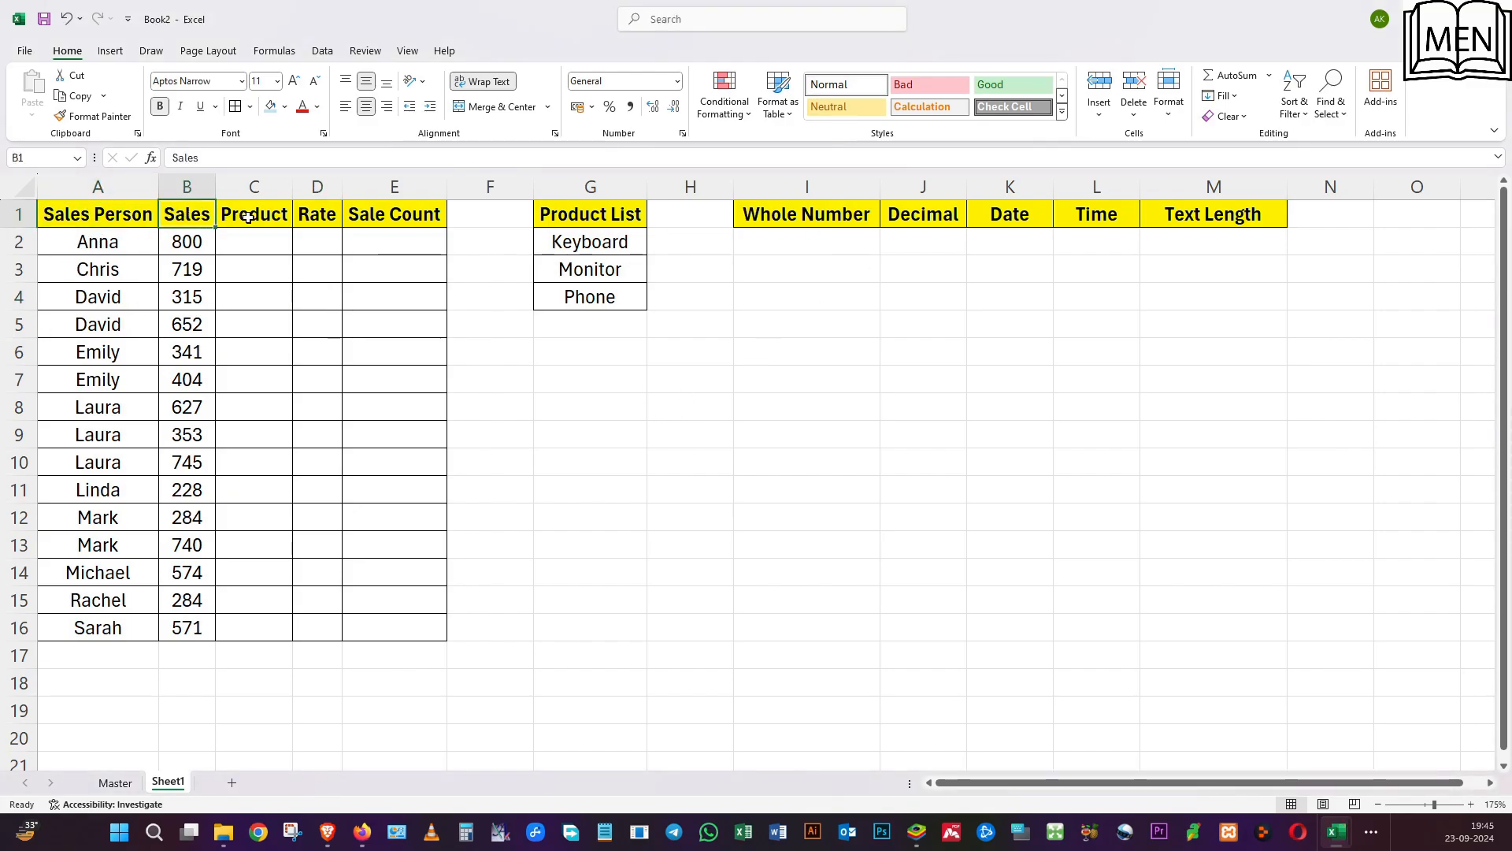
pyautogui.click(248, 215)
pyautogui.click(317, 210)
pyautogui.click(362, 209)
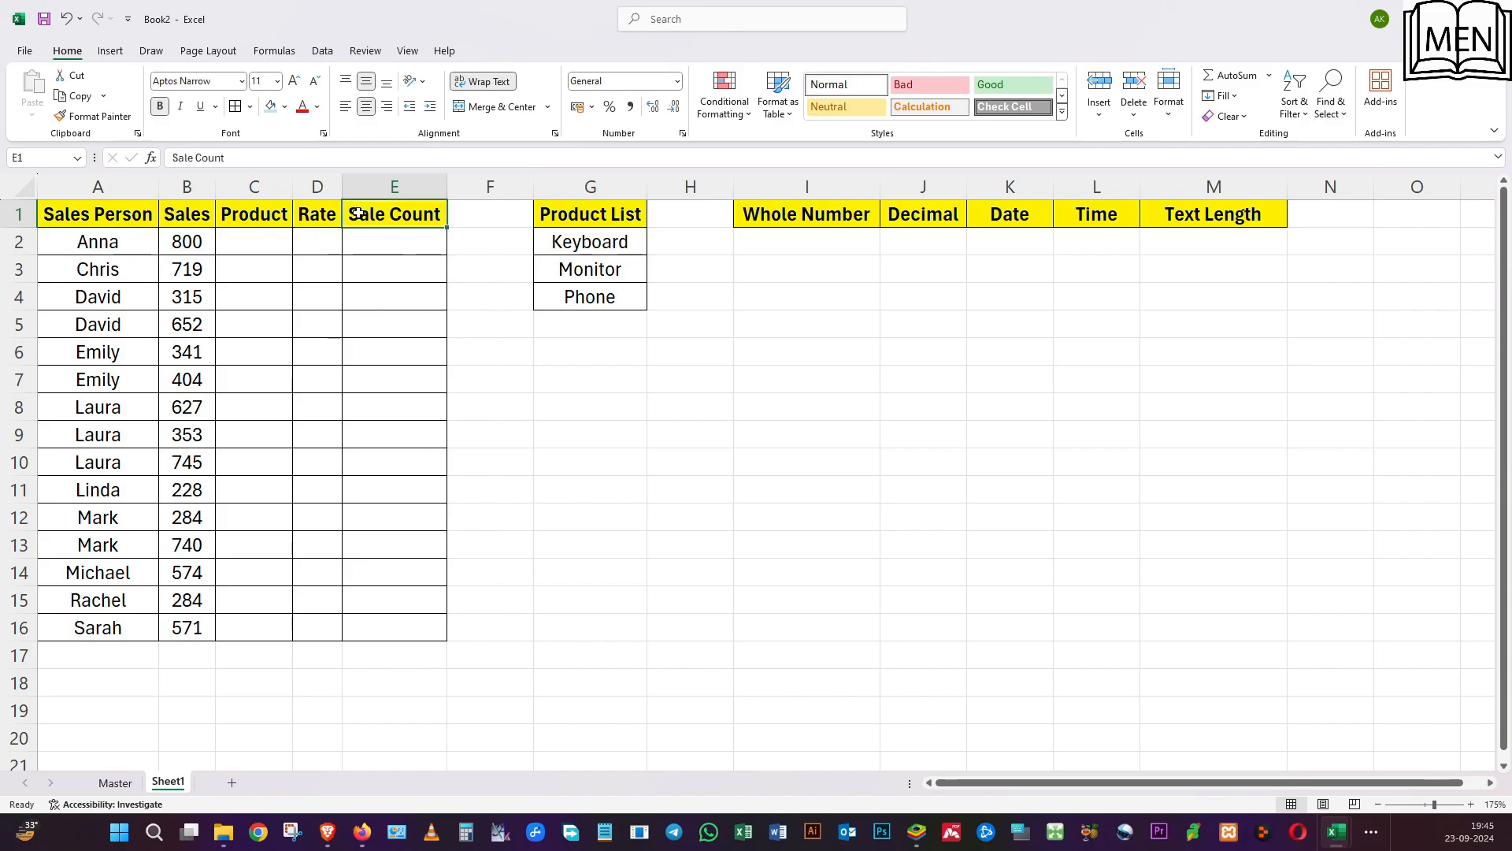
pyautogui.click(587, 219)
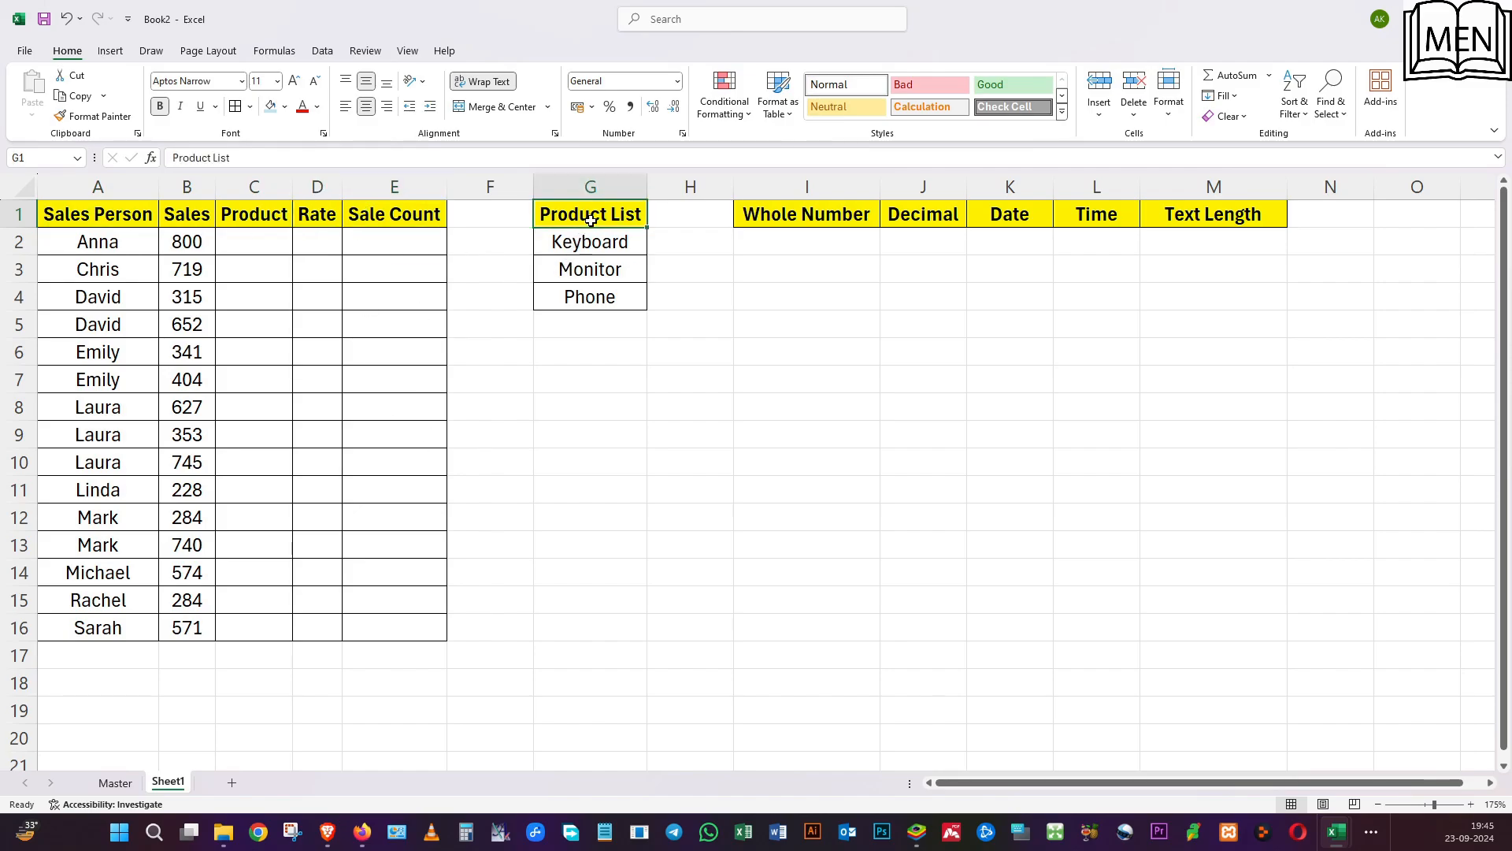
pyautogui.click(609, 244)
pyautogui.click(612, 268)
pyautogui.click(619, 301)
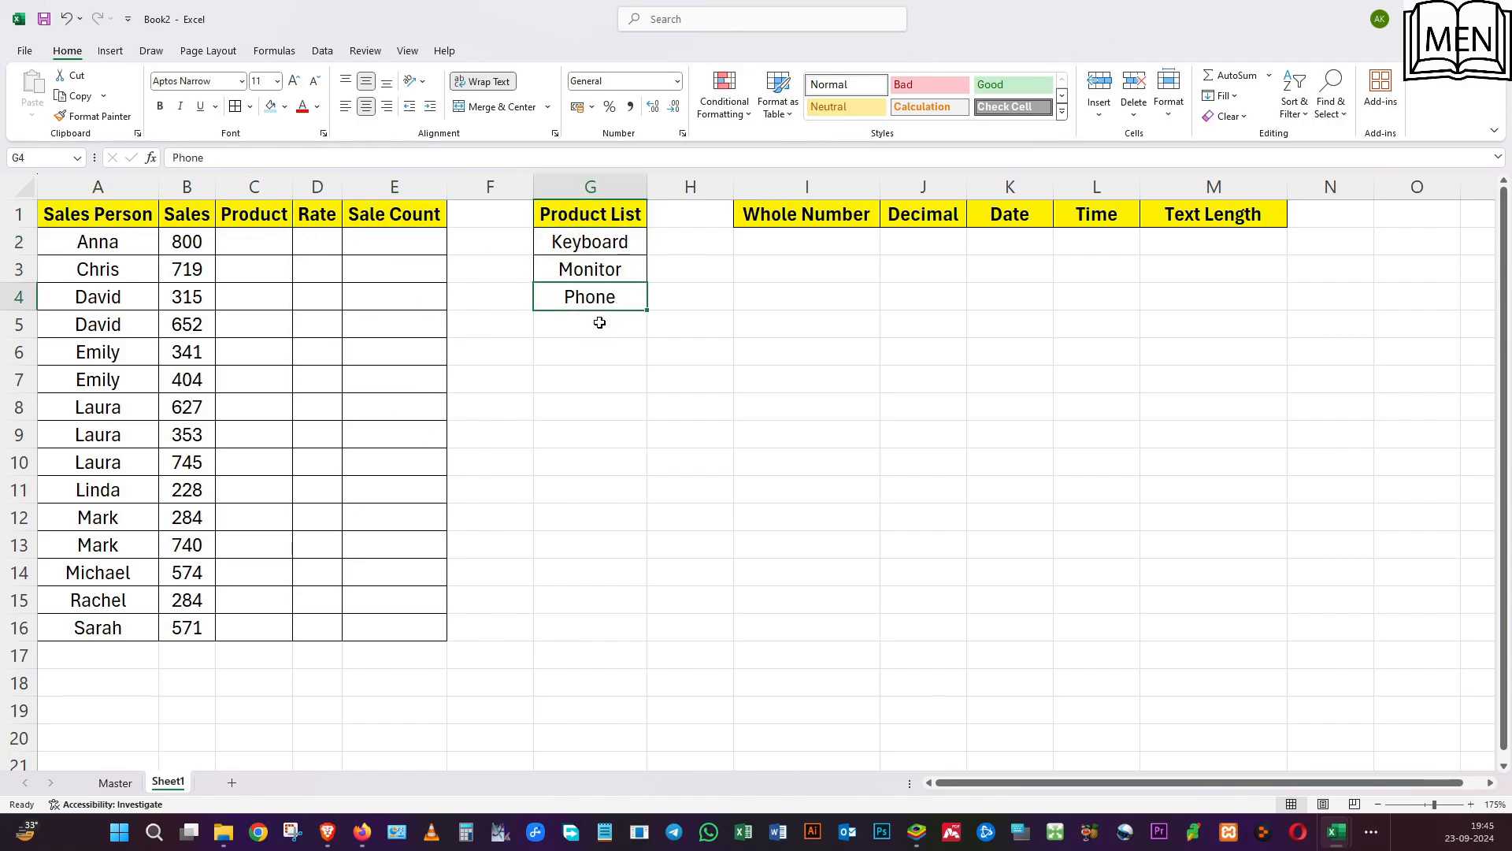
pyautogui.moveTo(777, 220); pyautogui.dragTo(1217, 216)
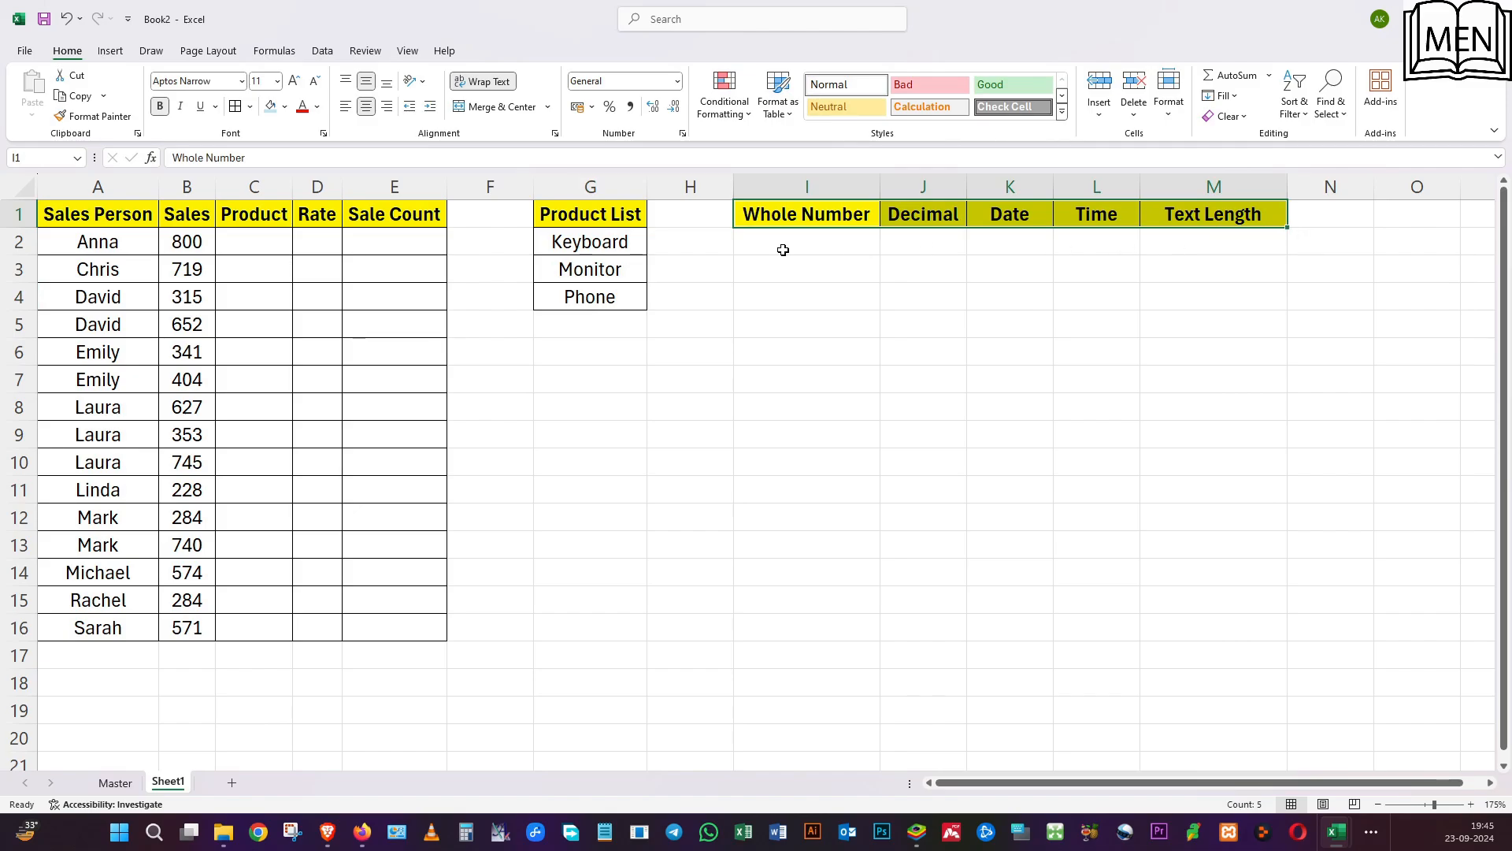
# Compare the empty Product column with the Keyboard, Monitor and Phone entries in the product list.
pyautogui.click(340, 245)
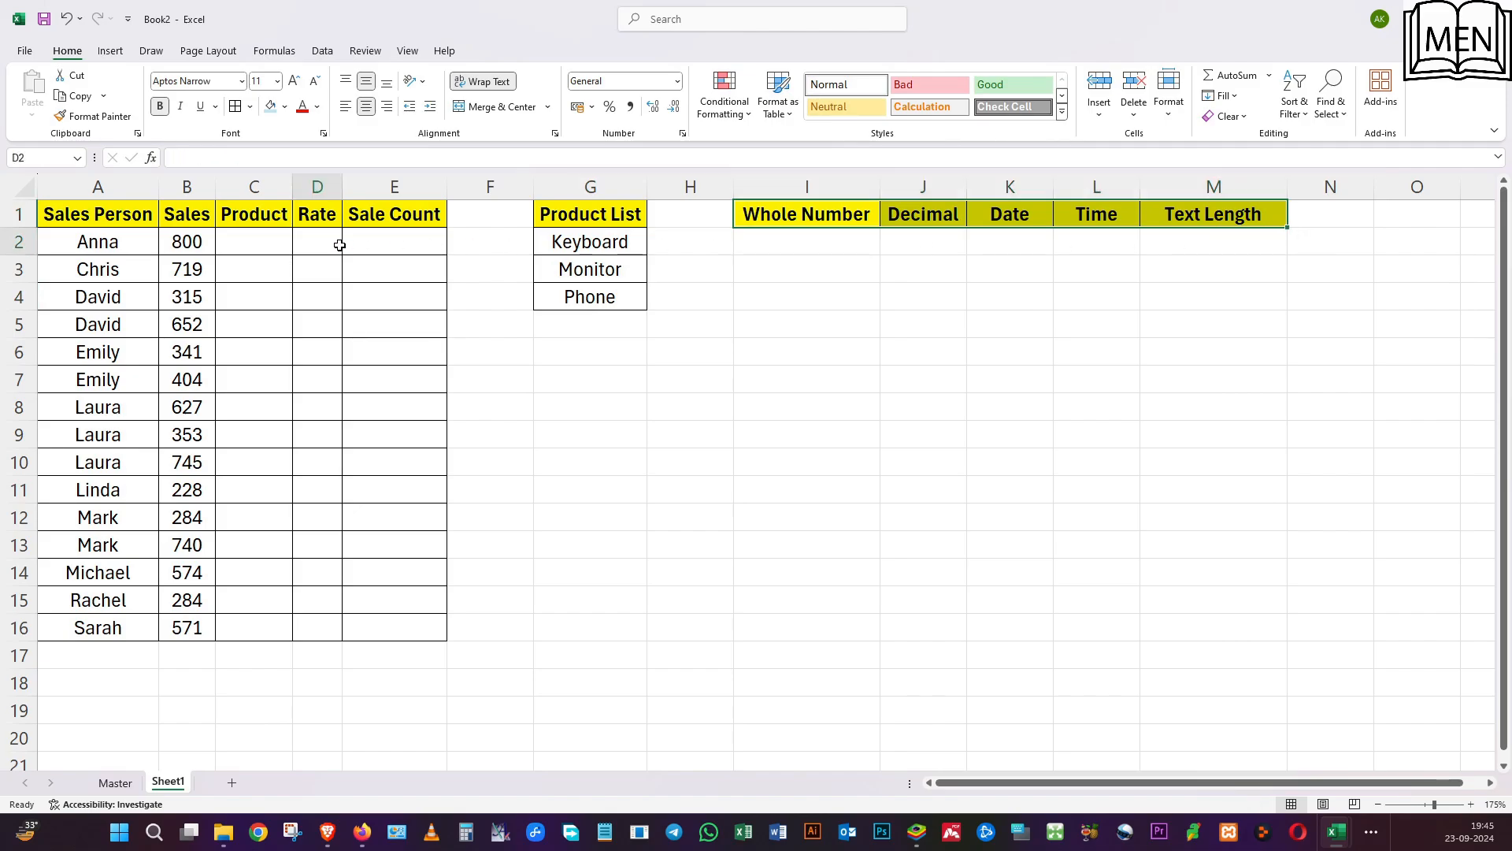
pyautogui.click(253, 243)
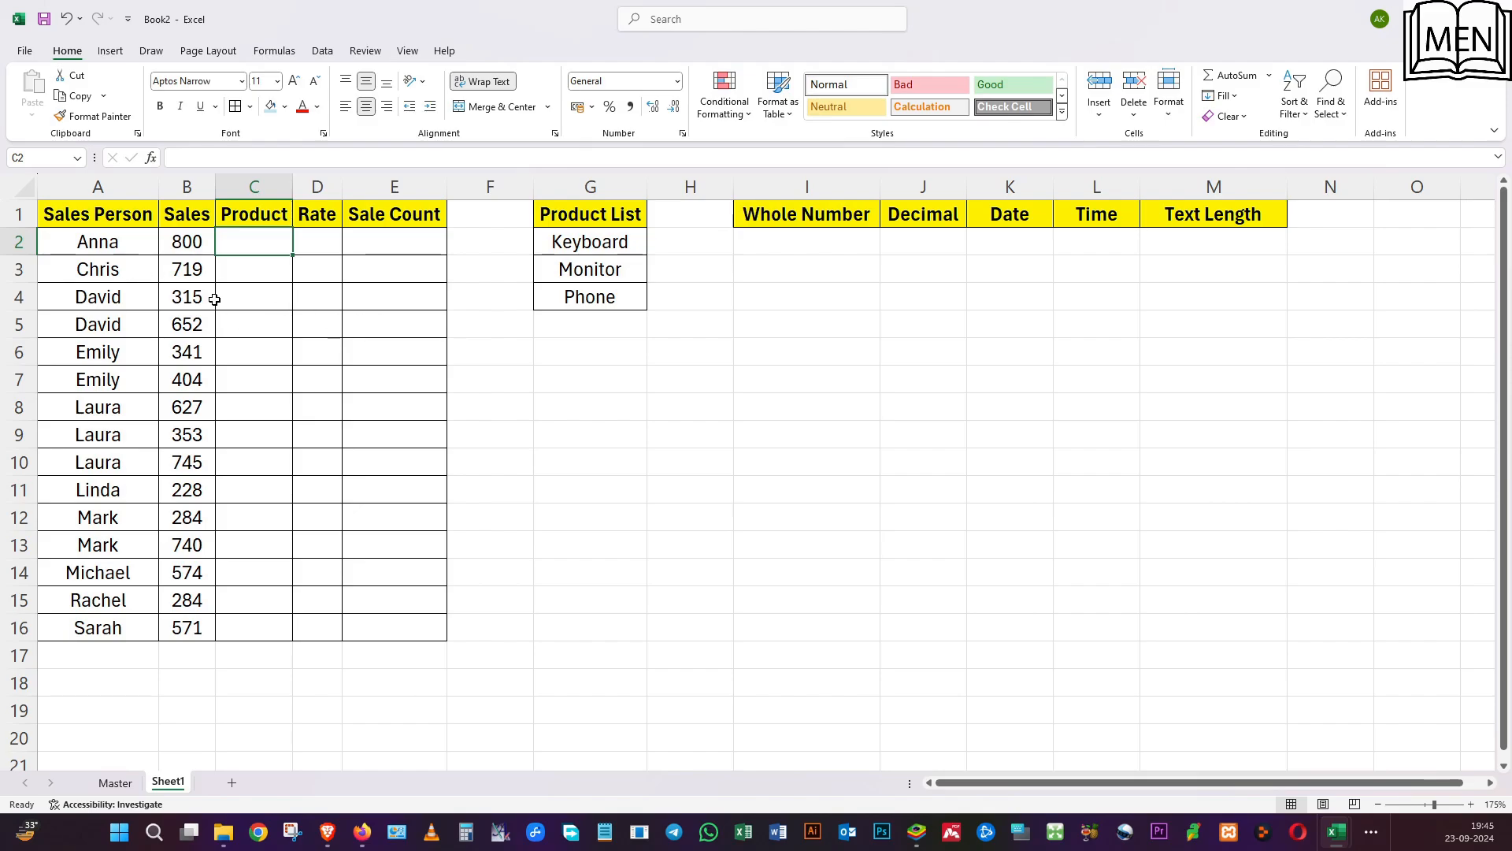
pyautogui.click(619, 239)
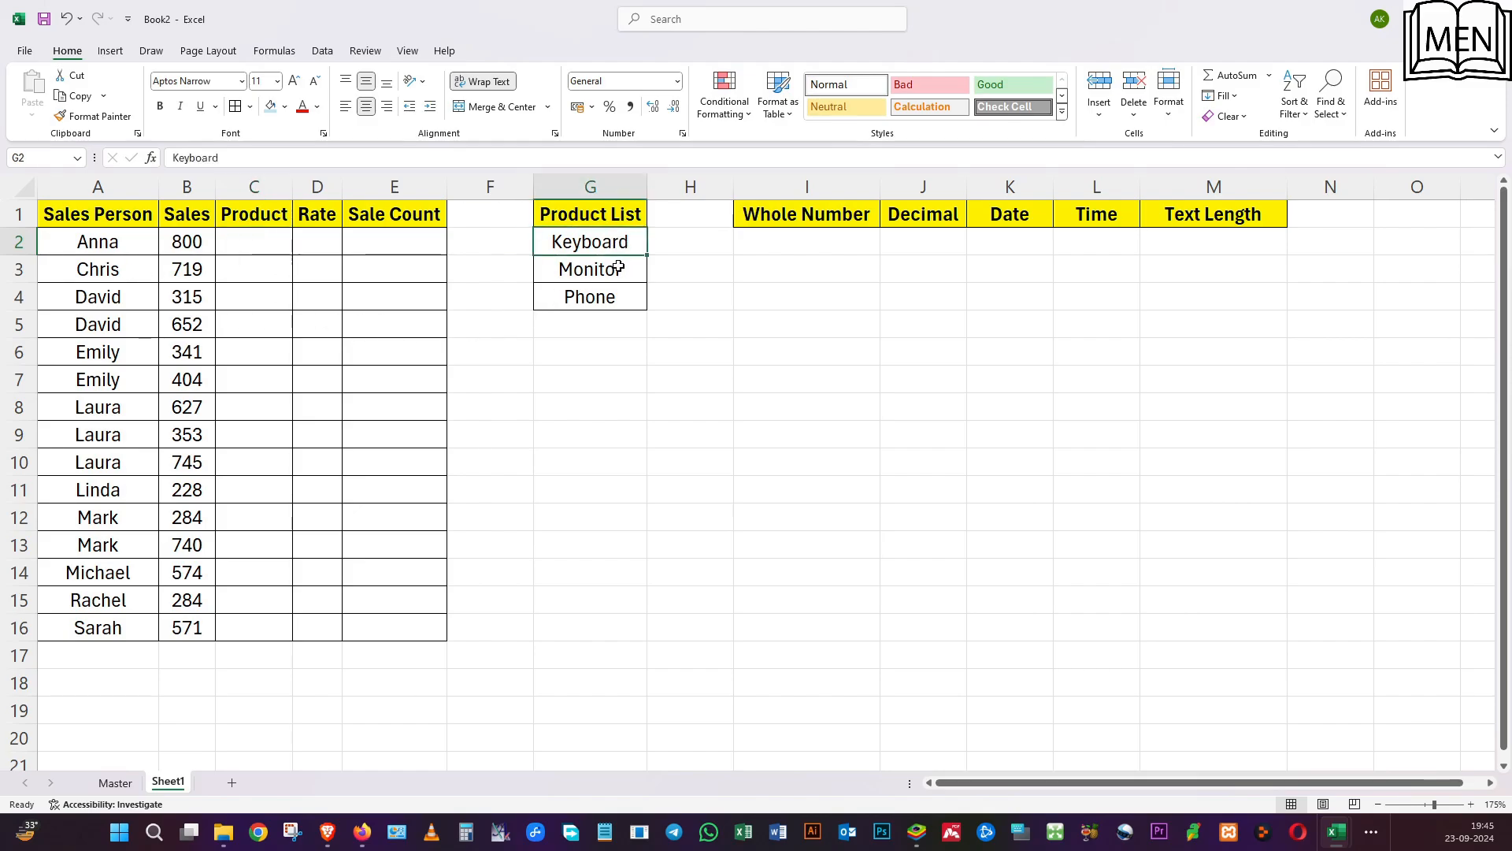
pyautogui.click(619, 267)
pyautogui.click(619, 302)
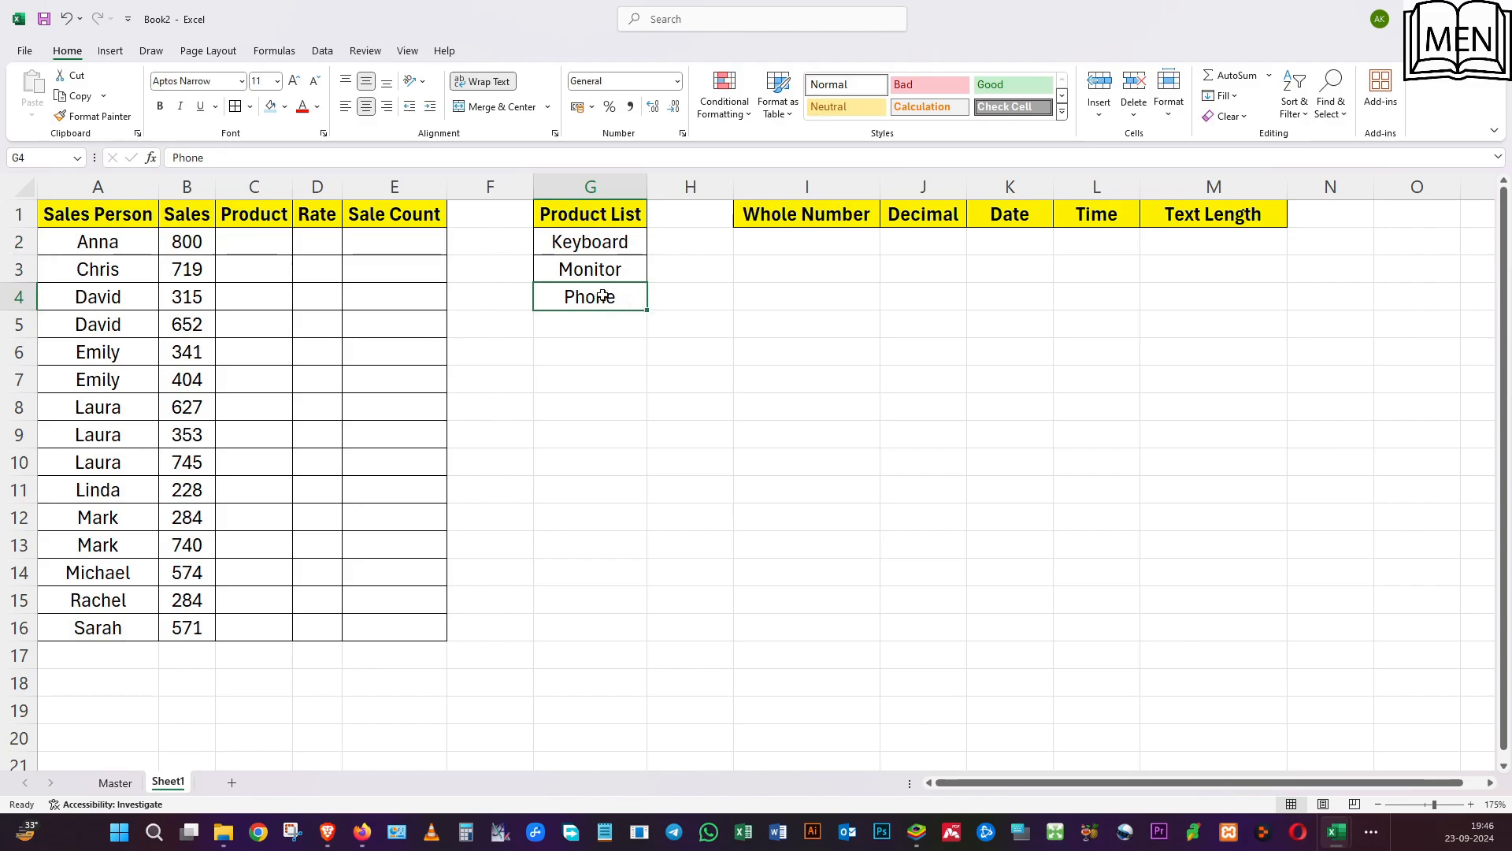
pyautogui.click(272, 240)
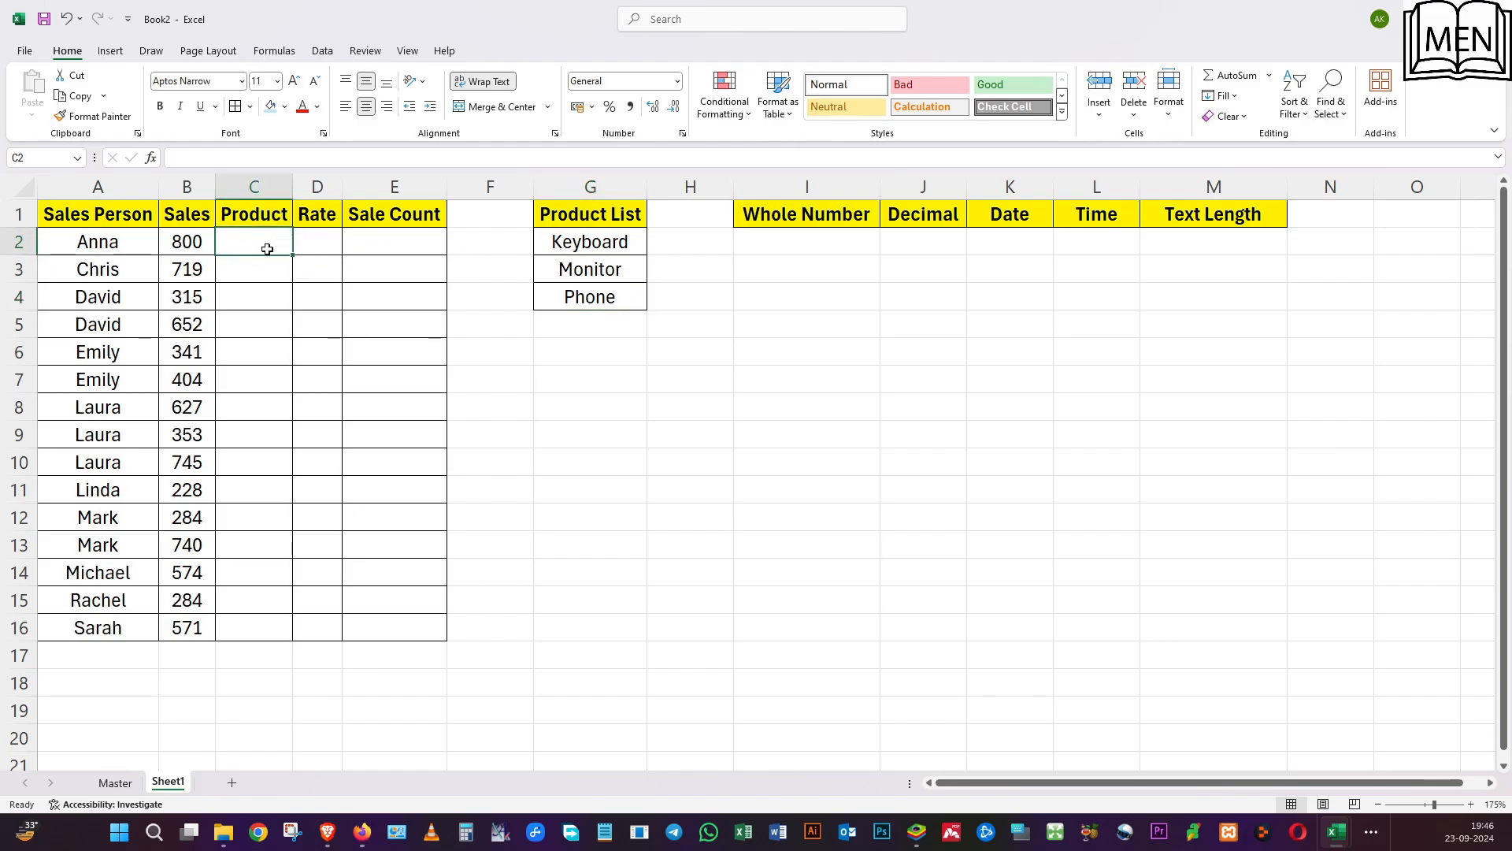
pyautogui.moveTo(619, 247); pyautogui.dragTo(606, 293)
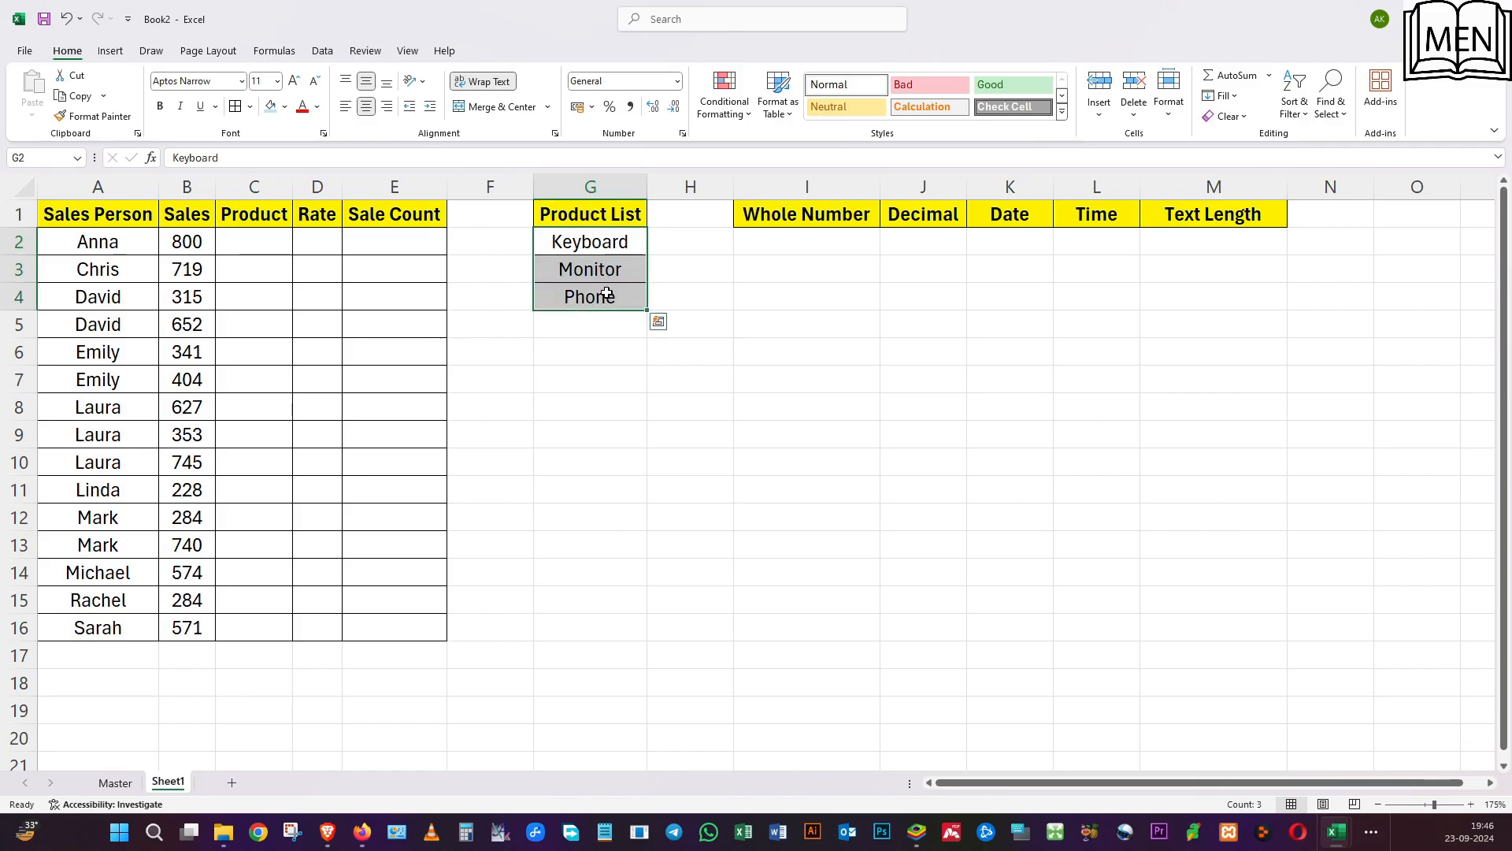
# Open data validation for cell C2 under Product and set it to allow a List.
pyautogui.click(246, 243)
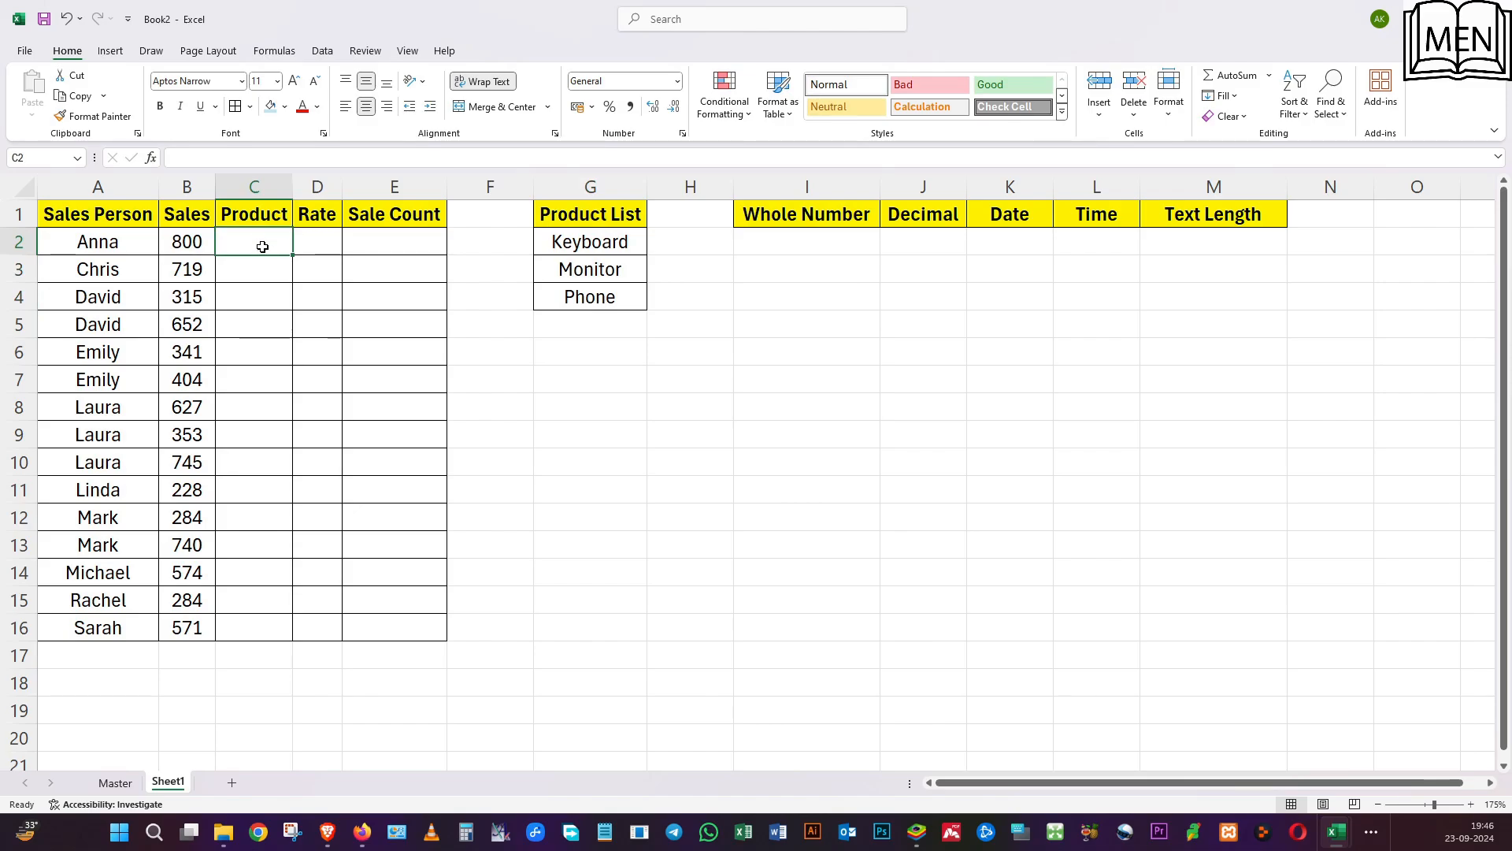
pyautogui.click(331, 56)
pyautogui.click(802, 86)
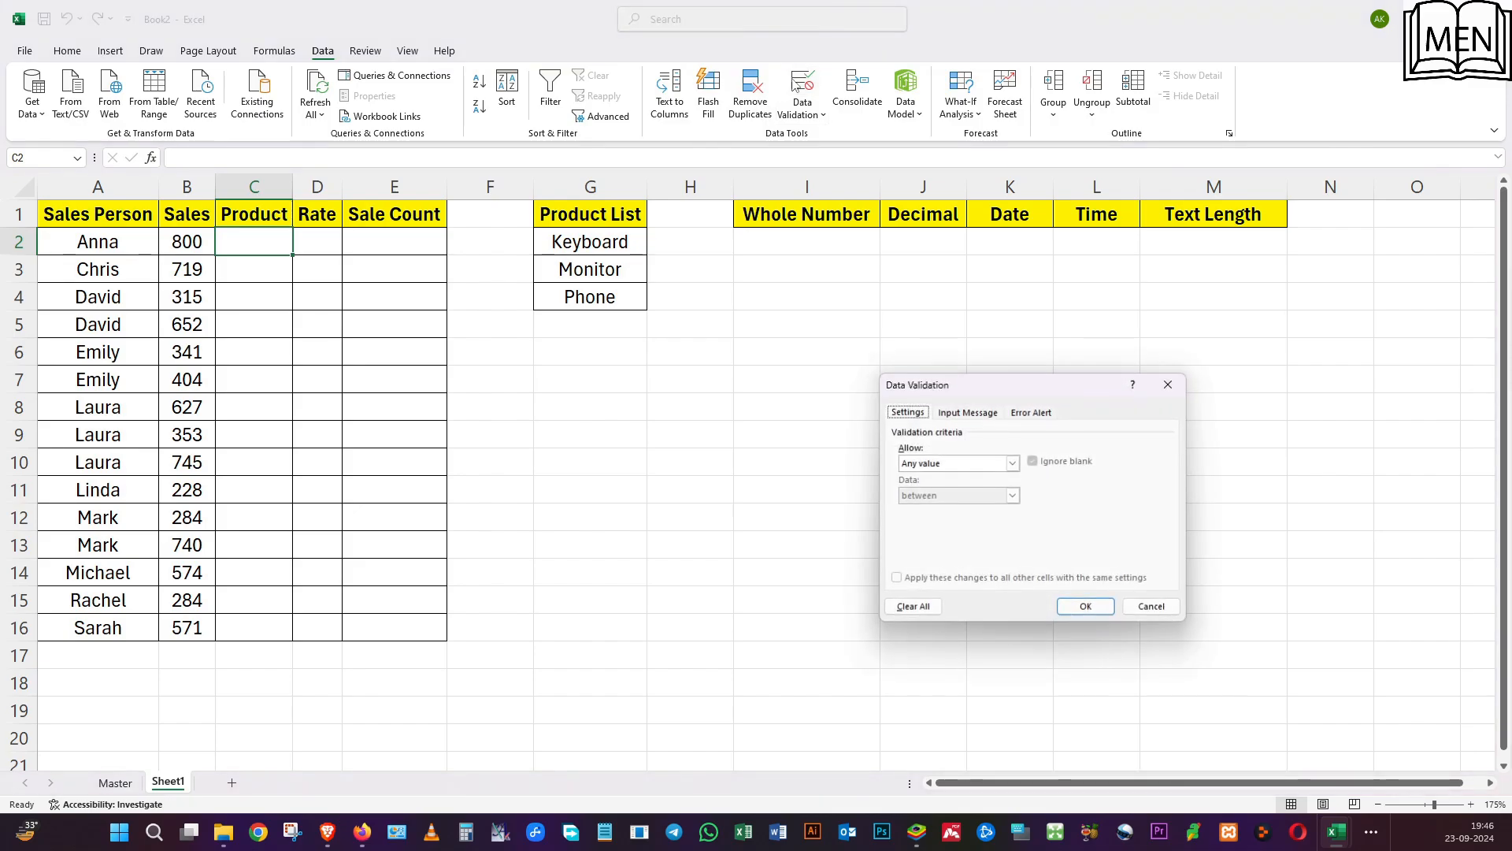
pyautogui.moveTo(962, 384); pyautogui.dragTo(572, 220)
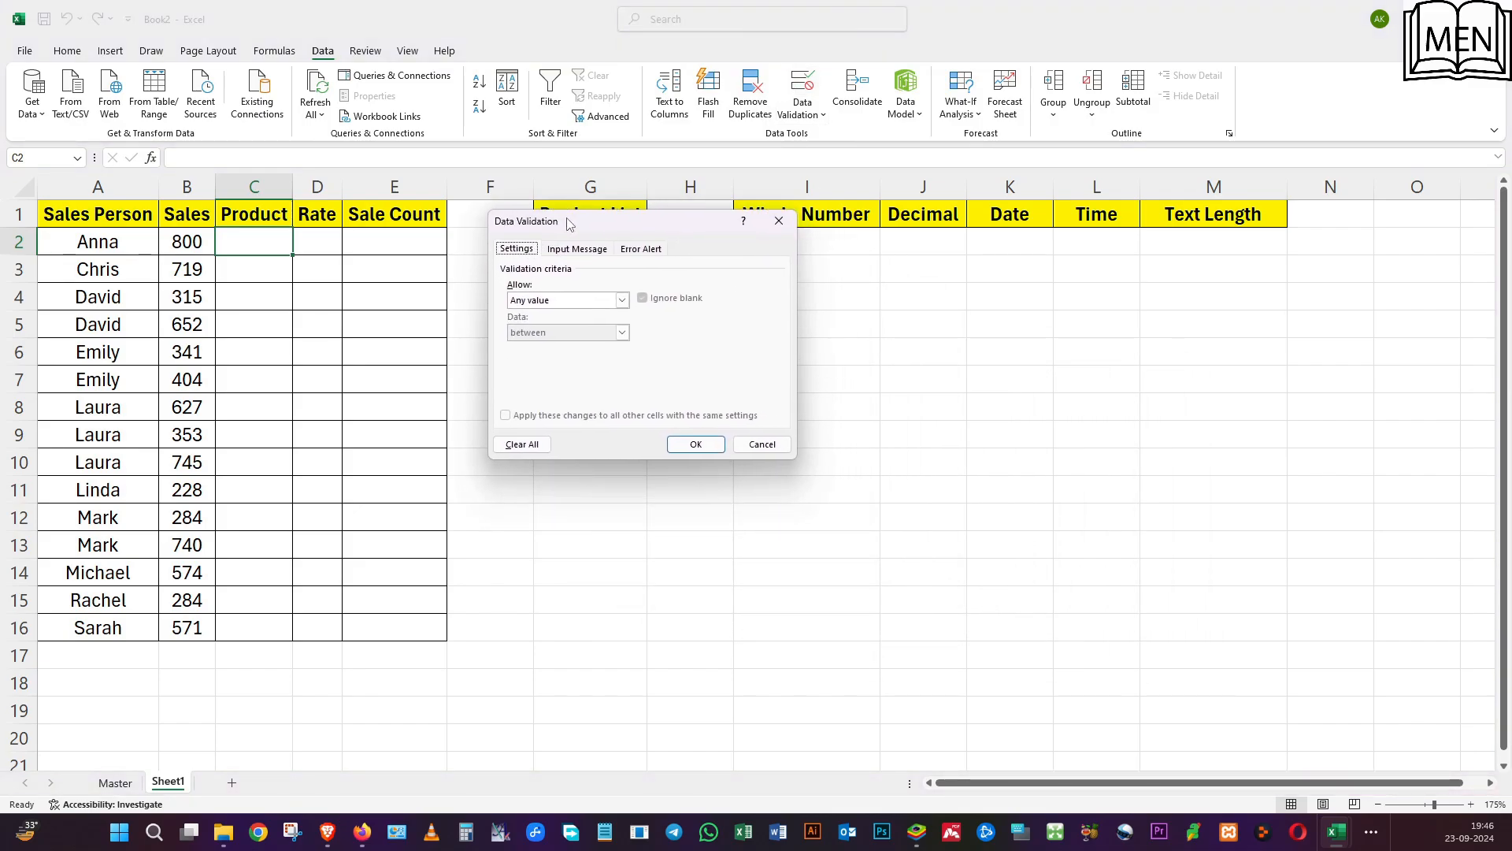
pyautogui.click(538, 301)
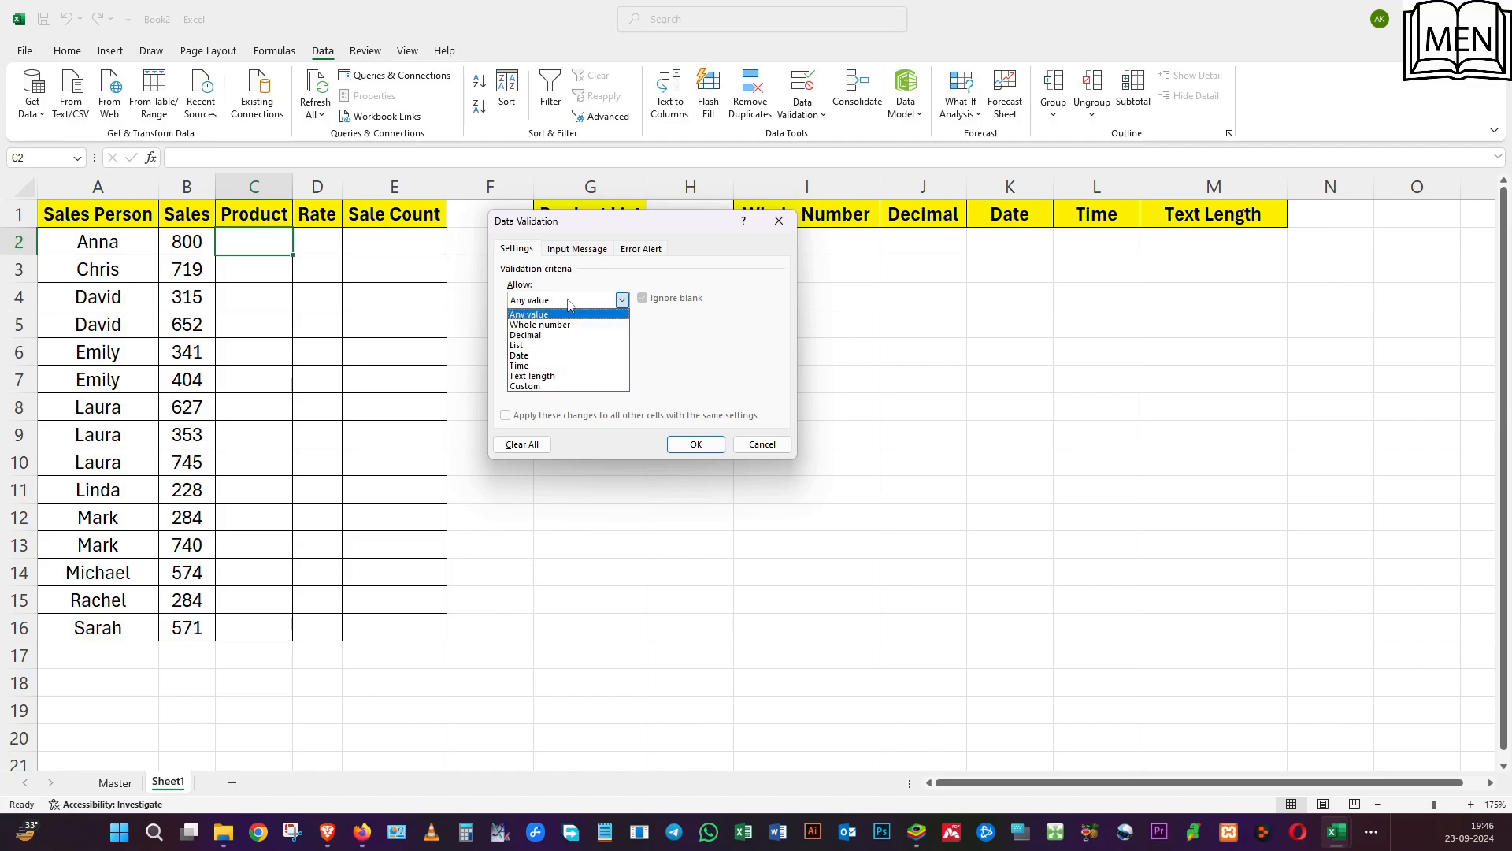
pyautogui.click(573, 351)
pyautogui.moveTo(627, 223); pyautogui.dragTo(800, 229)
# Enter "Keboard, Monitor, Phone" as the list source for C2 and apply the validation.
pyautogui.click(788, 369)
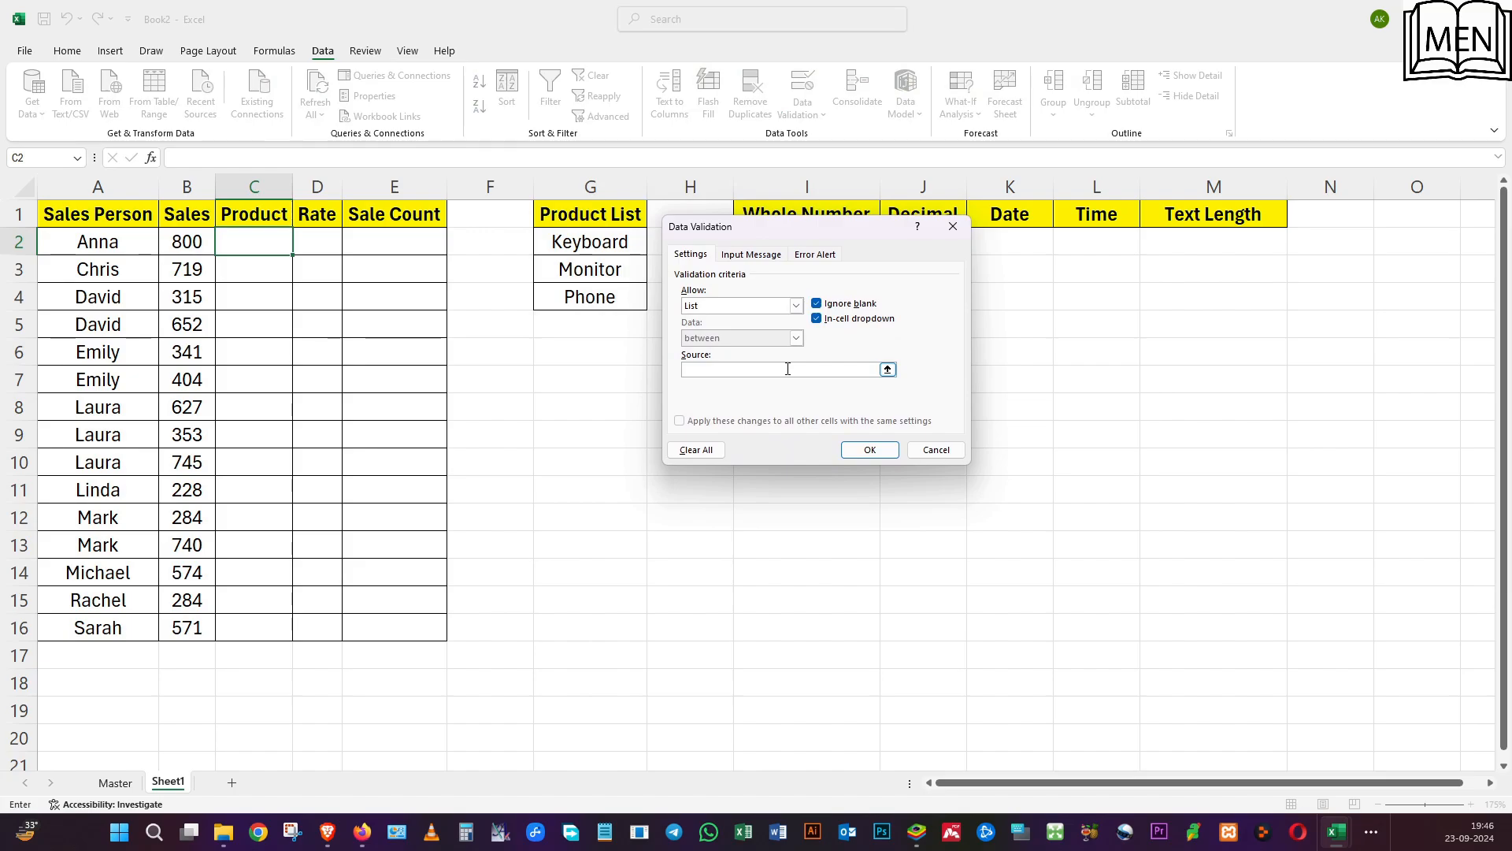
pyautogui.write('Keboard, Monitor, Phone')
pyautogui.click(866, 449)
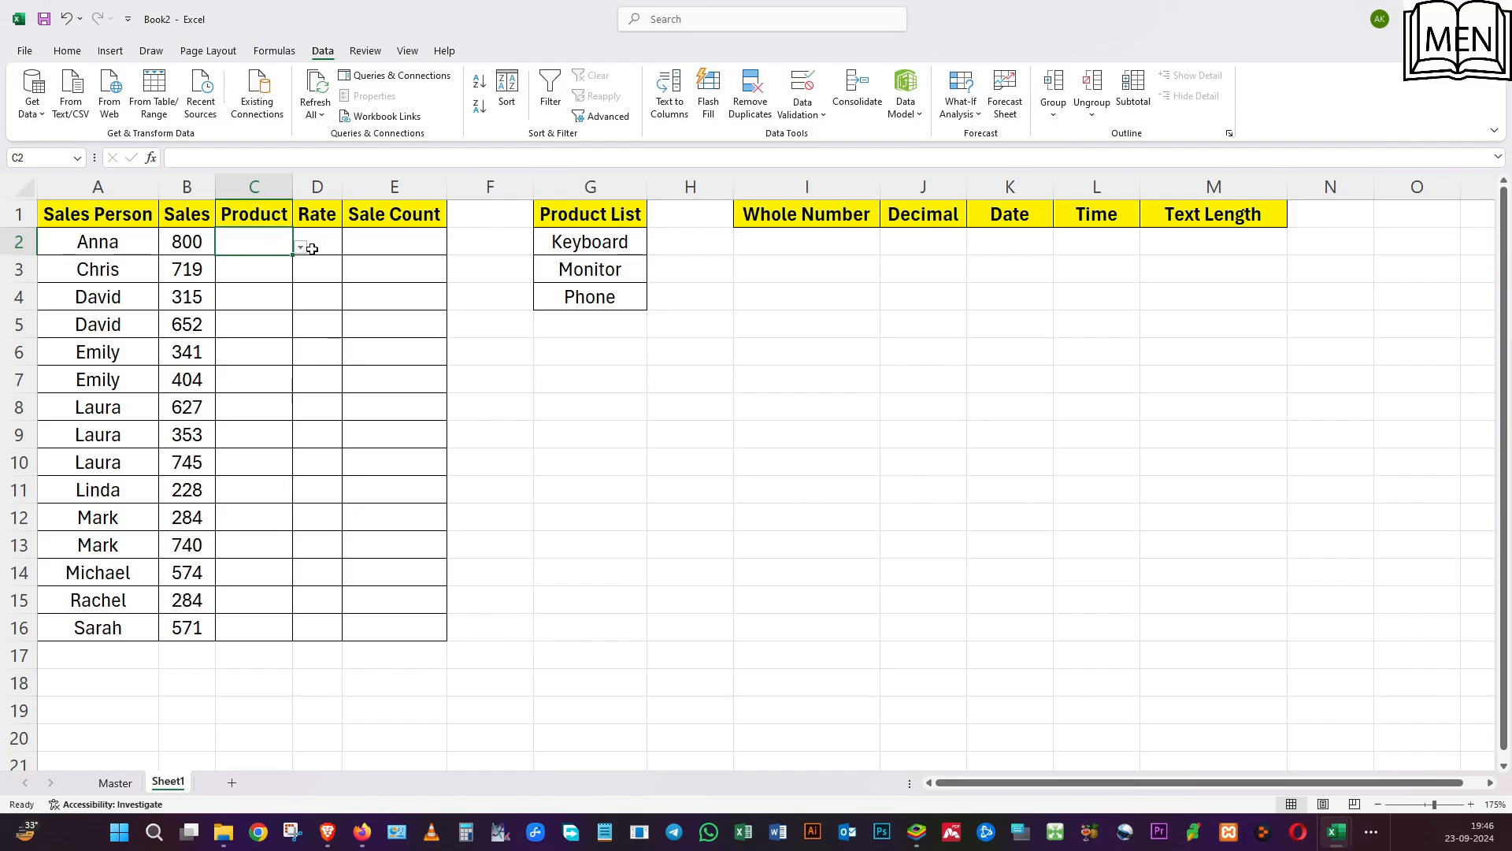
# Check the dropdown options in C2 against the product list and look at the cell below it.
pyautogui.click(301, 249)
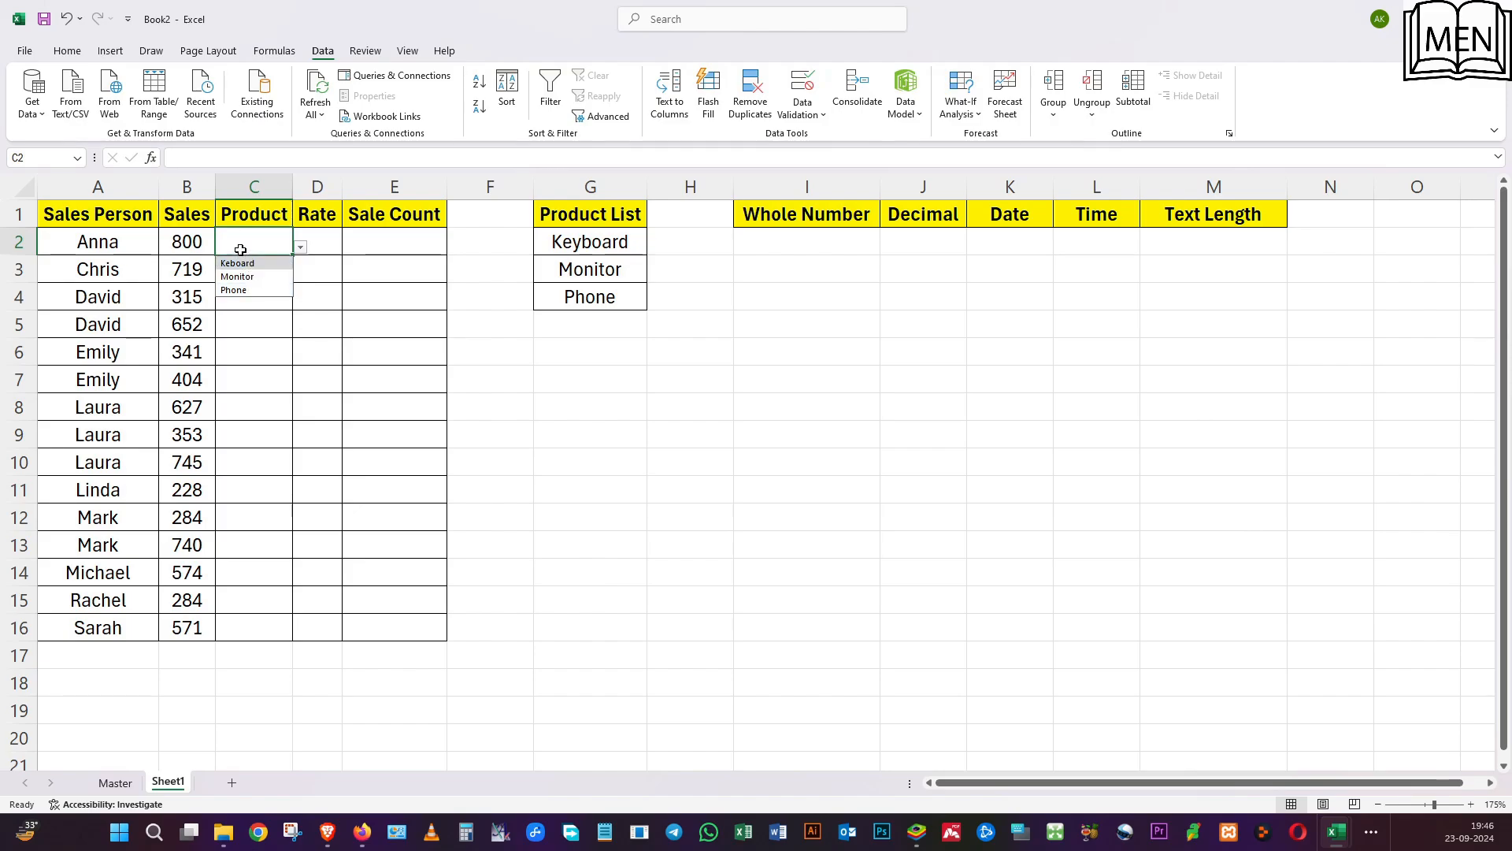
pyautogui.press('Escape')
pyautogui.click(588, 261)
pyautogui.moveTo(580, 228); pyautogui.dragTo(587, 302)
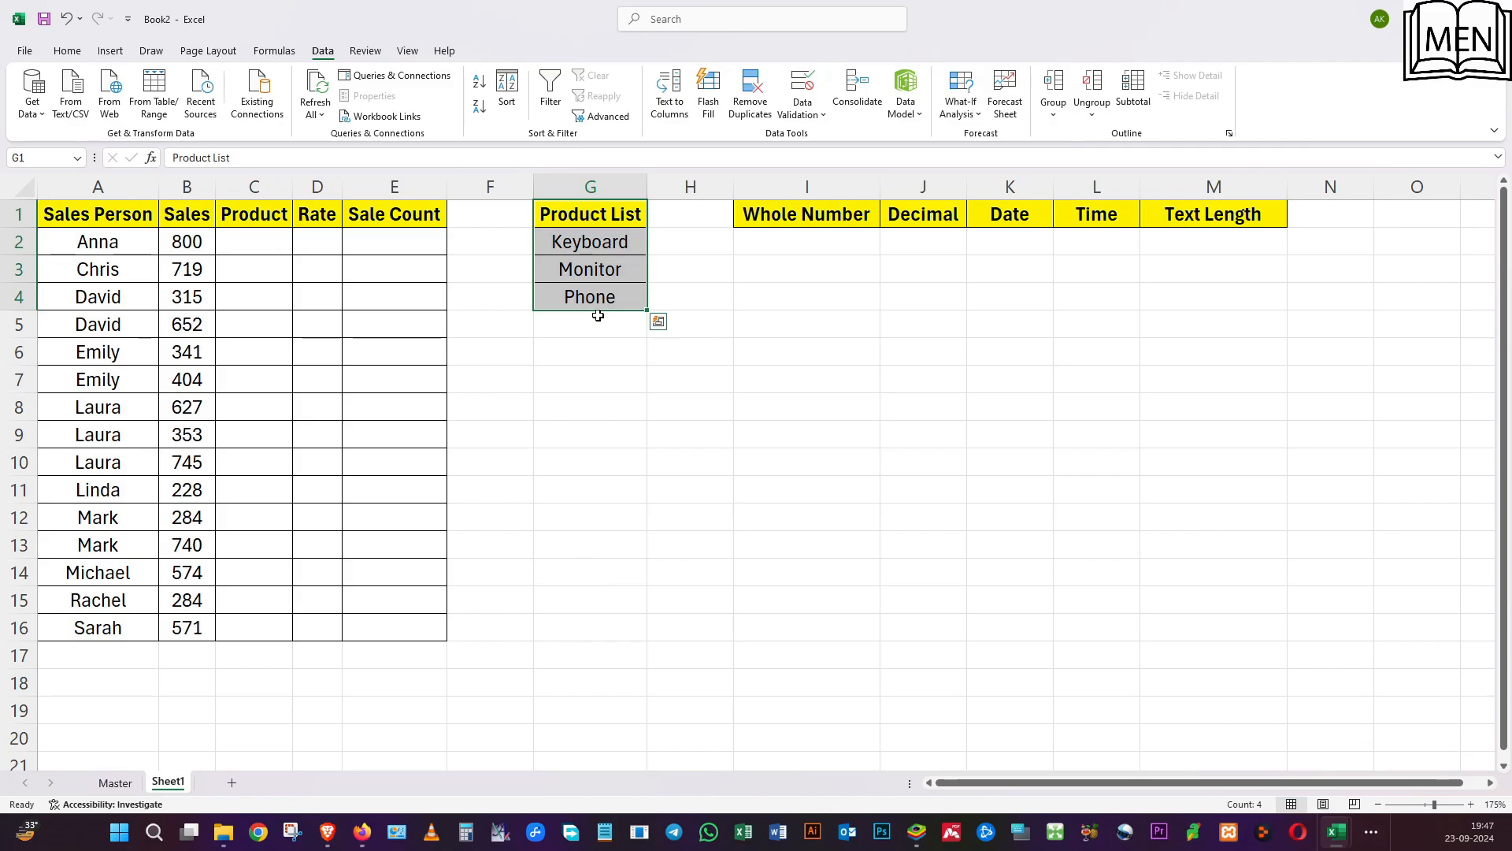
pyautogui.click(269, 246)
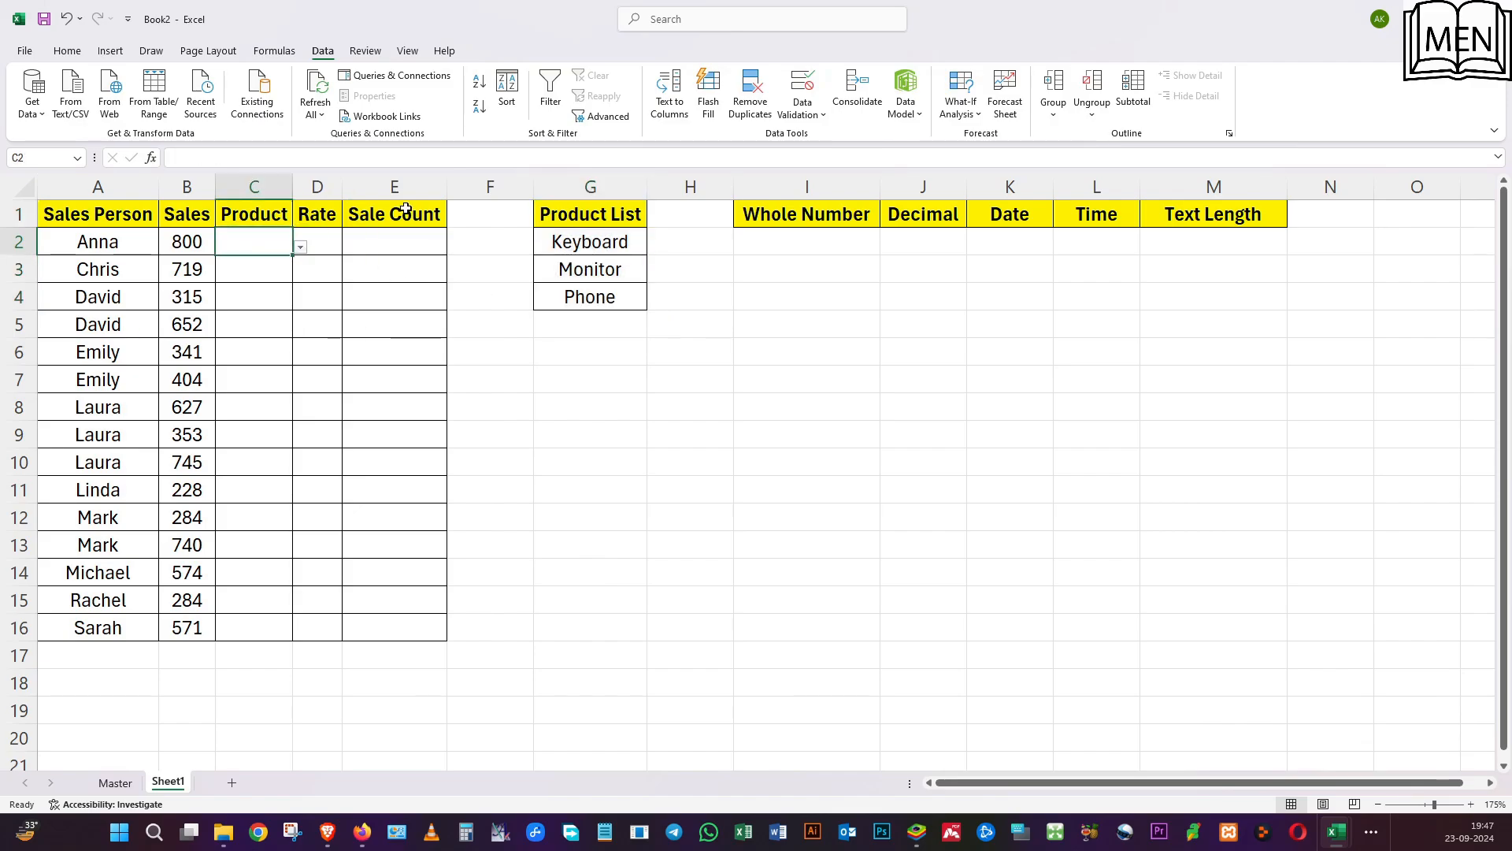
pyautogui.click(283, 275)
# Clear C2's validation and replace it with a List rule sourced from the product cells $G$2:$G$4.
pyautogui.click(266, 242)
pyautogui.click(803, 87)
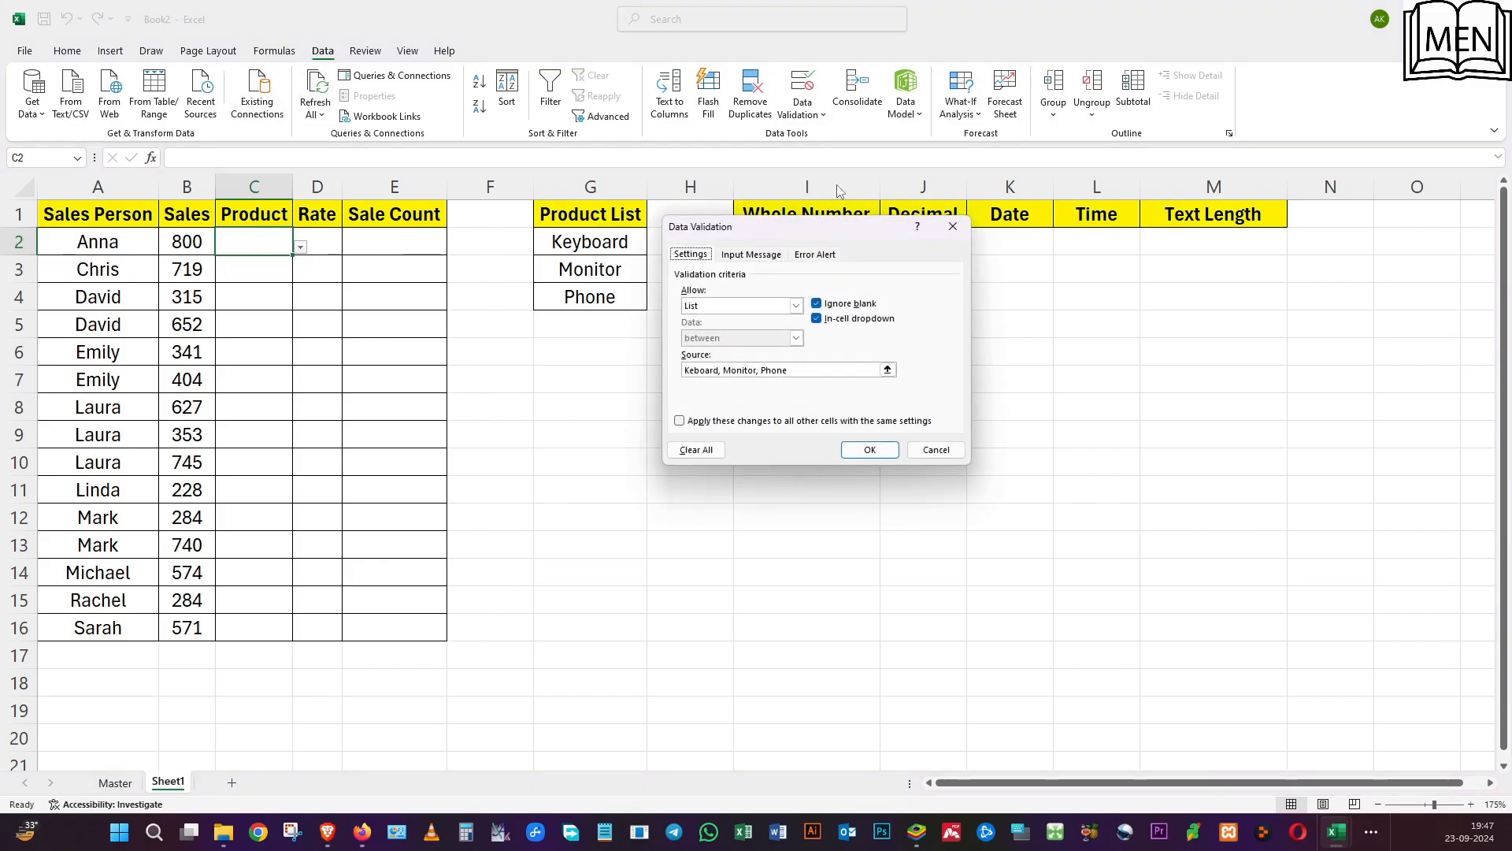
pyautogui.click(697, 451)
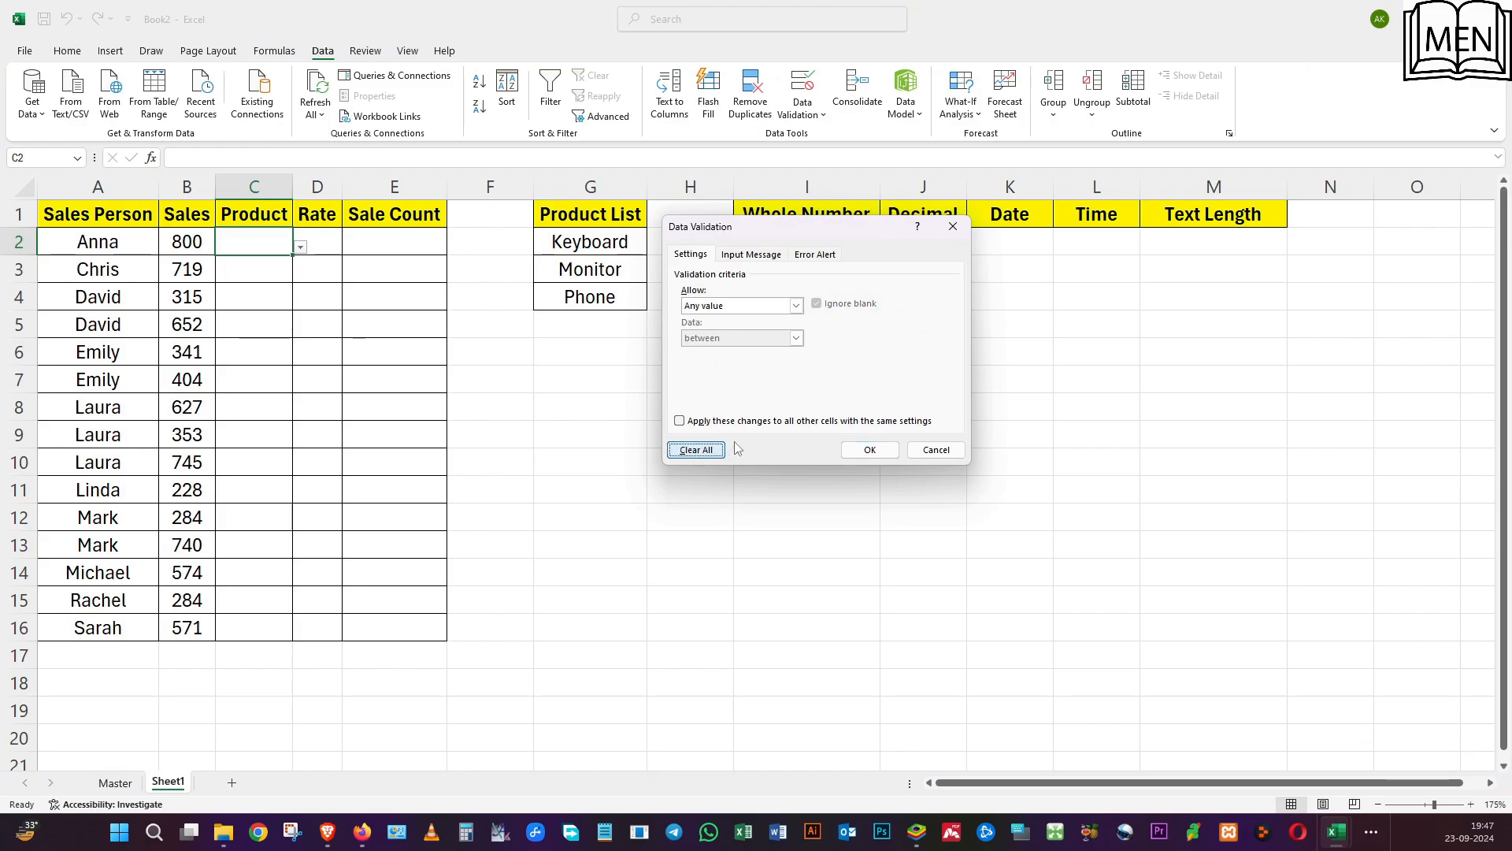
pyautogui.click(797, 307)
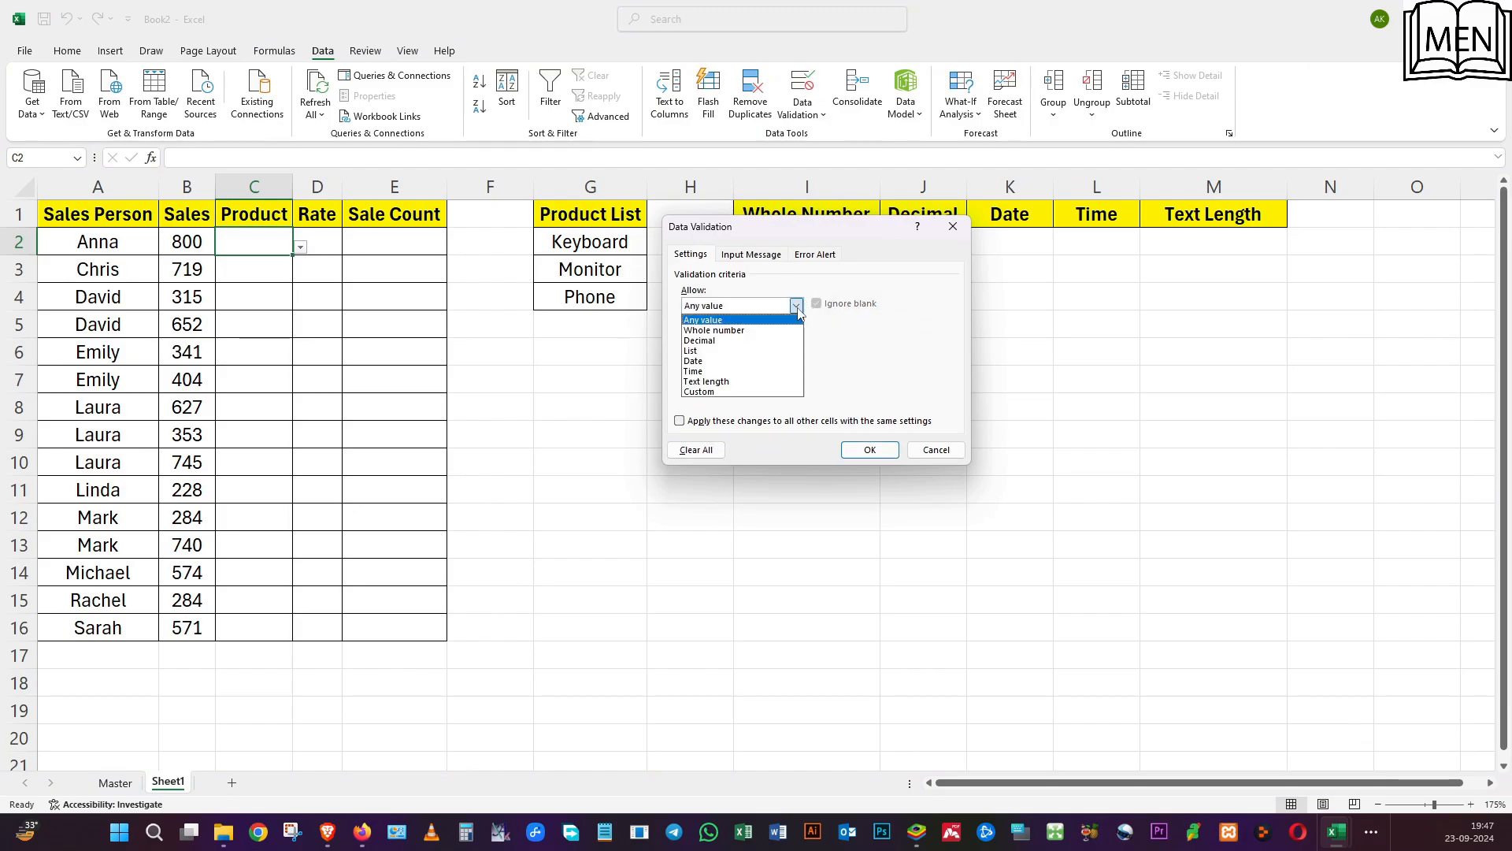
pyautogui.click(739, 352)
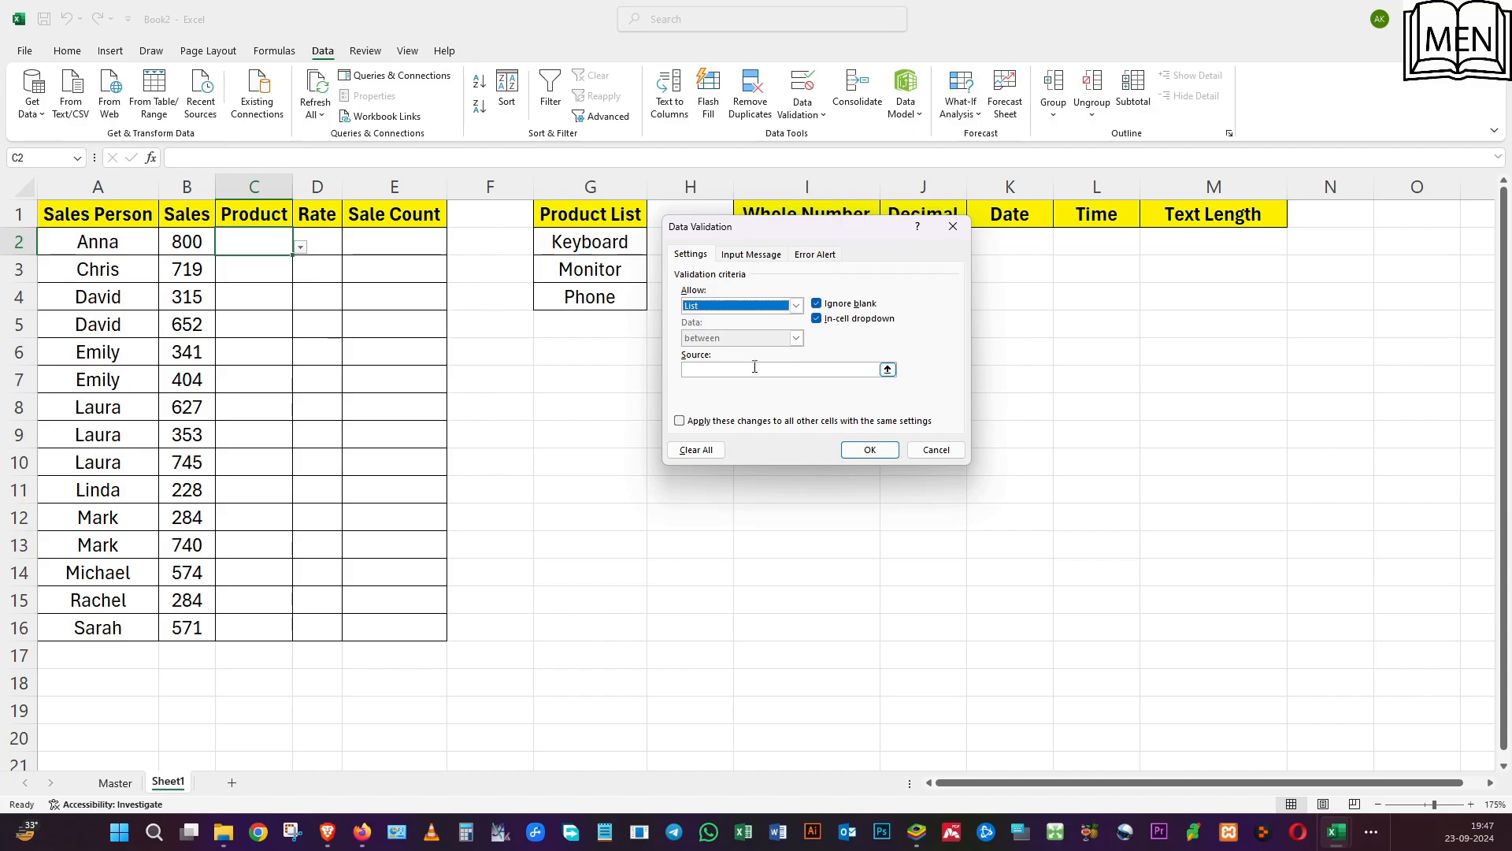
pyautogui.click(754, 368)
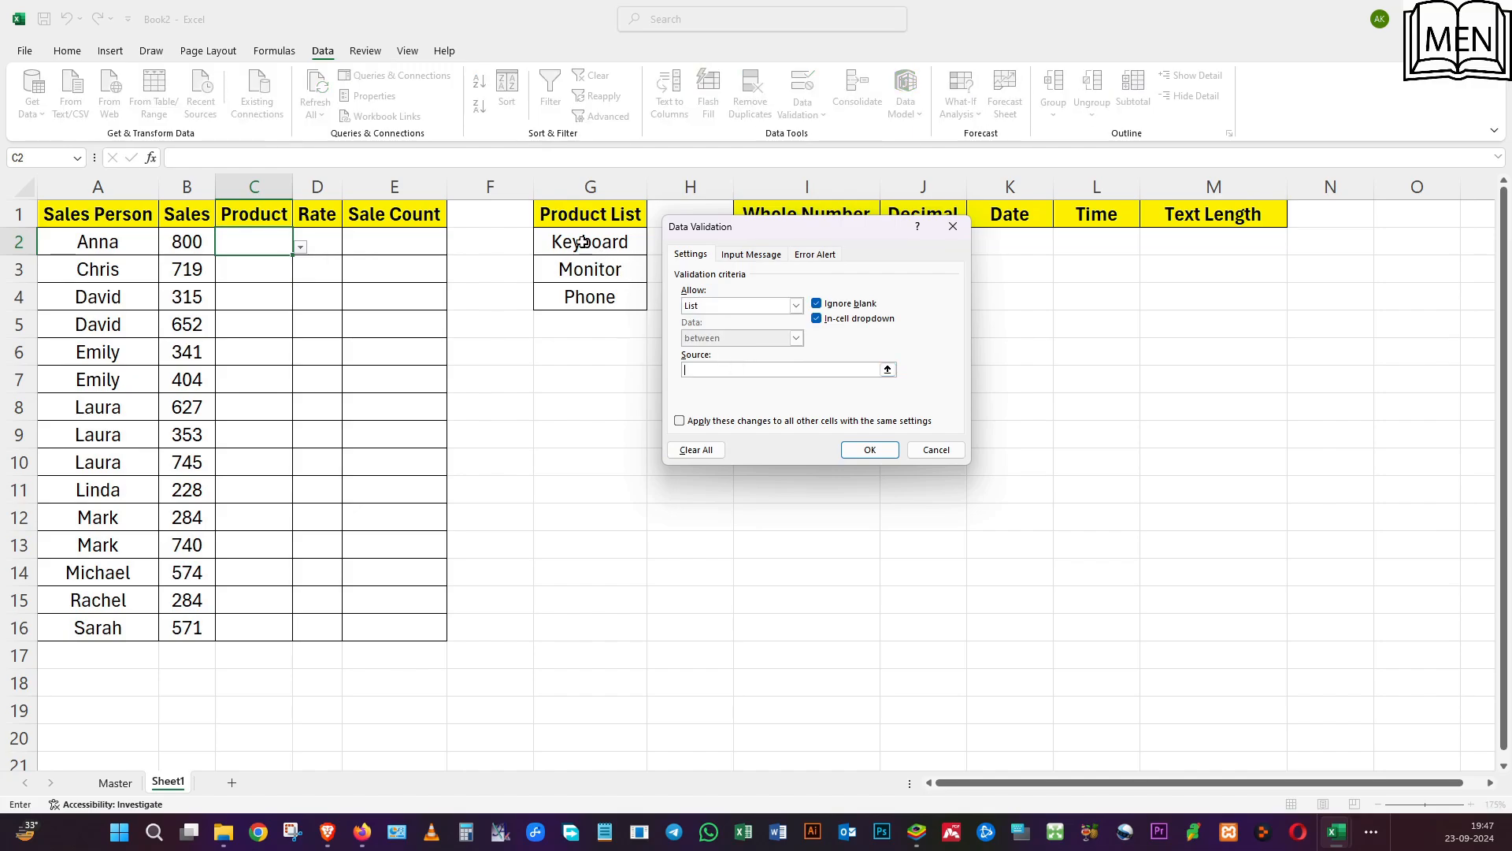
pyautogui.moveTo(582, 242); pyautogui.dragTo(585, 289)
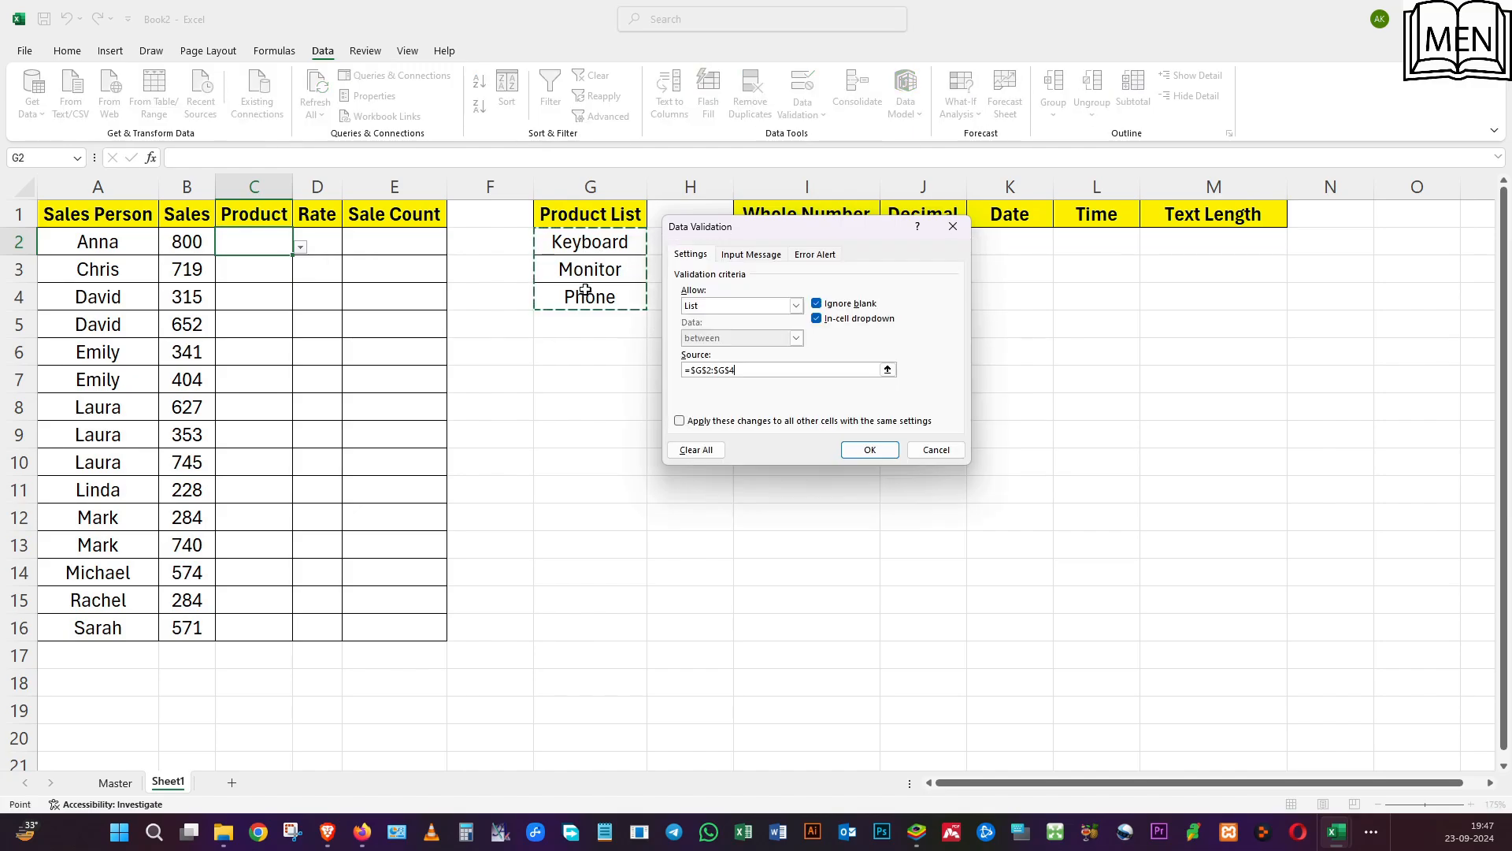
pyautogui.click(874, 450)
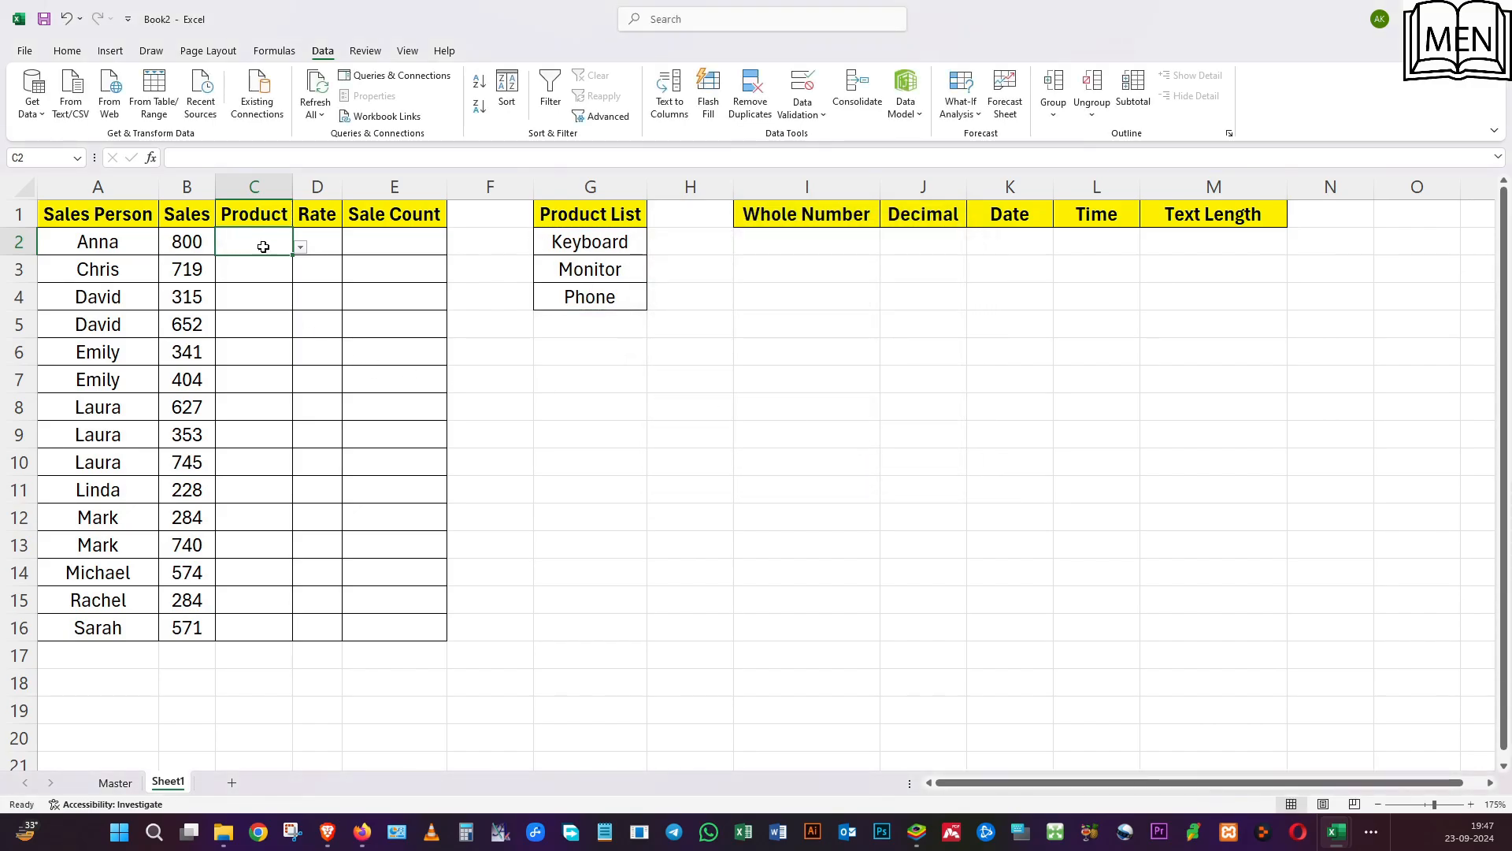
# Check which items the C2 dropdown offers and compare them with the product list.
pyautogui.click(303, 248)
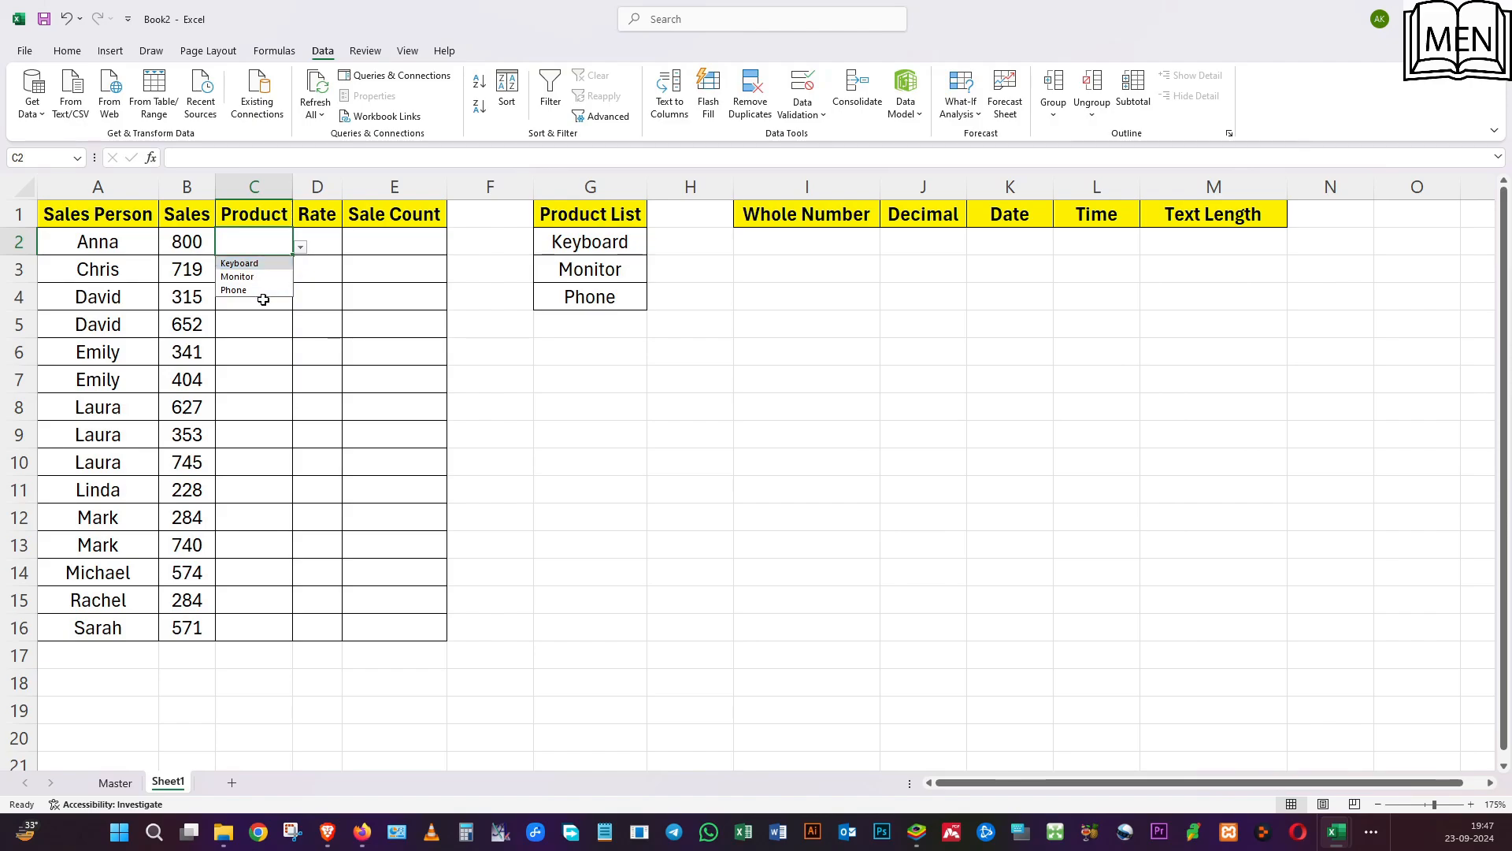
pyautogui.click(306, 323)
pyautogui.click(224, 248)
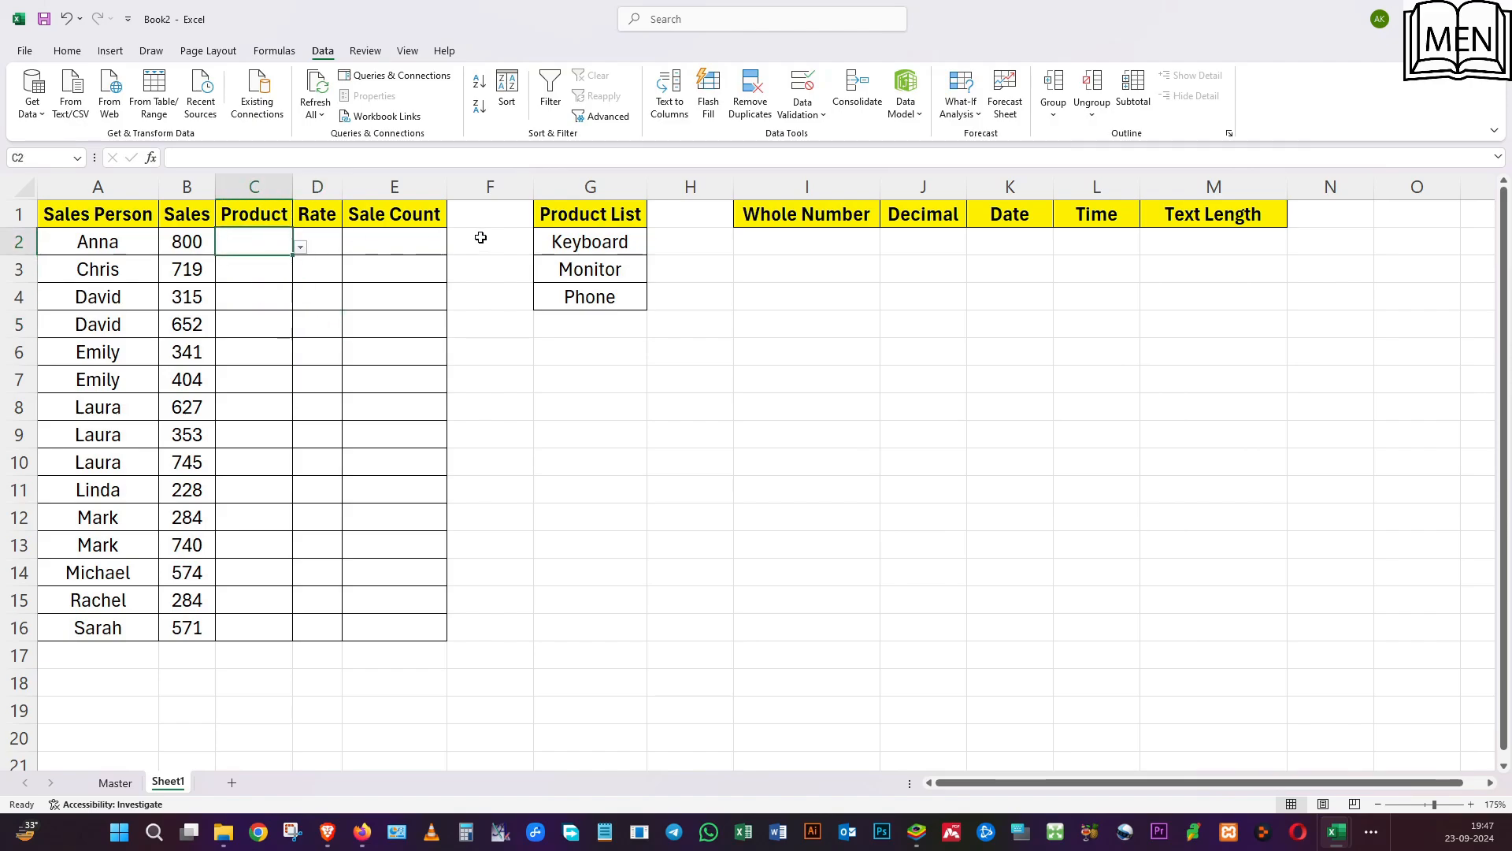
pyautogui.click(580, 257)
# Replace C2's validation with a List rule sourced from $G$2:$G$6 and check the dropdown's items.
pyautogui.click(235, 247)
pyautogui.click(802, 85)
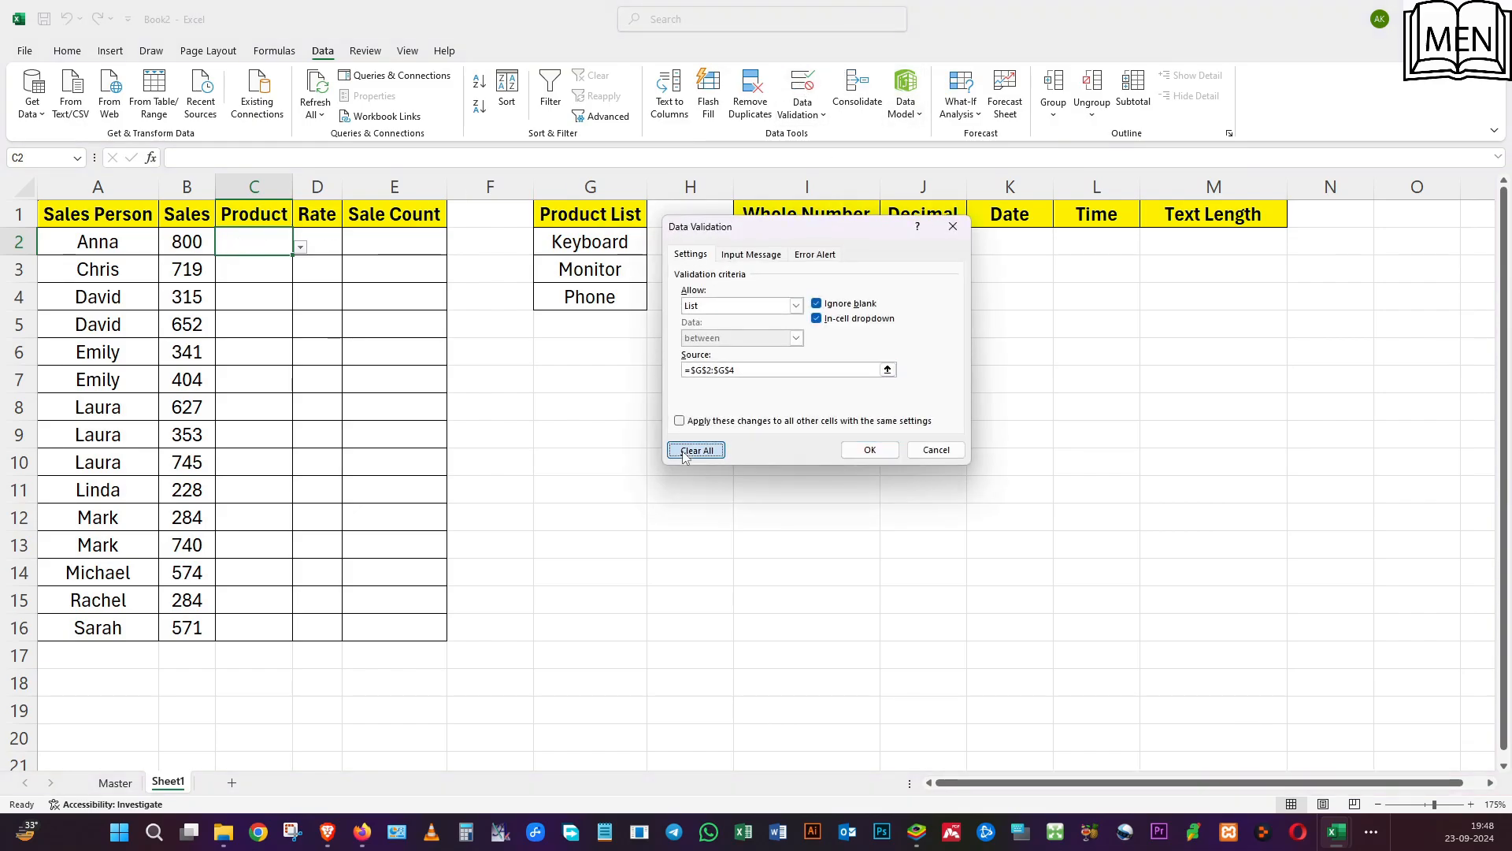
pyautogui.click(684, 451)
pyautogui.click(795, 306)
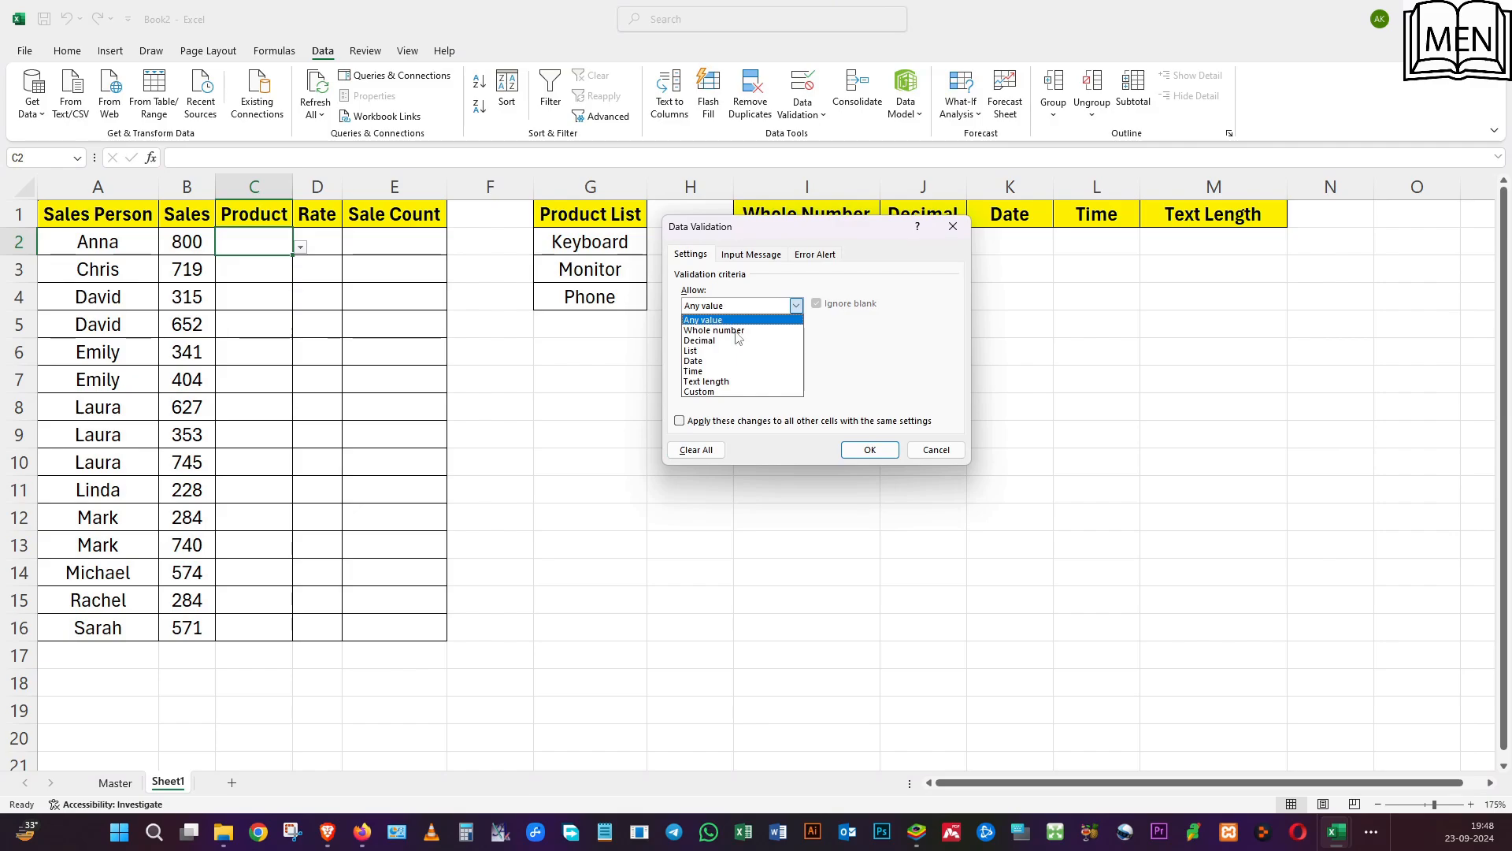
pyautogui.click(731, 351)
pyautogui.click(731, 369)
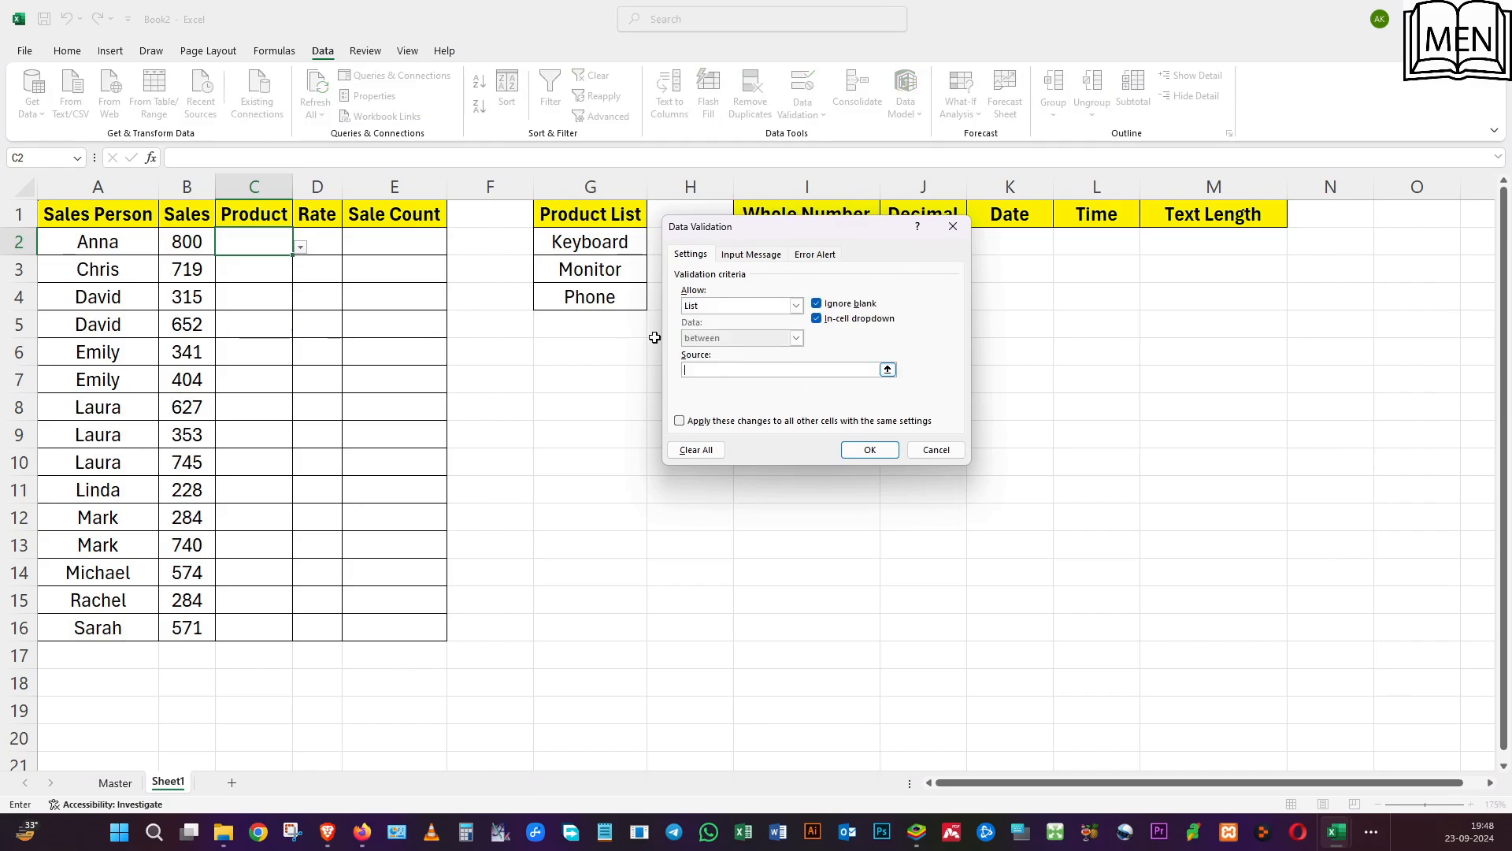
pyautogui.moveTo(590, 244); pyautogui.dragTo(601, 359)
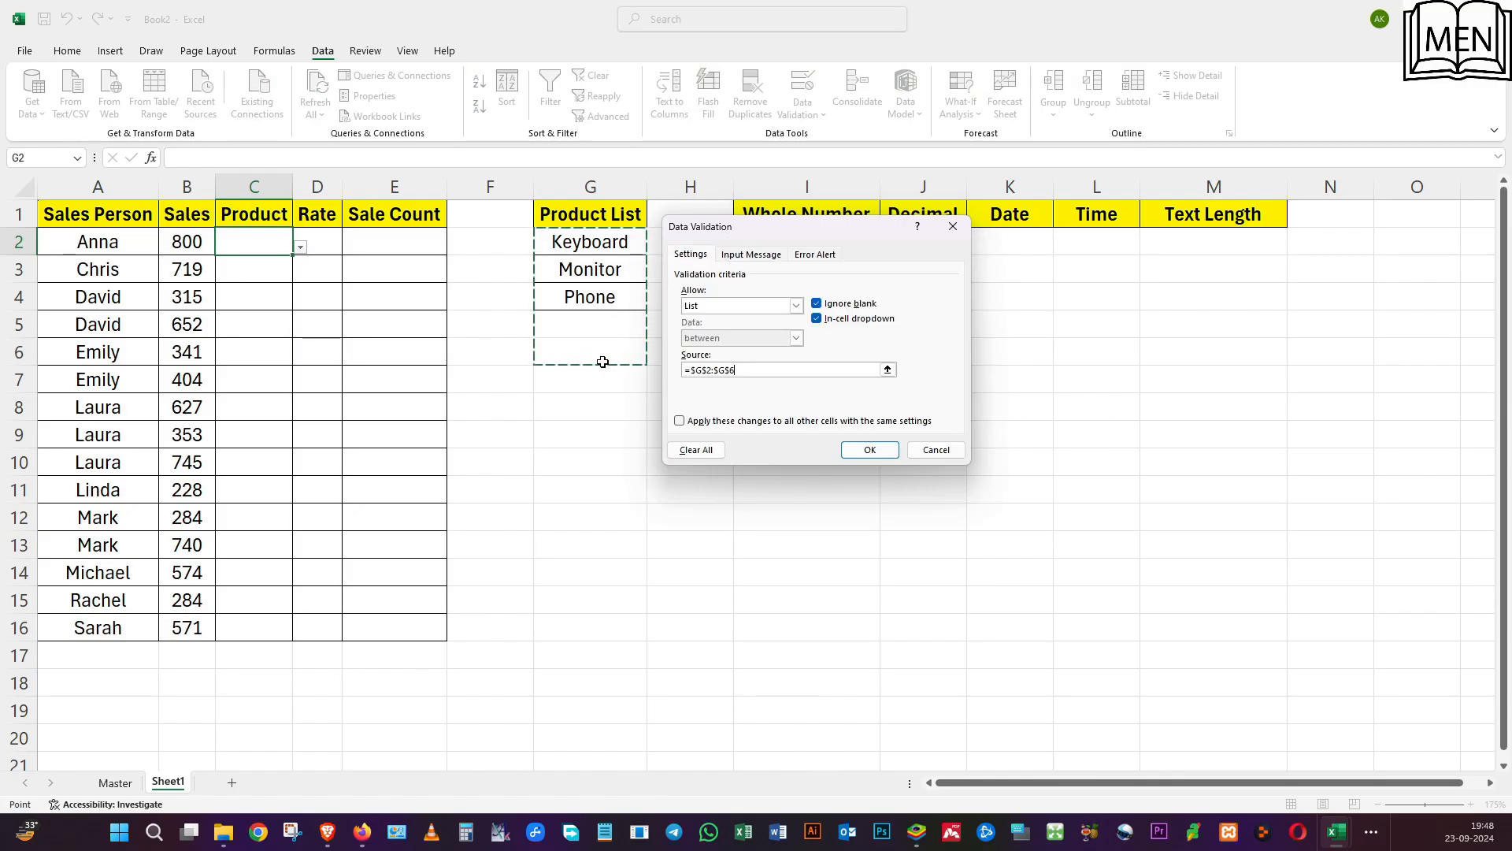
pyautogui.click(867, 450)
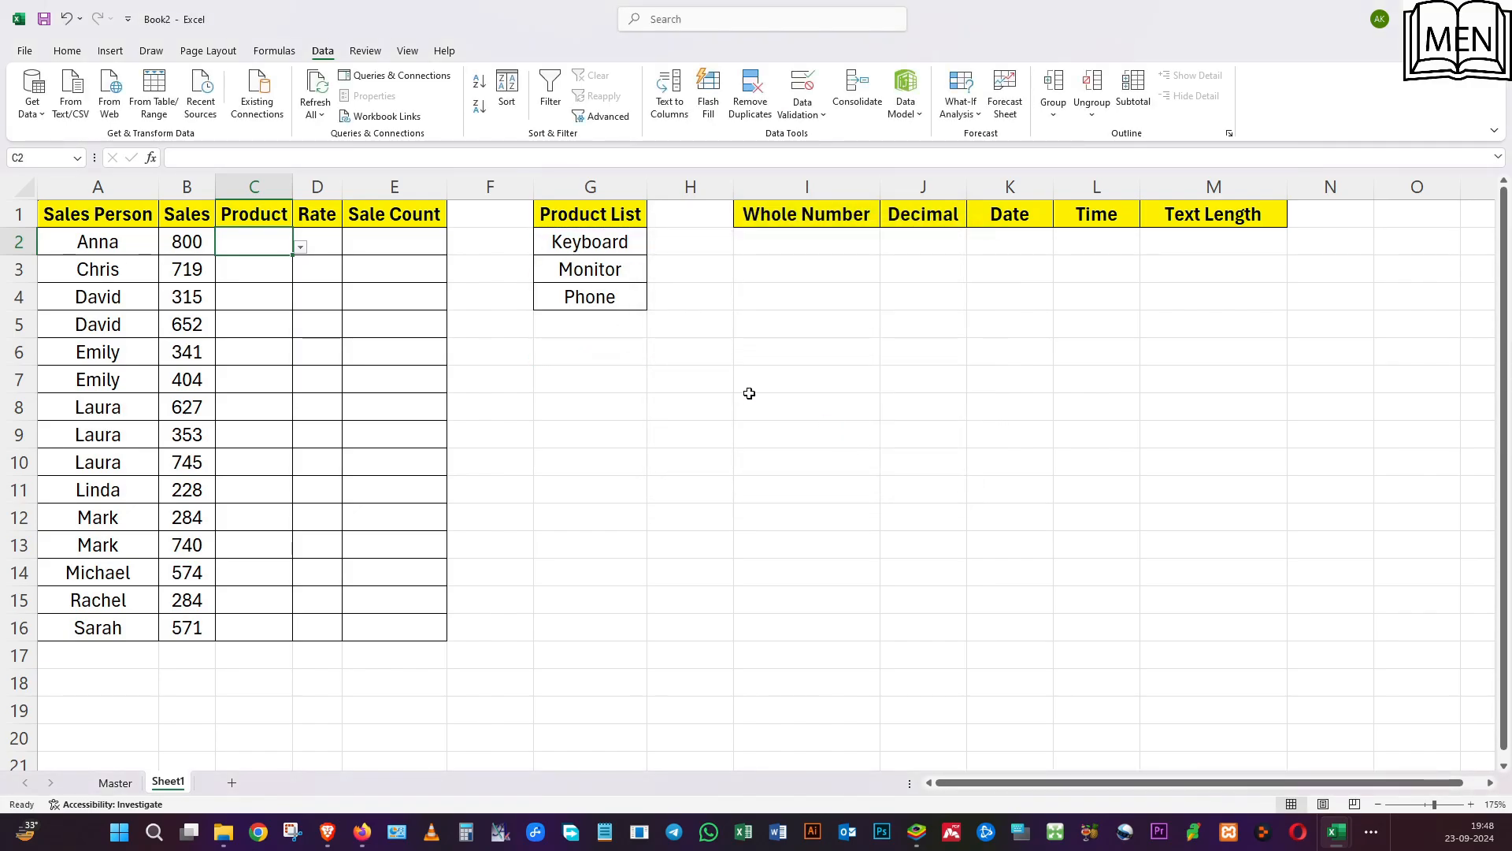
pyautogui.click(300, 247)
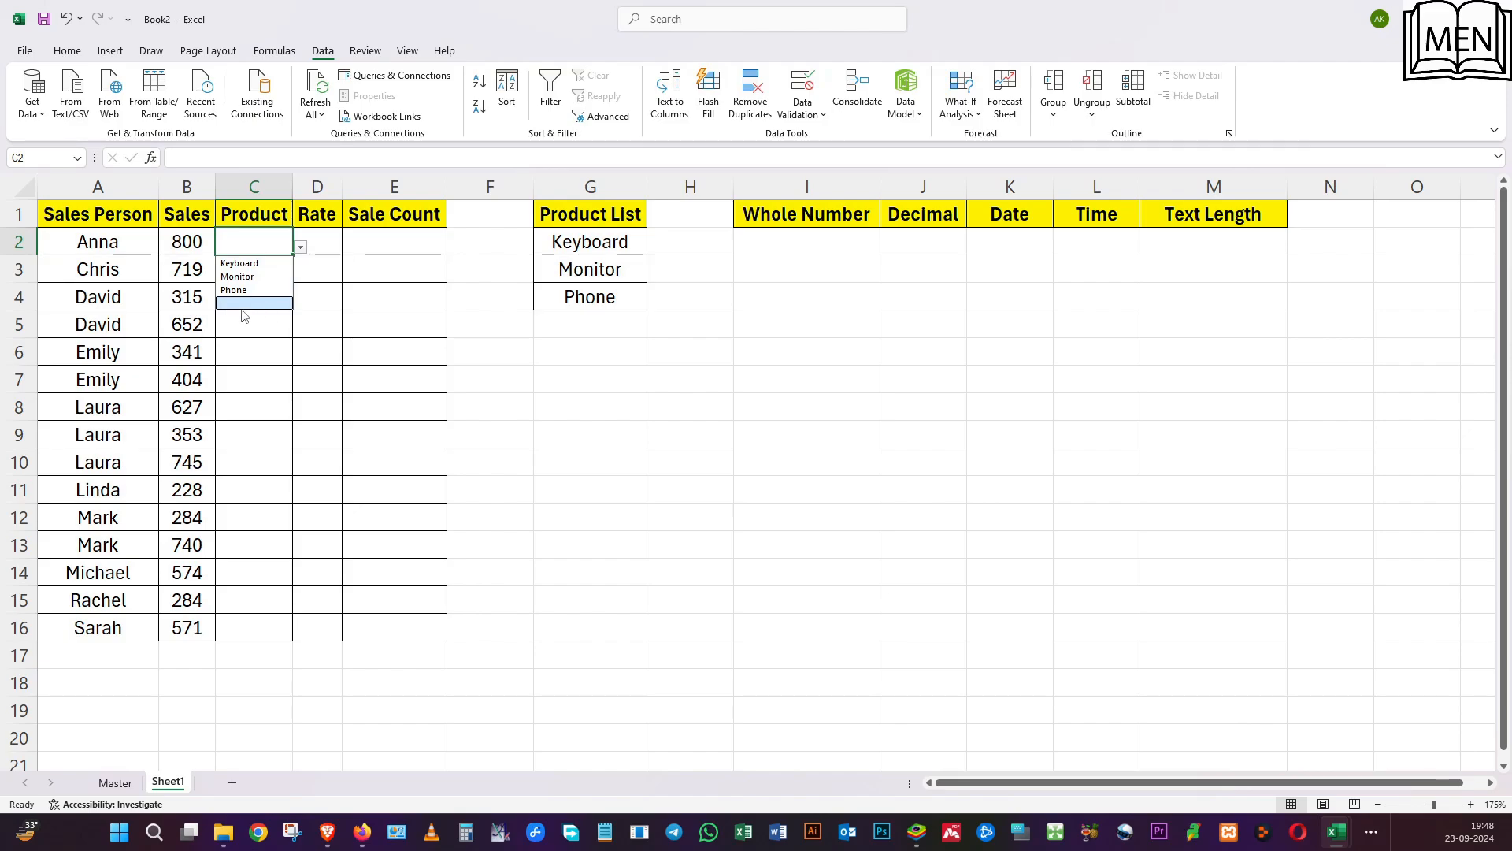
pyautogui.click(473, 306)
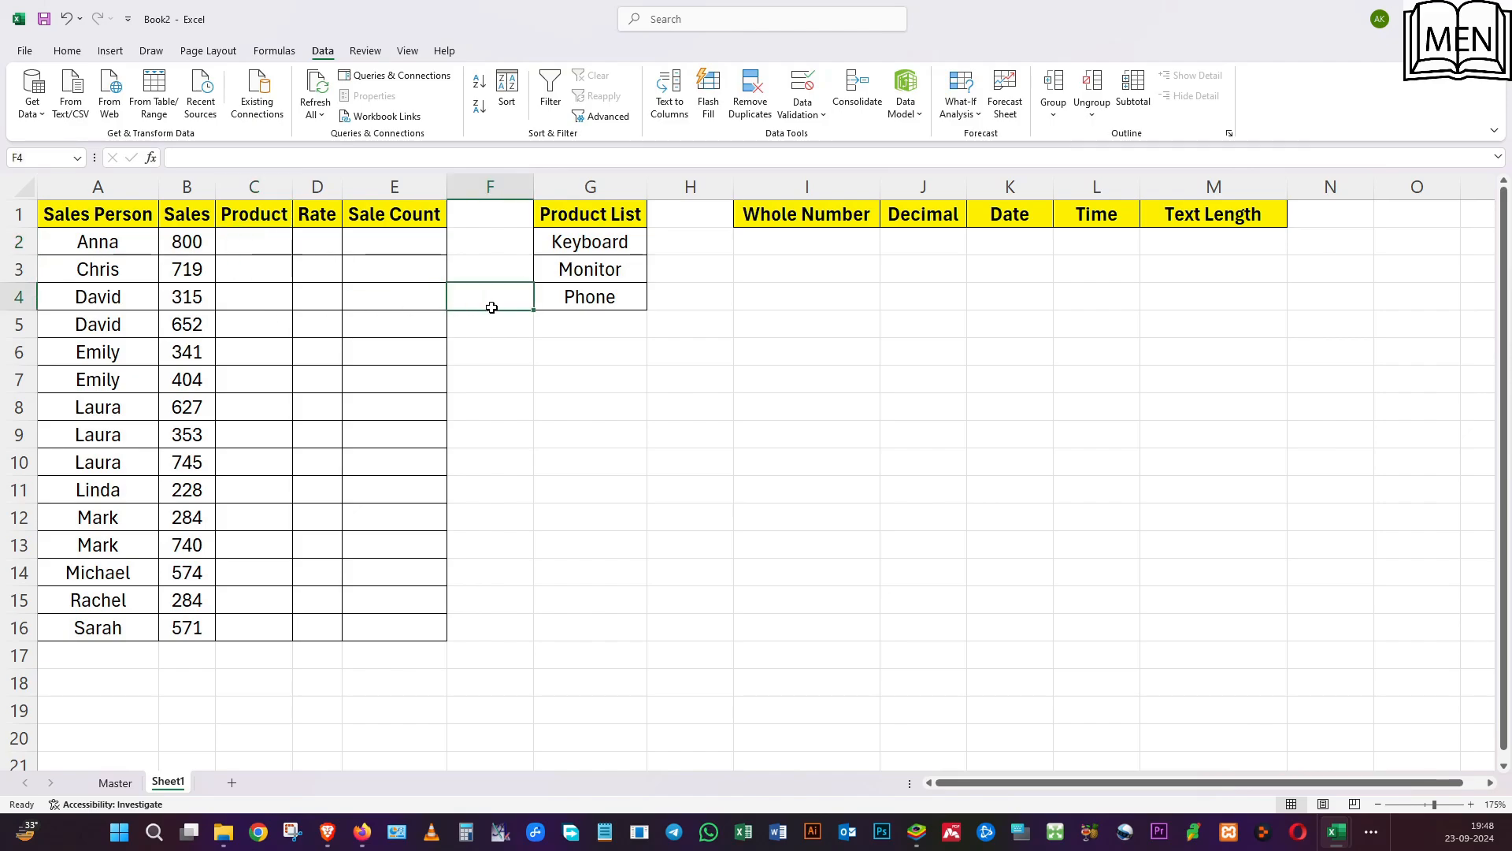
# Add Mouse in G5 and Elce Pens in G6 to extend the product list.
pyautogui.click(590, 323)
pyautogui.write('Mouse')
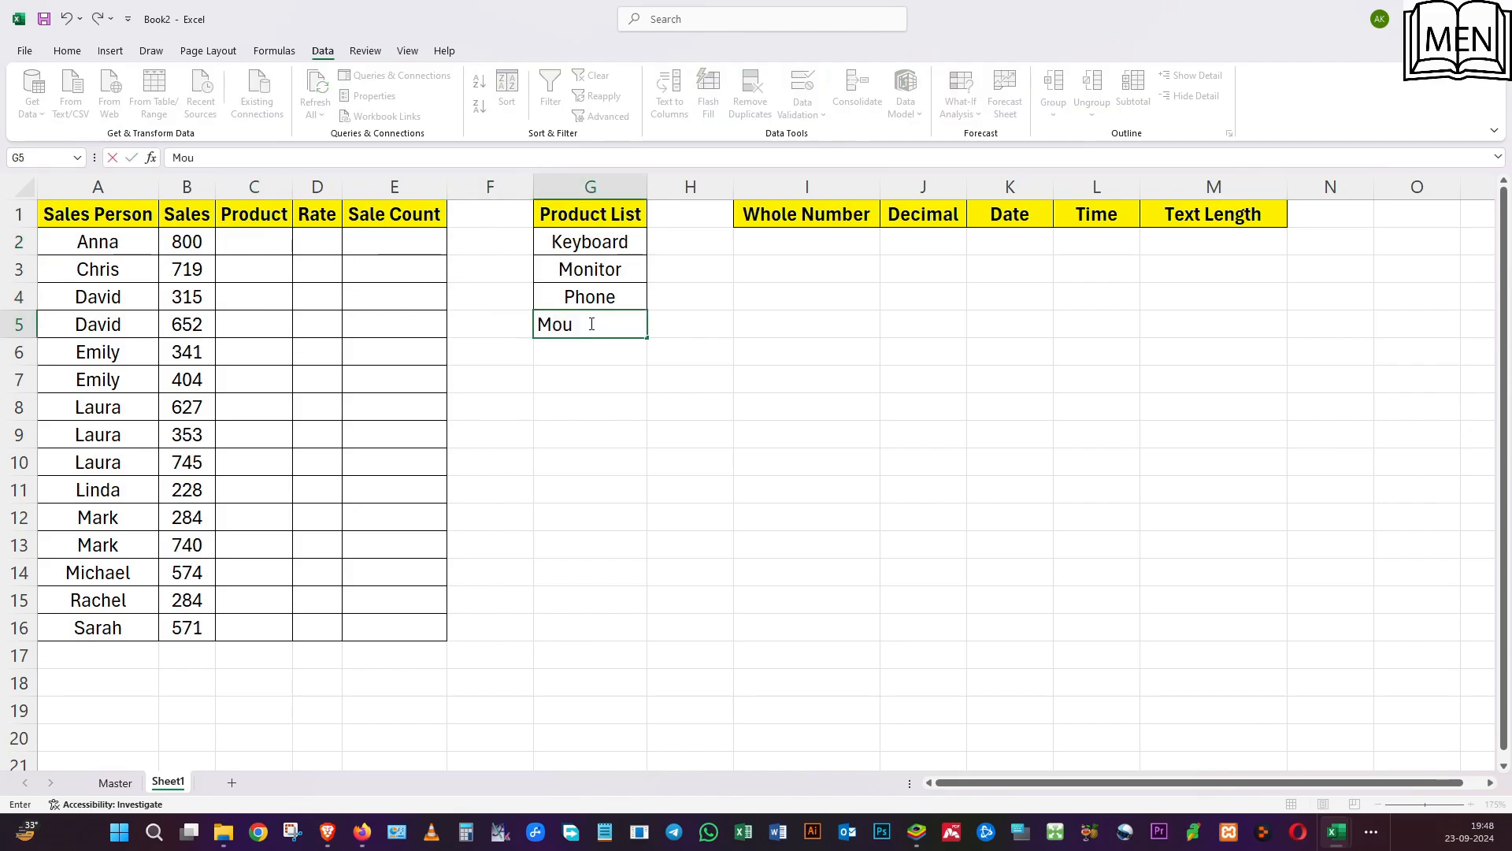
pyautogui.press('Return')
pyautogui.write('El')
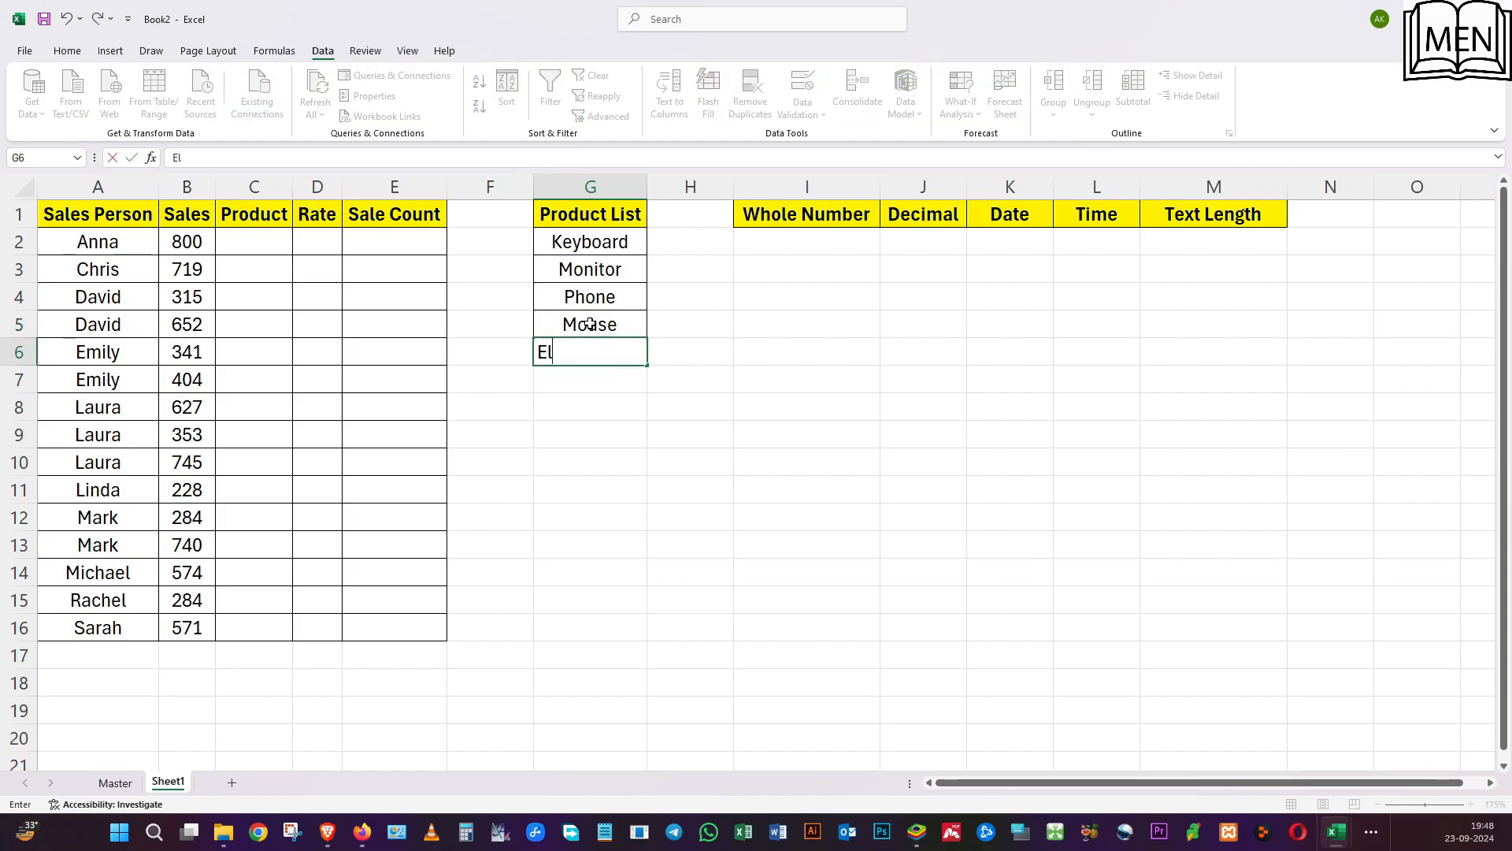
pyautogui.write('ce Pens')
pyautogui.press('Return')
# Check the C2 dropdown for the two products added to the list.
pyautogui.click(270, 241)
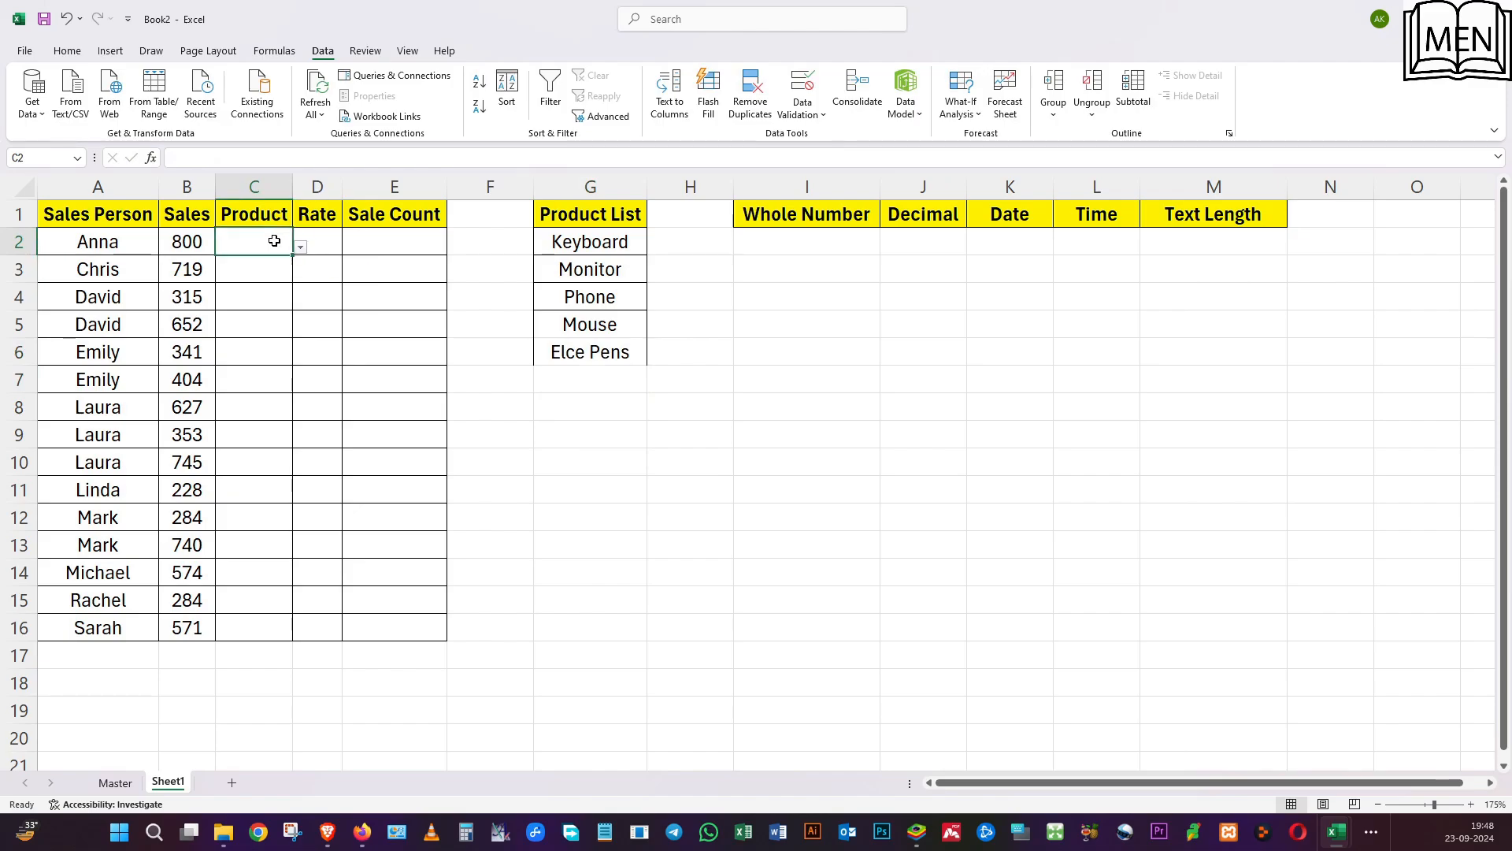
pyautogui.click(301, 251)
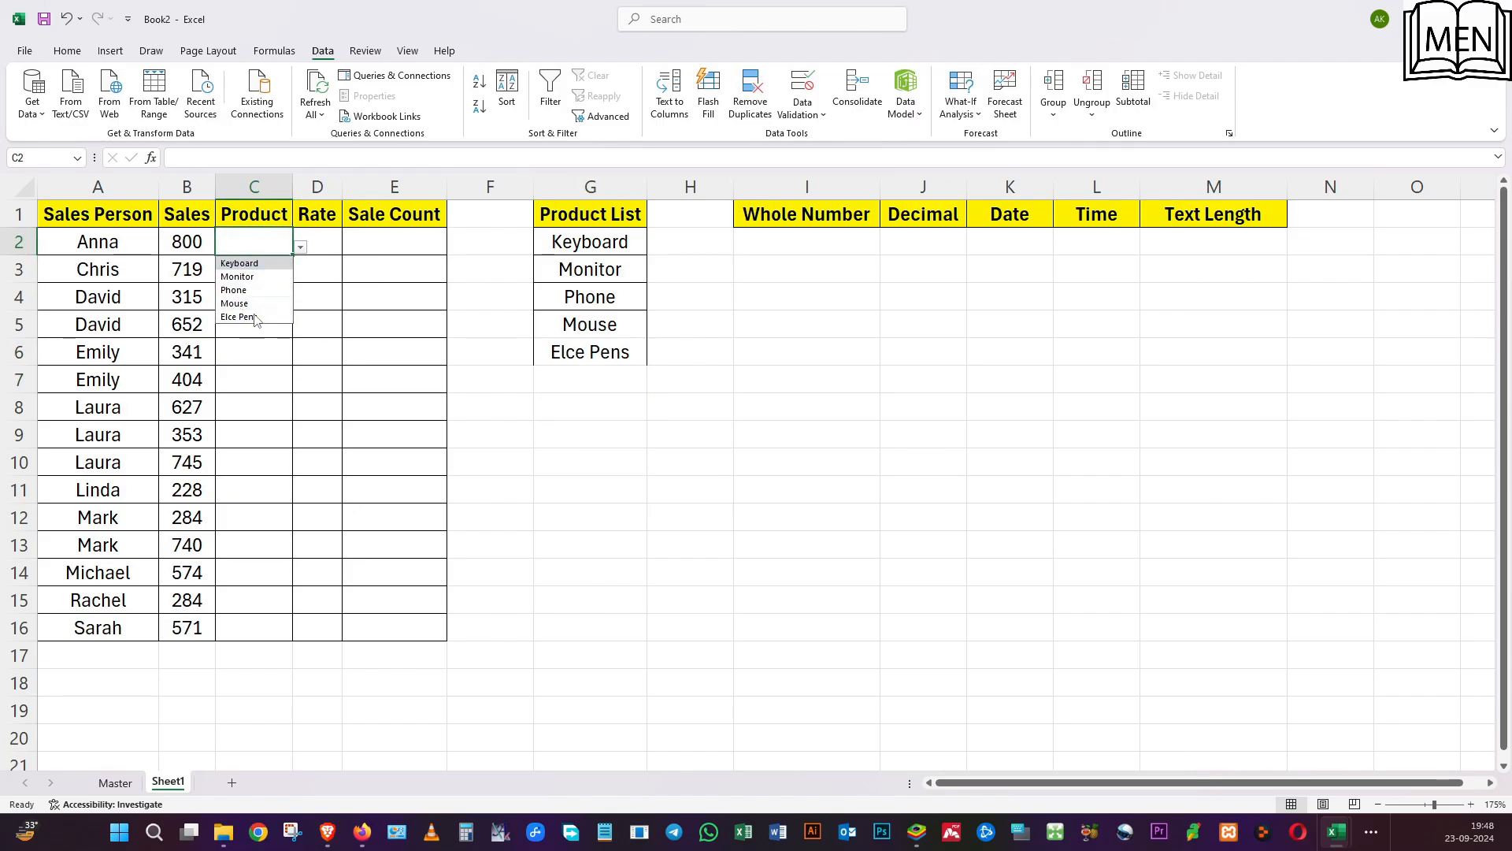
pyautogui.click(256, 343)
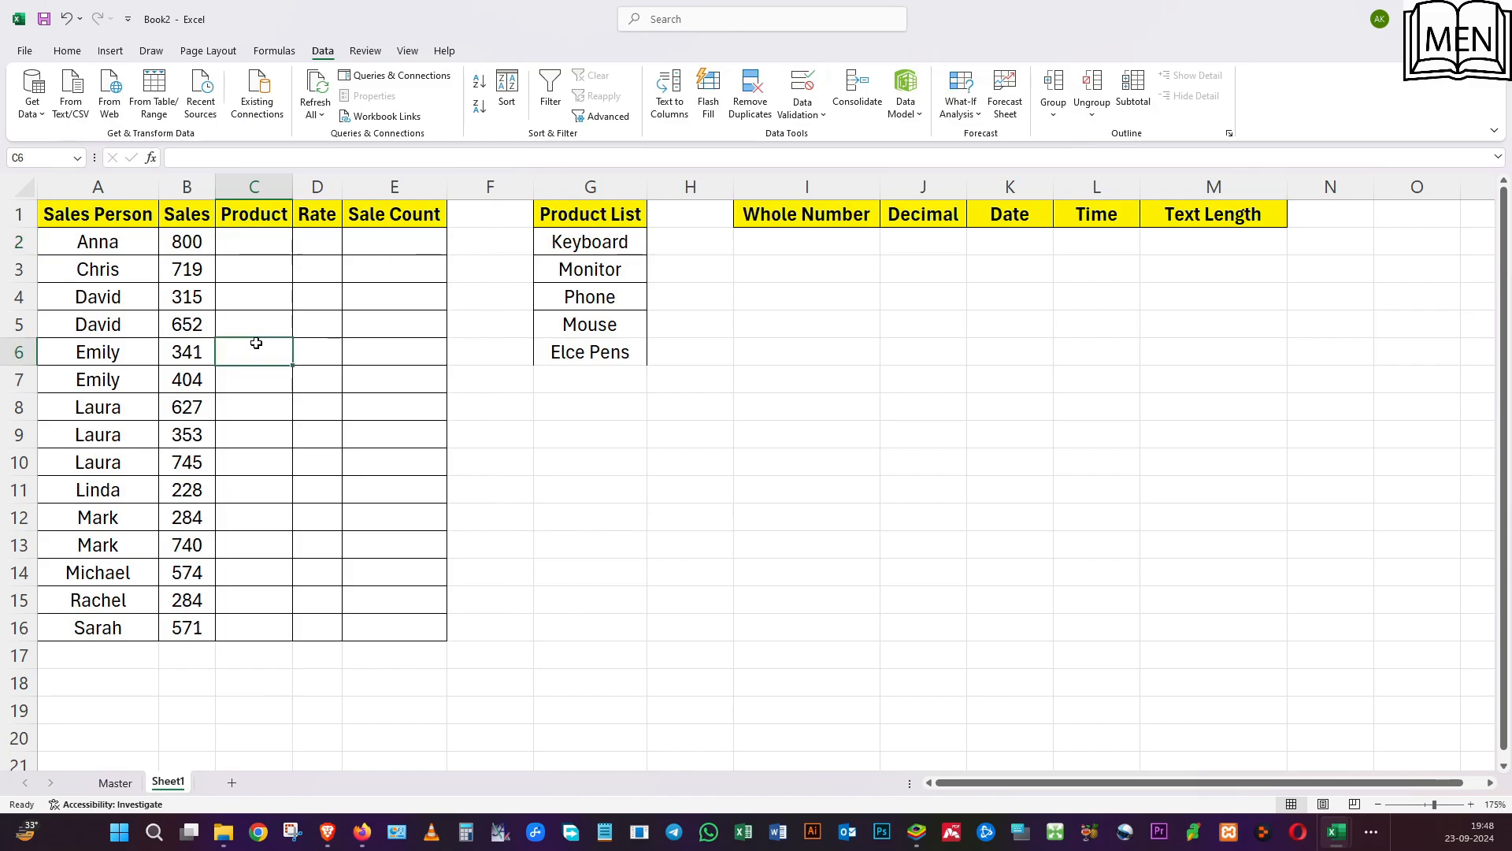
# Replace the product name in G6 with Electronic Pens.
pyautogui.click(556, 331)
pyautogui.click(579, 356)
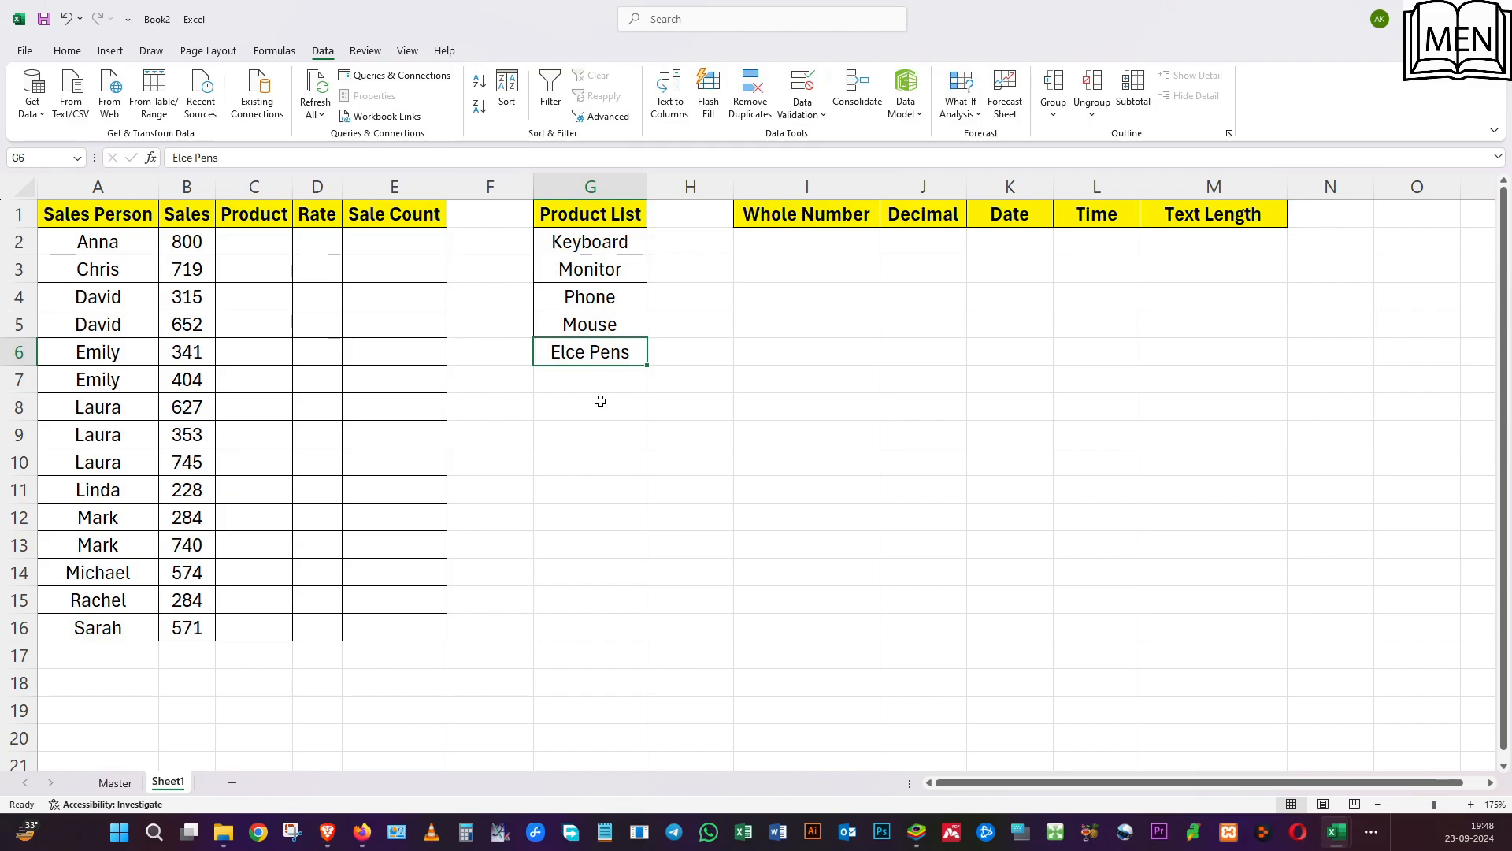
pyautogui.write('Elect')
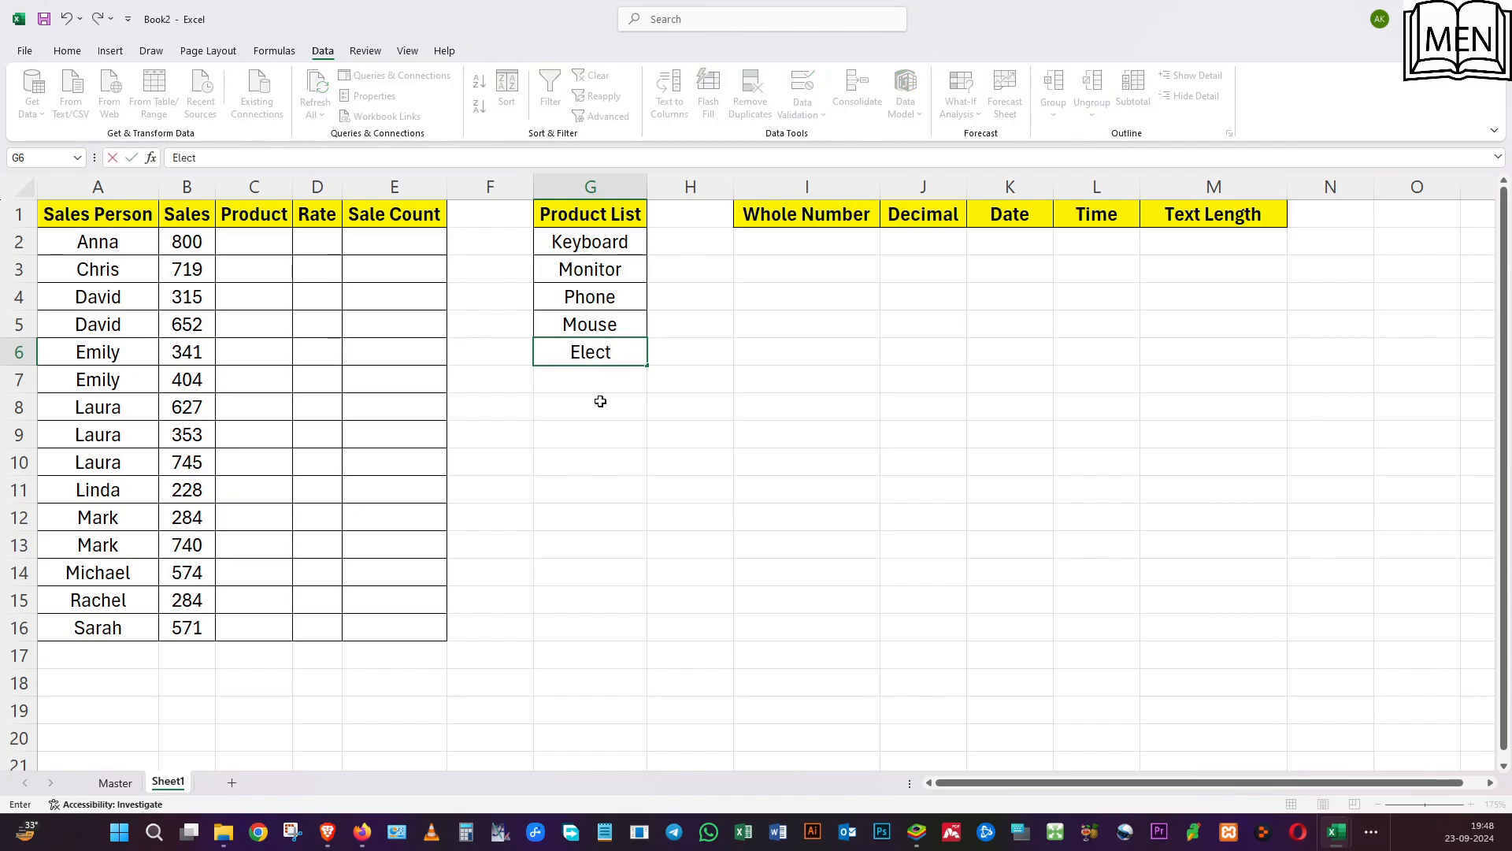
pyautogui.write('ronic Pens')
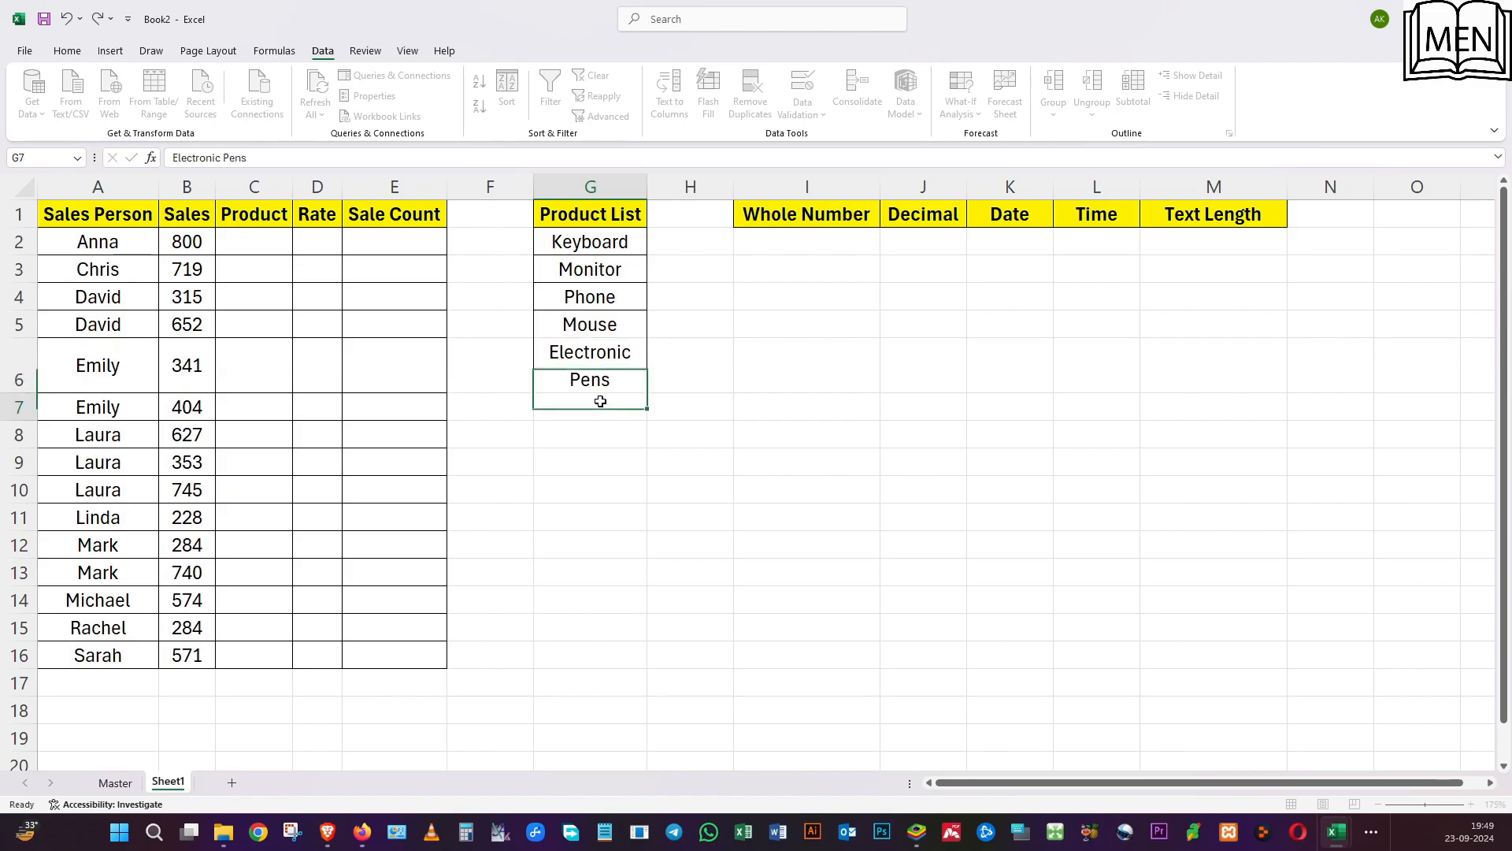
pyautogui.press('Return')
# Check how the C2 dropdown lists the renamed product from G6.
pyautogui.click(230, 239)
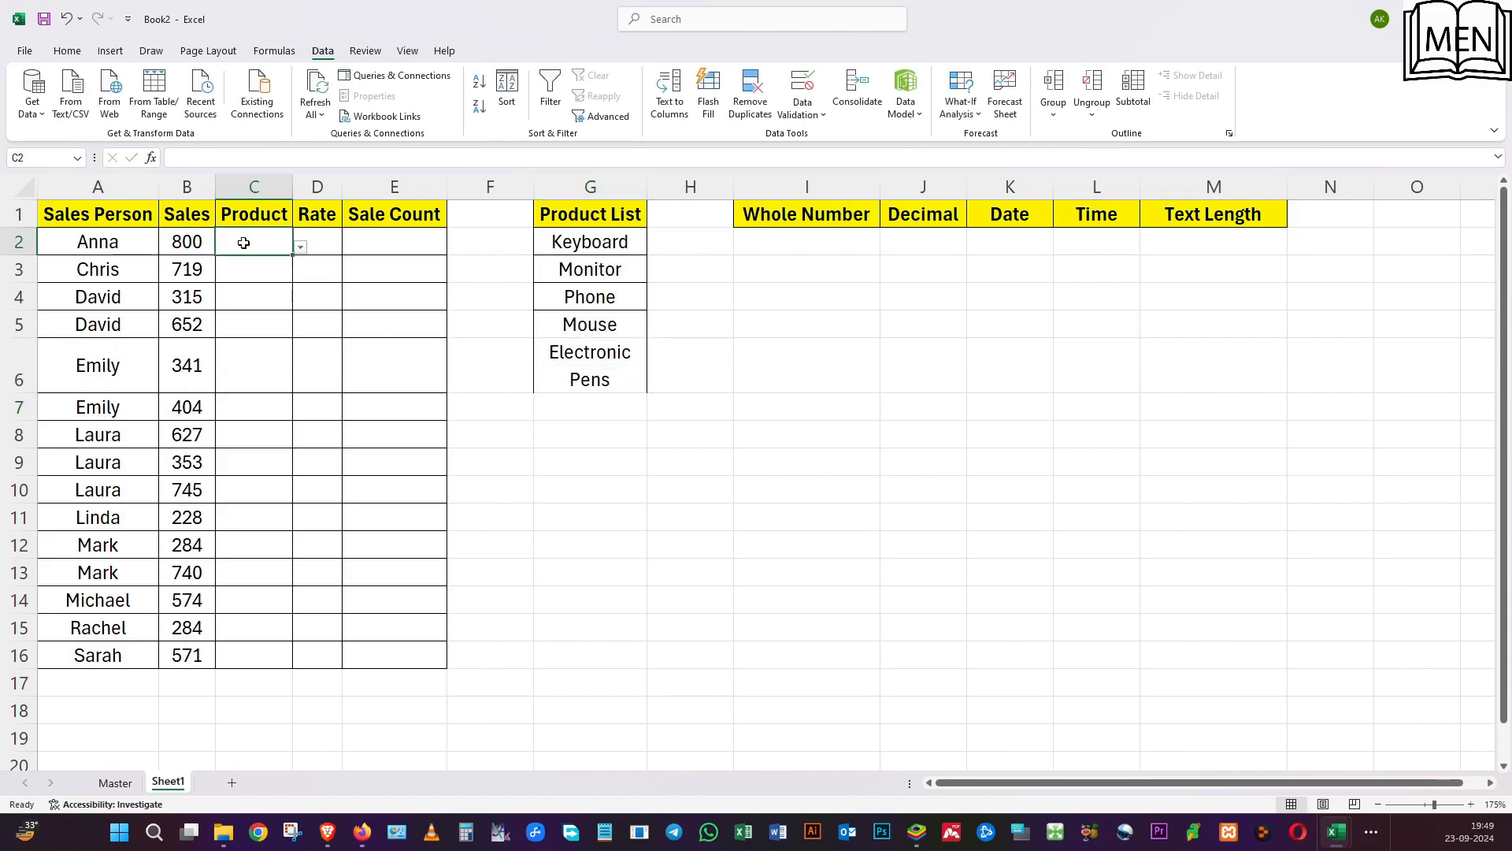
pyautogui.click(300, 249)
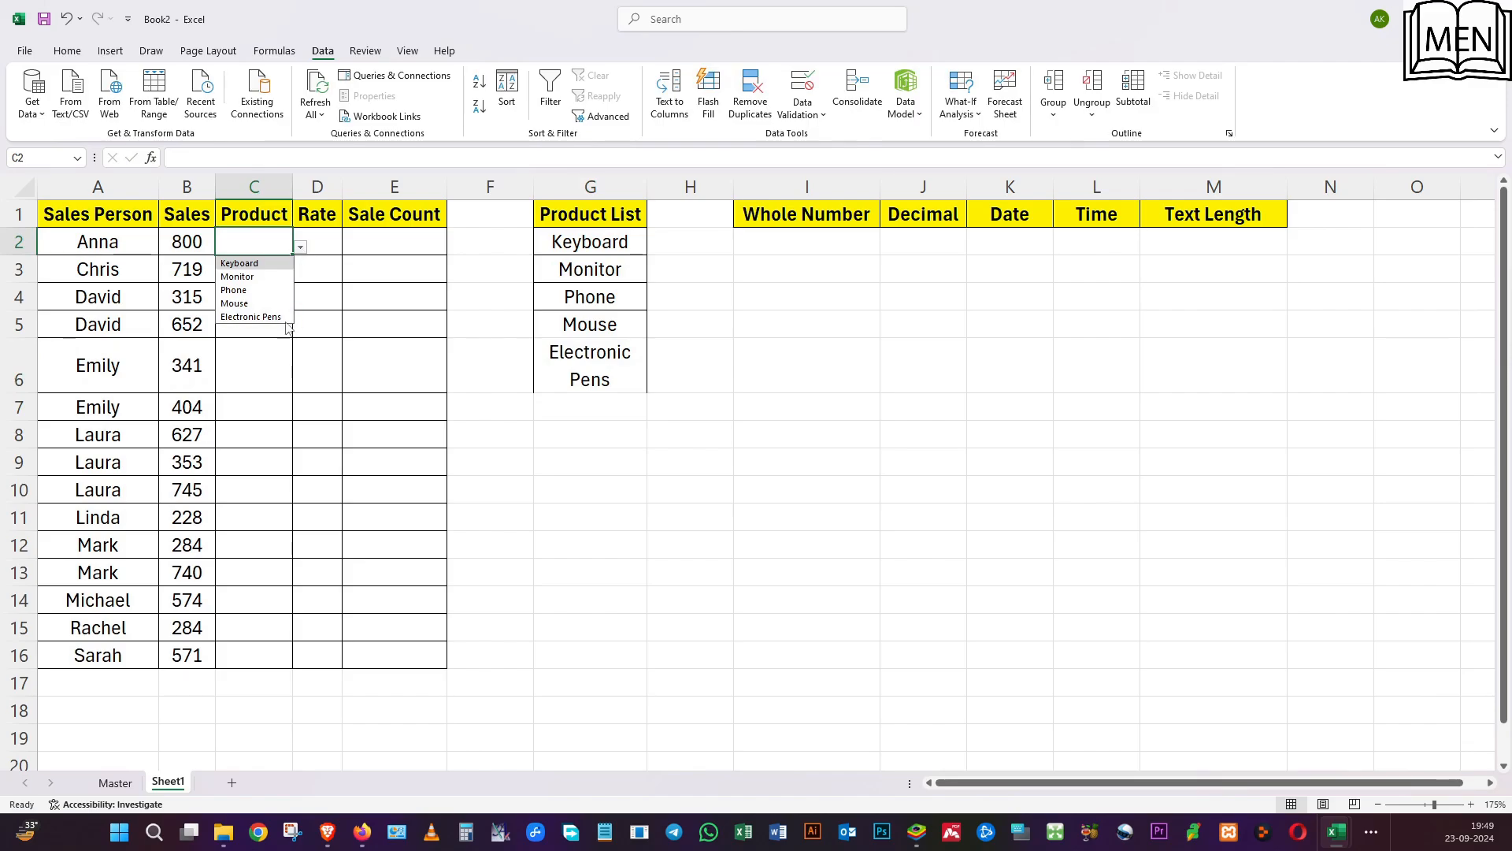
pyautogui.click(347, 326)
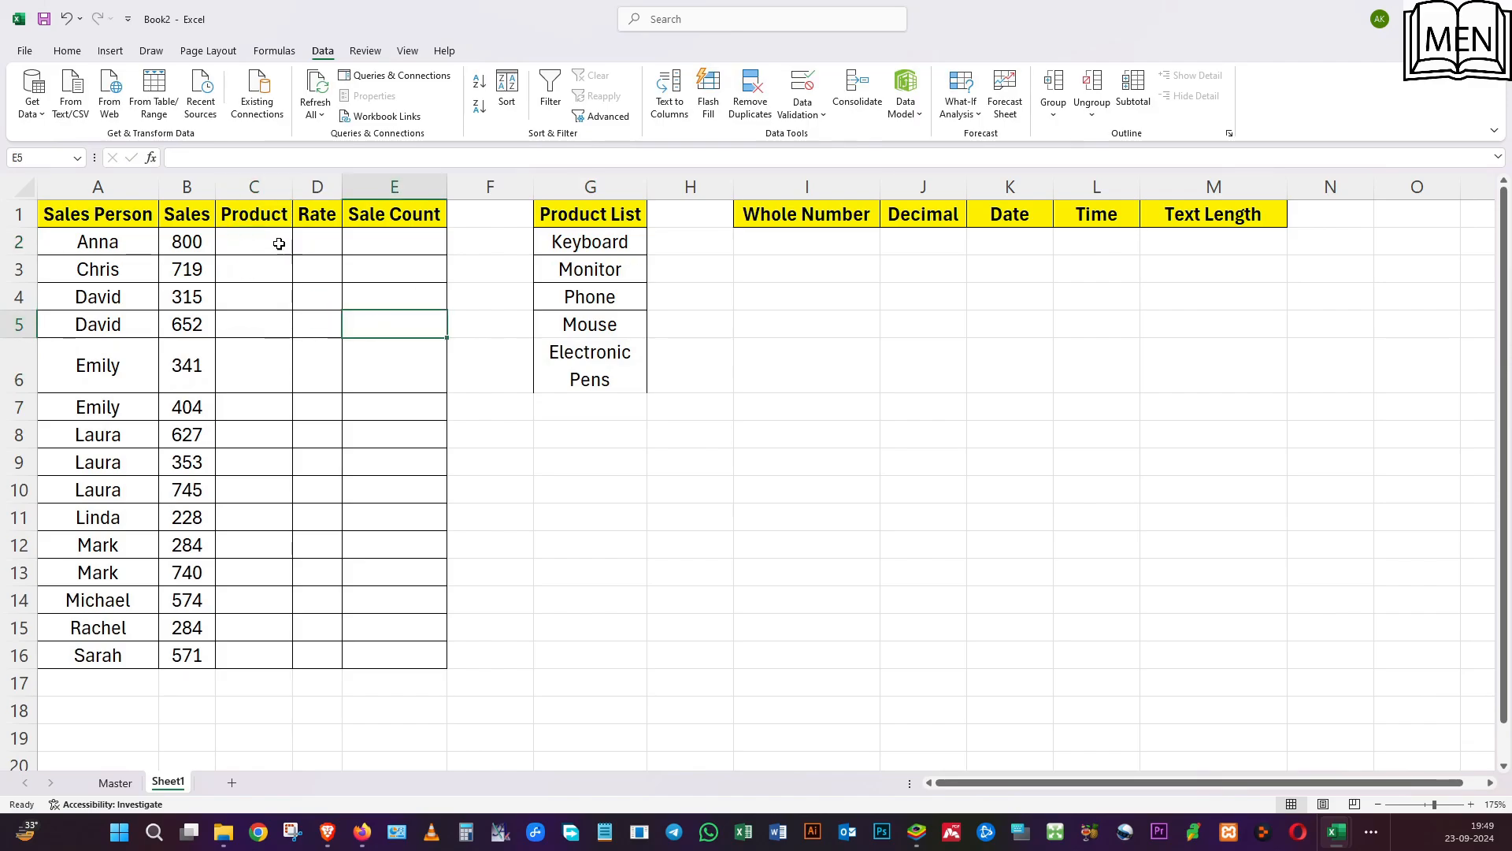
pyautogui.click(279, 243)
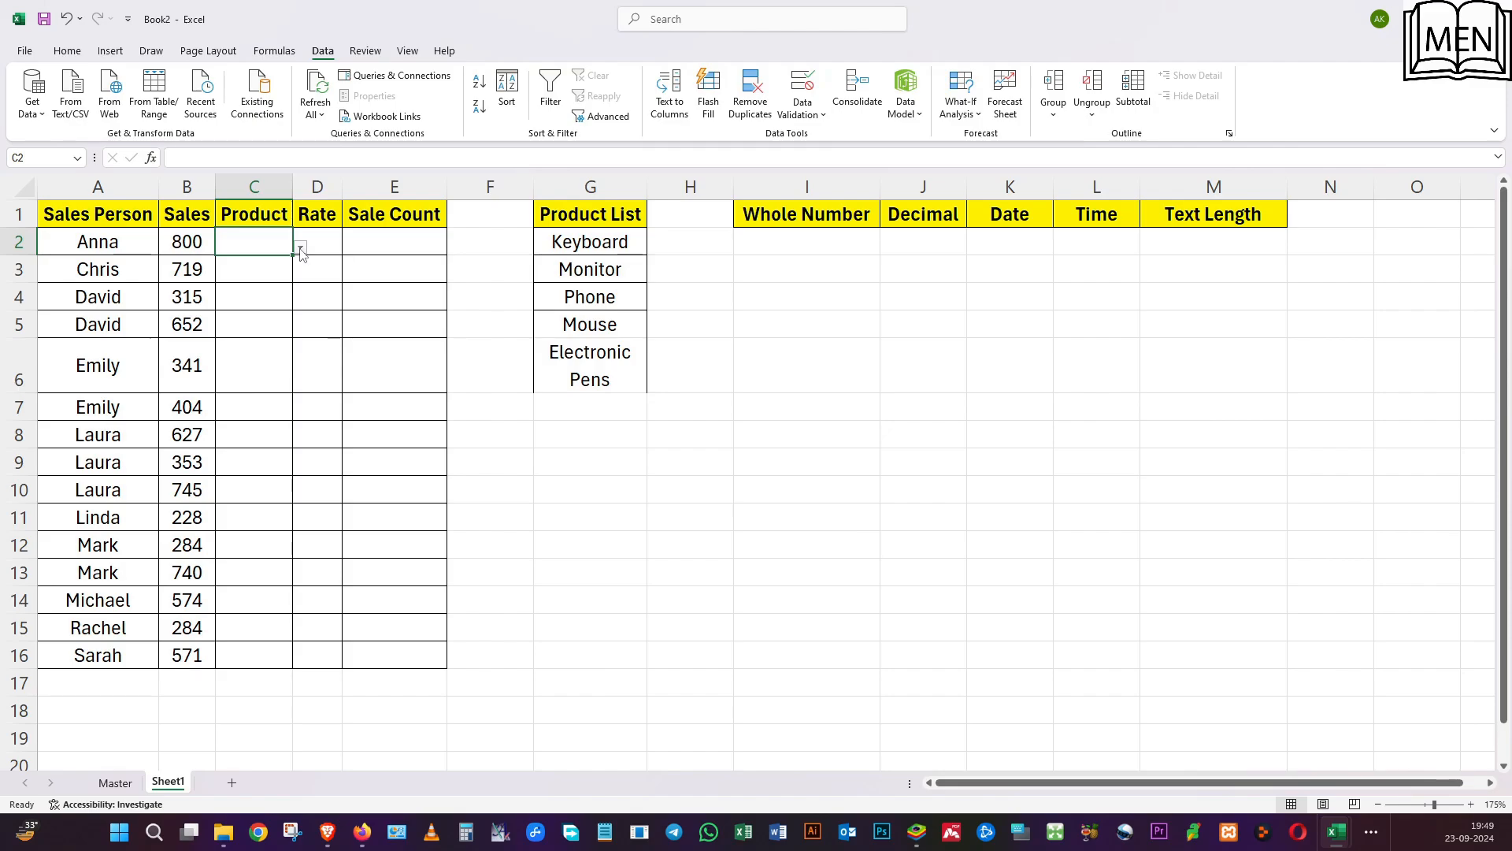
# Review the product list in G2:G6 and the column headings from Whole Number to Text Length.
pyautogui.click(568, 251)
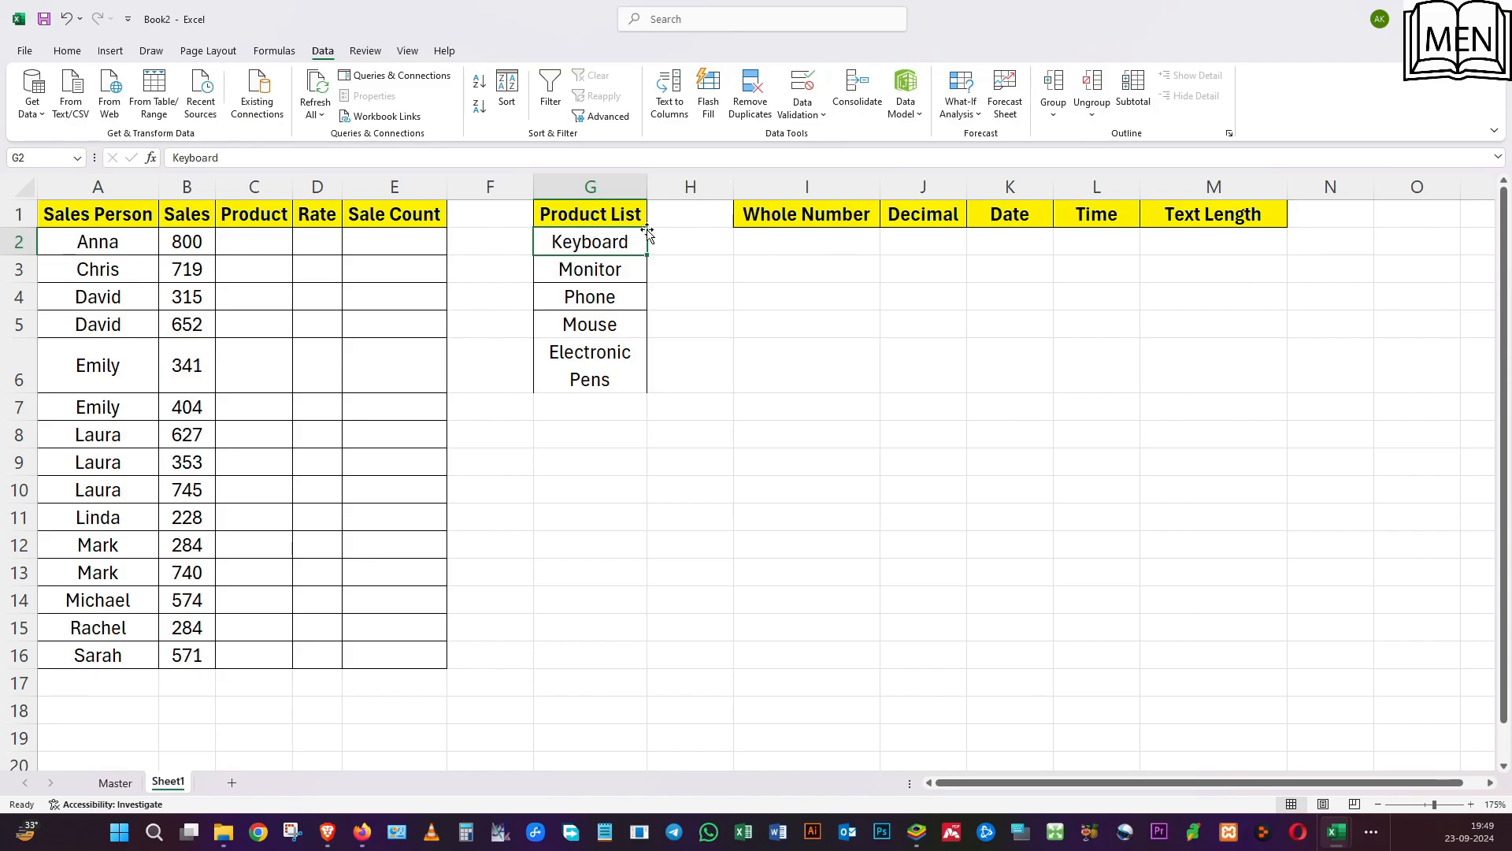
pyautogui.hotkey('ctrl', 'shift', 'Down')
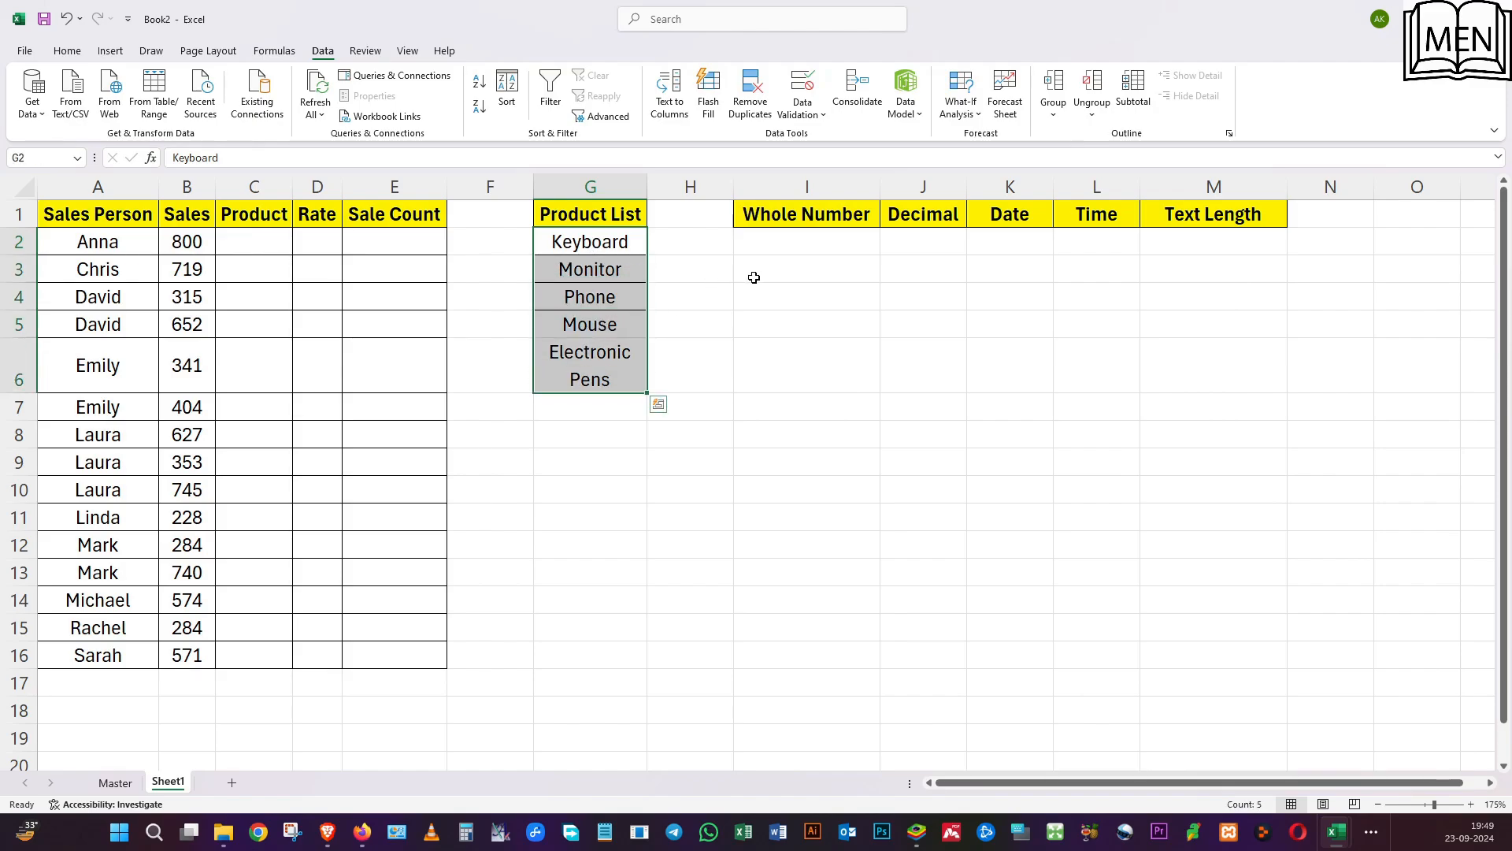
pyautogui.click(787, 222)
pyautogui.click(906, 220)
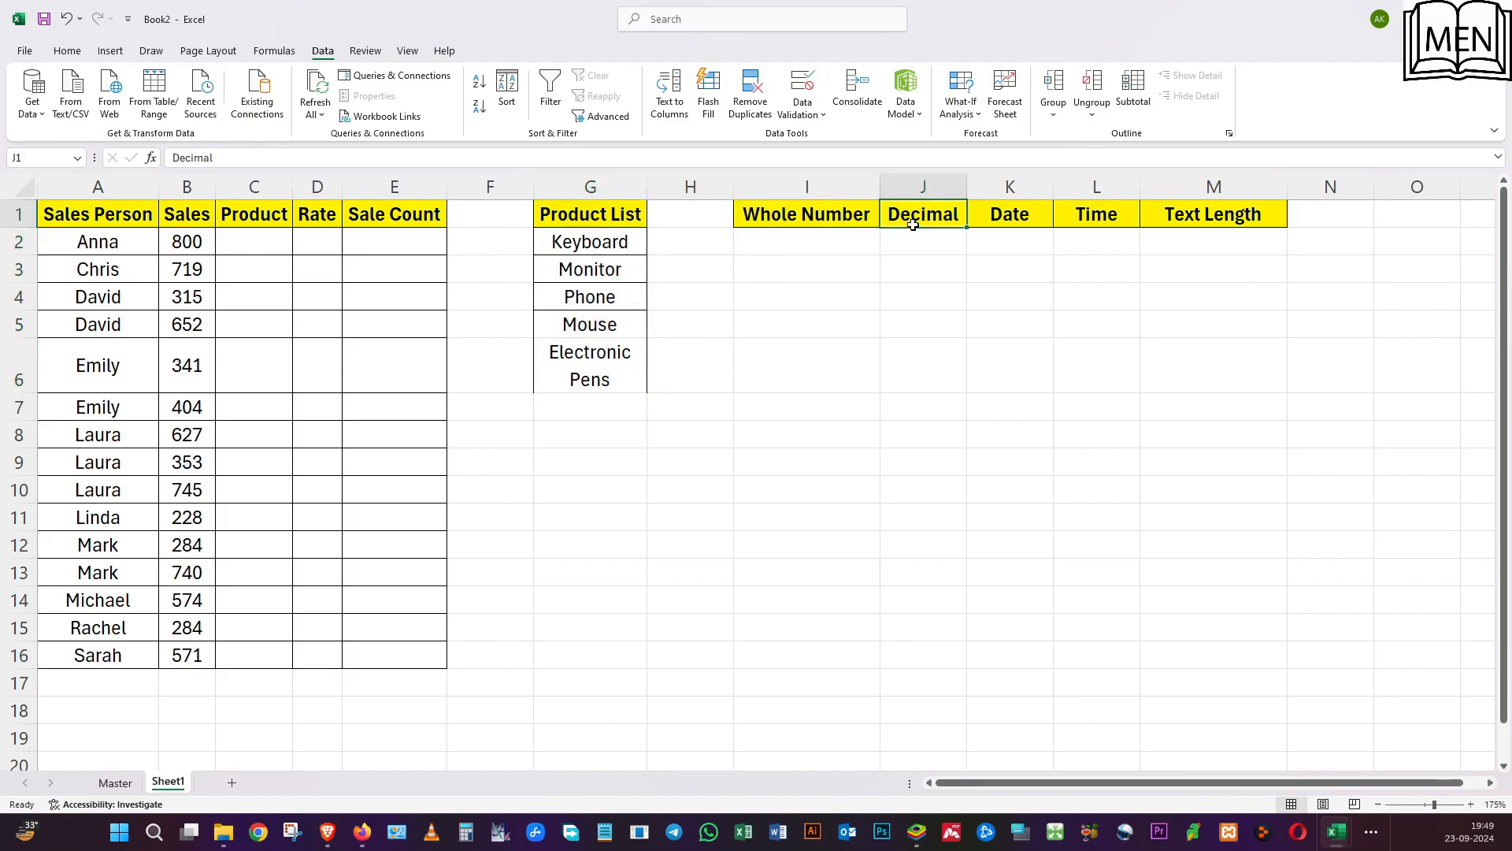
pyautogui.click(1003, 221)
pyautogui.click(1097, 220)
pyautogui.click(1184, 221)
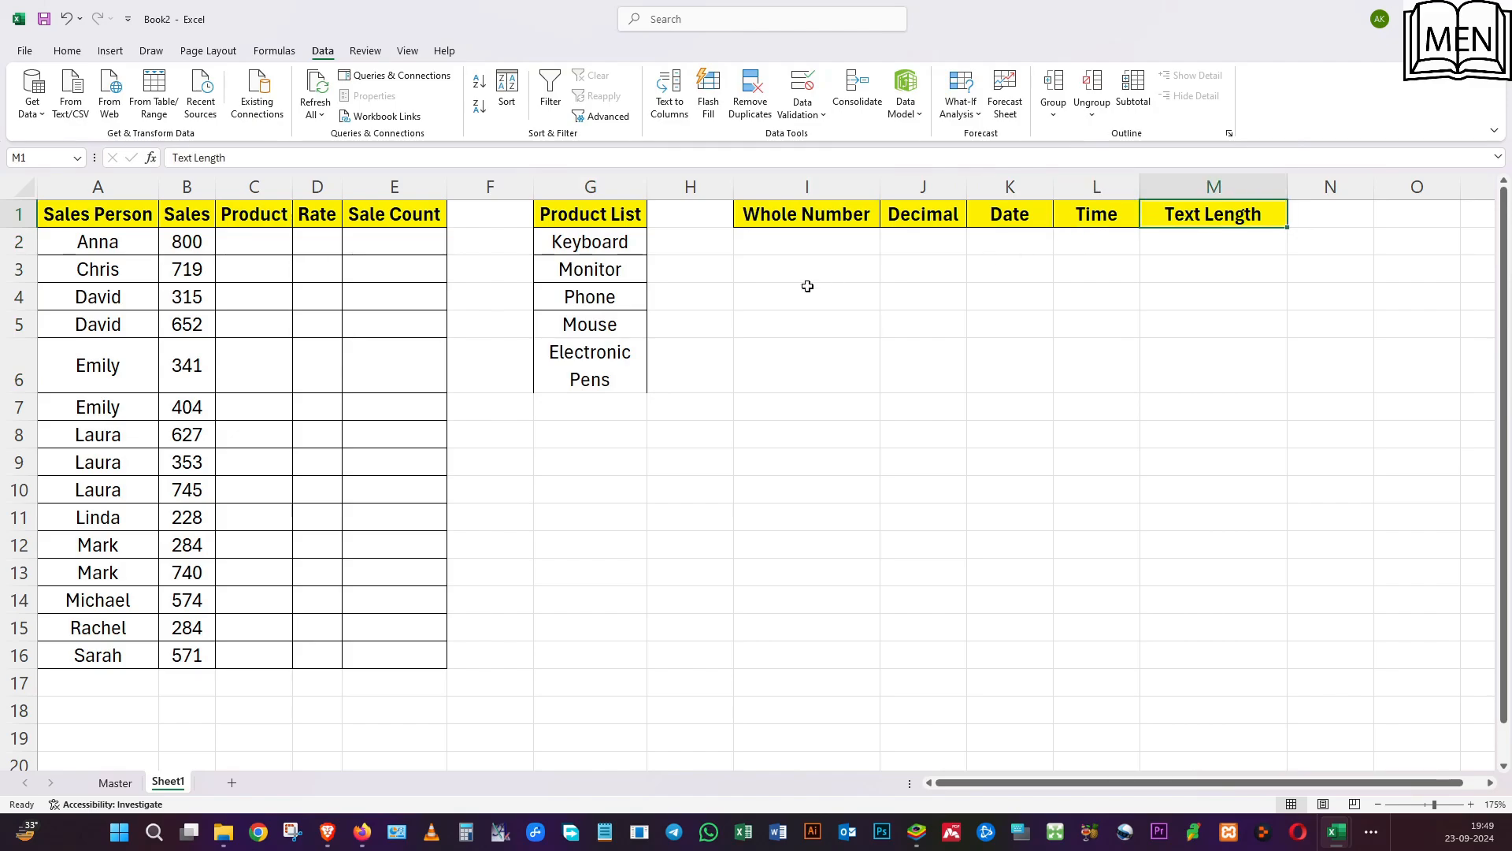
# Apply a Whole number validation rule to I2, allowing values between 5 and 50.
pyautogui.click(784, 244)
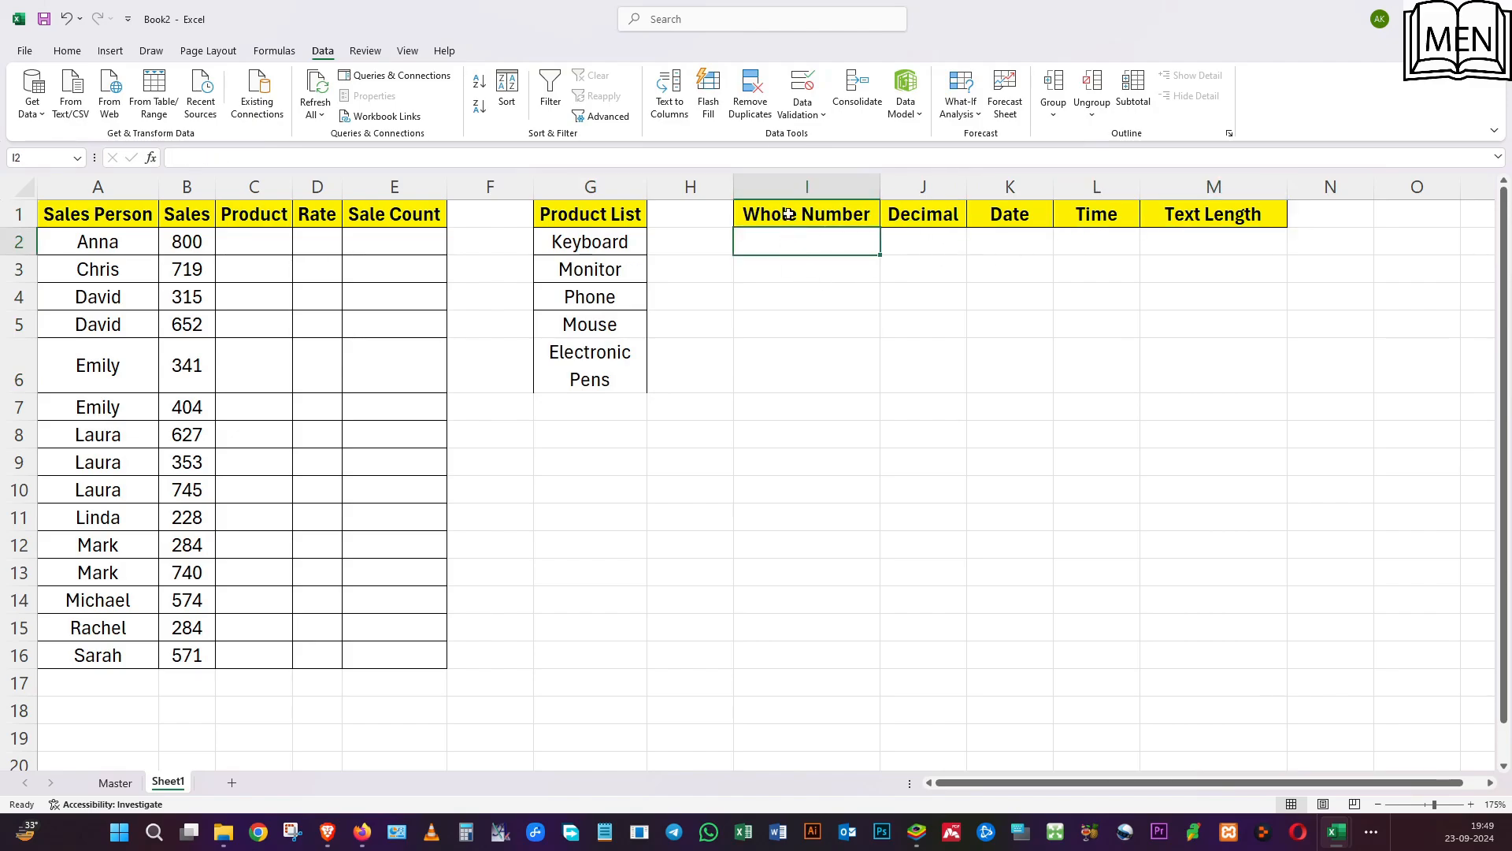
pyautogui.click(804, 87)
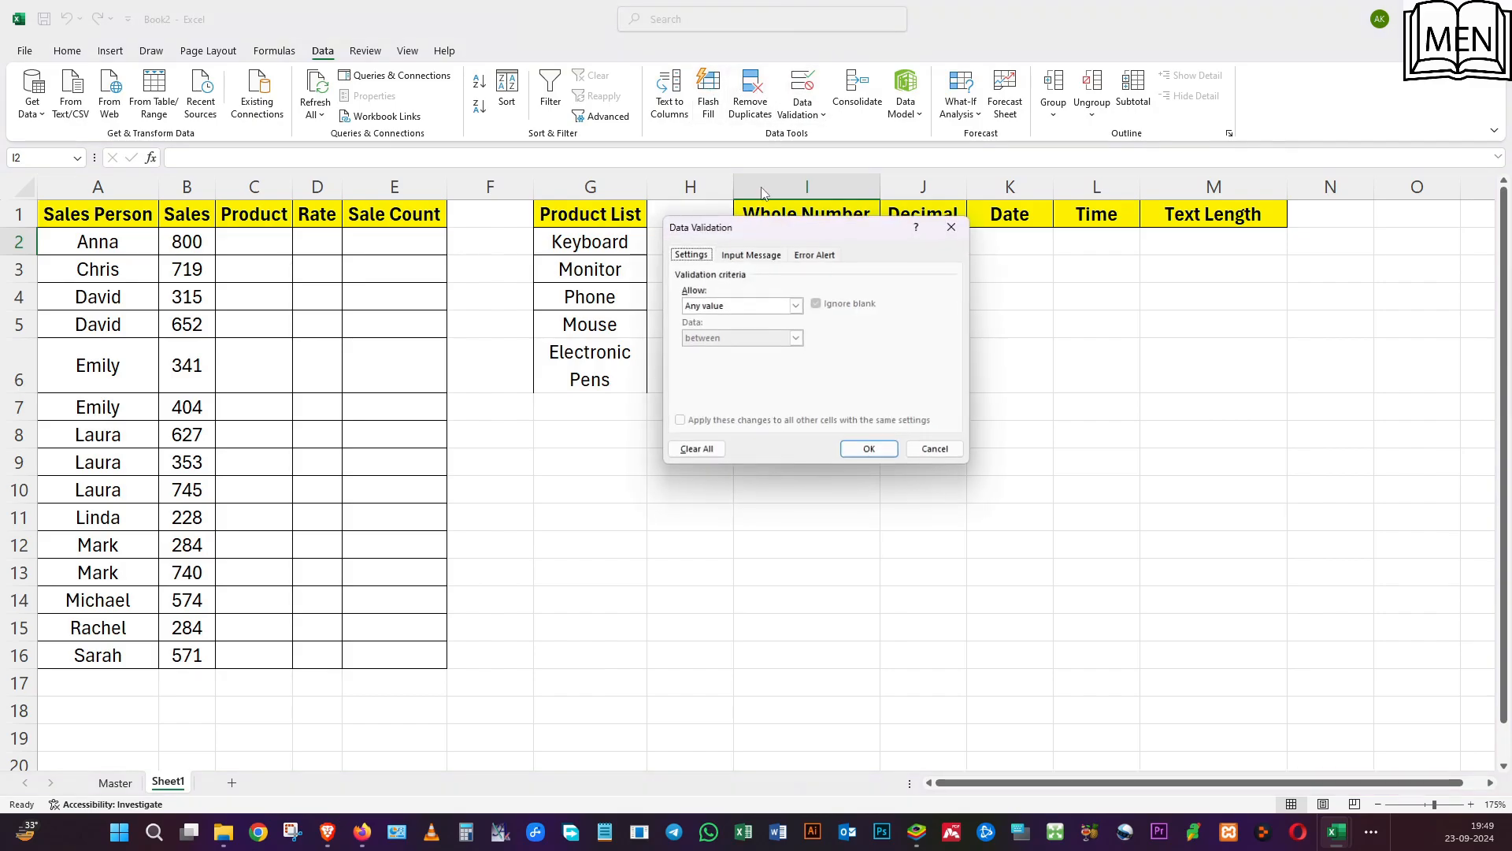
pyautogui.click(797, 306)
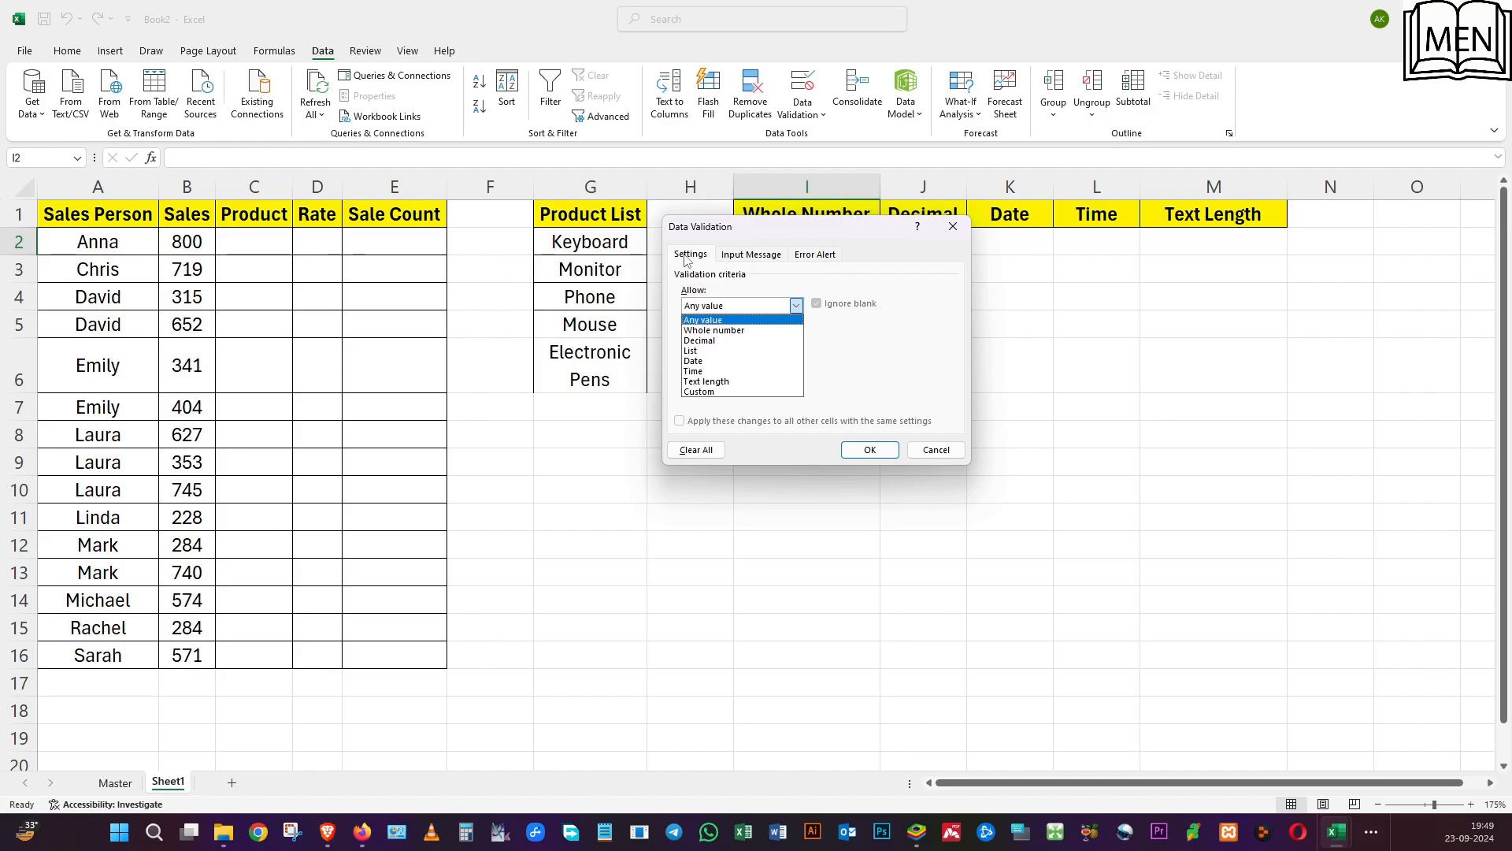
pyautogui.click(708, 332)
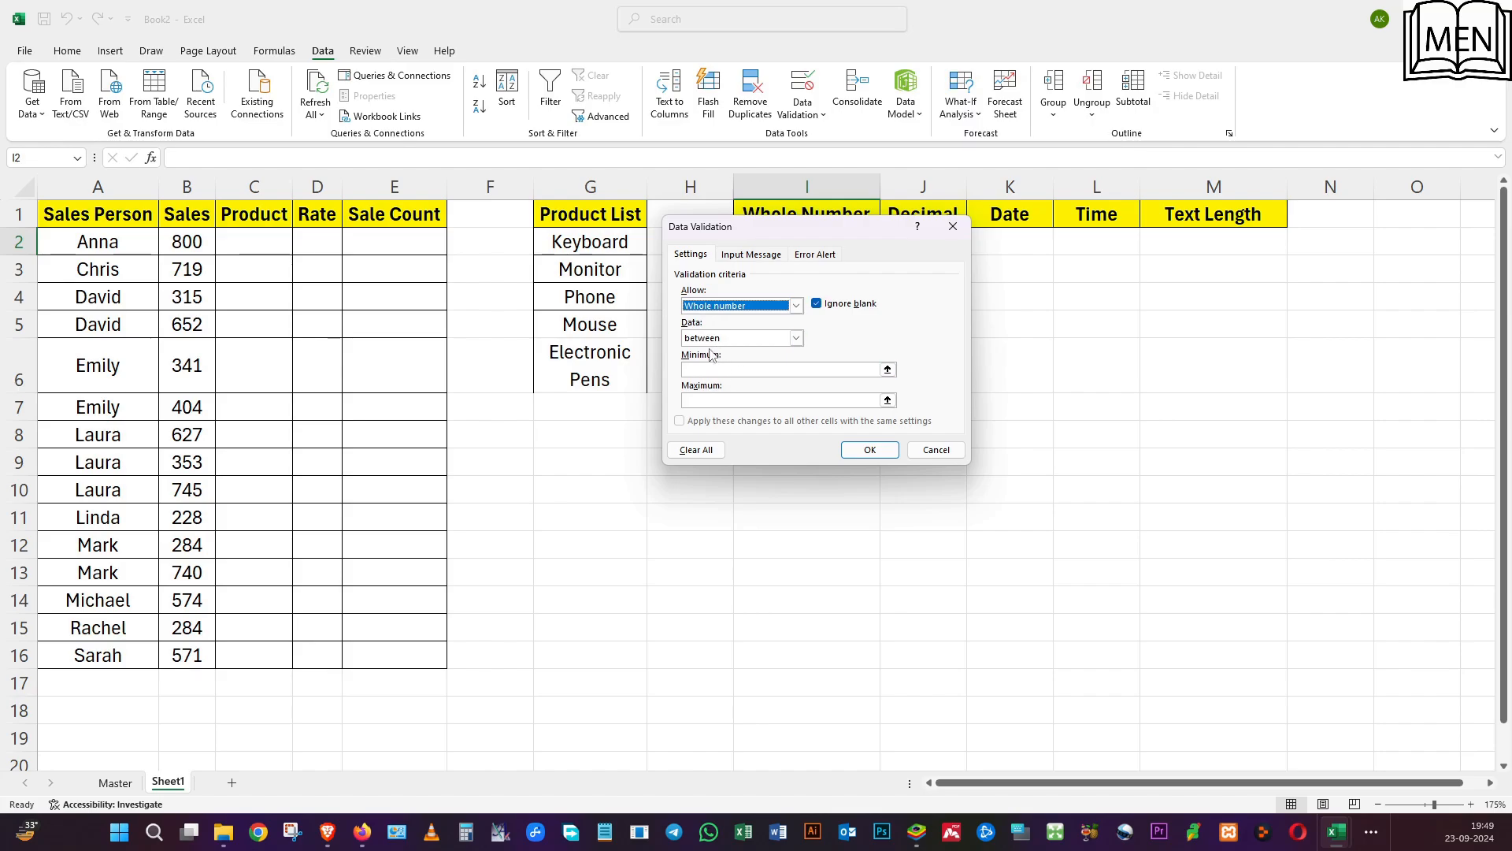
pyautogui.click(713, 340)
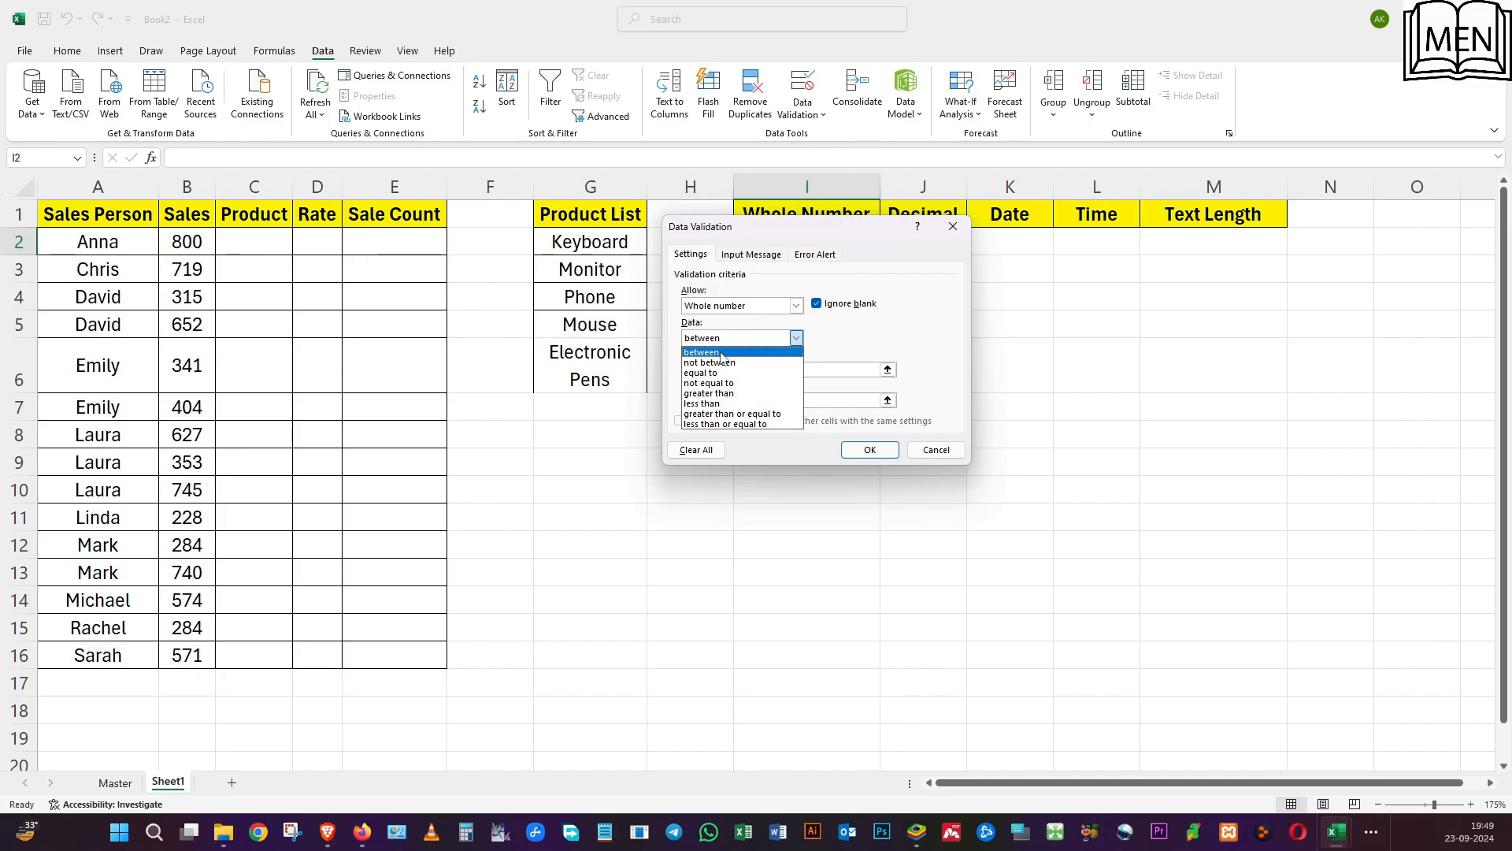
pyautogui.click(737, 363)
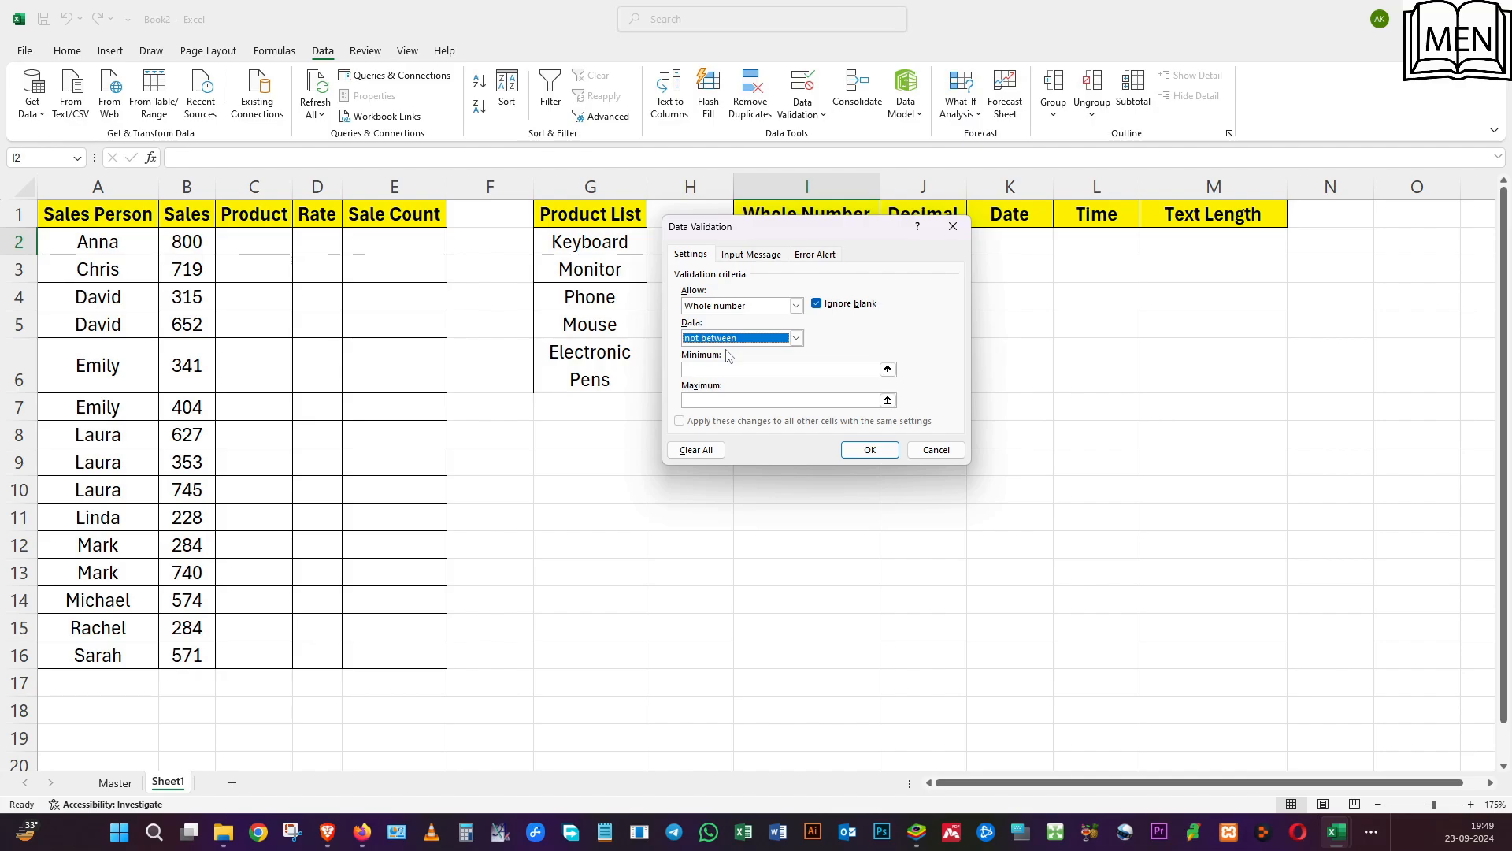
pyautogui.click(796, 338)
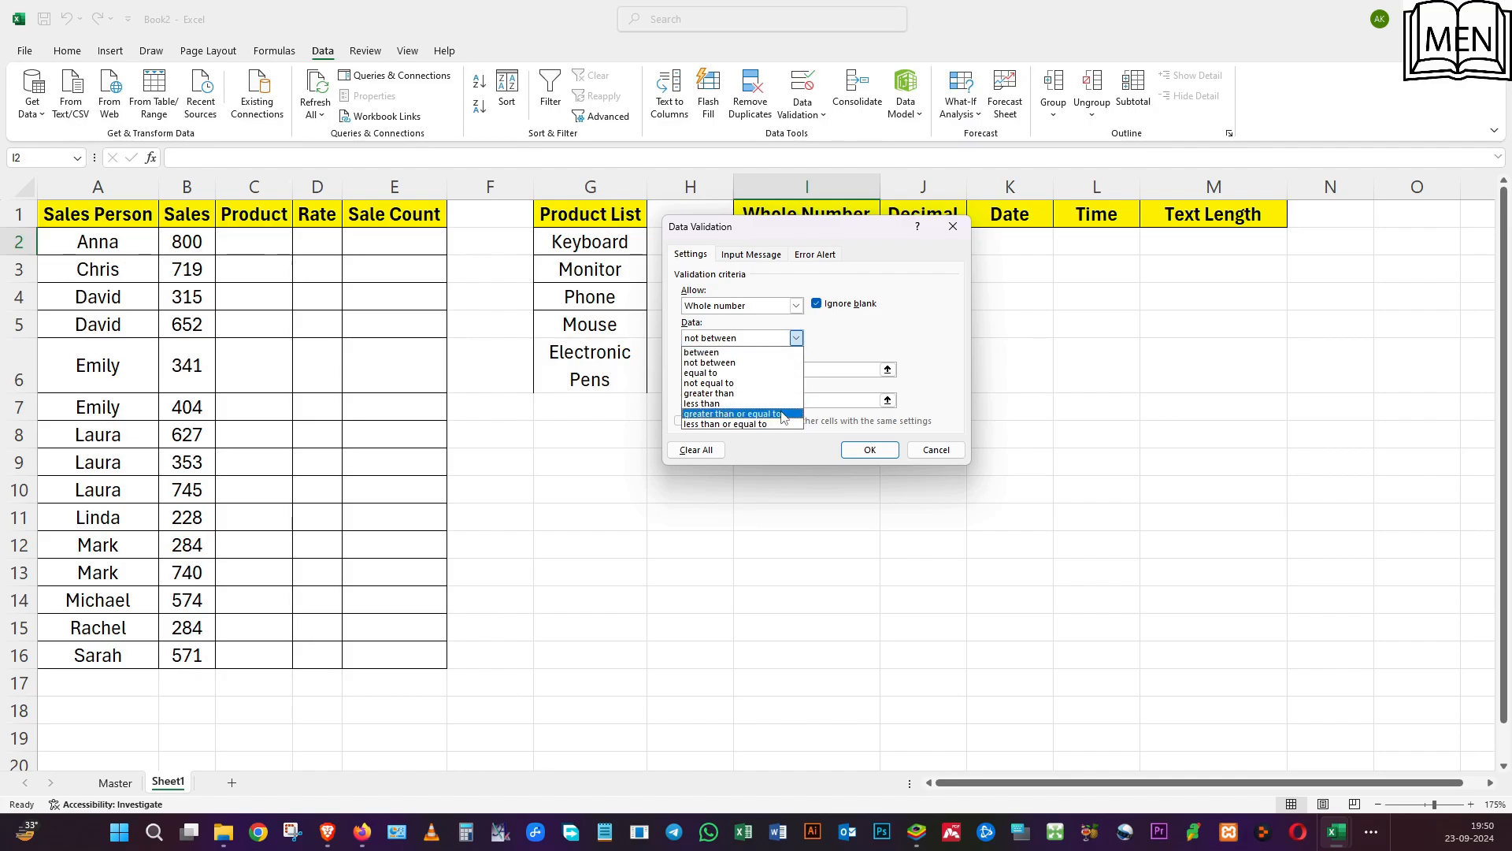
pyautogui.click(708, 352)
pyautogui.click(709, 368)
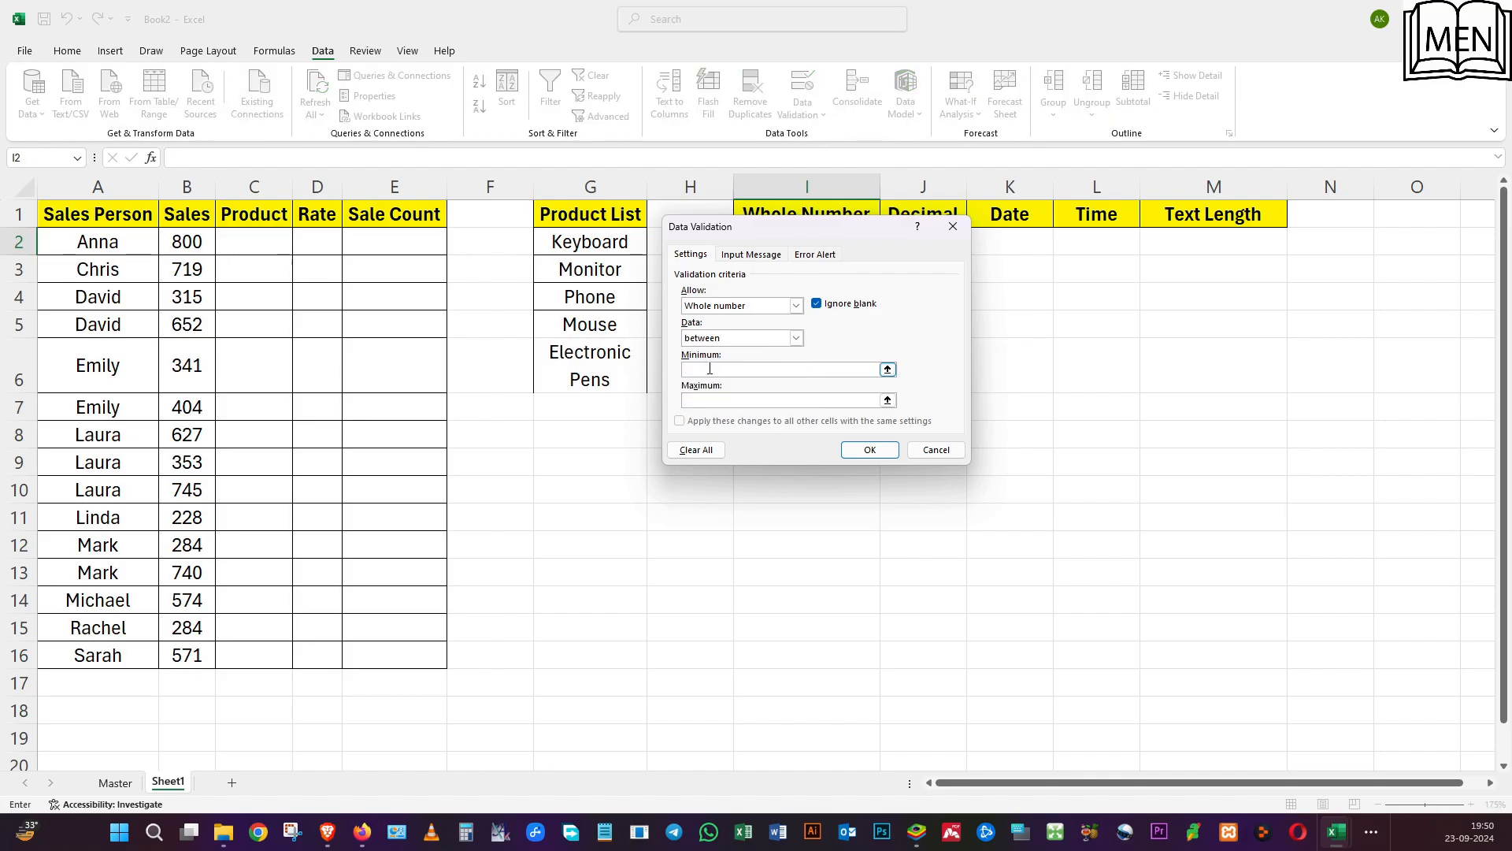
pyautogui.click(713, 401)
pyautogui.click(869, 450)
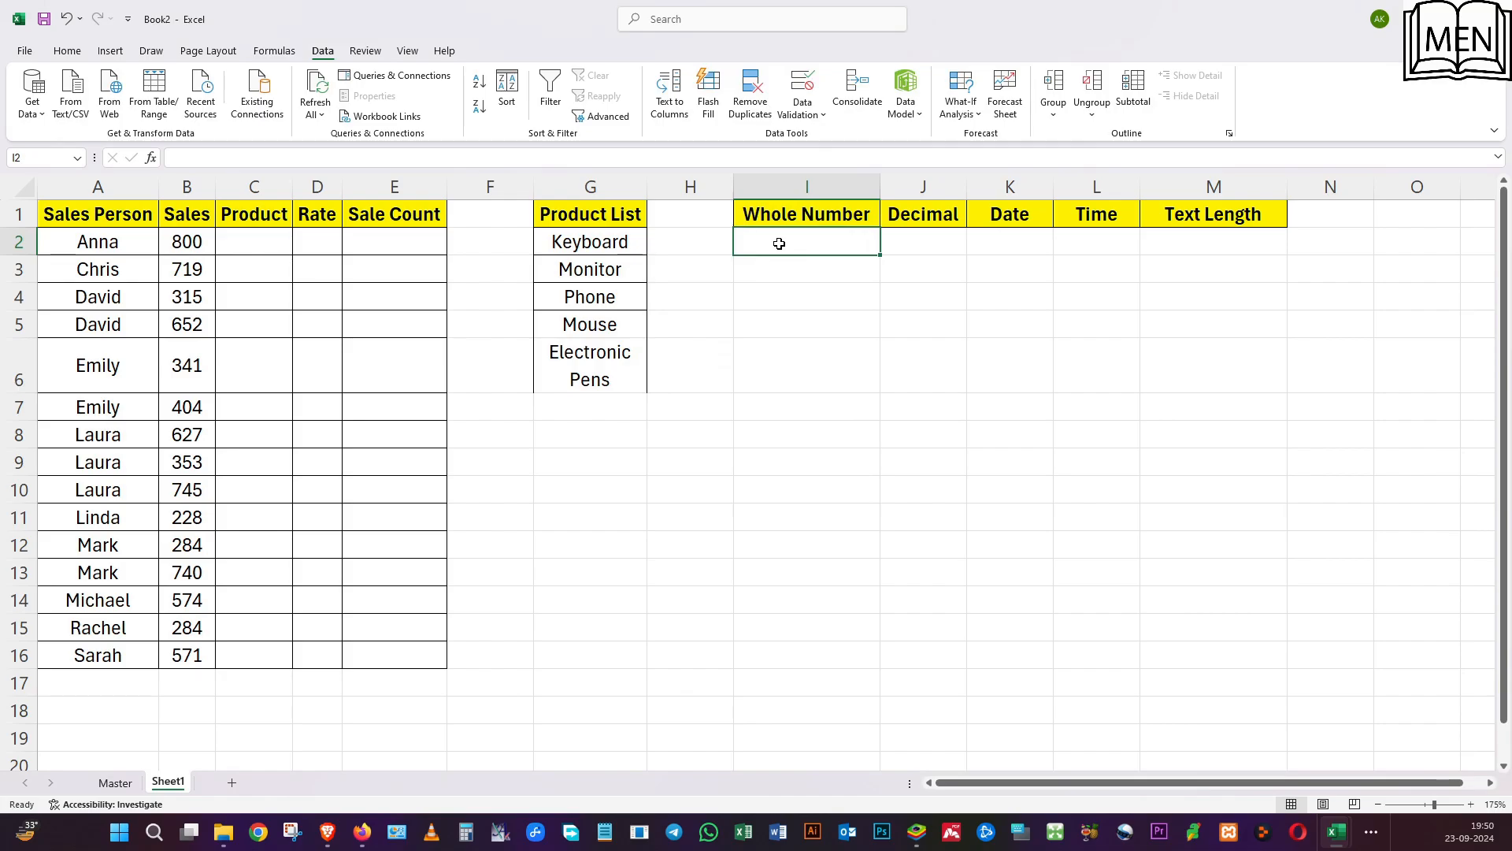
# Enter 6 in I2 to test the whole number rule, and reselect the cell.
pyautogui.write('6')
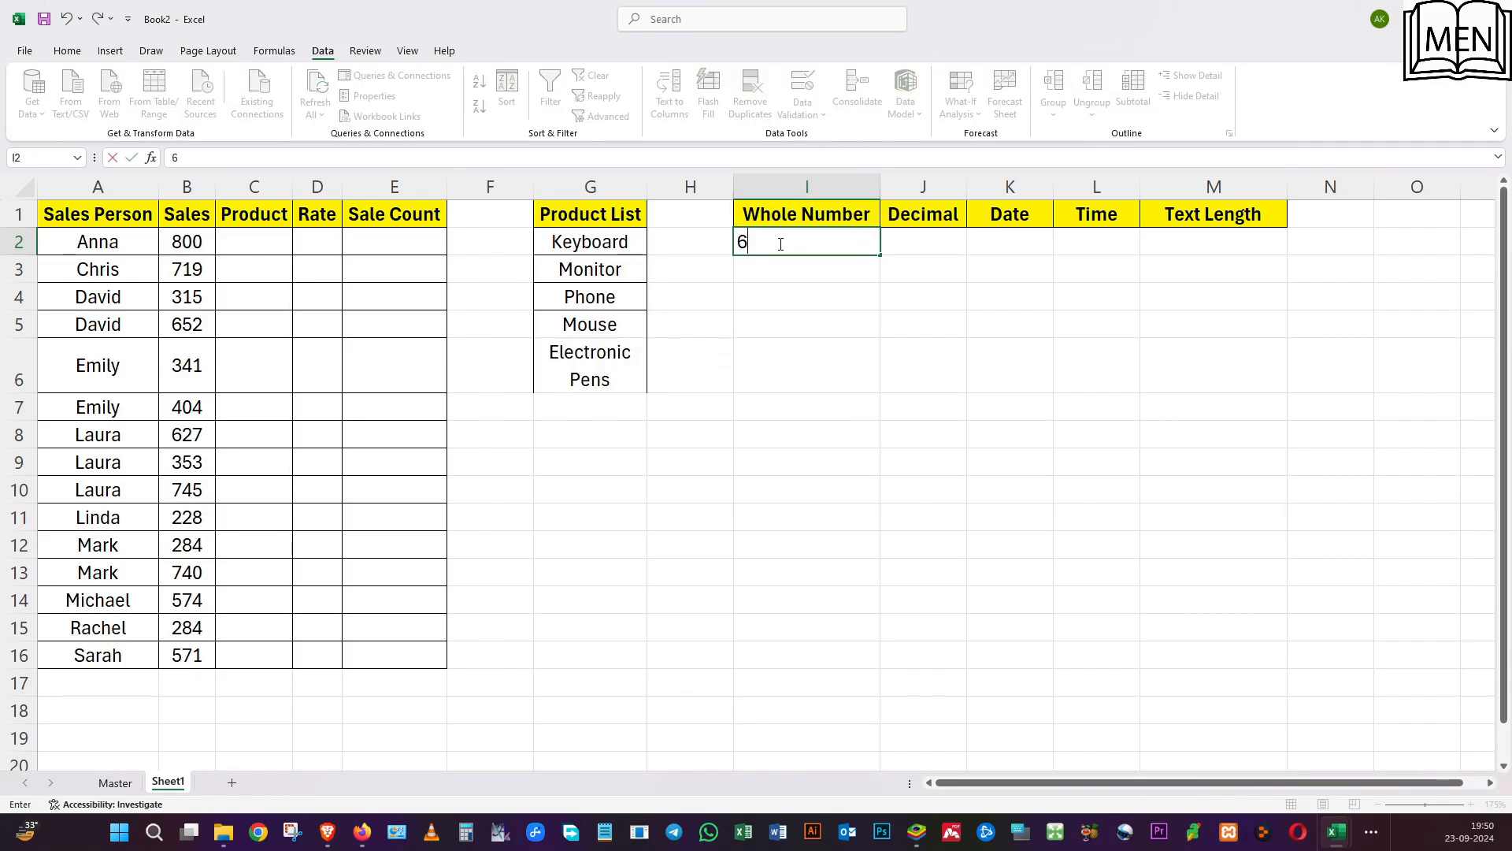
pyautogui.press('Return')
pyautogui.click(779, 243)
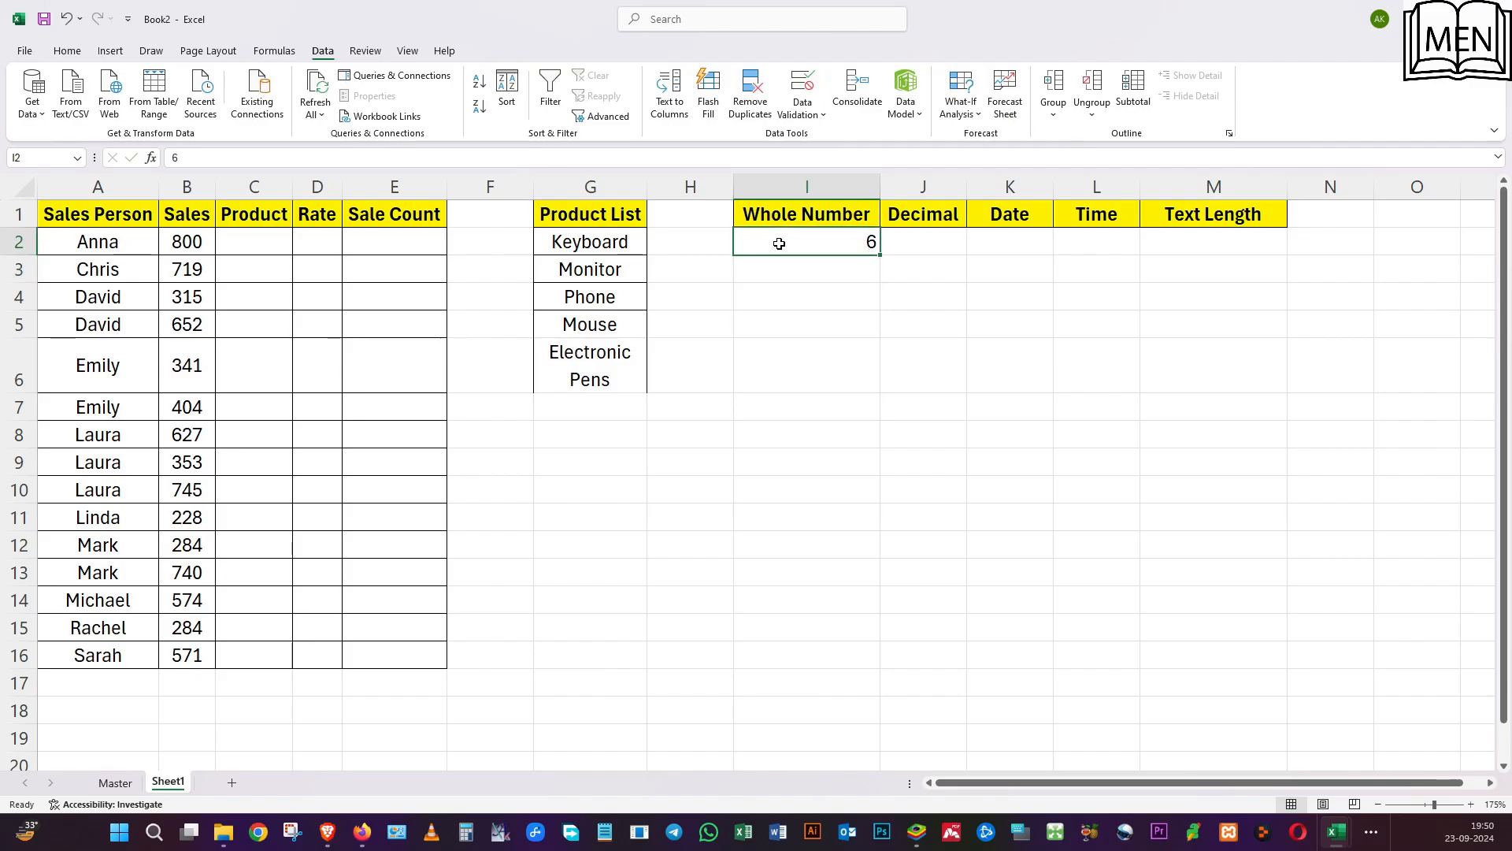
# Try 4 in I2 against the whole number rule, and replace it with 48.
pyautogui.write('4')
pyautogui.press('Return')
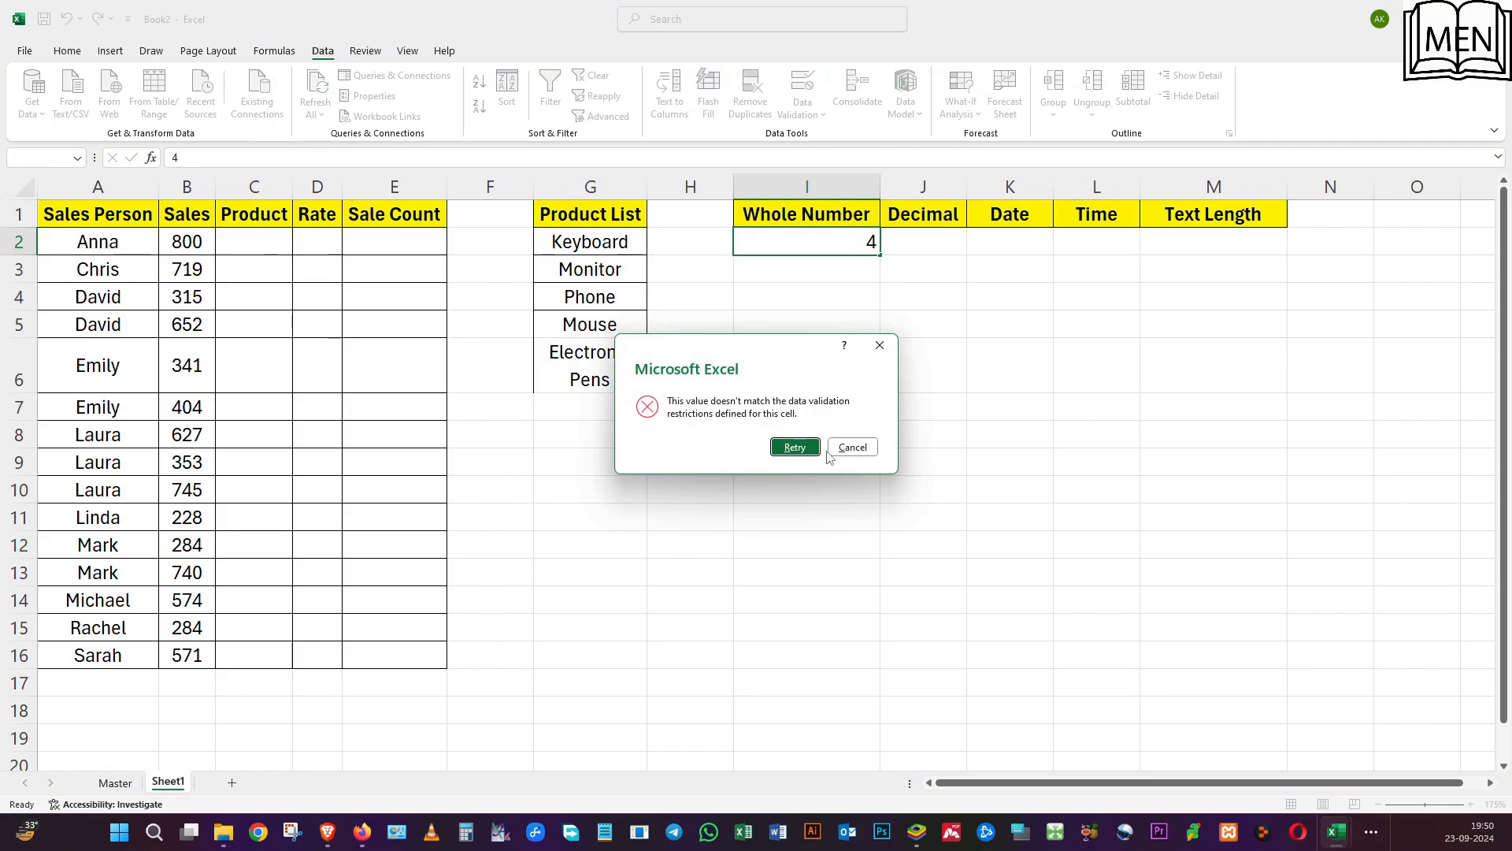
pyautogui.click(795, 447)
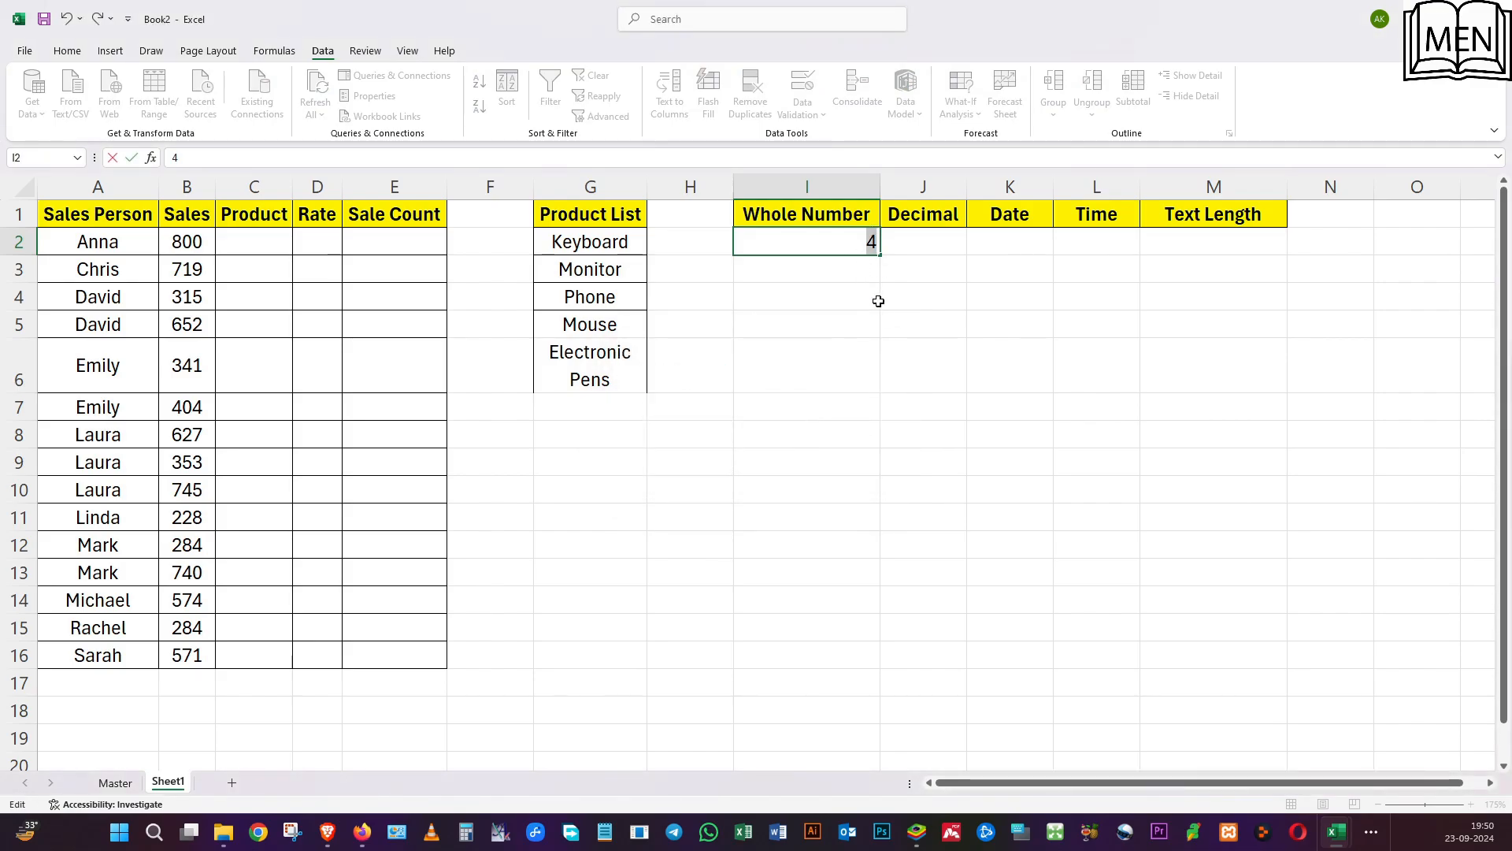
pyautogui.press('BackSpace')
pyautogui.write('48')
pyautogui.press('Return')
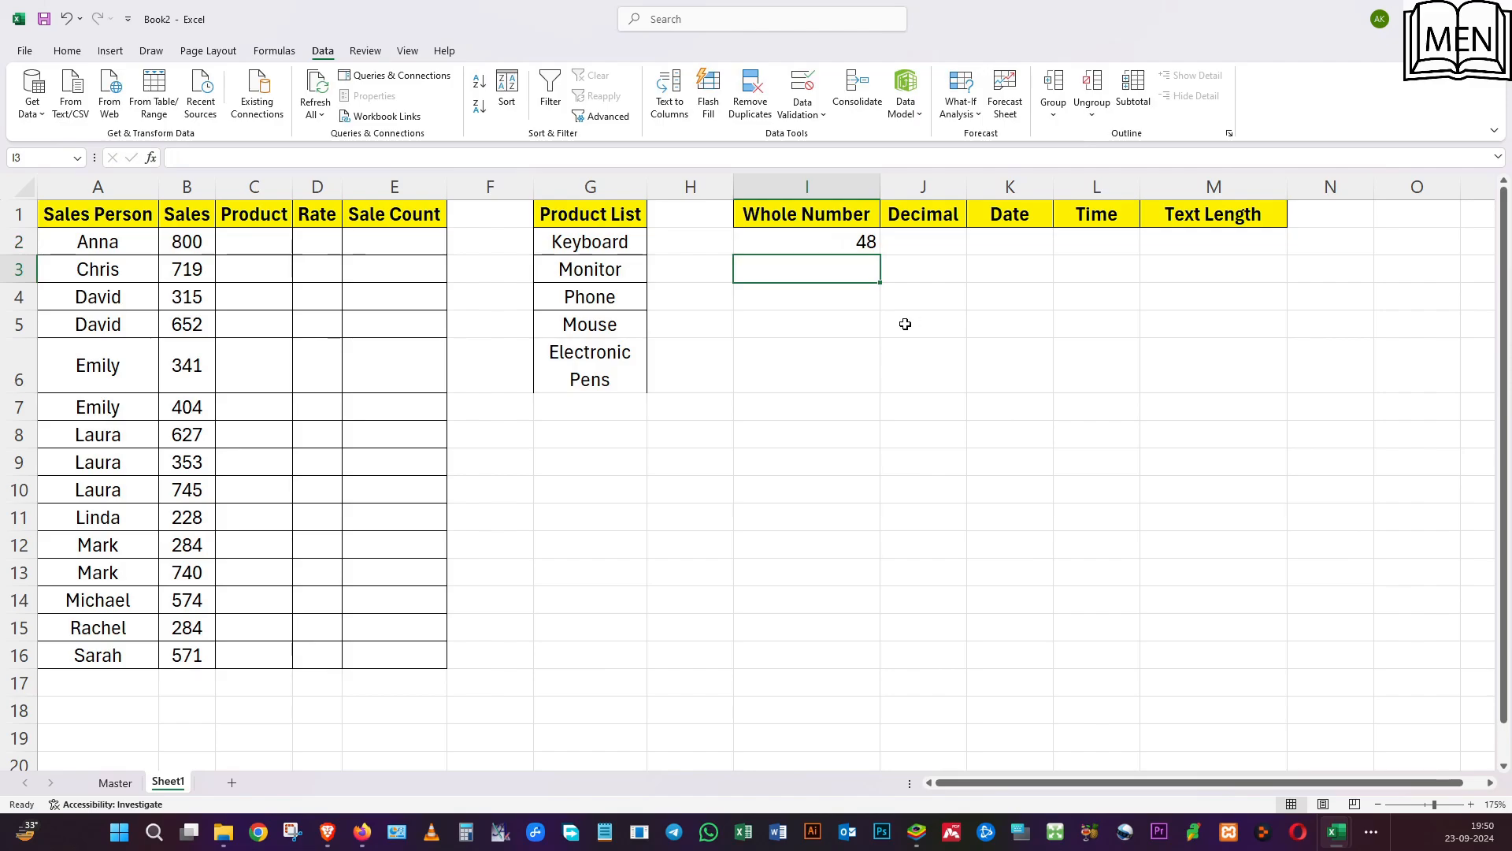
# Try to enter 58 in I2 to test the rule's upper limit, and cancel the entry.
pyautogui.click(824, 243)
pyautogui.write('58')
pyautogui.press('Return')
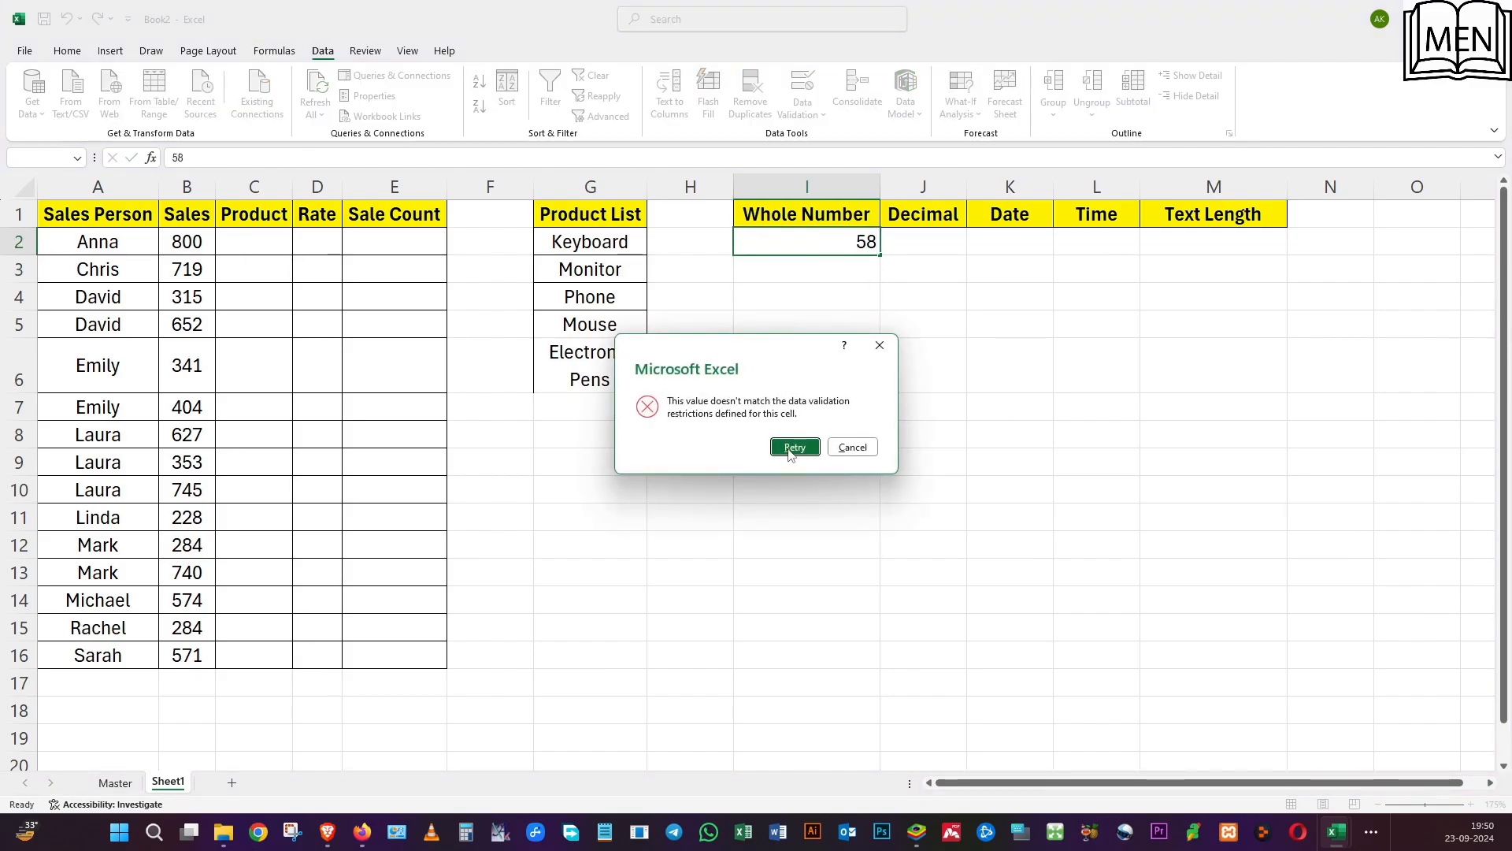
pyautogui.click(852, 446)
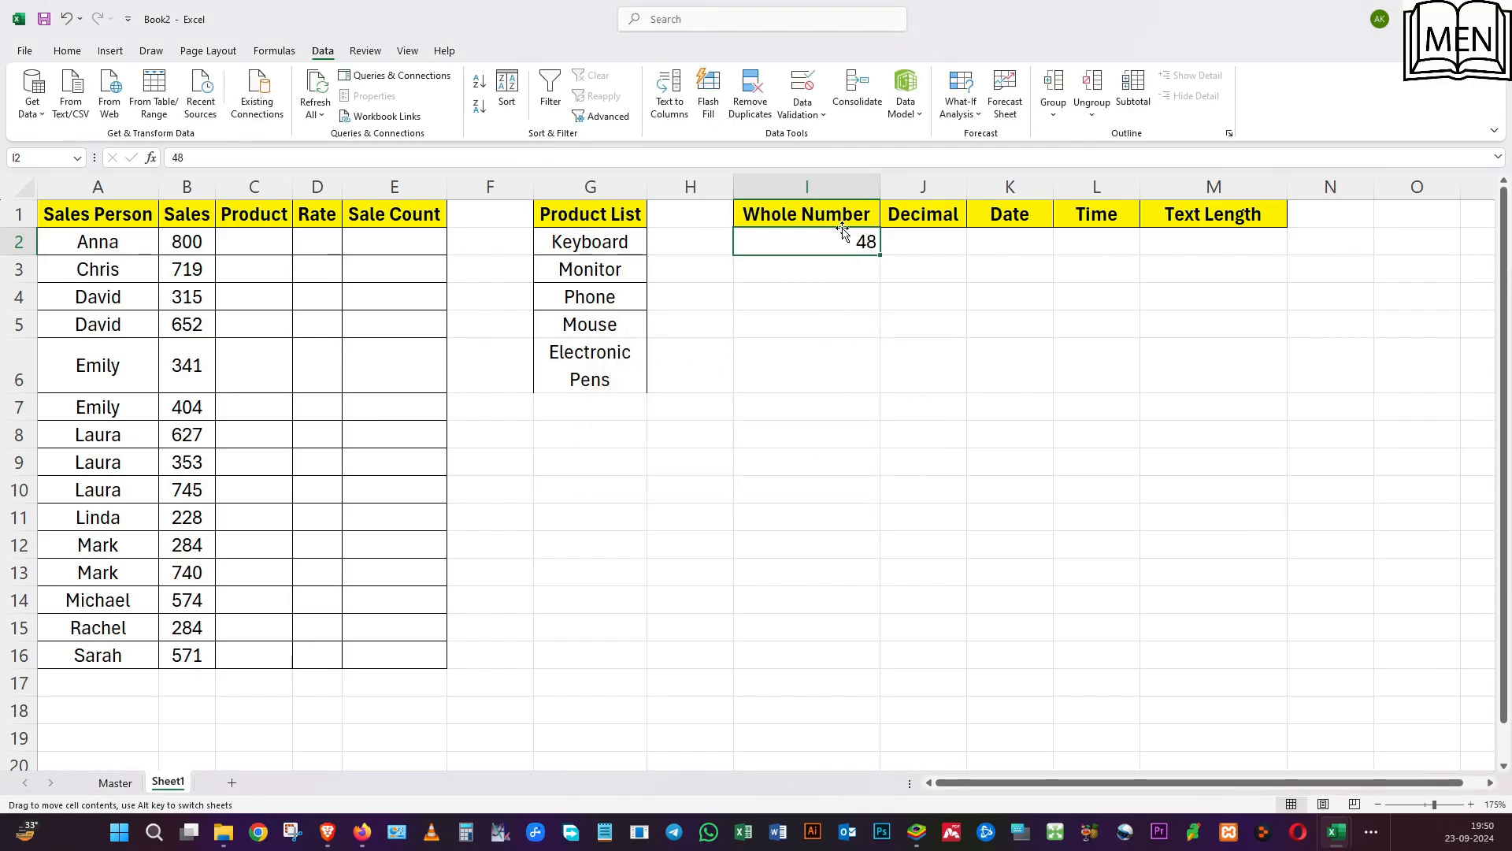
# Apply a Decimal validation rule to J2, allowing values between .99 and 4.99.
pyautogui.click(934, 241)
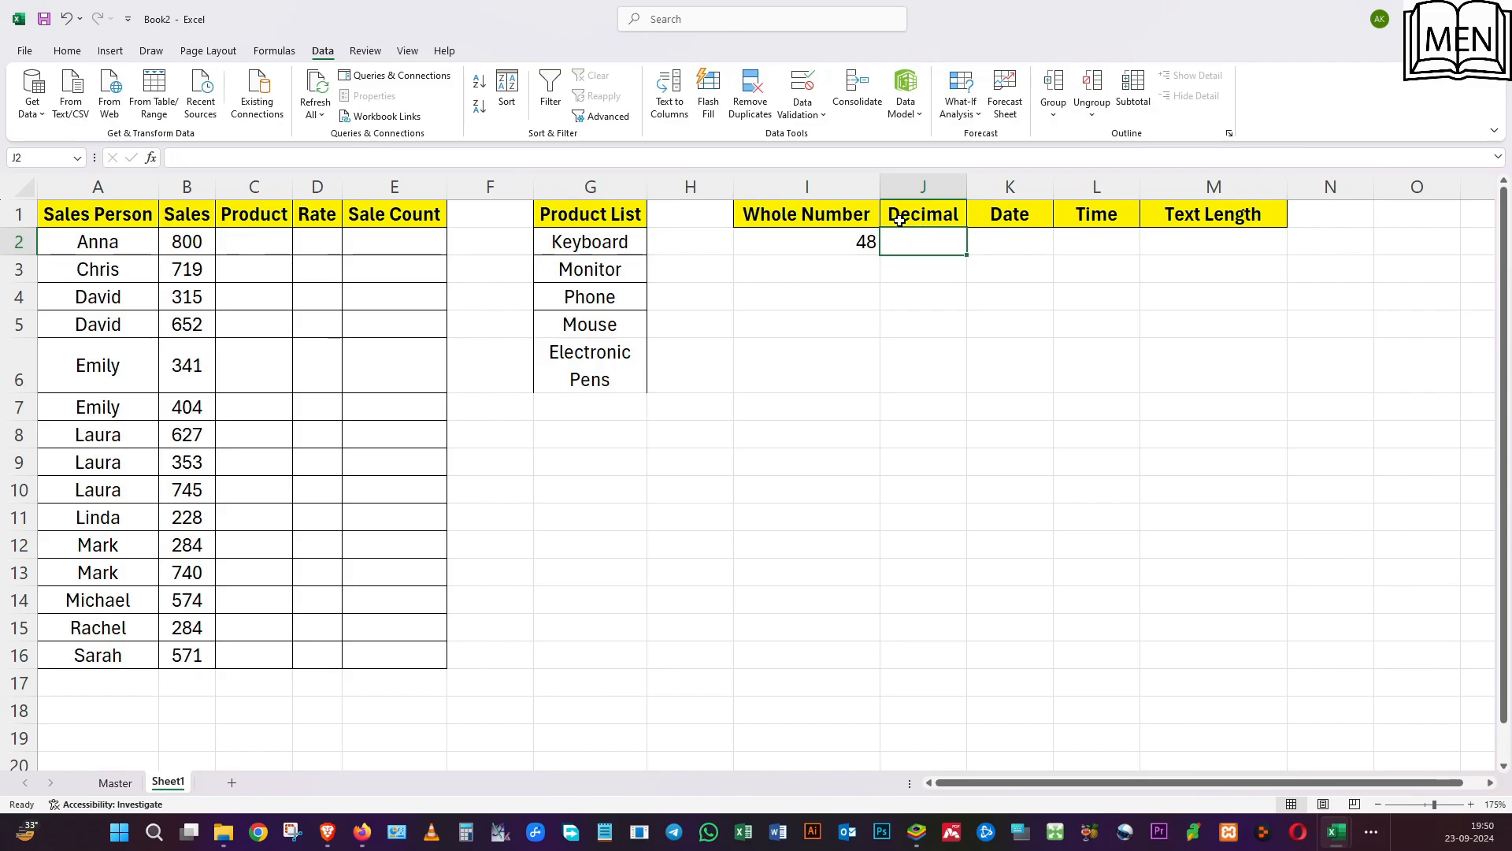
pyautogui.click(802, 85)
pyautogui.click(794, 306)
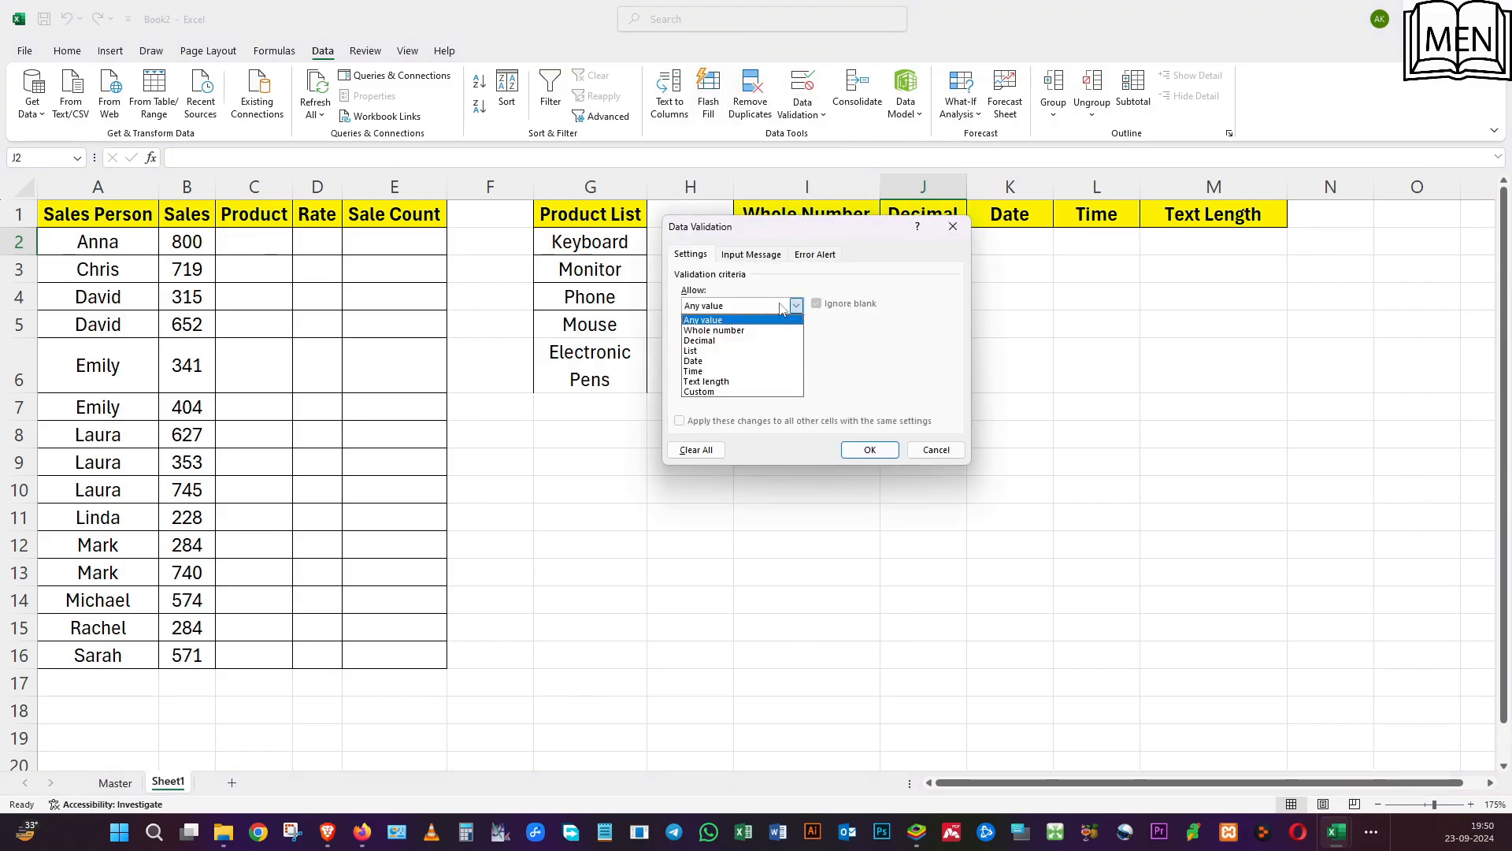
pyautogui.click(743, 341)
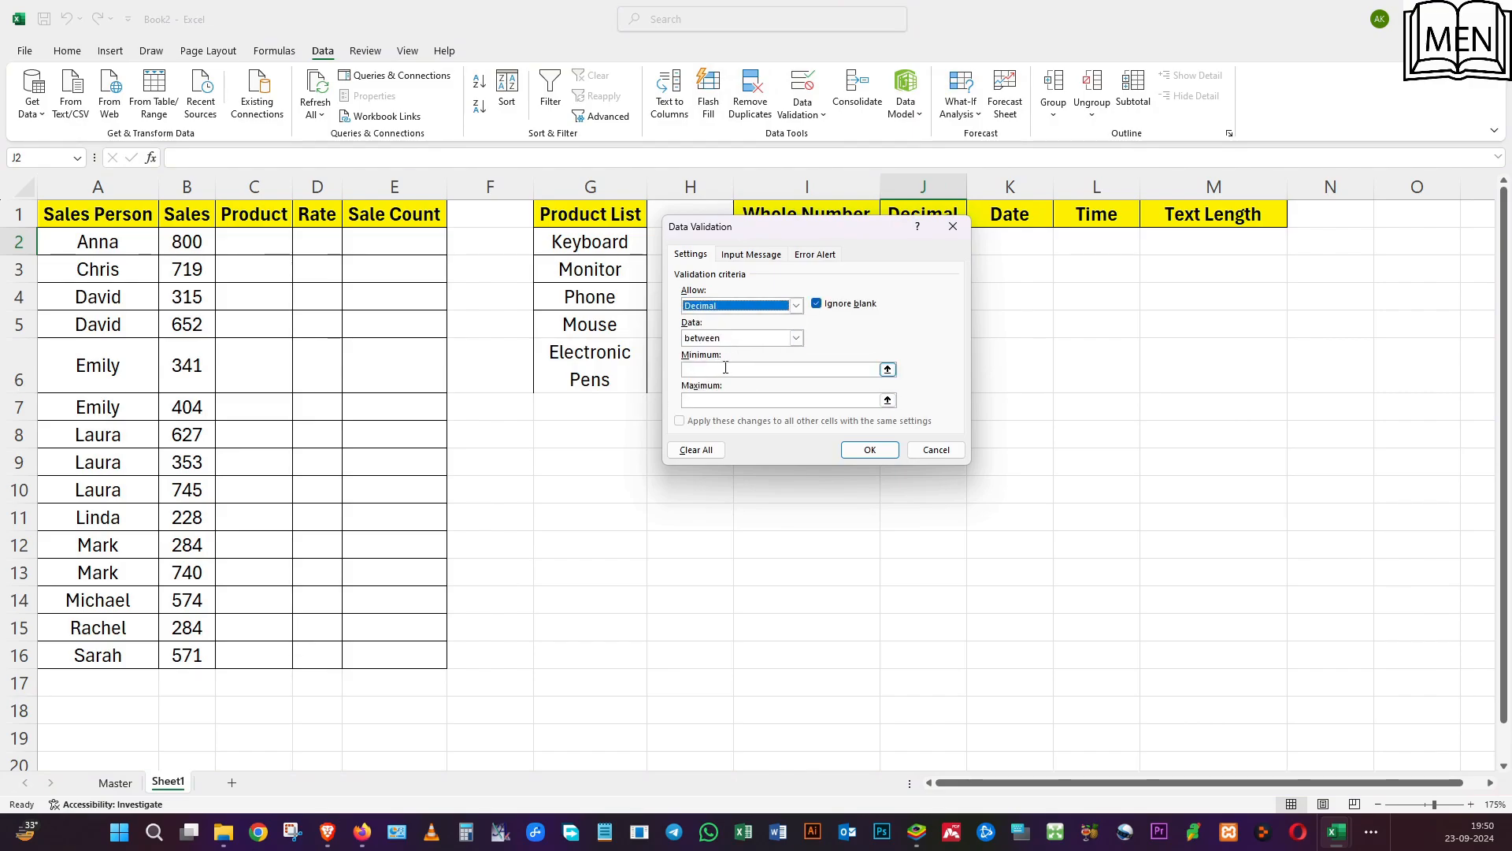
pyautogui.click(726, 368)
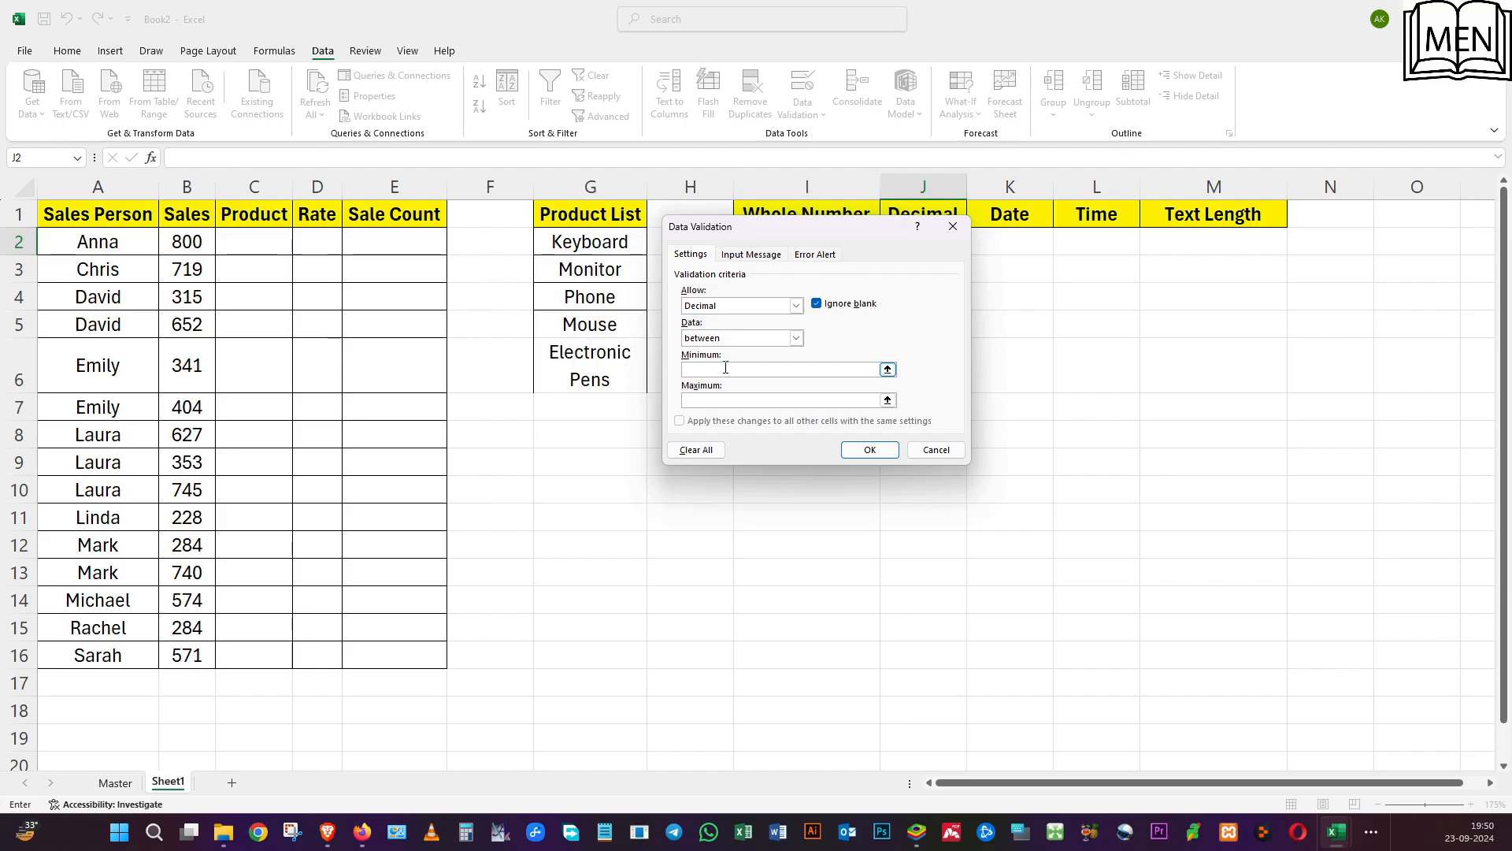
pyautogui.write('.99')
pyautogui.click(725, 397)
pyautogui.click(869, 449)
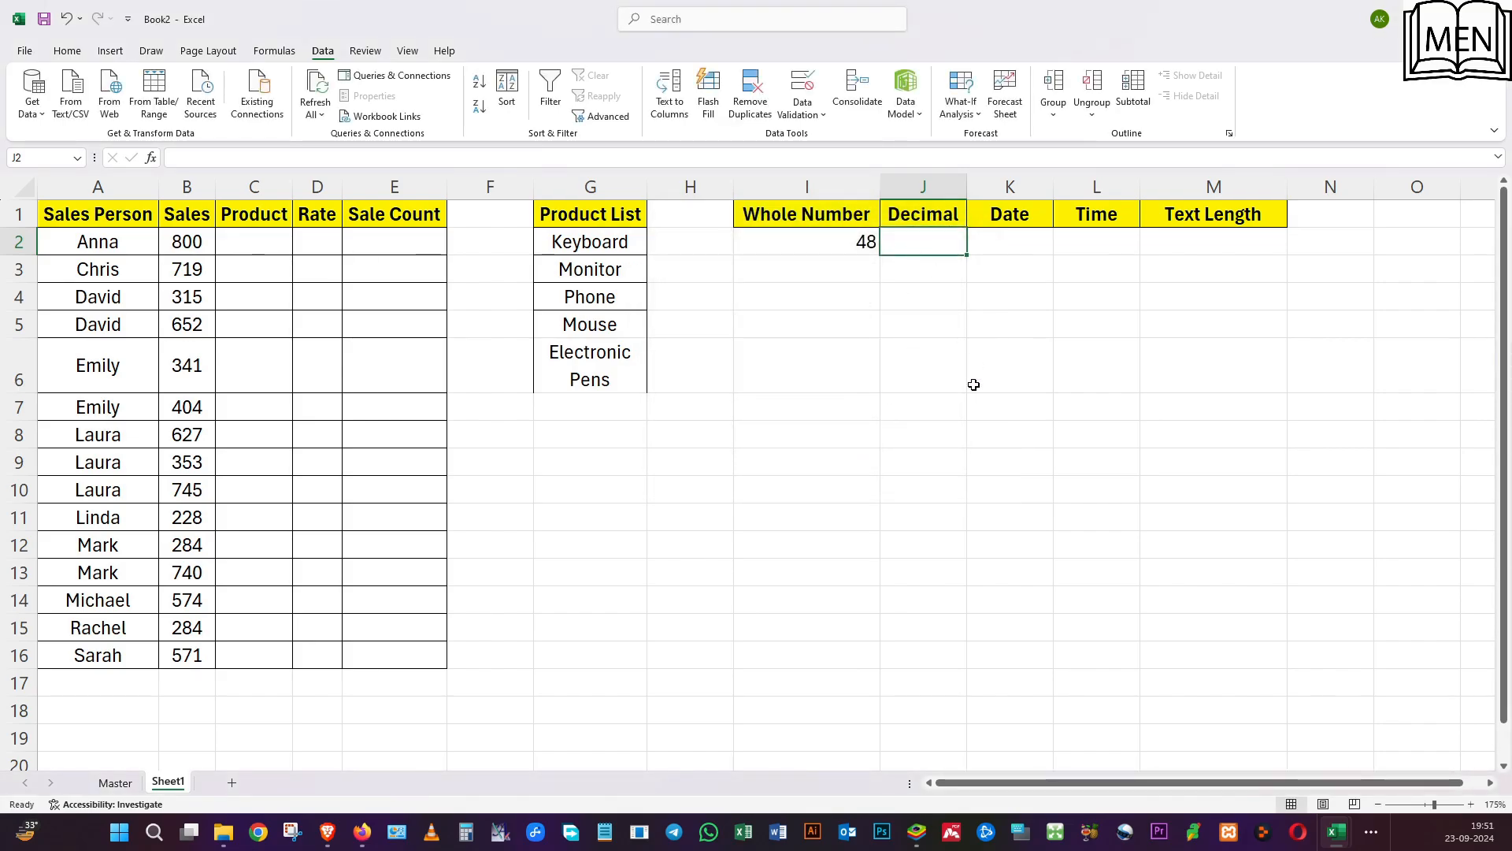
# Try .56 in J2 against the decimal rule, and replace it with 1.
pyautogui.write('.')
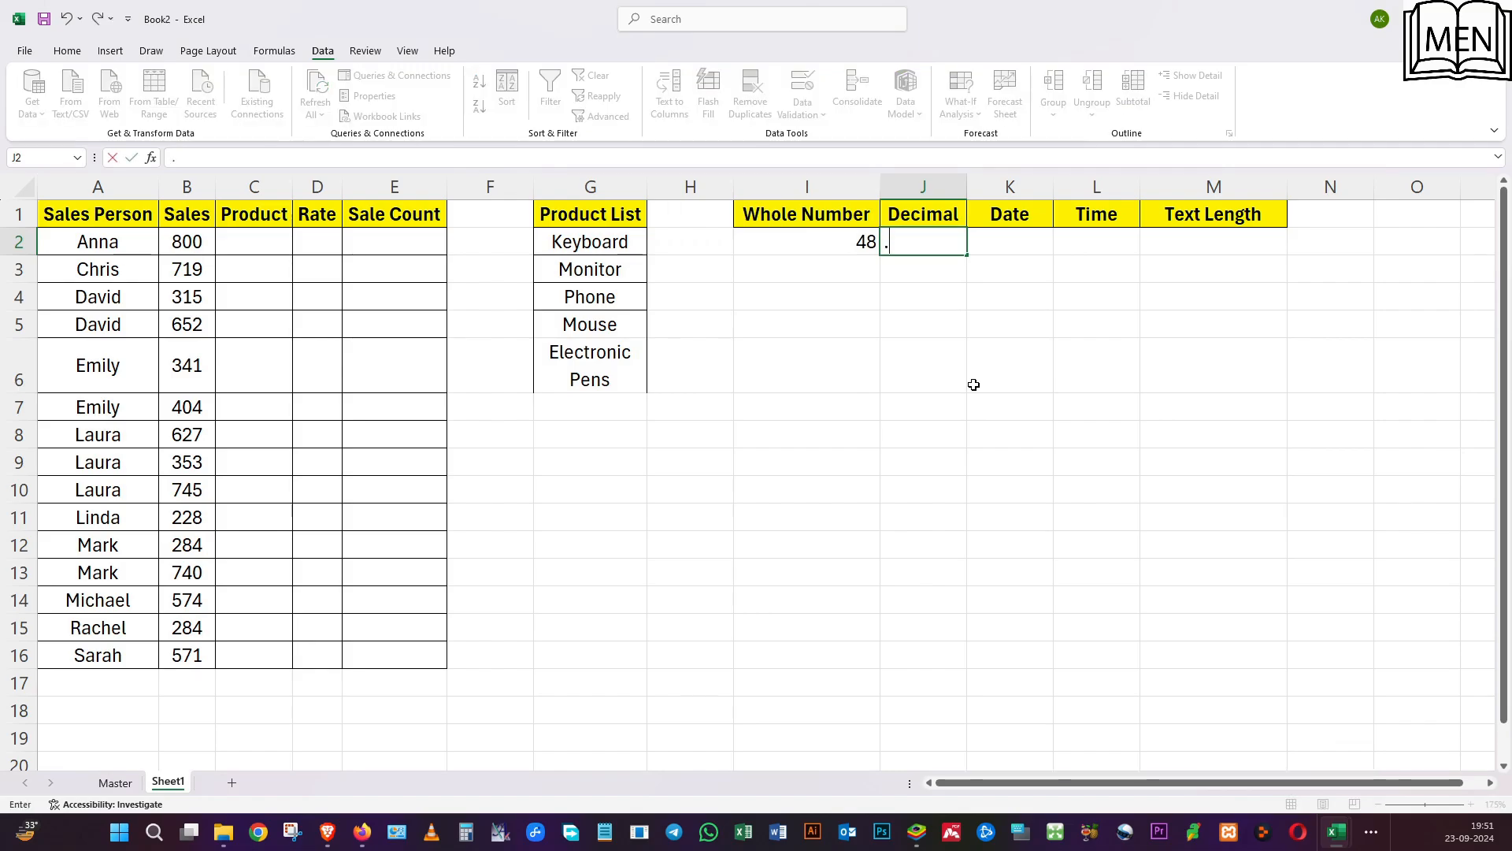
pyautogui.write('56')
pyautogui.press('Return')
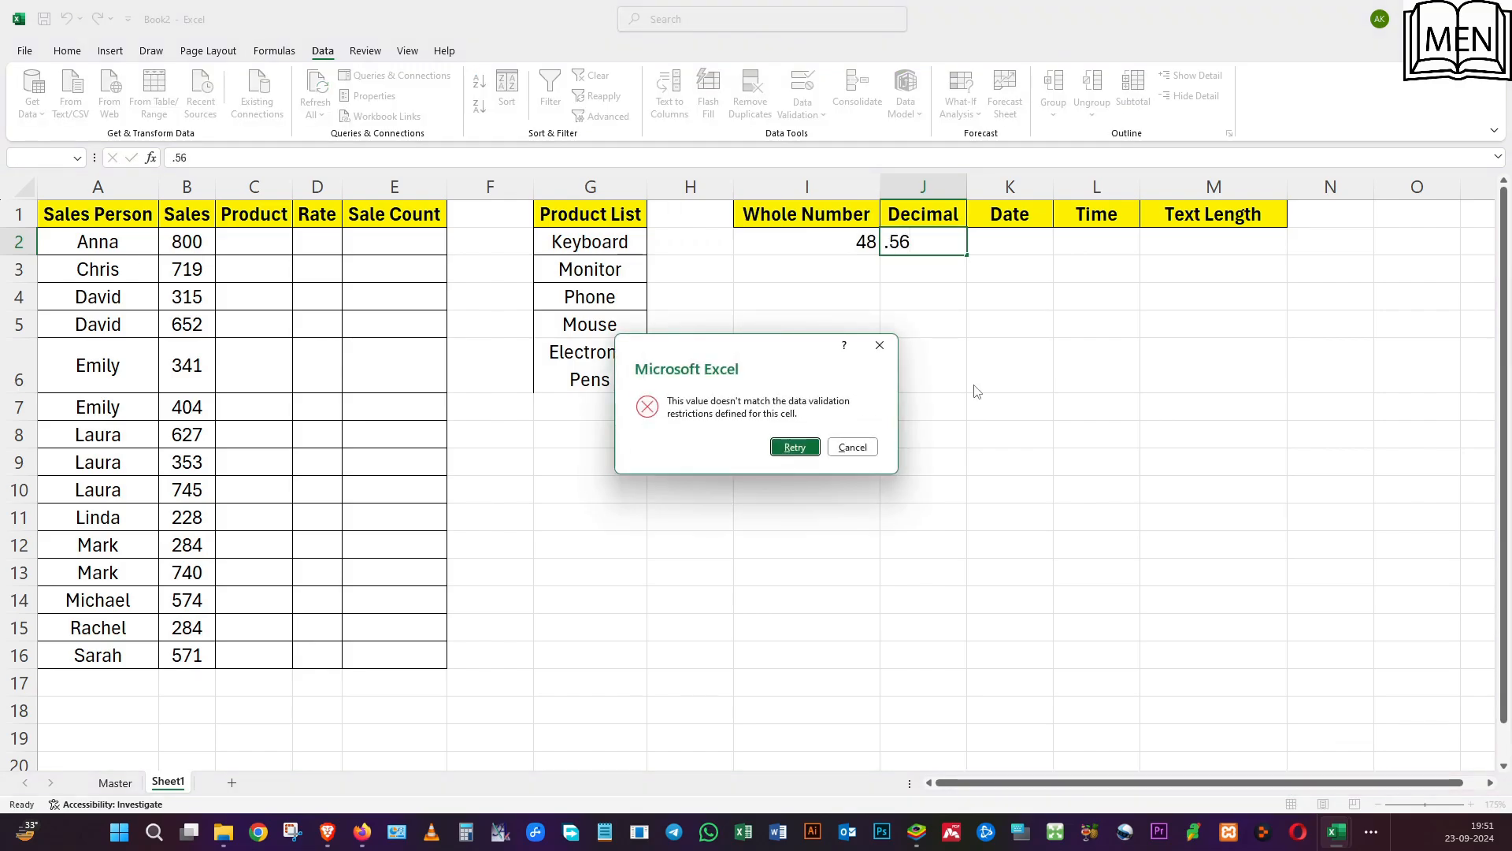
pyautogui.click(804, 444)
pyautogui.write('1')
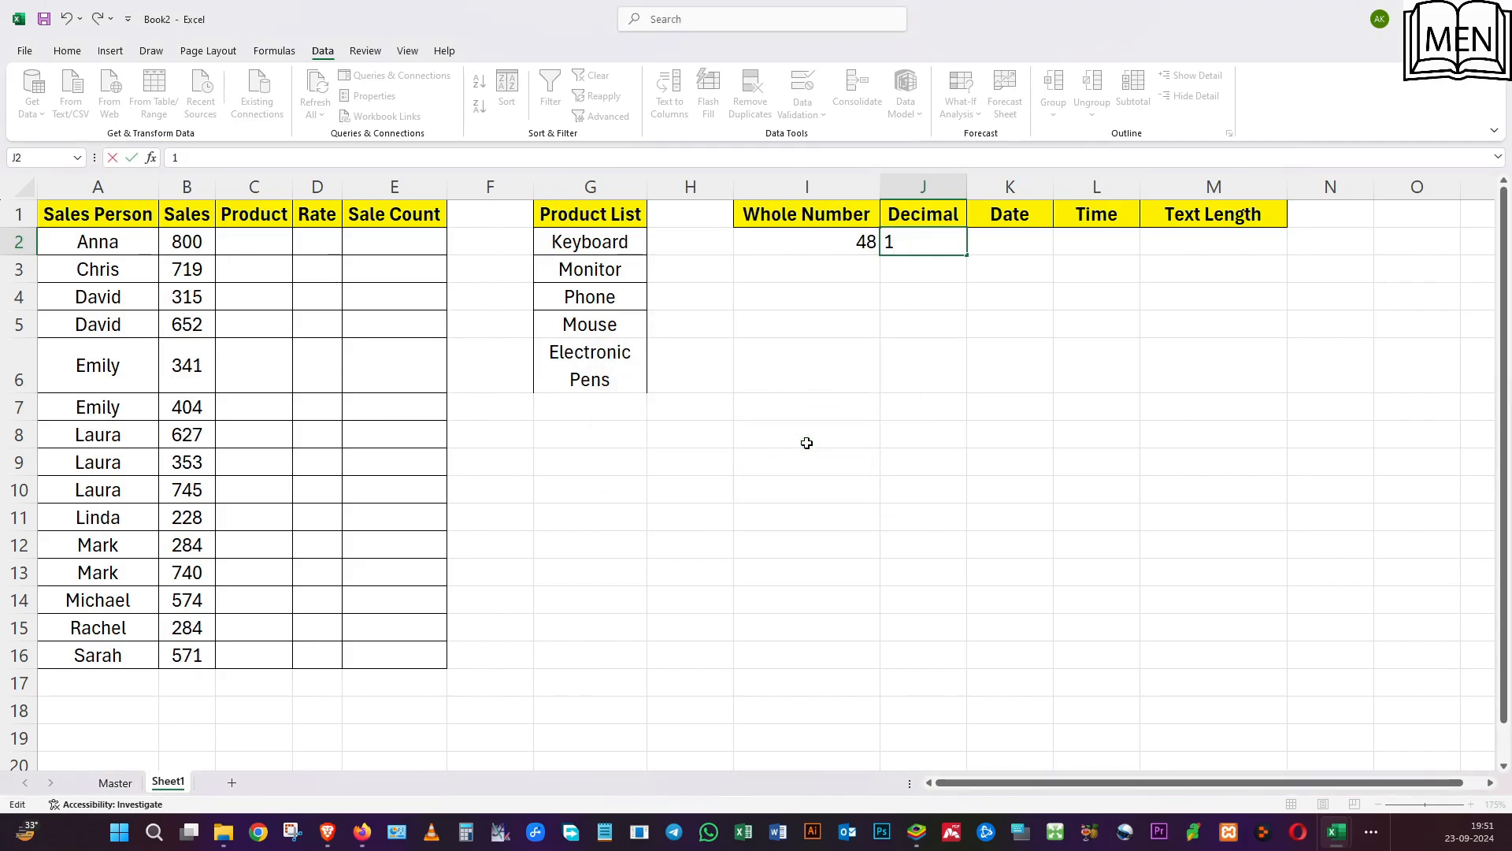
pyautogui.press('Return')
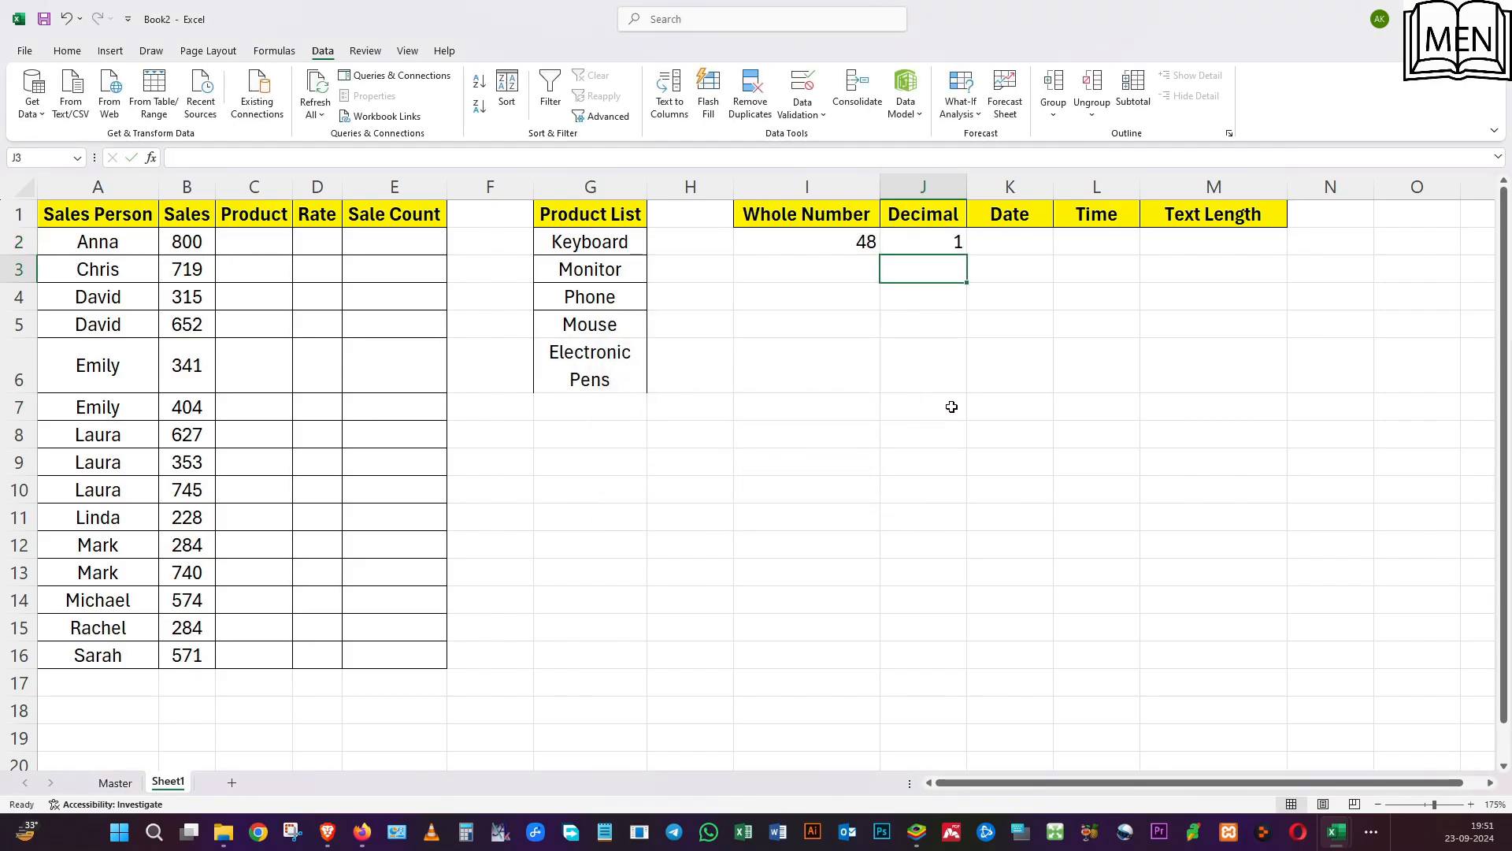
# Enter 3.65 in J2 to test a value inside the decimal range.
pyautogui.click(908, 243)
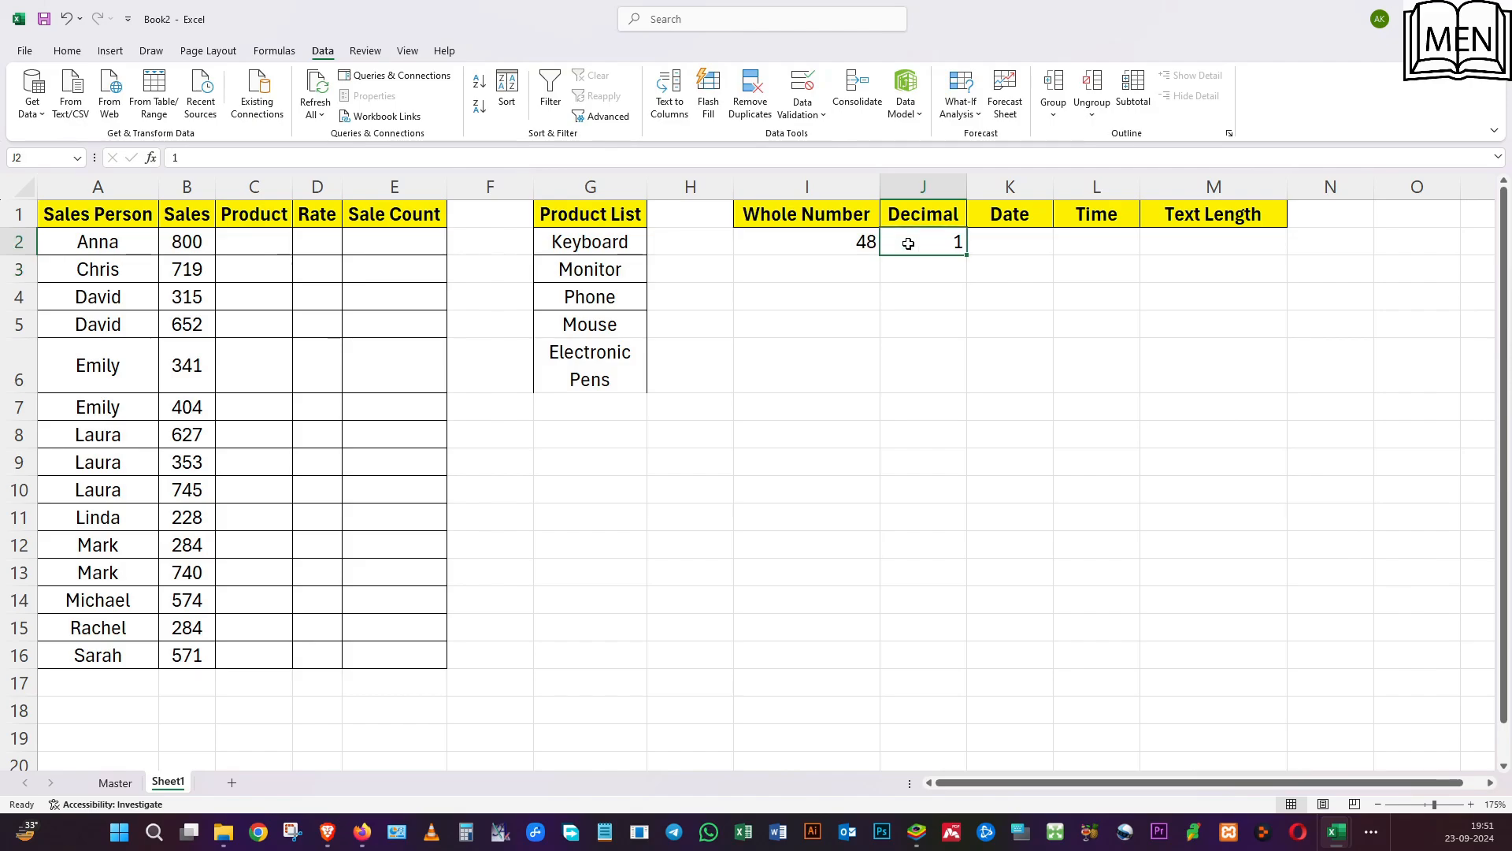
pyautogui.write('3.65')
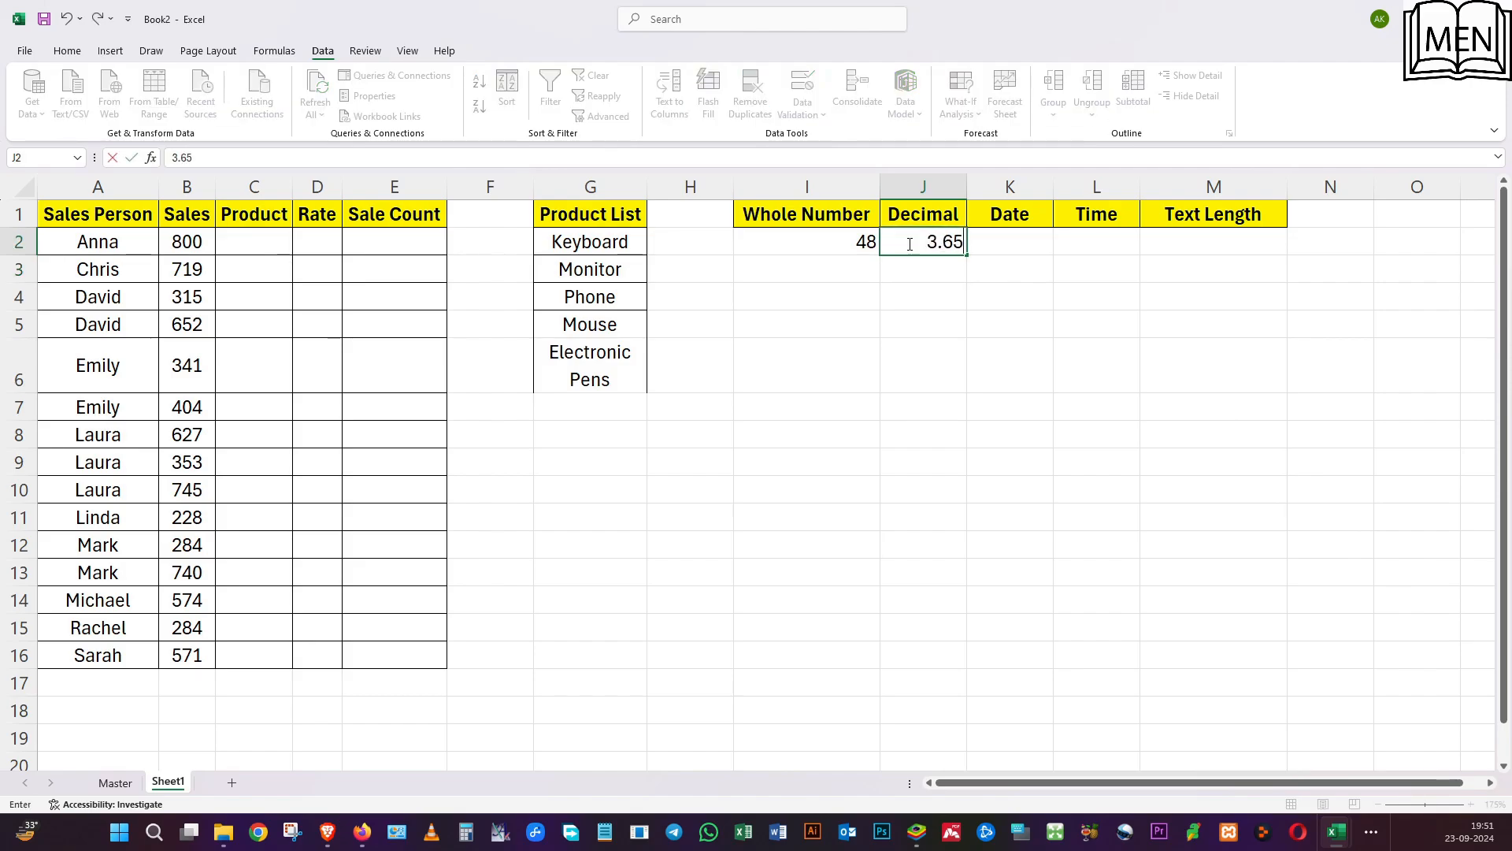
pyautogui.press('Return')
# Try 5.01 in J2 to test the decimal rule's upper limit, and replace it with 4.555.
pyautogui.click(908, 243)
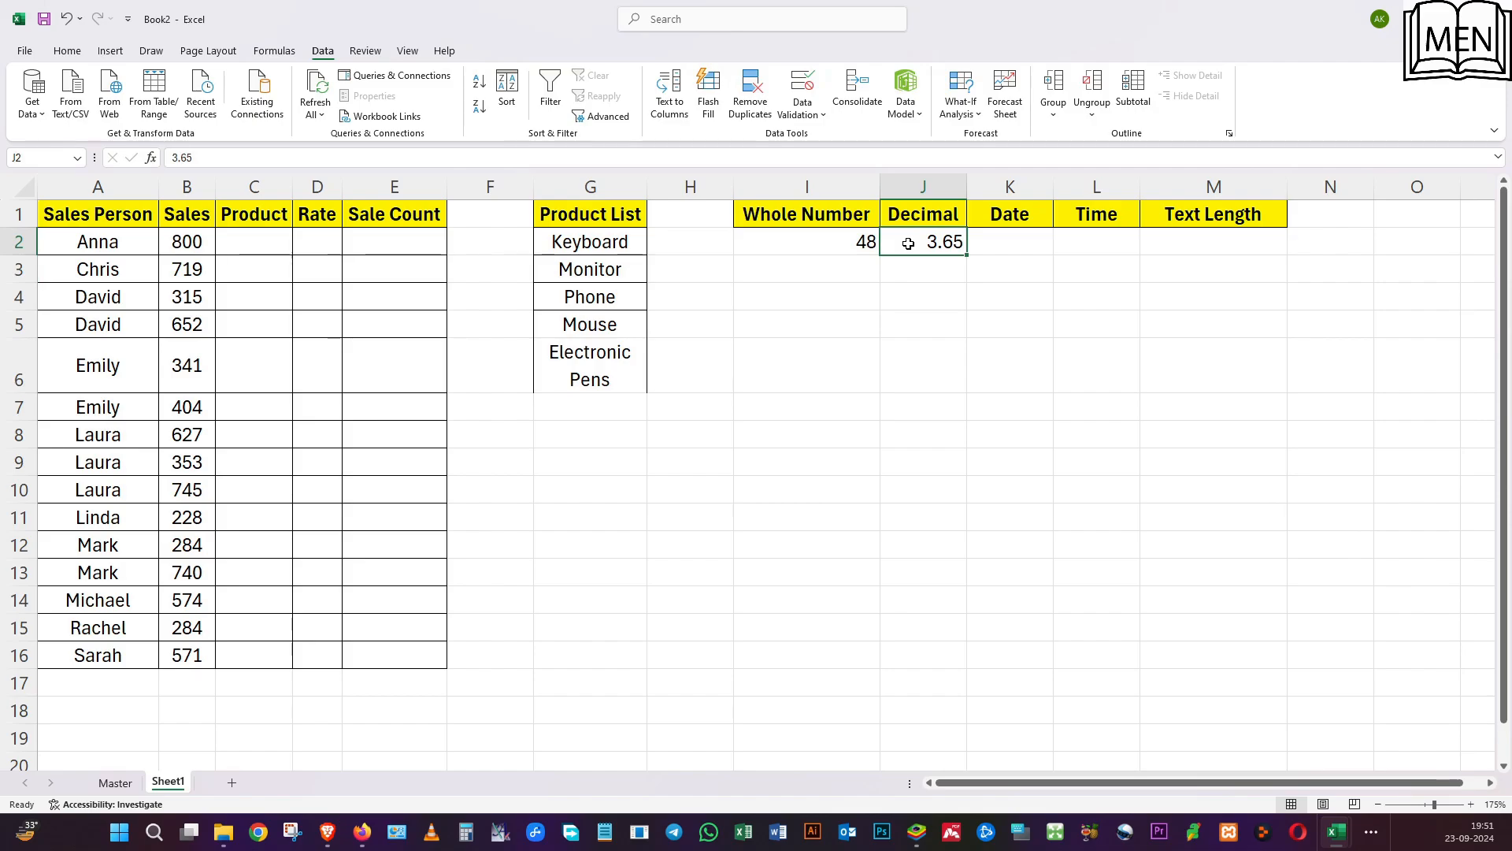
pyautogui.write('5.01')
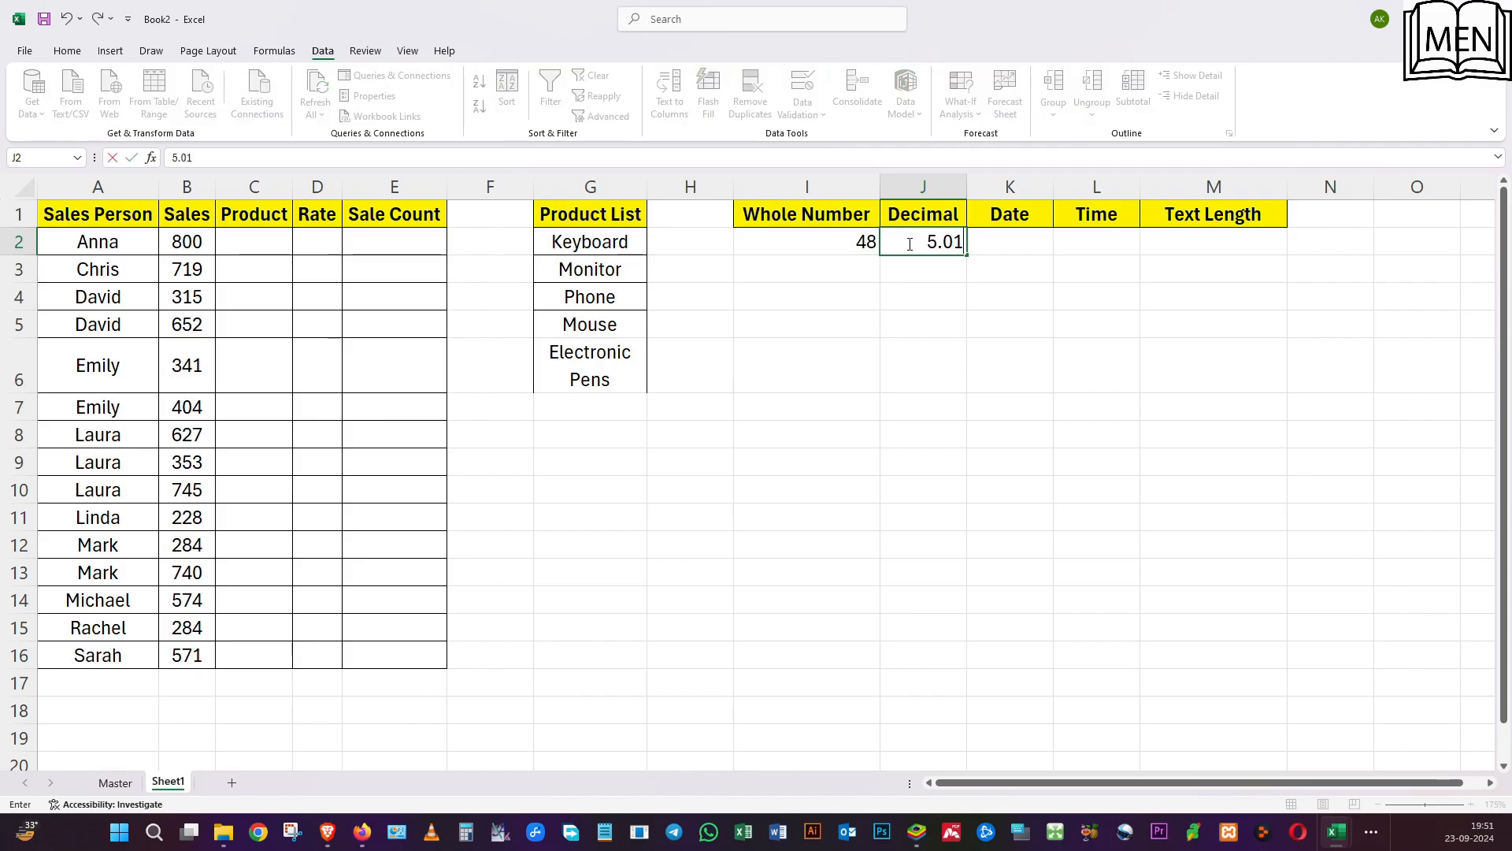
pyautogui.press('Return')
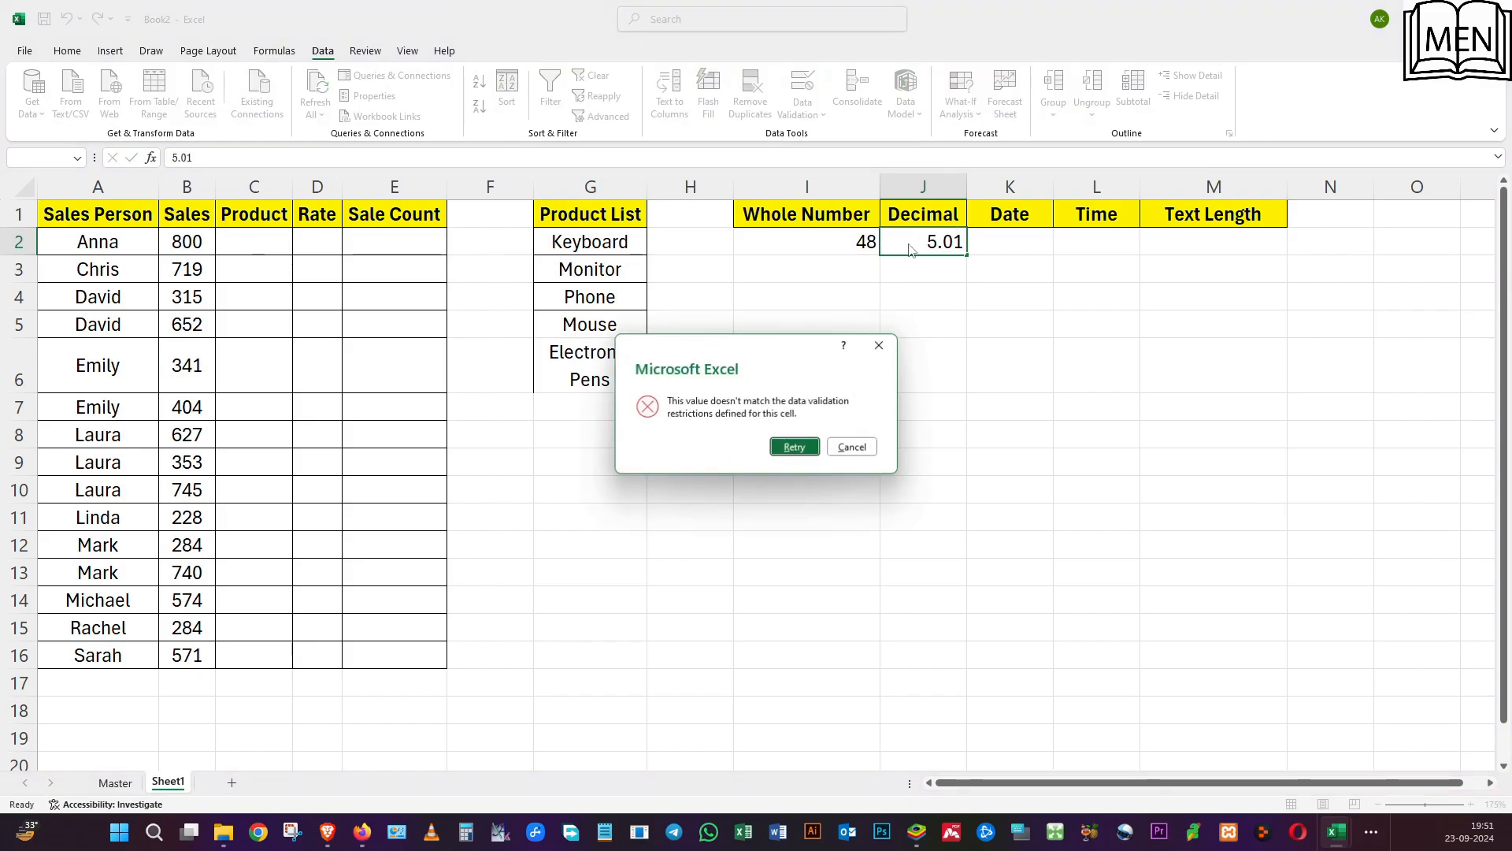
pyautogui.click(795, 446)
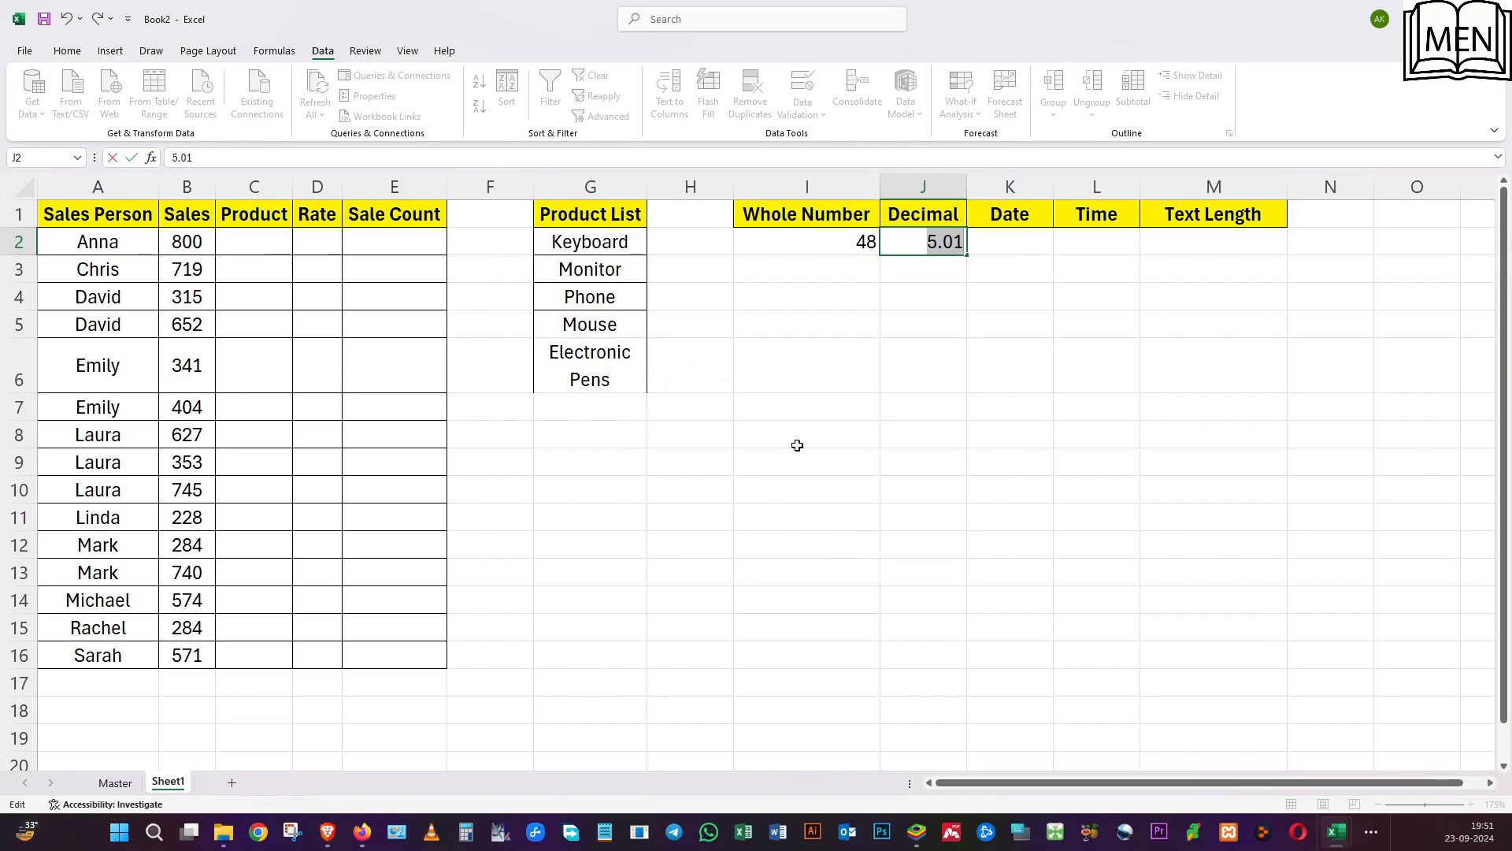
pyautogui.write('4.555')
pyautogui.press('Return')
# Try 4.999 in J2 against the decimal rule, and leave the cell empty.
pyautogui.click(912, 245)
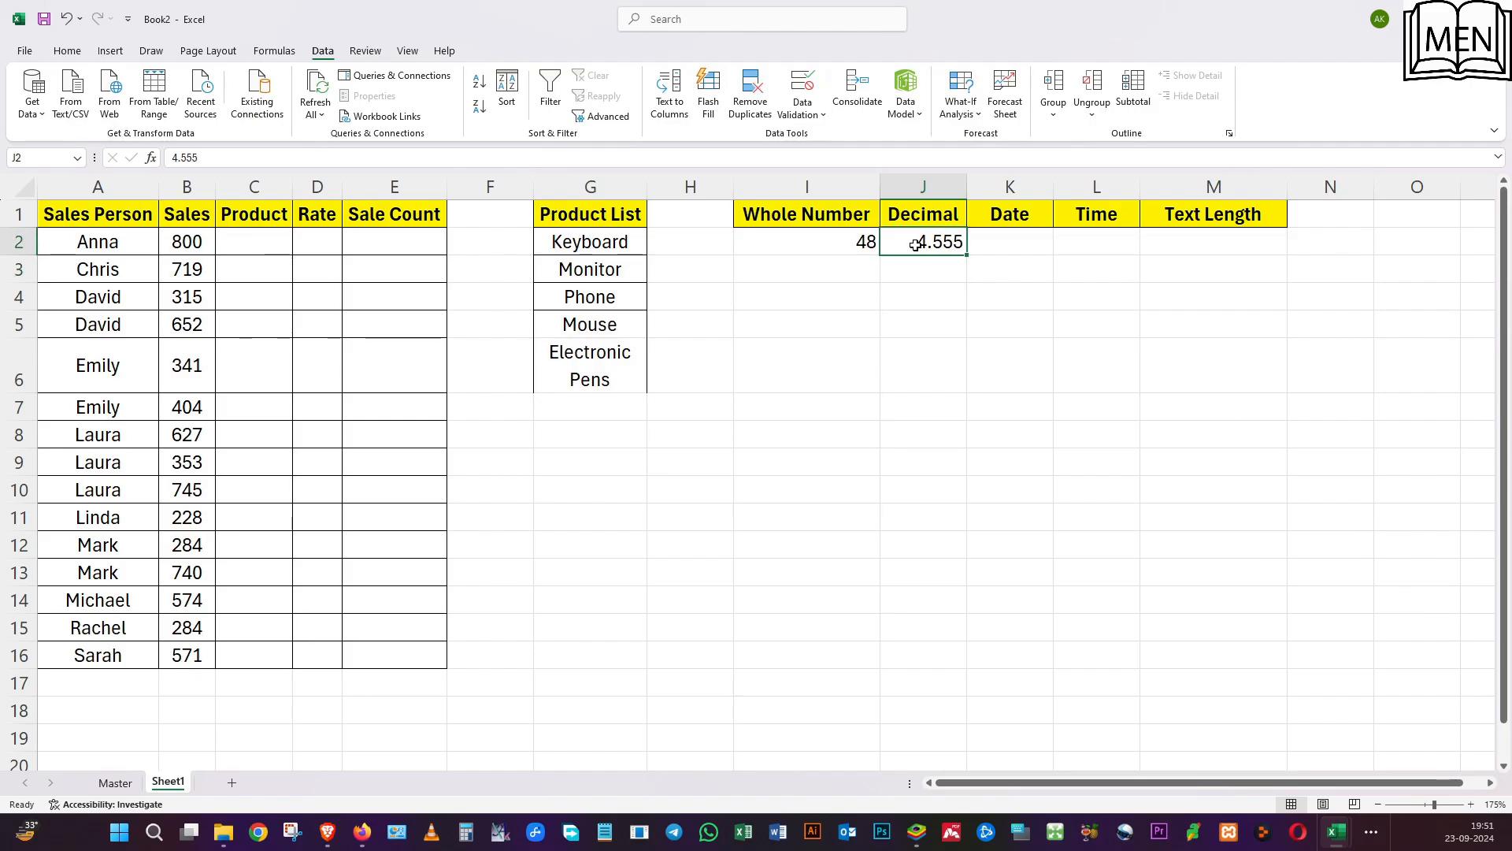
pyautogui.write('4.')
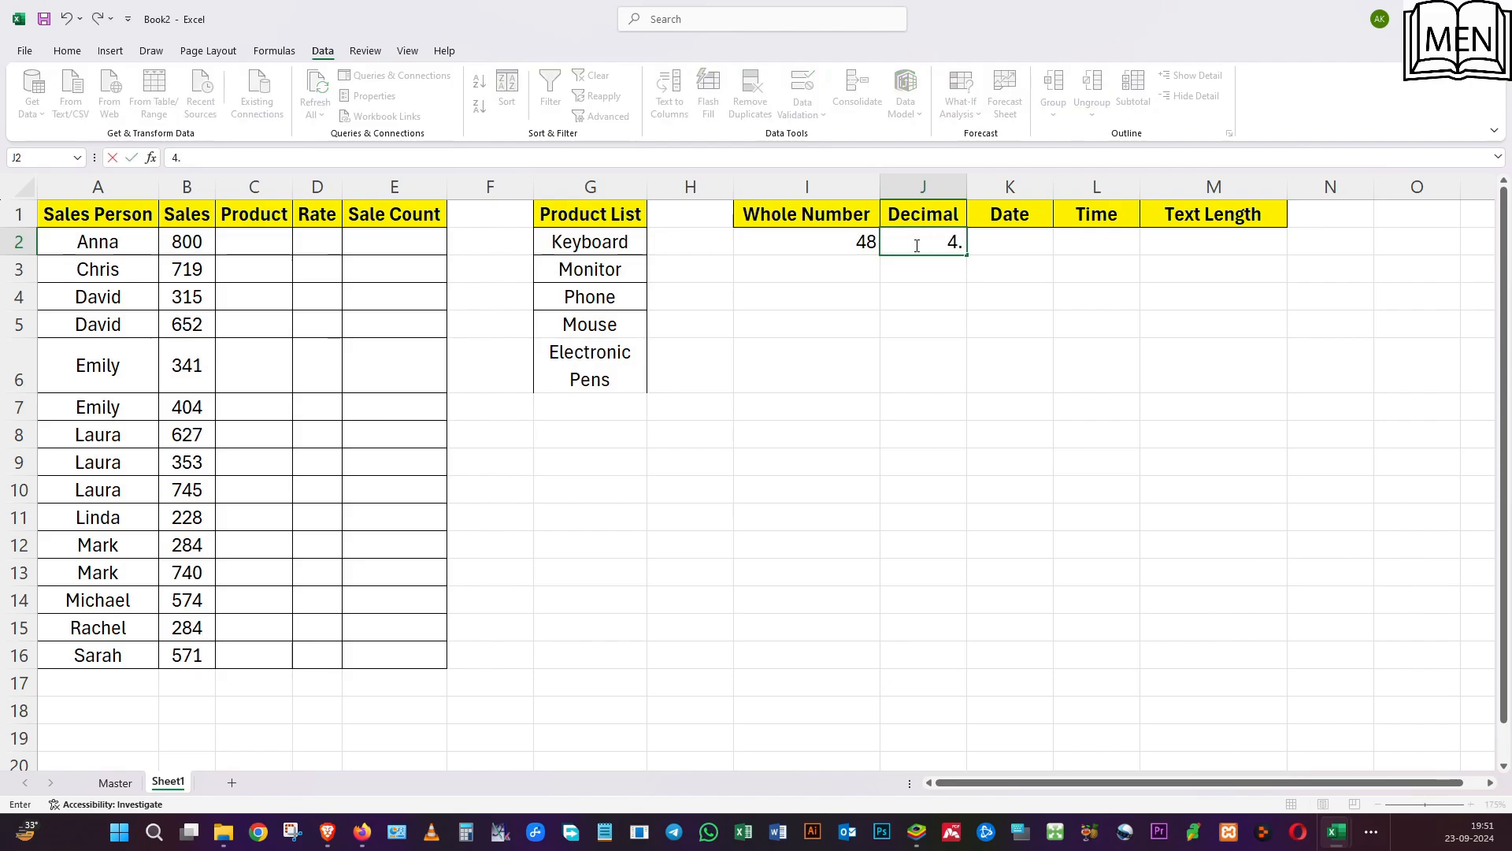
pyautogui.write('999')
pyautogui.press('Return')
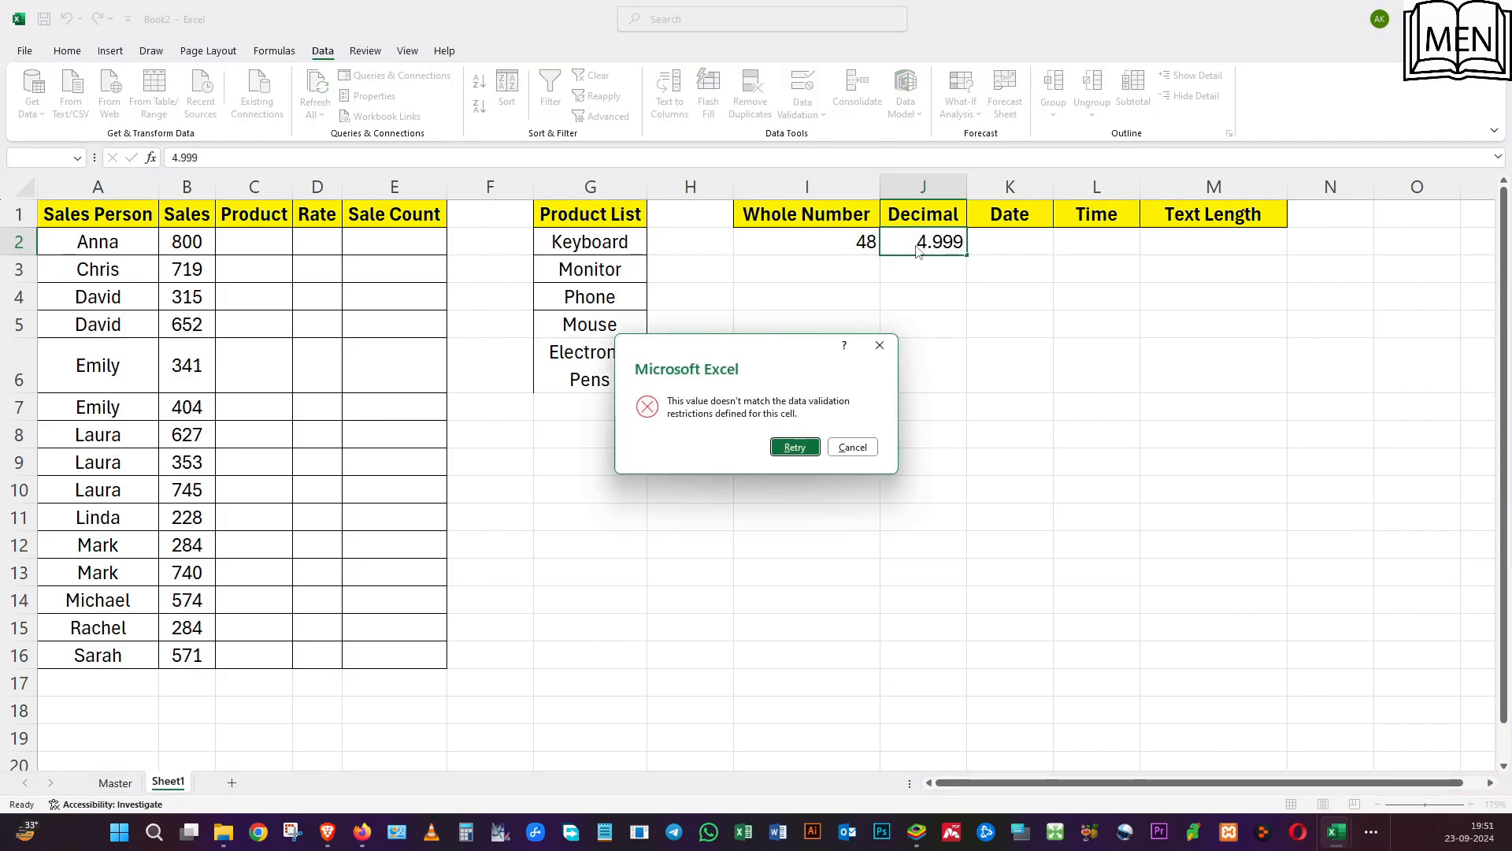
pyautogui.click(796, 447)
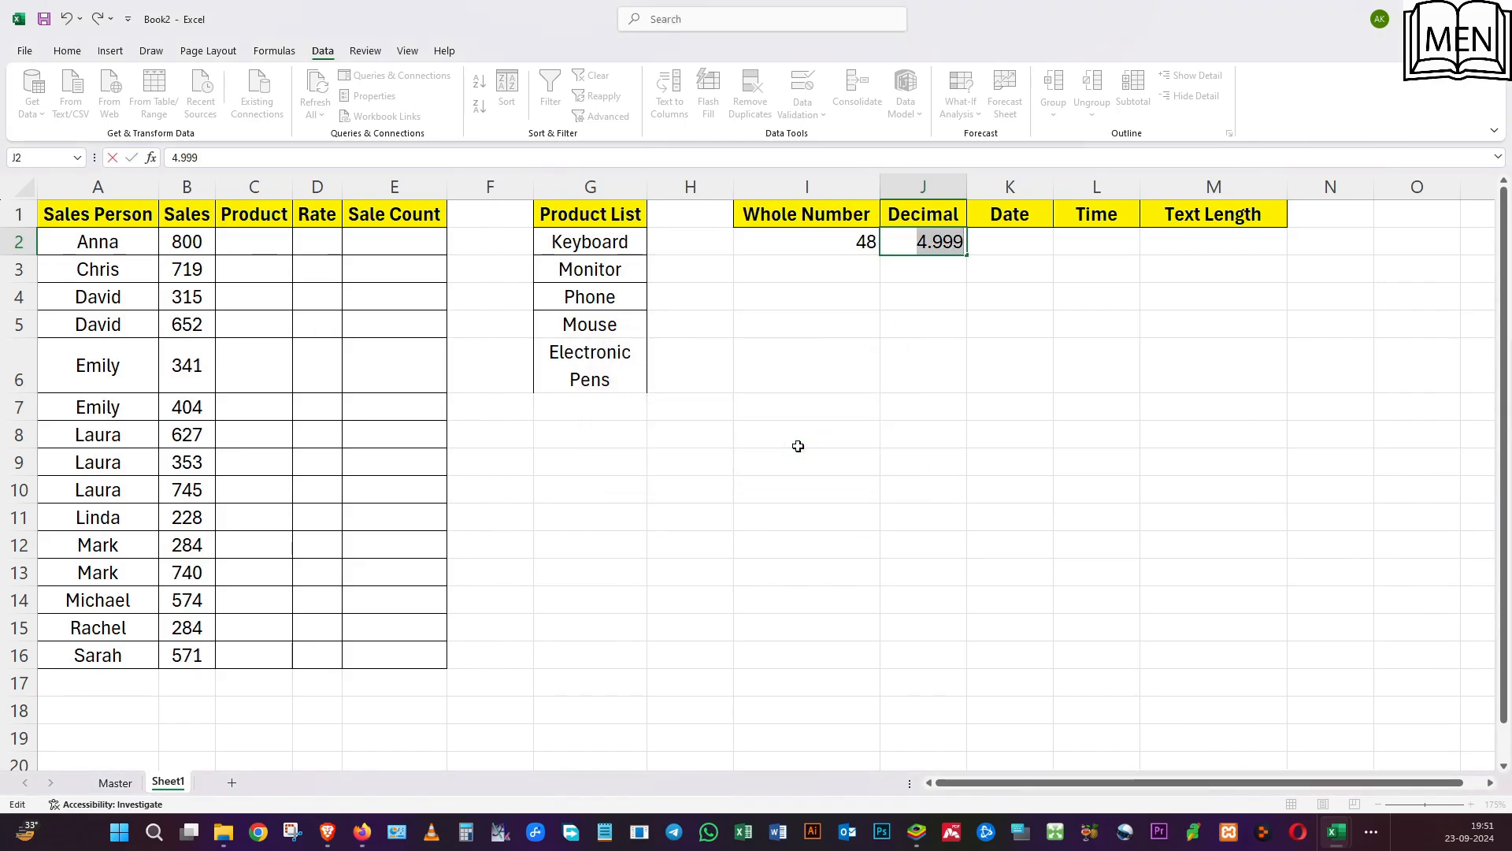
pyautogui.press('BackSpace')
pyautogui.press('Escape')
pyautogui.click(980, 433)
# Apply a Date validation rule to K2, allowing dates between 01/07/2024 and 31/08/2024.
pyautogui.click(980, 239)
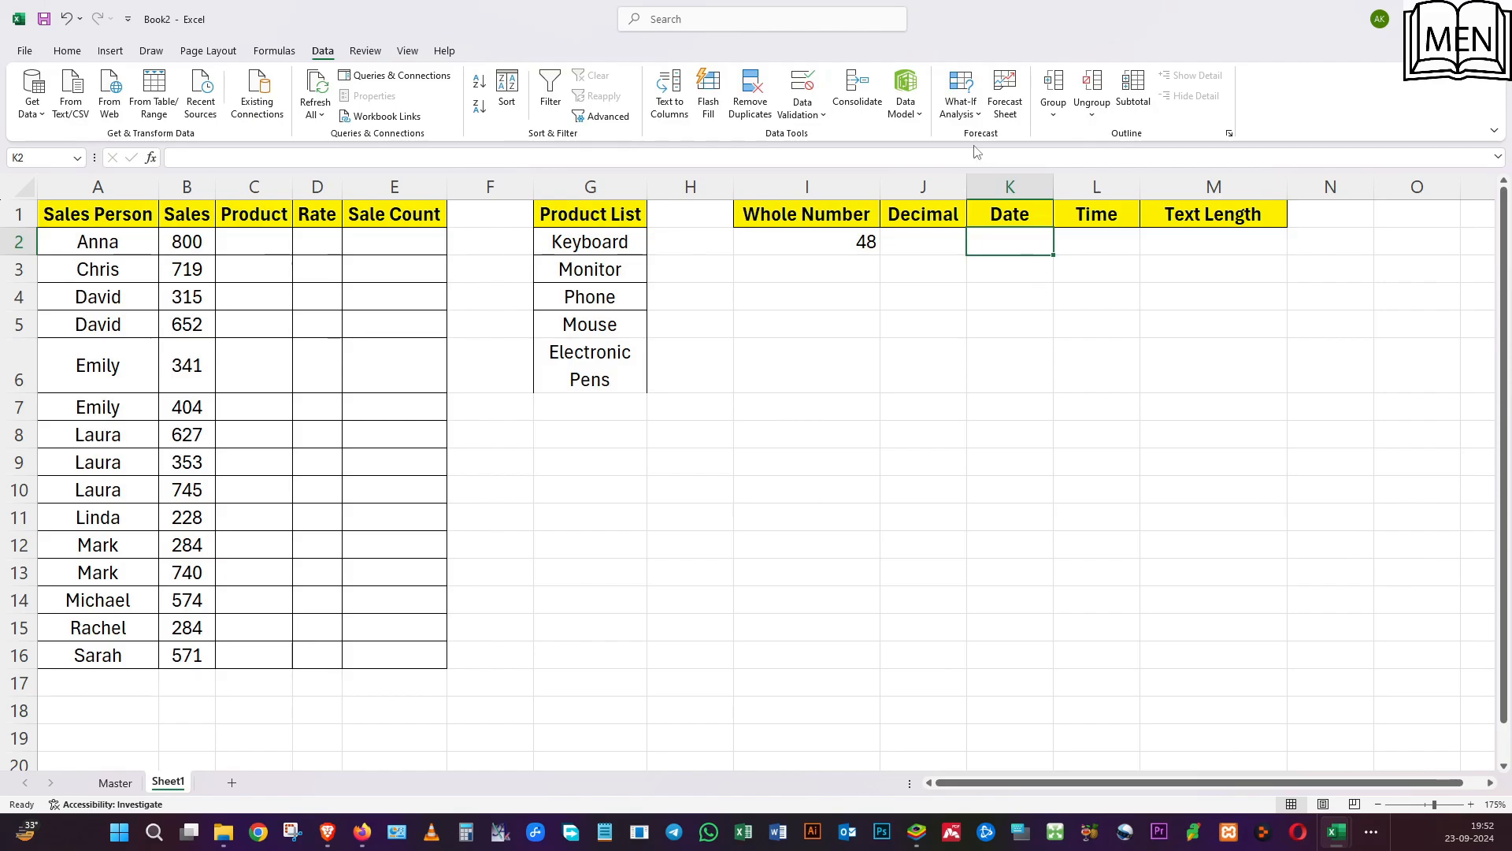
pyautogui.click(788, 100)
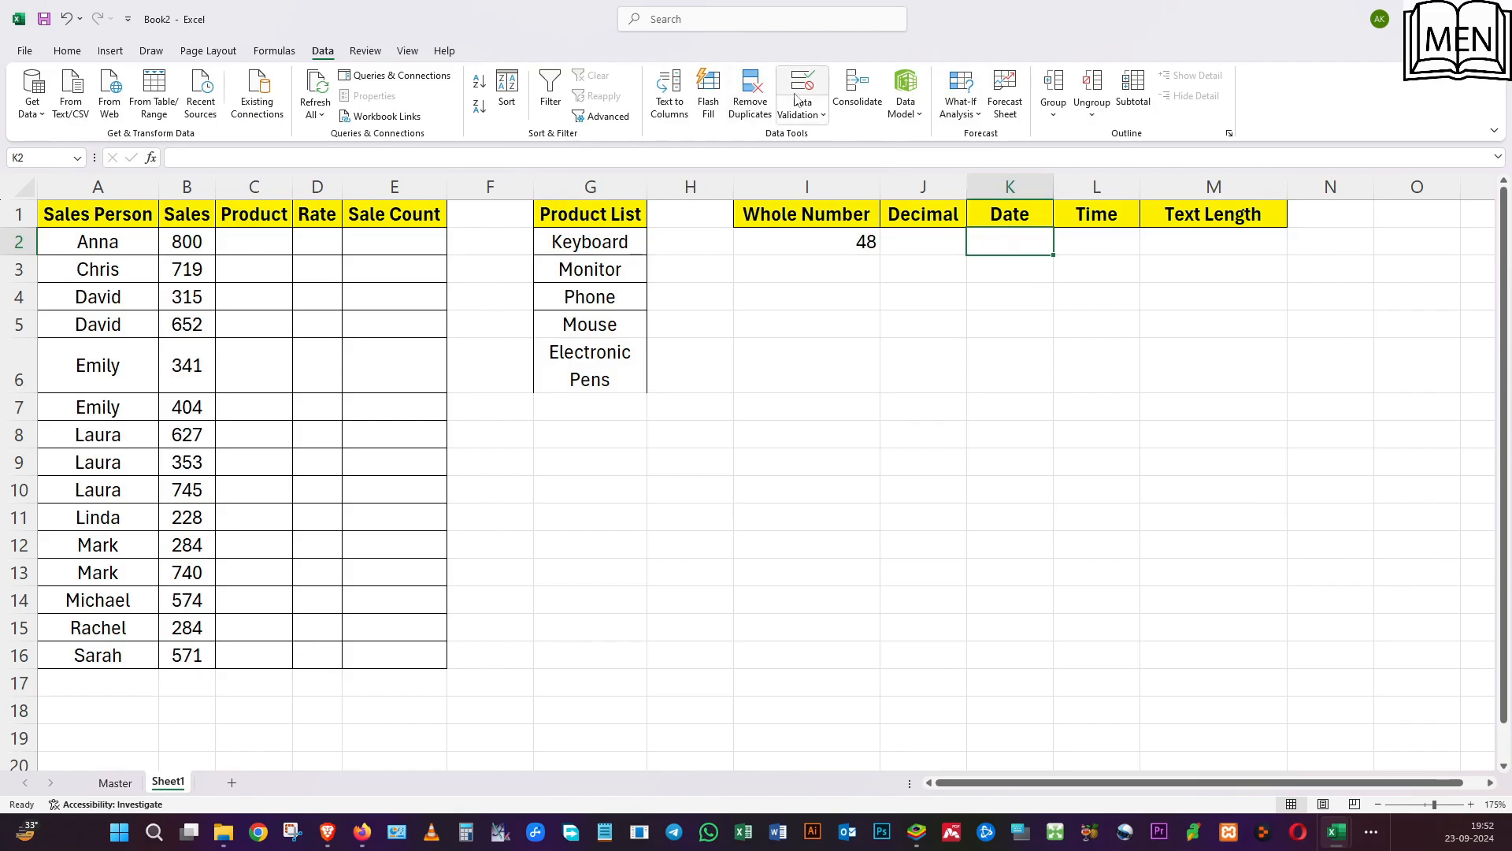
pyautogui.click(764, 307)
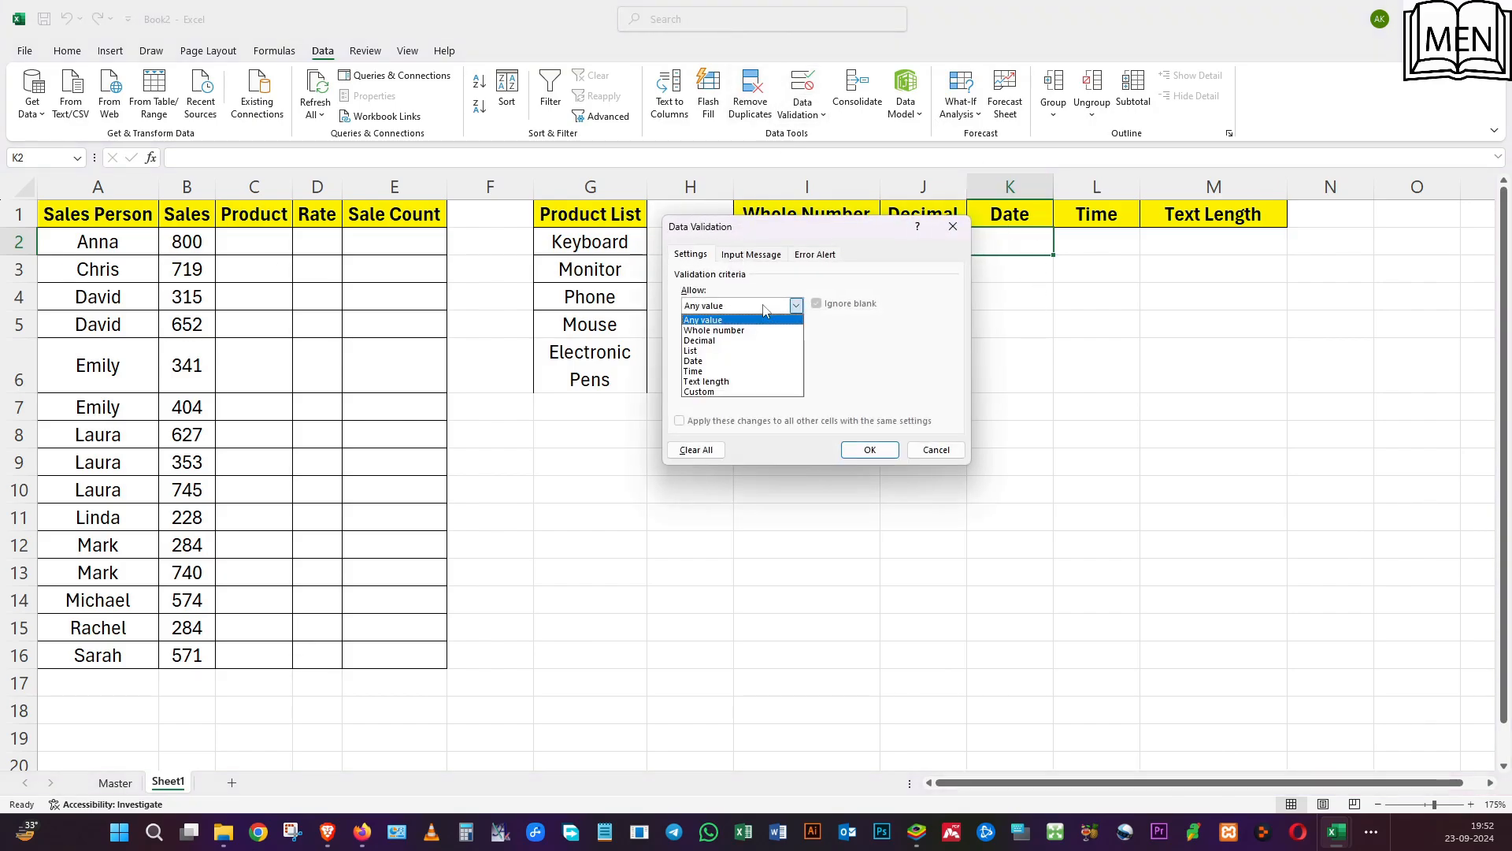
pyautogui.click(746, 361)
pyautogui.click(747, 367)
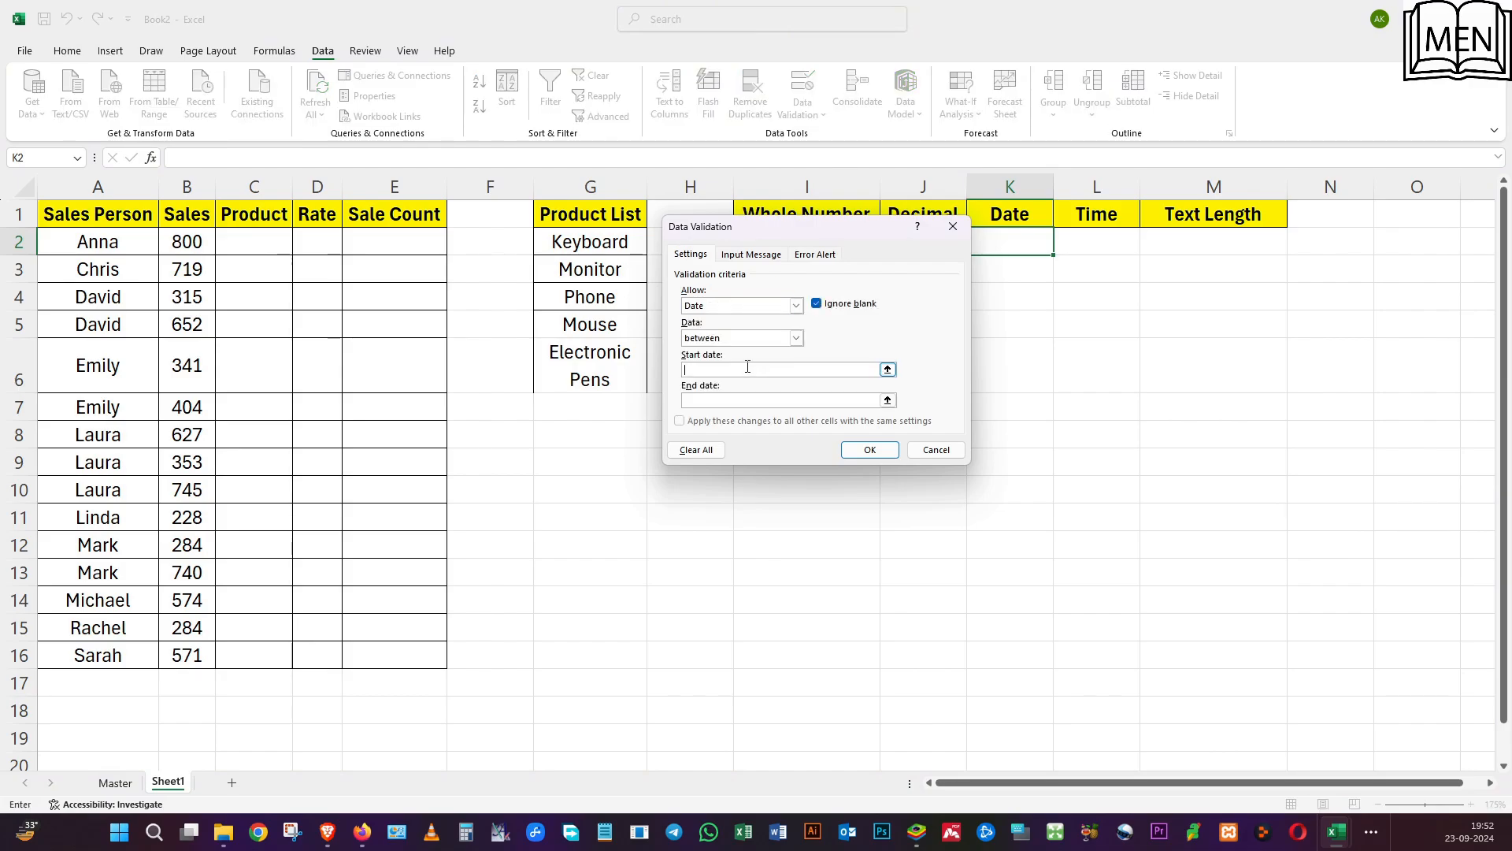
pyautogui.write('01/07/2024')
pyautogui.click(747, 401)
pyautogui.write('31/08/2024')
pyautogui.click(869, 449)
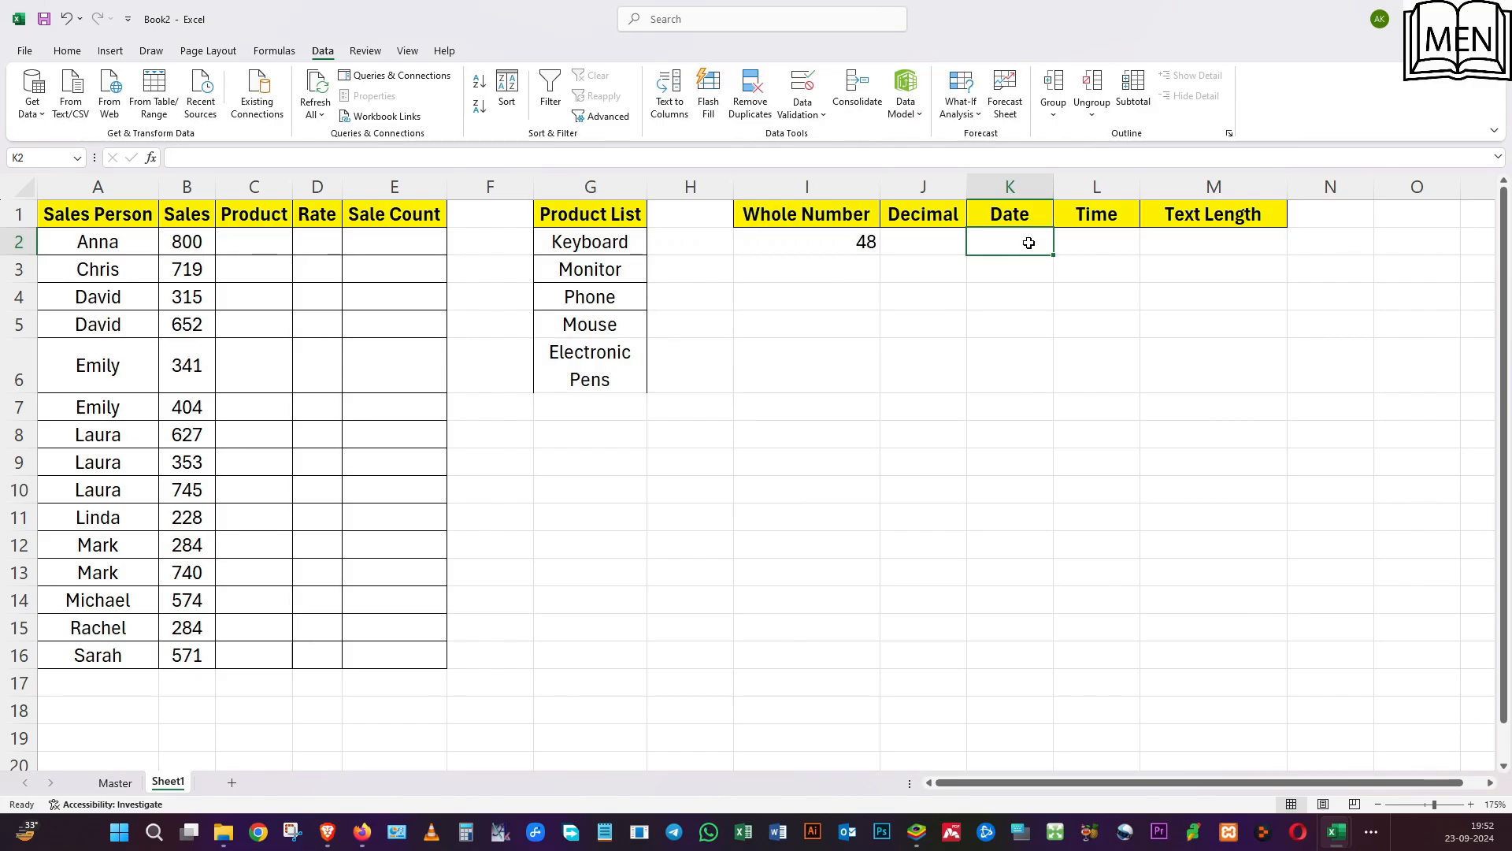
# Enter the date 07/07/2024 in K2 to test the date rule.
pyautogui.write('0707')
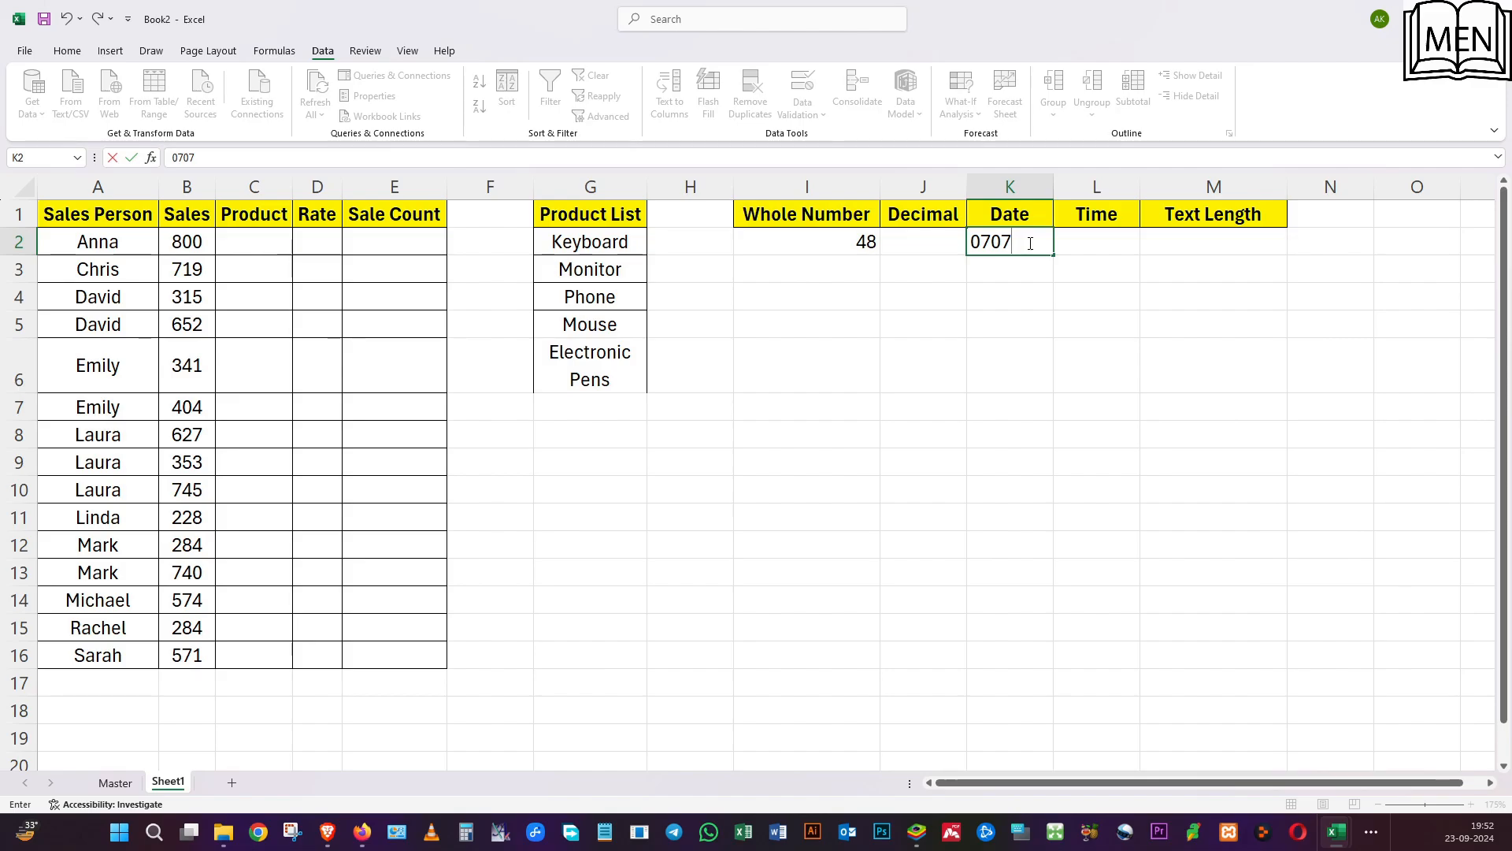
pyautogui.press('BackSpace')
pyautogui.press('BackSpace')
pyautogui.write('/07')
pyautogui.write('/2024')
pyautogui.press('Return')
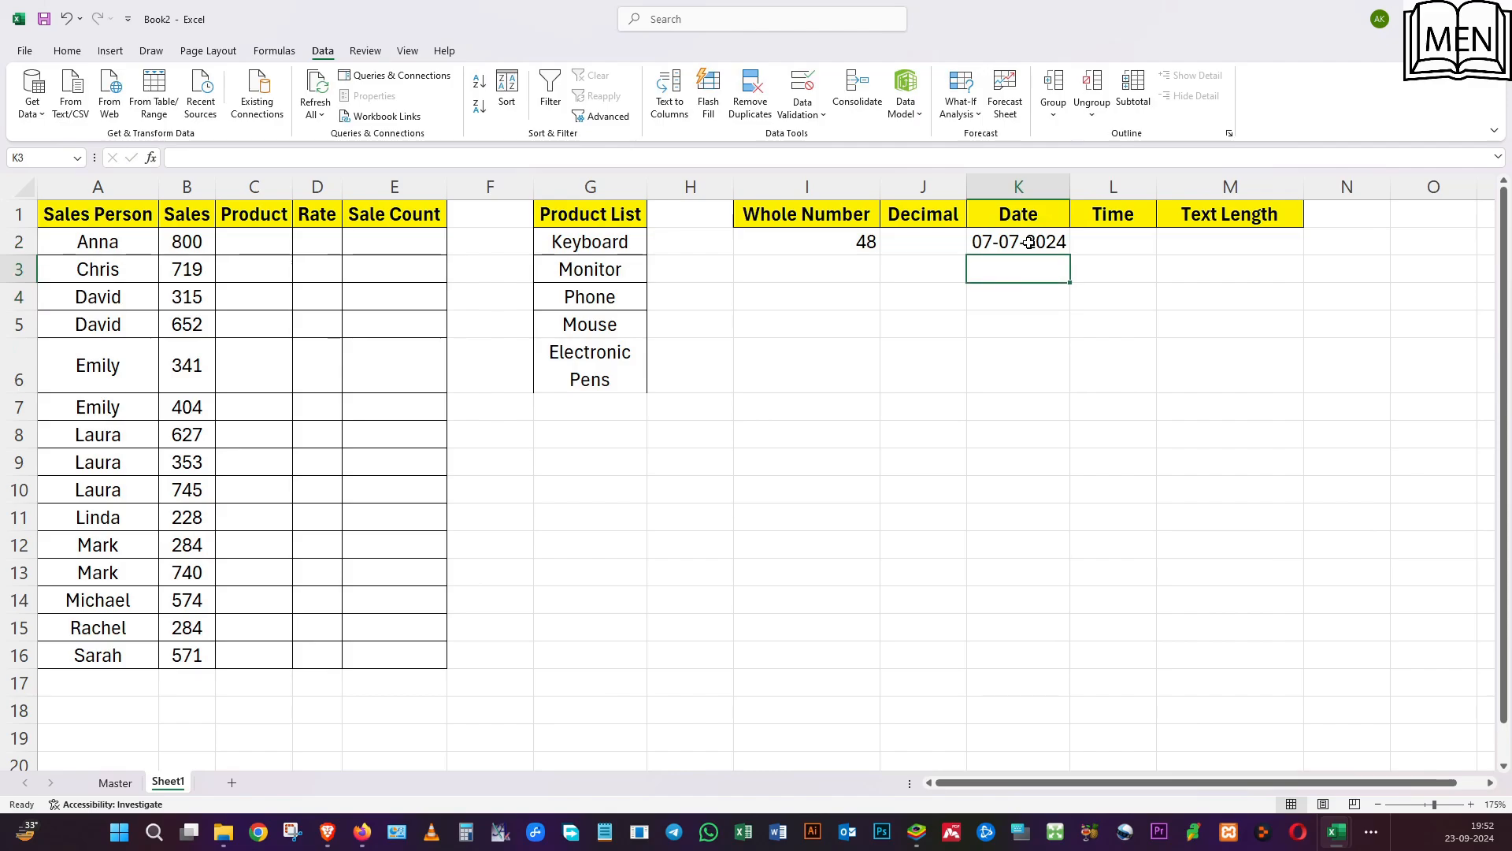
# Try the date 01/06/2024 in K2 against the date rule, and replace it with 31/08/2024.
pyautogui.click(1029, 242)
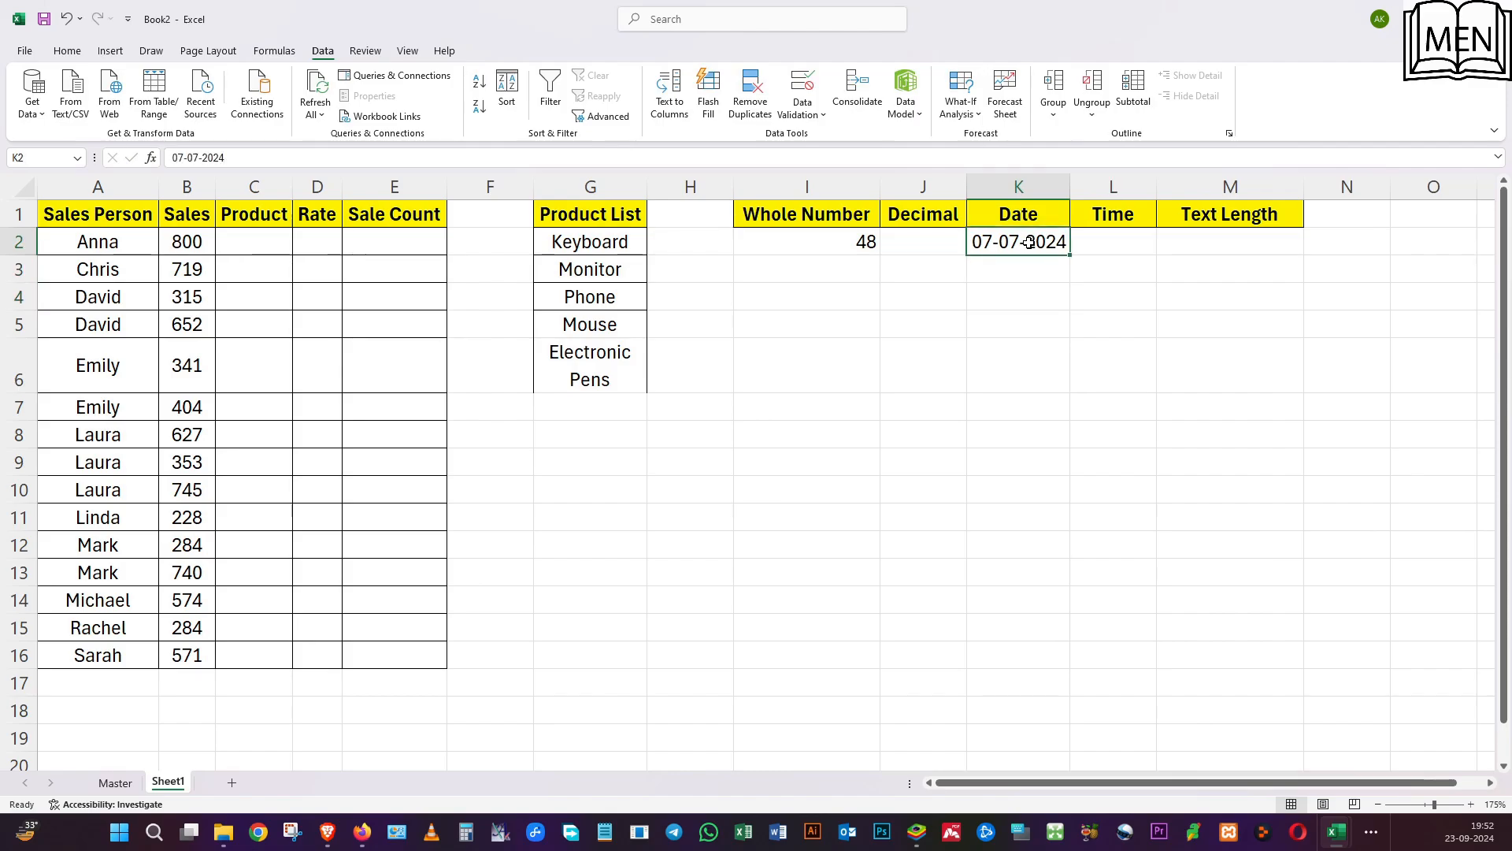
pyautogui.write('01/0')
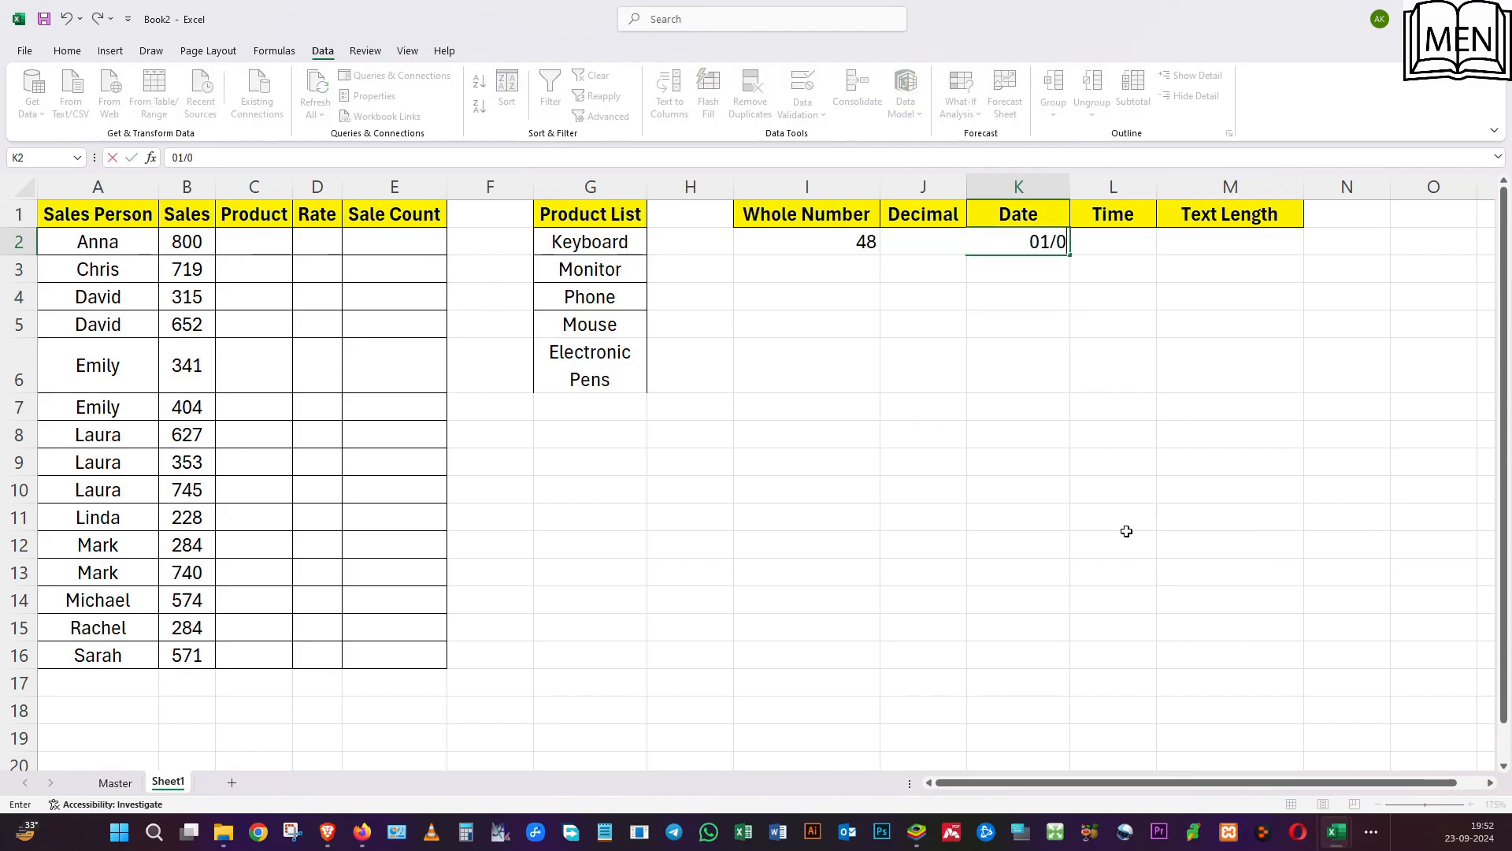
pyautogui.write('6/2024')
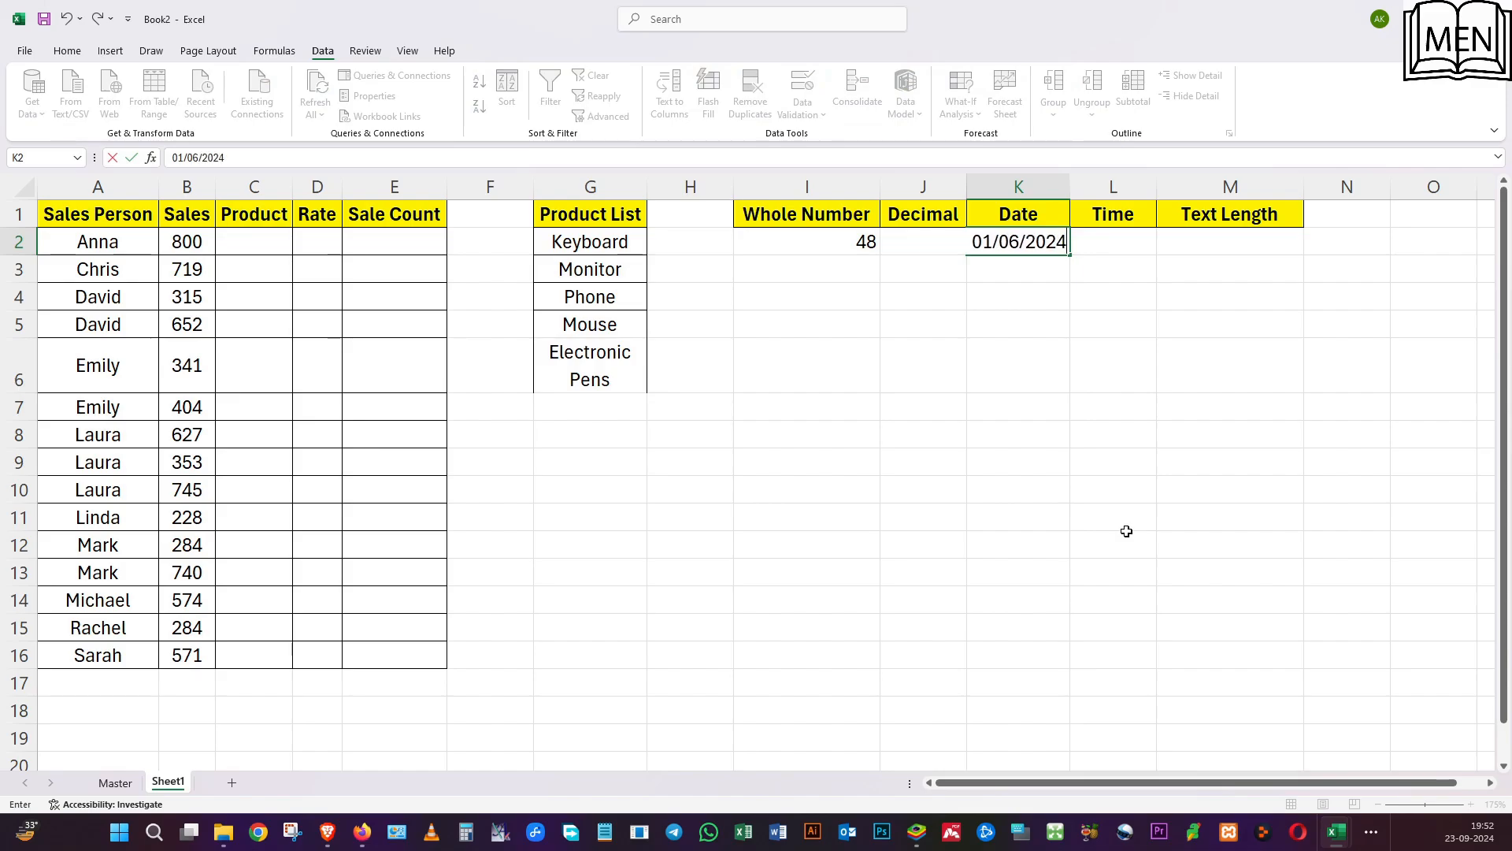
pyautogui.press('Return')
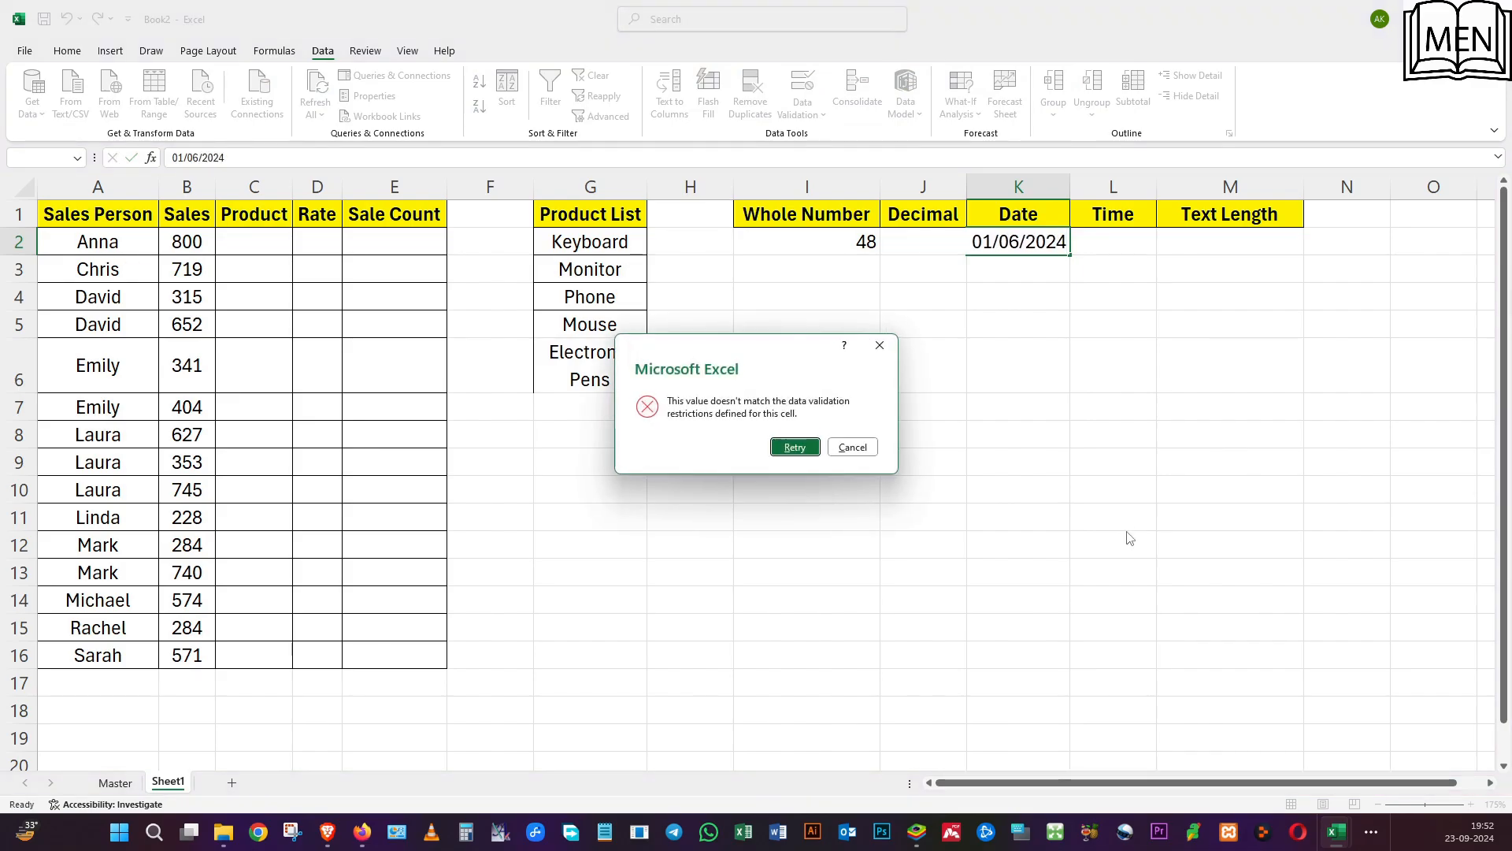
pyautogui.press('Return')
pyautogui.write('3')
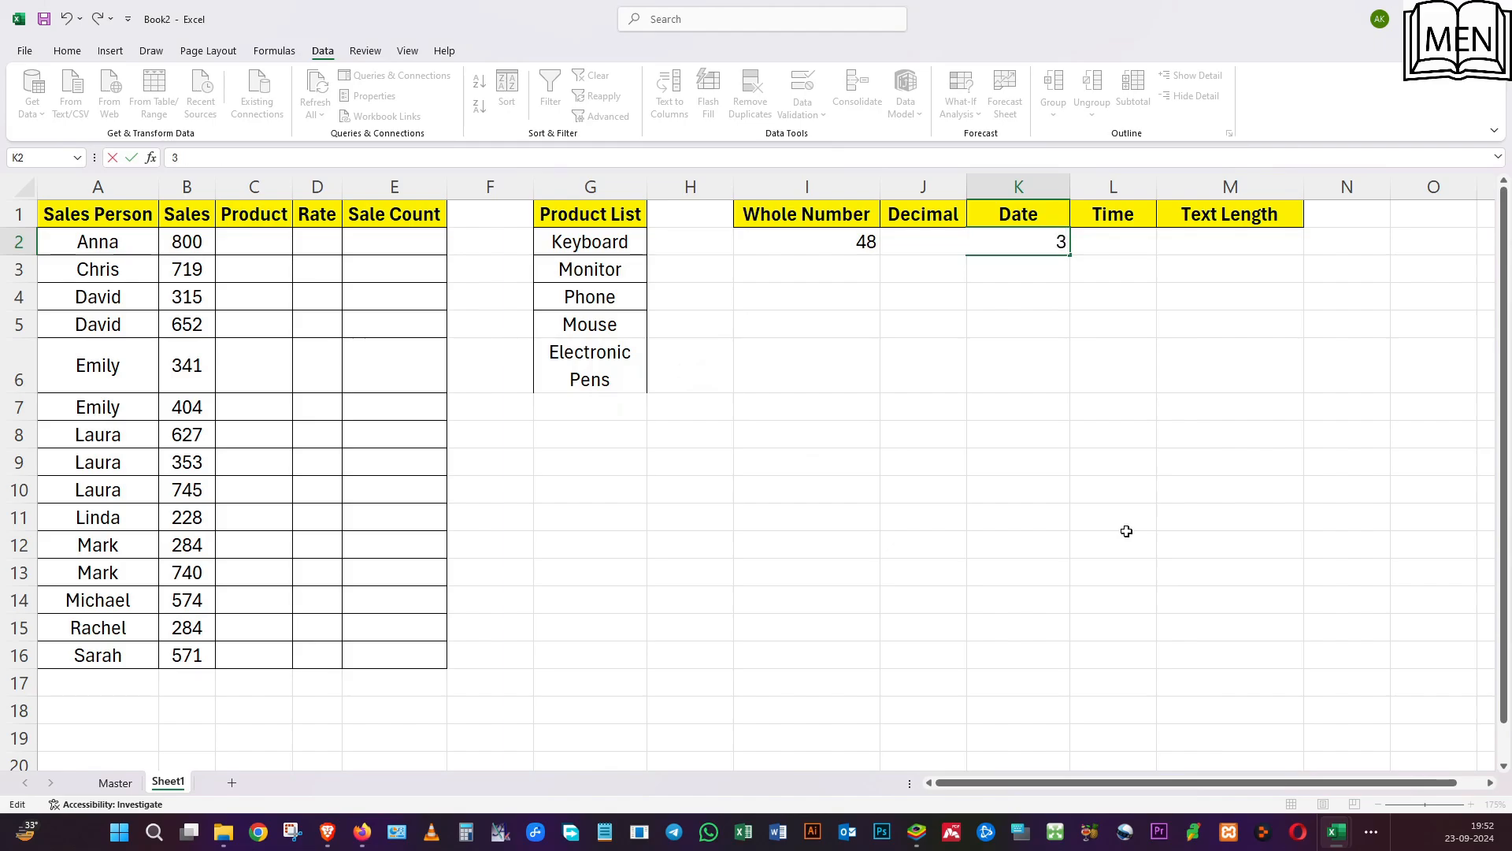
pyautogui.write('1/08/2024')
pyautogui.press('Return')
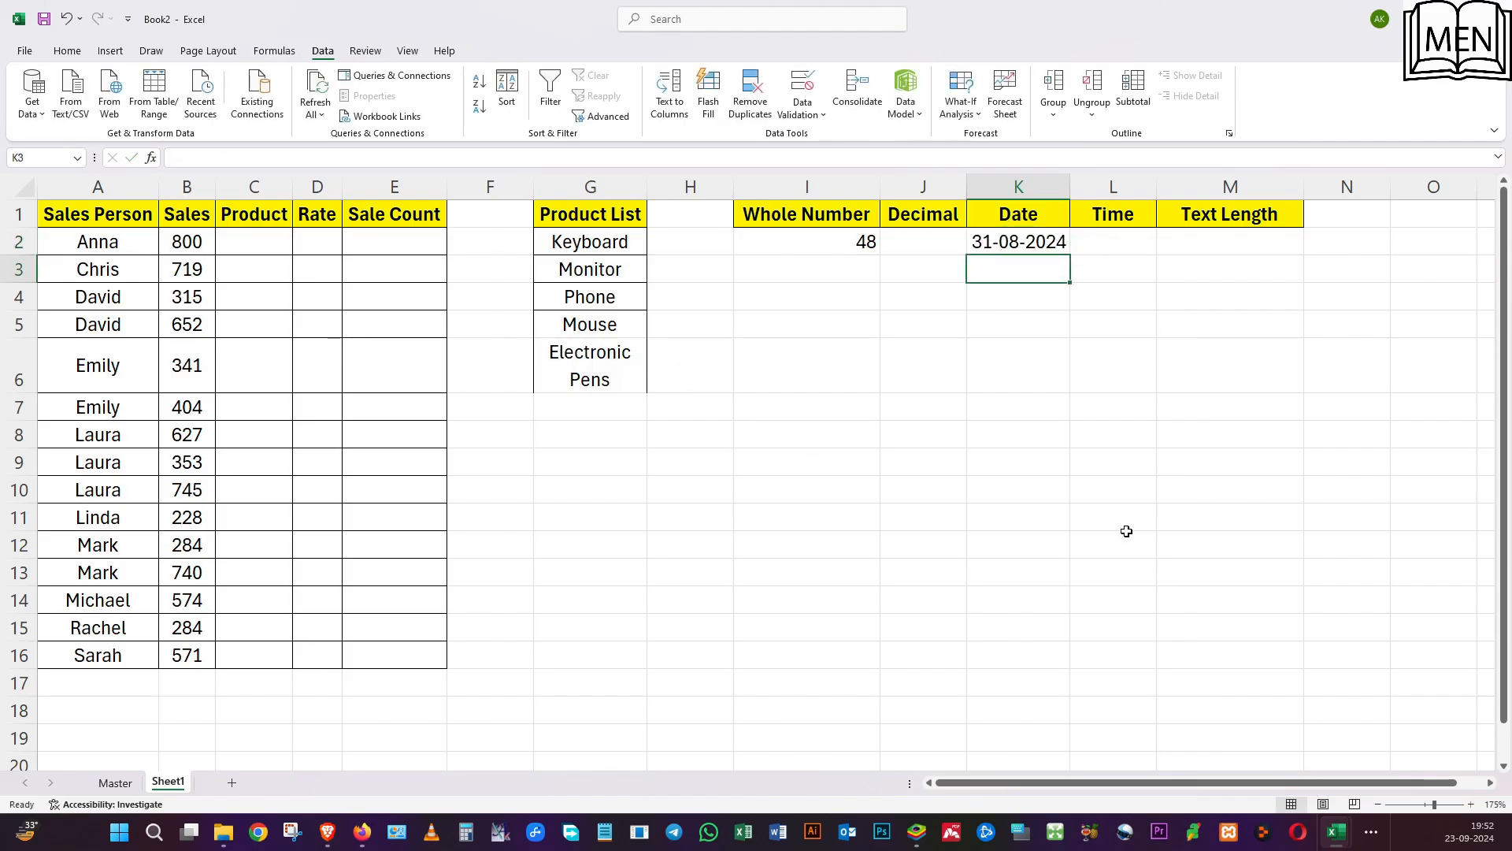
# Try 01/09/2024 in K2 to test the date rule's upper limit, and discard the entry.
pyautogui.press('Up')
pyautogui.write('01')
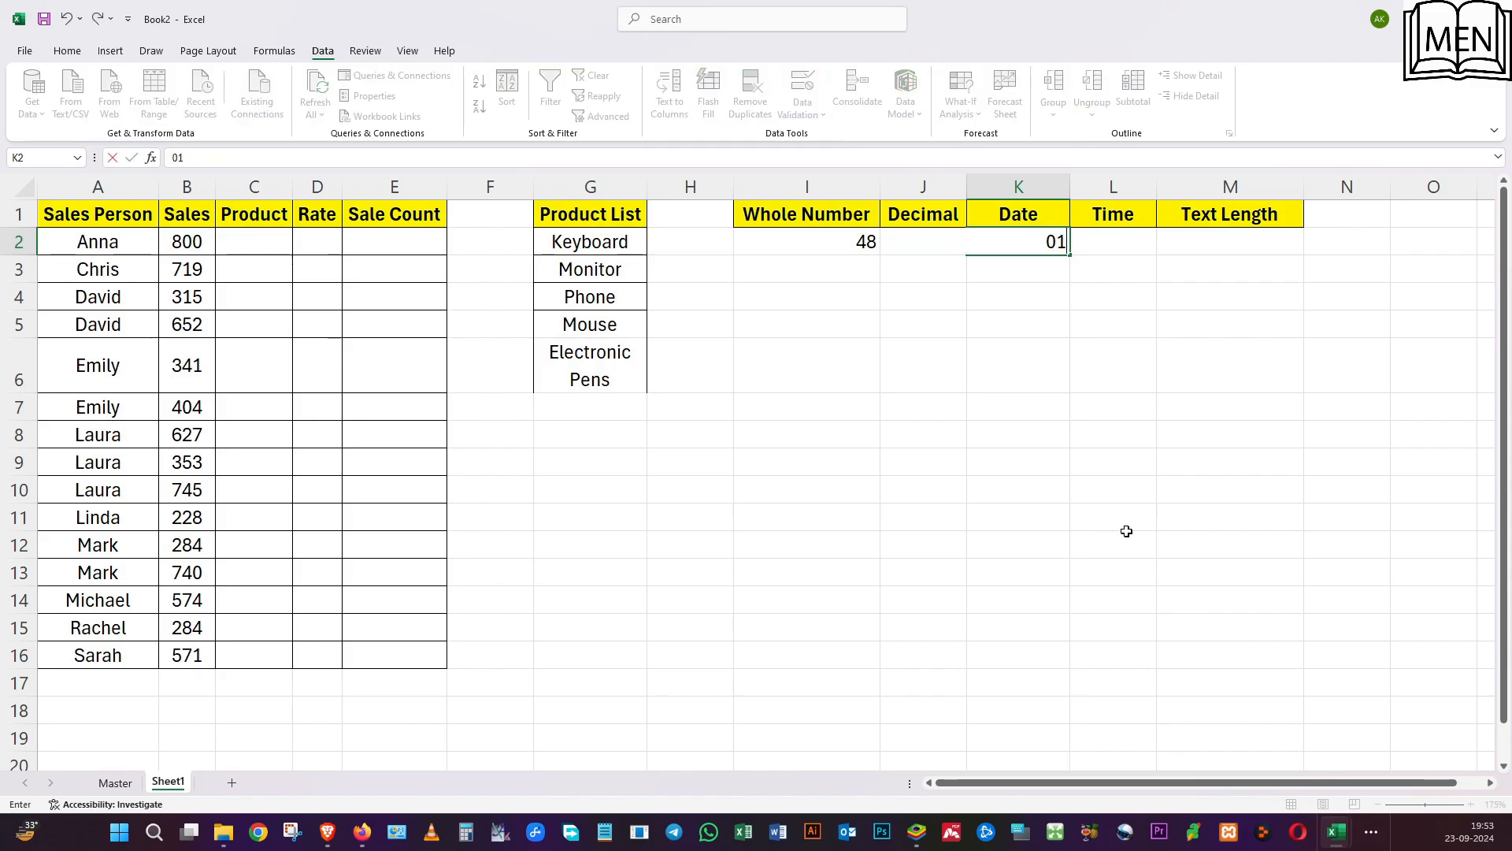
pyautogui.write('/09/2024')
pyautogui.press('Return')
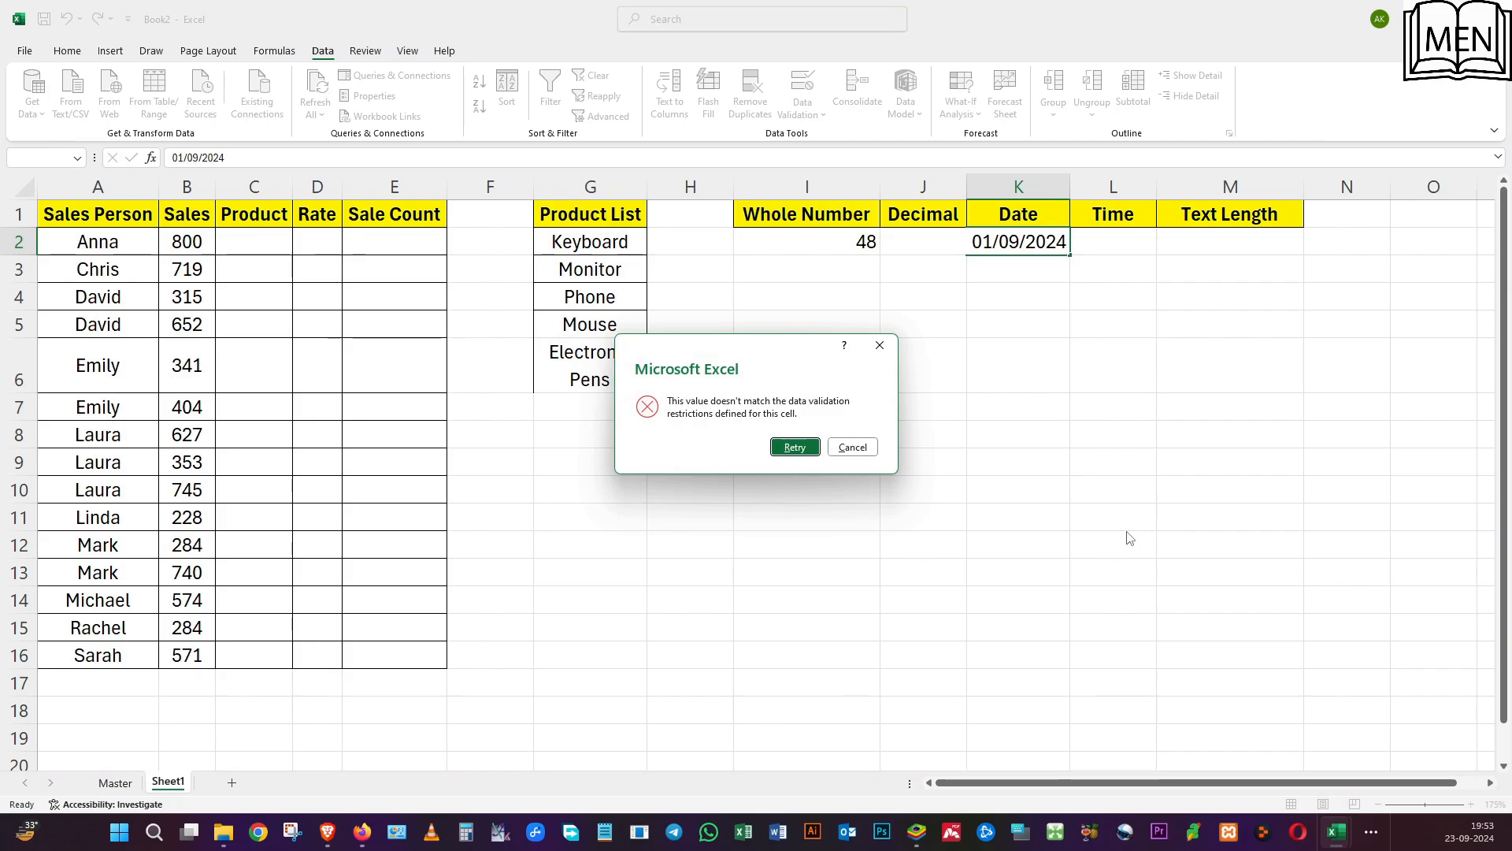
pyautogui.press('Return')
pyautogui.press('Right')
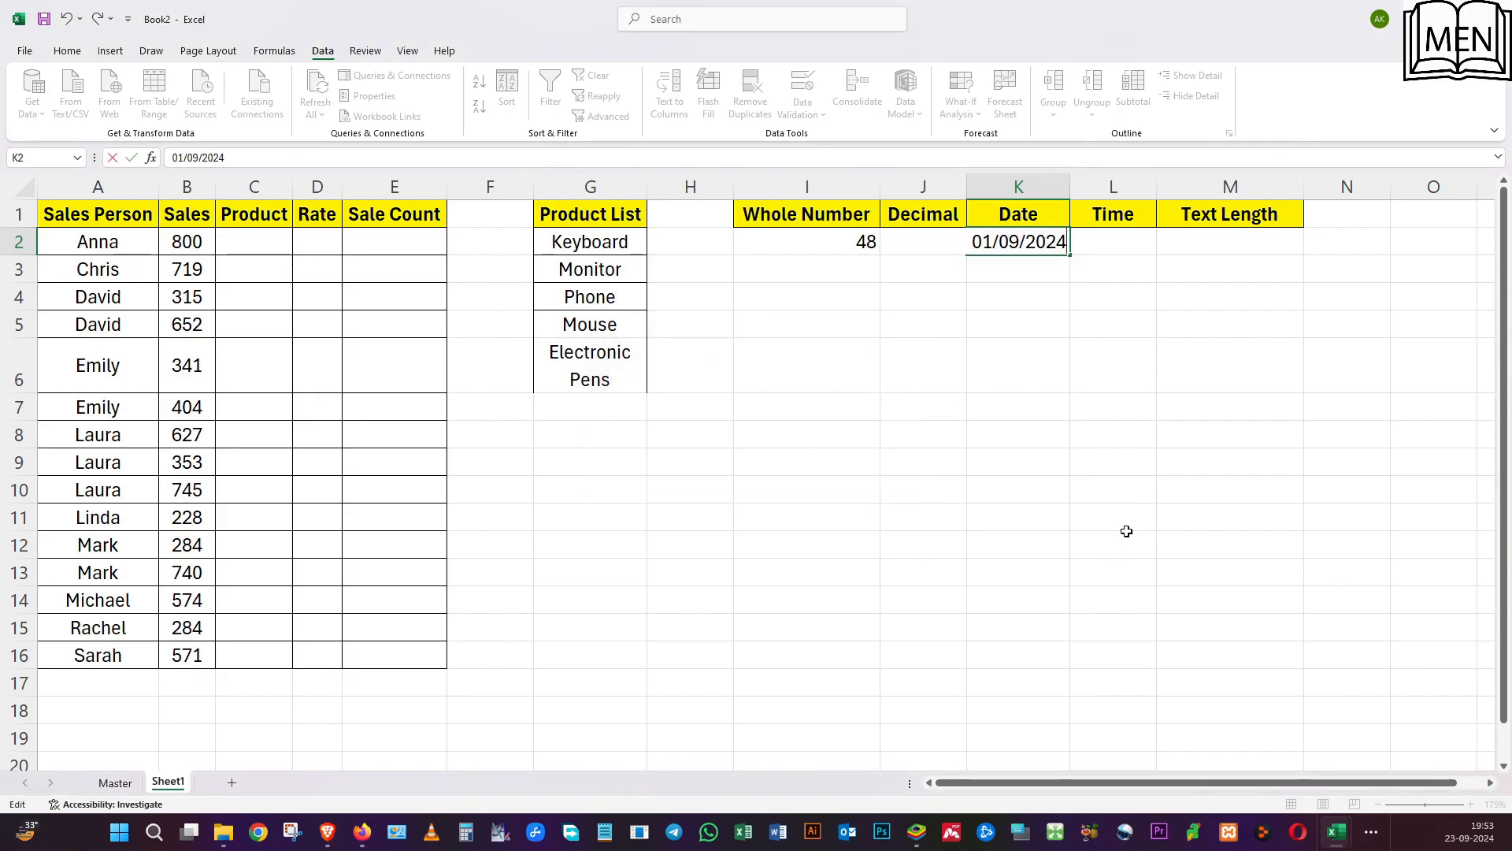
pyautogui.press('Escape')
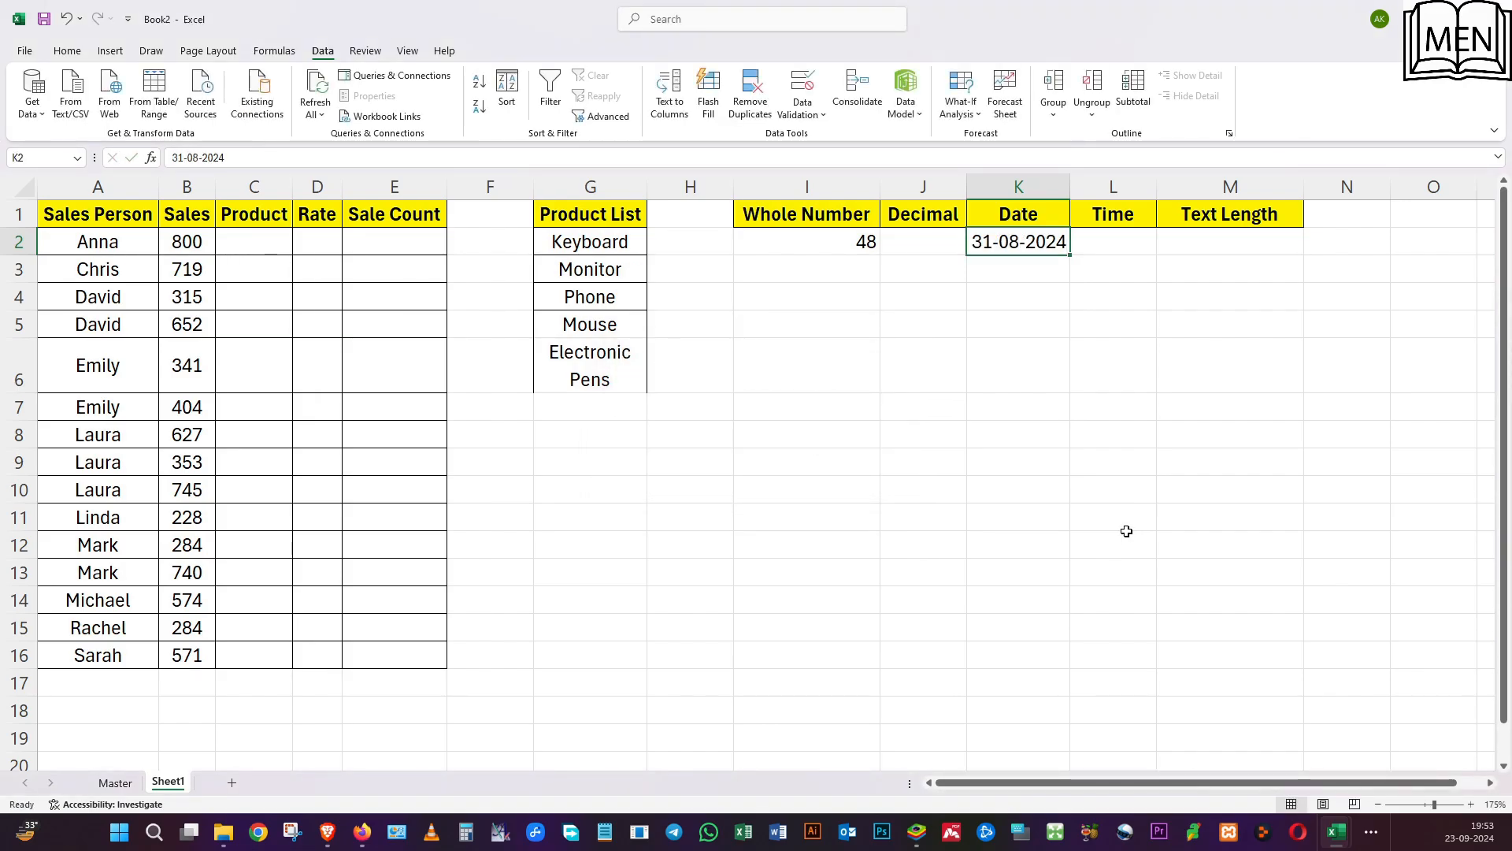
# Start a data validation rule for L2 that allows only Time values.
pyautogui.click(1110, 252)
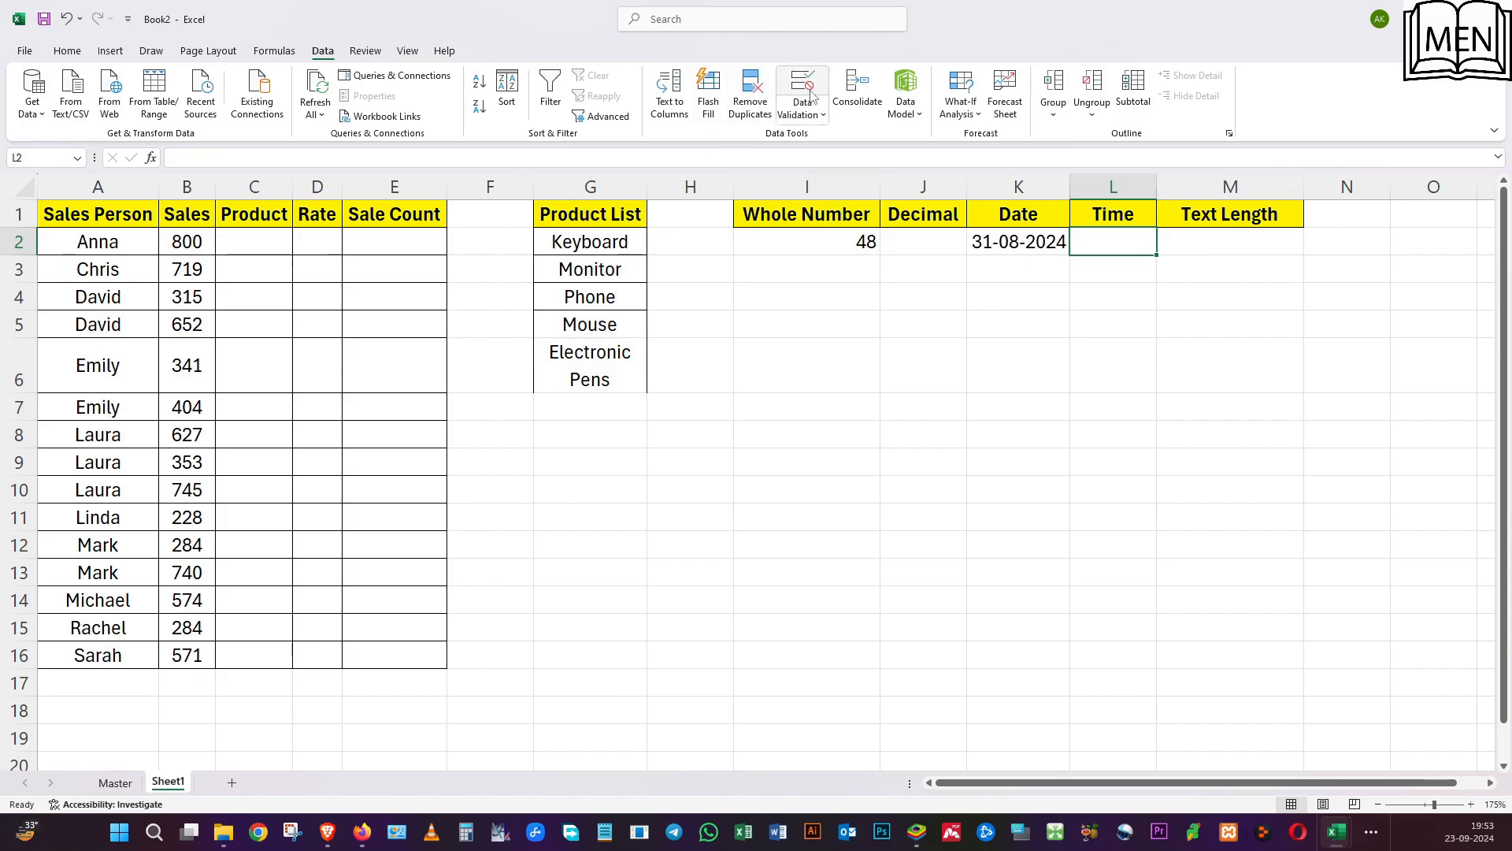
pyautogui.click(803, 86)
pyautogui.click(796, 306)
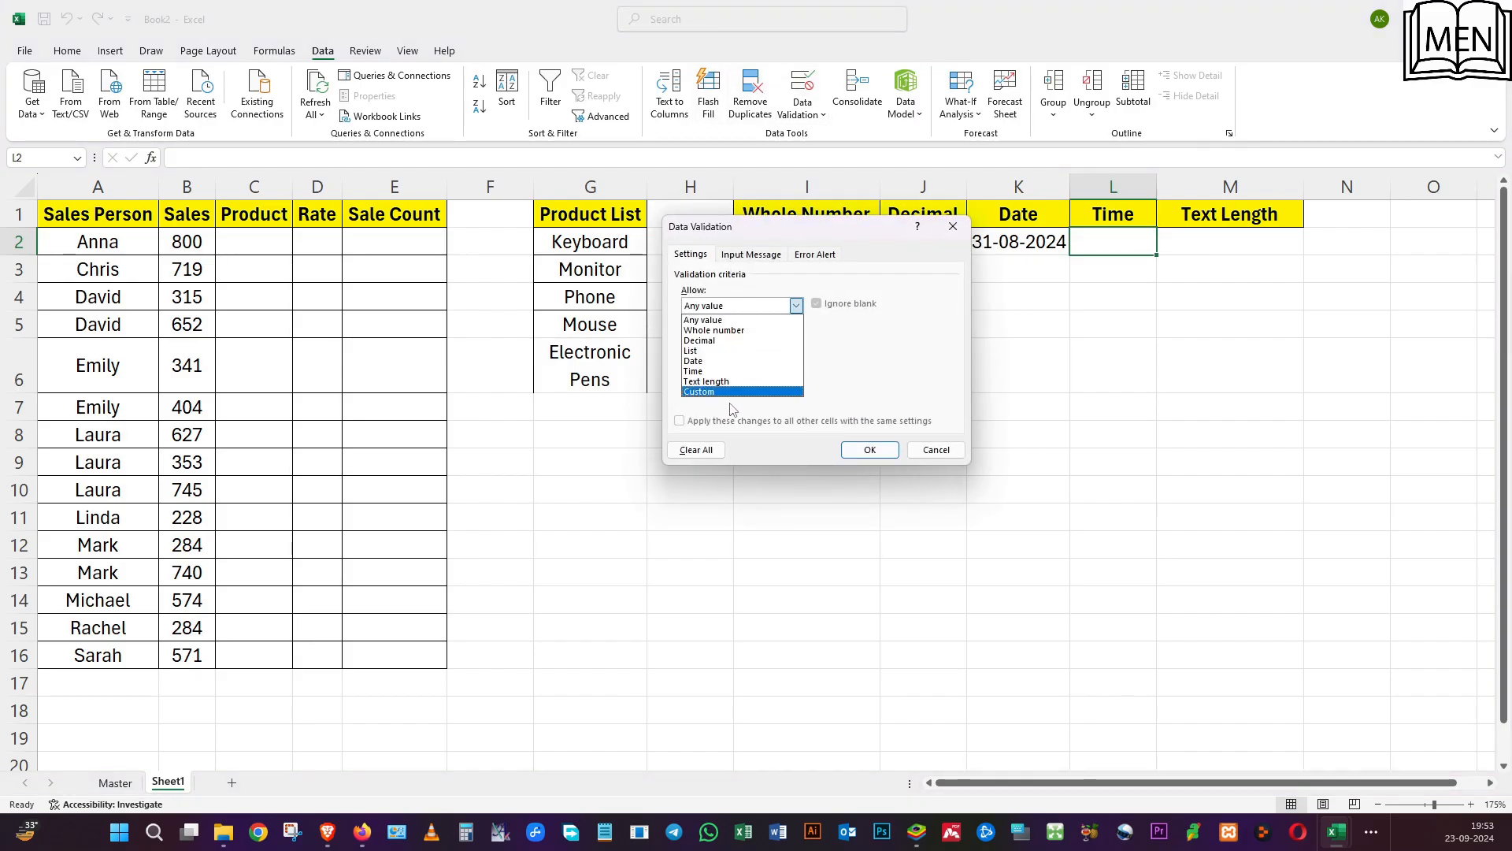
pyautogui.click(719, 383)
pyautogui.click(713, 307)
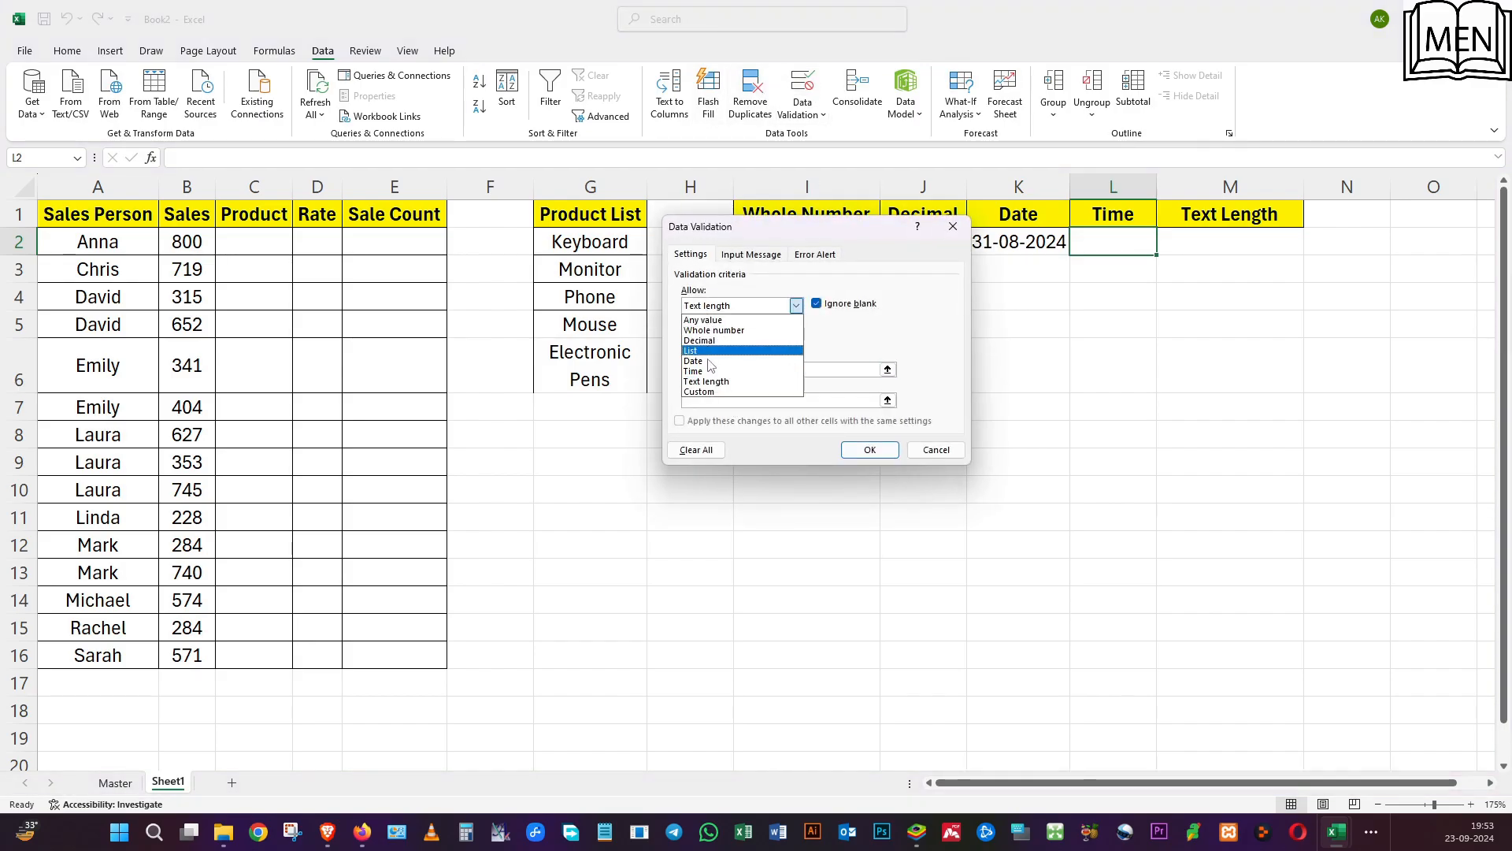
pyautogui.click(709, 371)
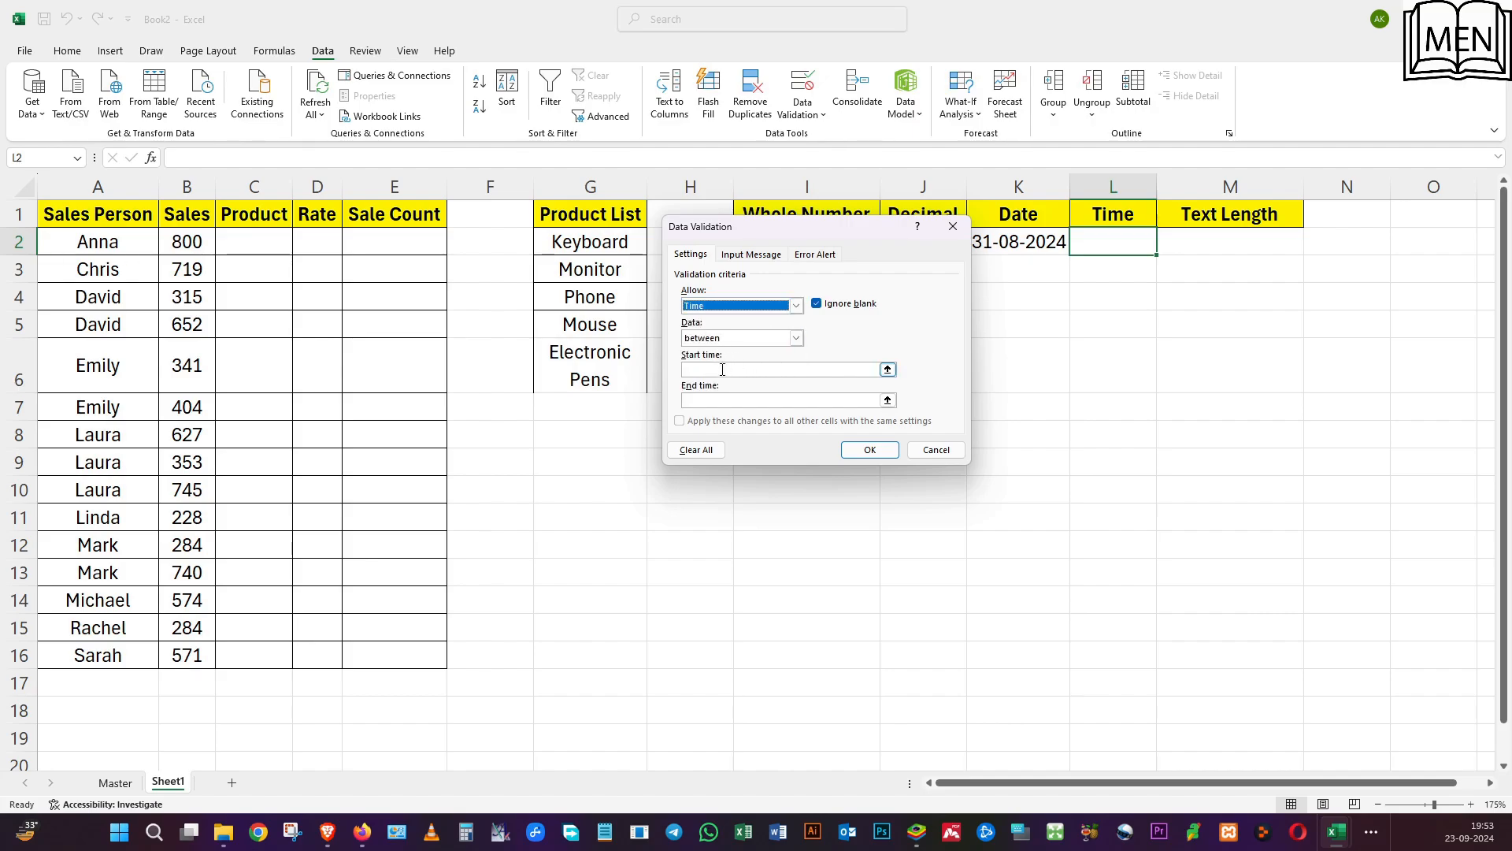
# Limit the L2 time rule to between 09:00 AM and 06:00 PM, and apply it.
pyautogui.click(713, 371)
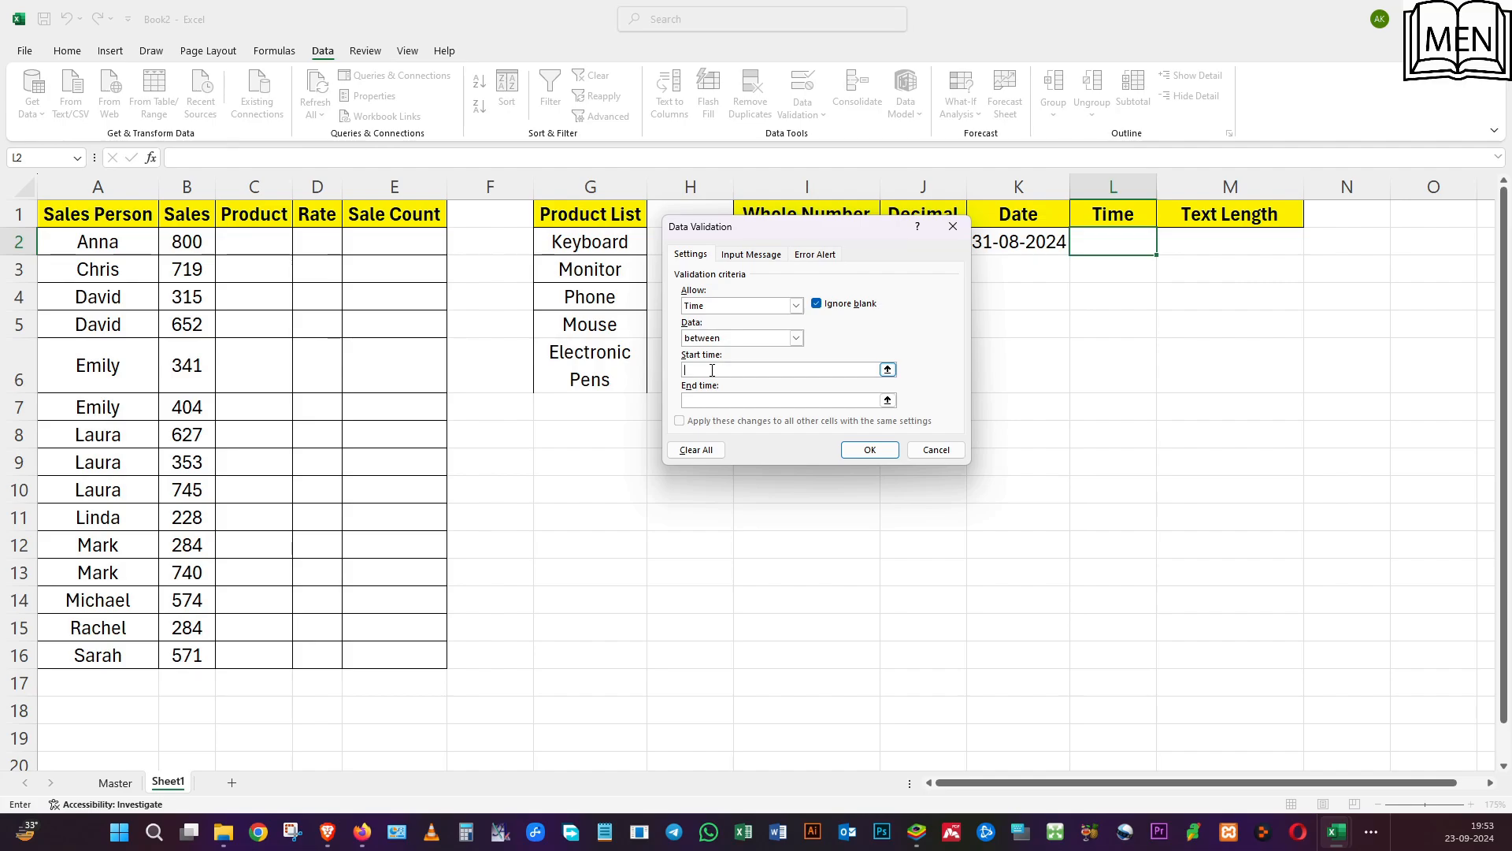
pyautogui.write('09:00 AM')
pyautogui.click(727, 402)
pyautogui.write('0 PM')
pyautogui.click(874, 452)
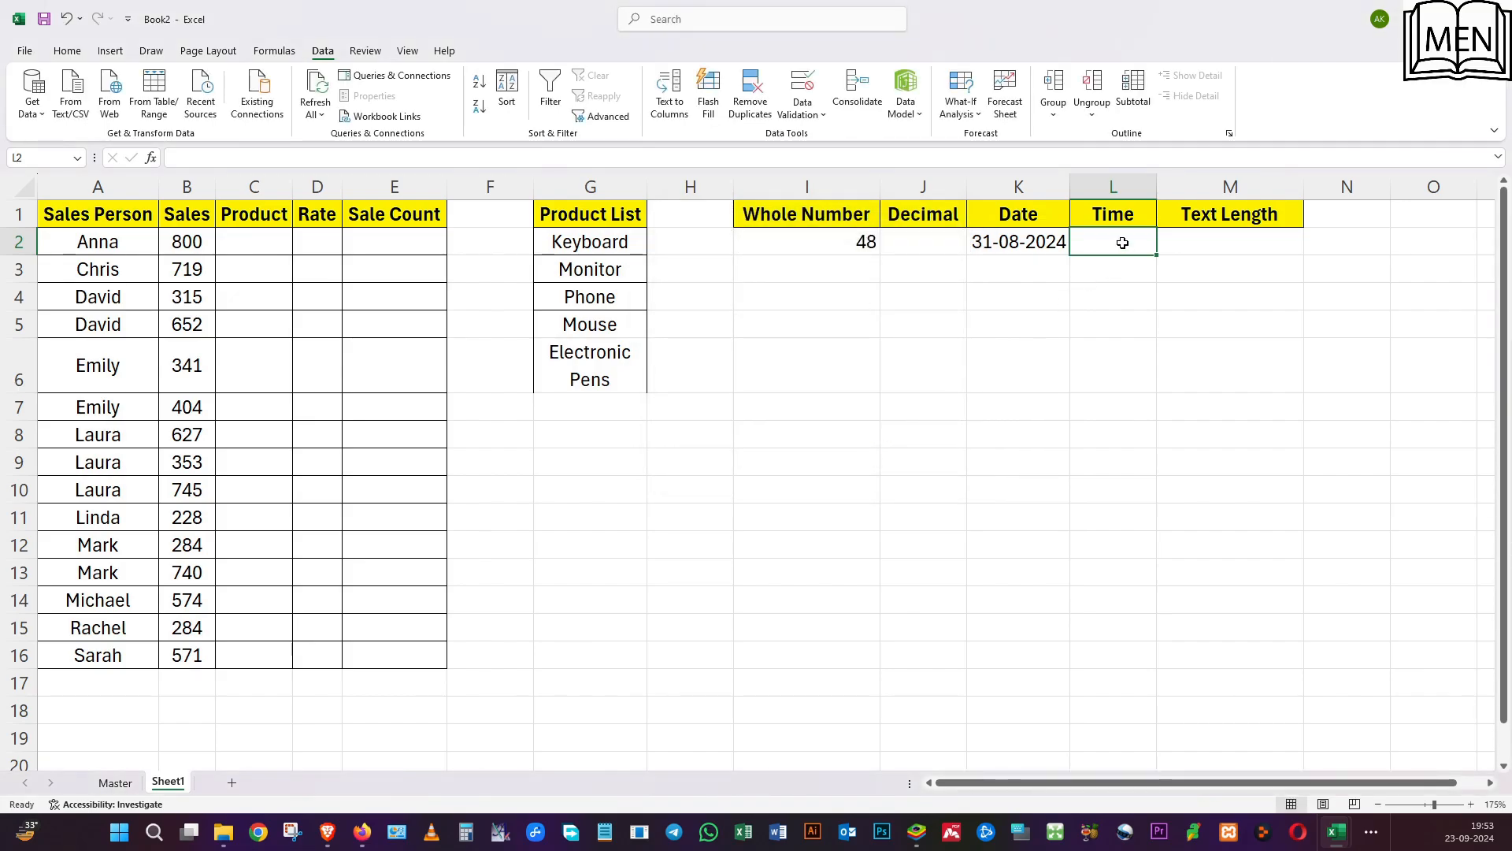
# Try 08:55 PM in L2 against the time rule, and replace it with 09:10 AM.
pyautogui.write('08')
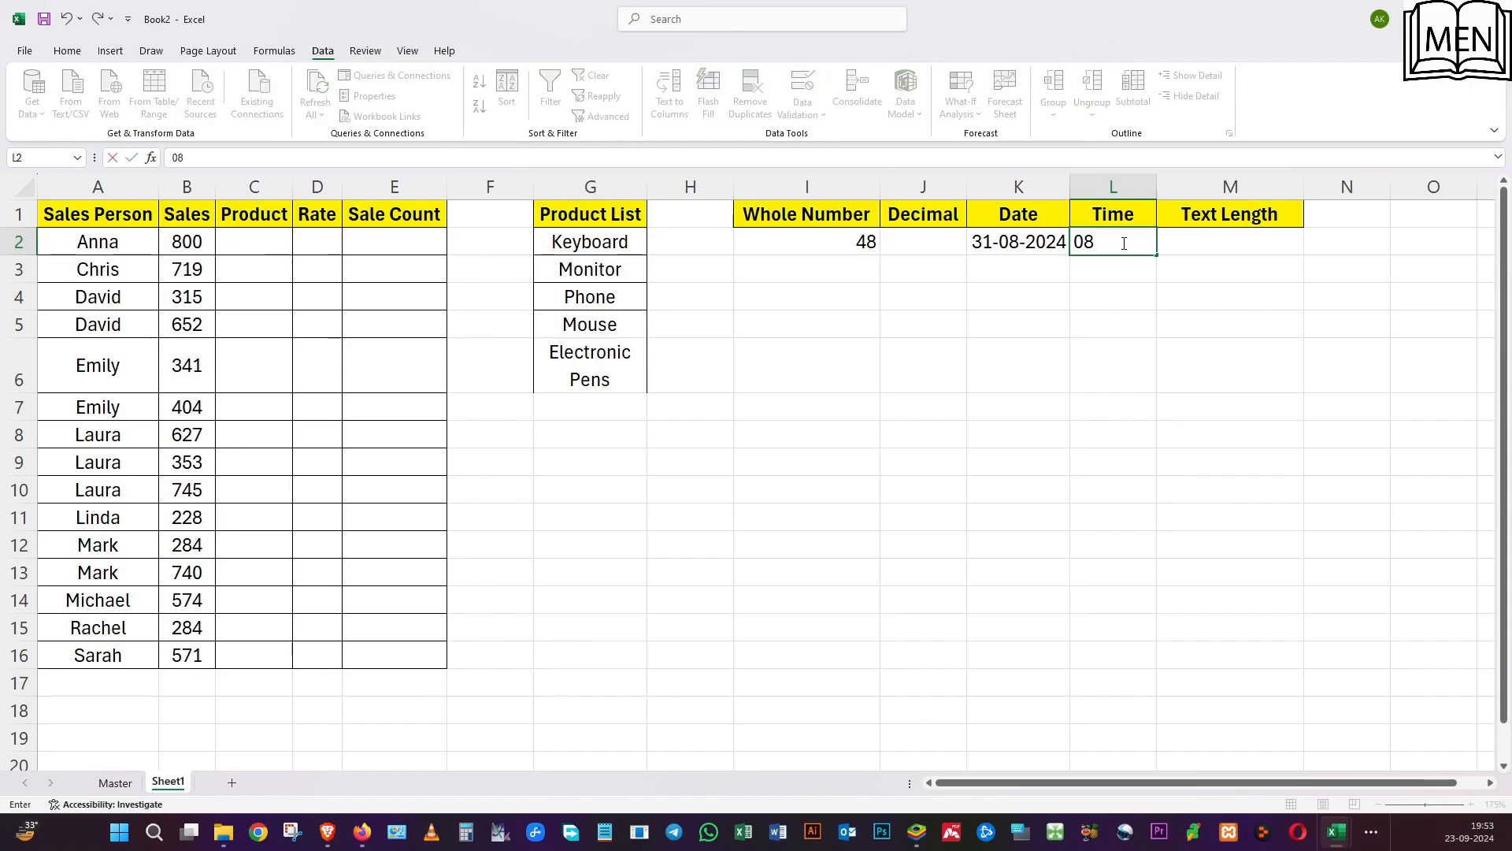
pyautogui.write(':55 PM')
pyautogui.press('Return')
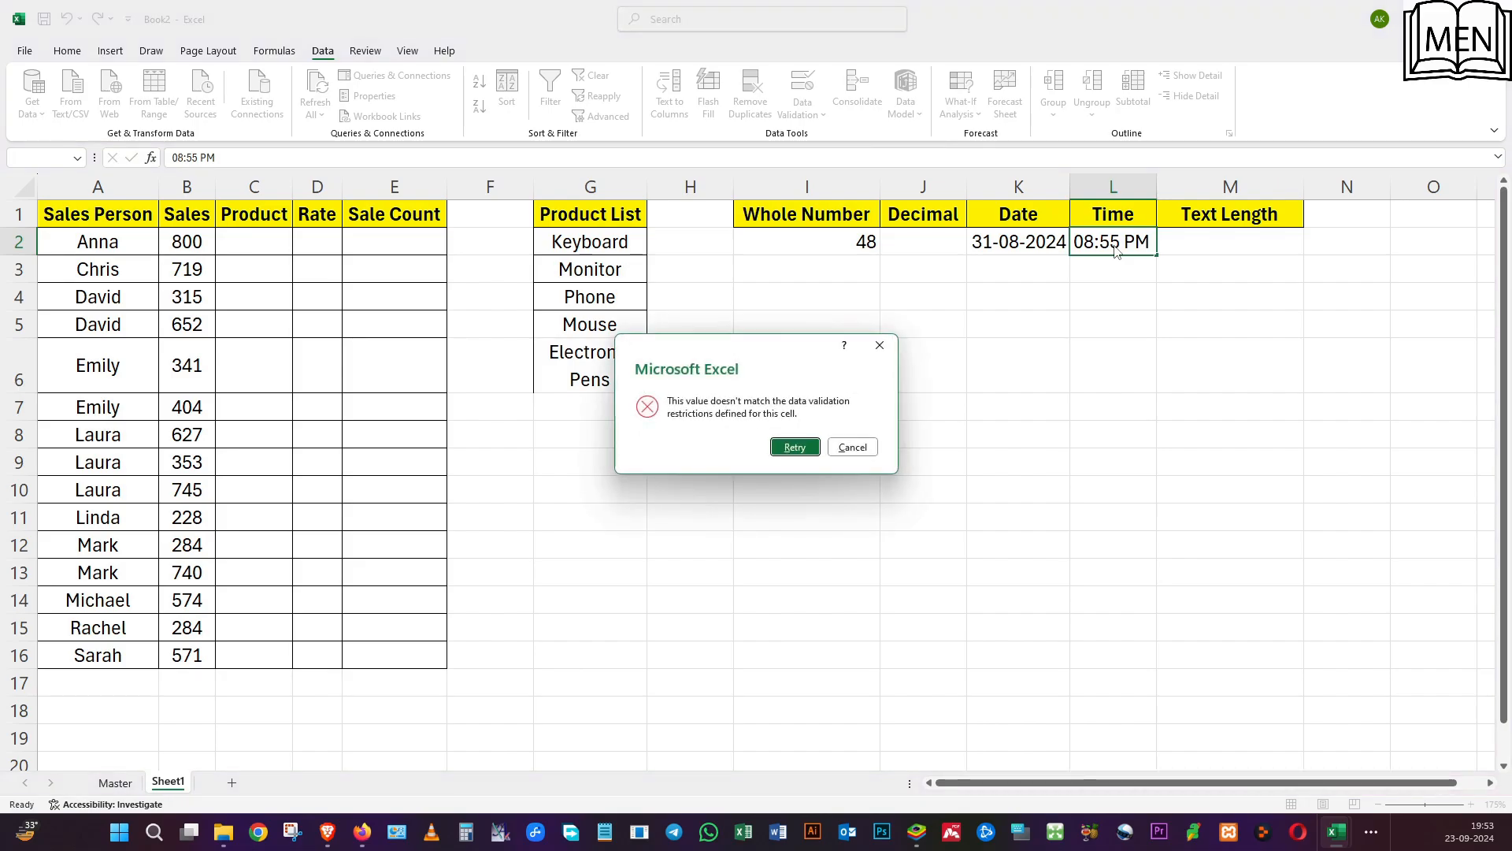
pyautogui.press('Return')
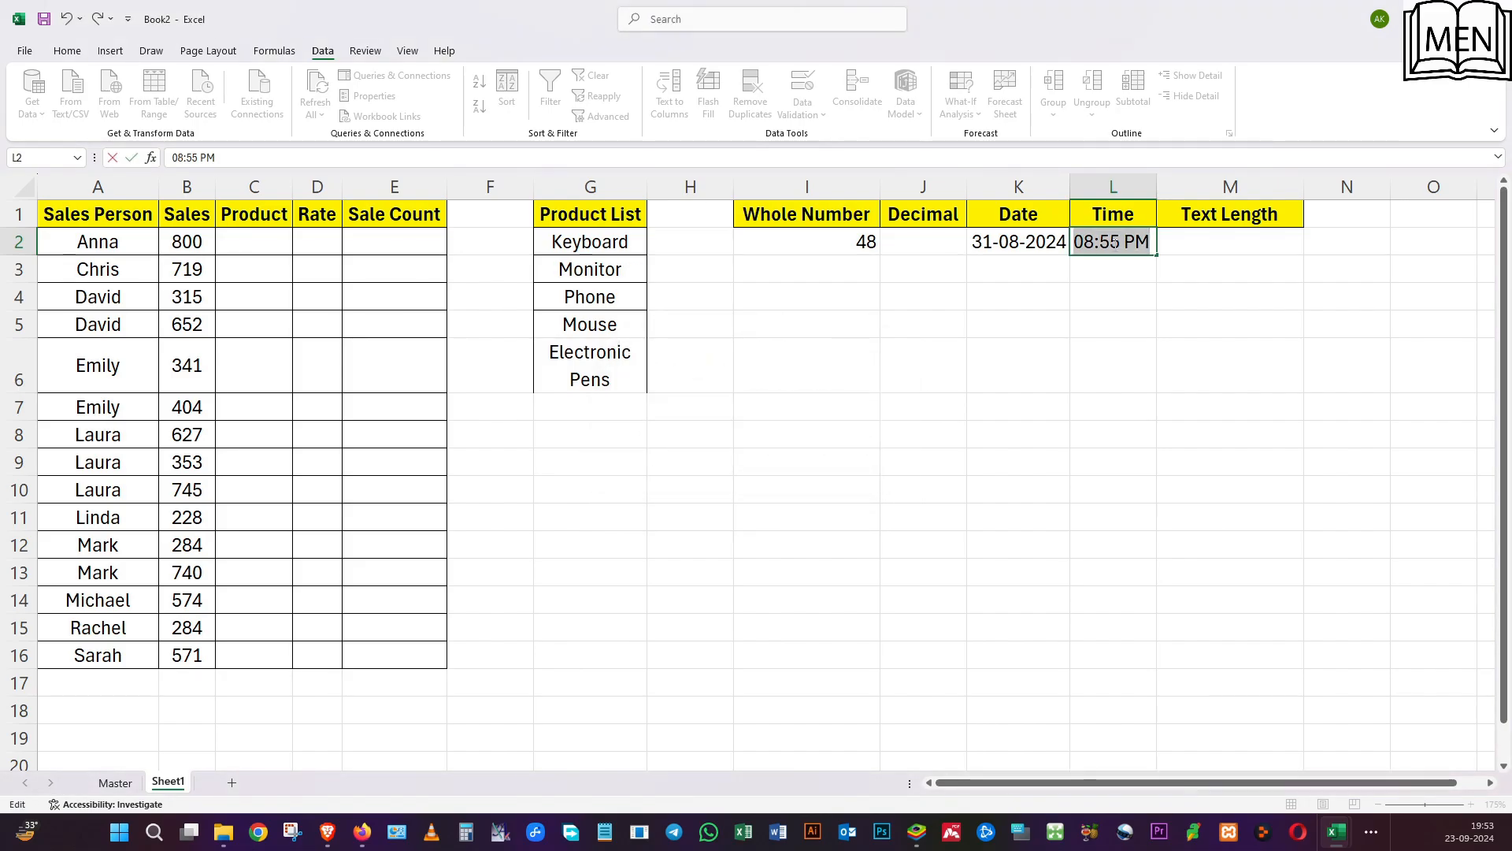
pyautogui.write('09:10')
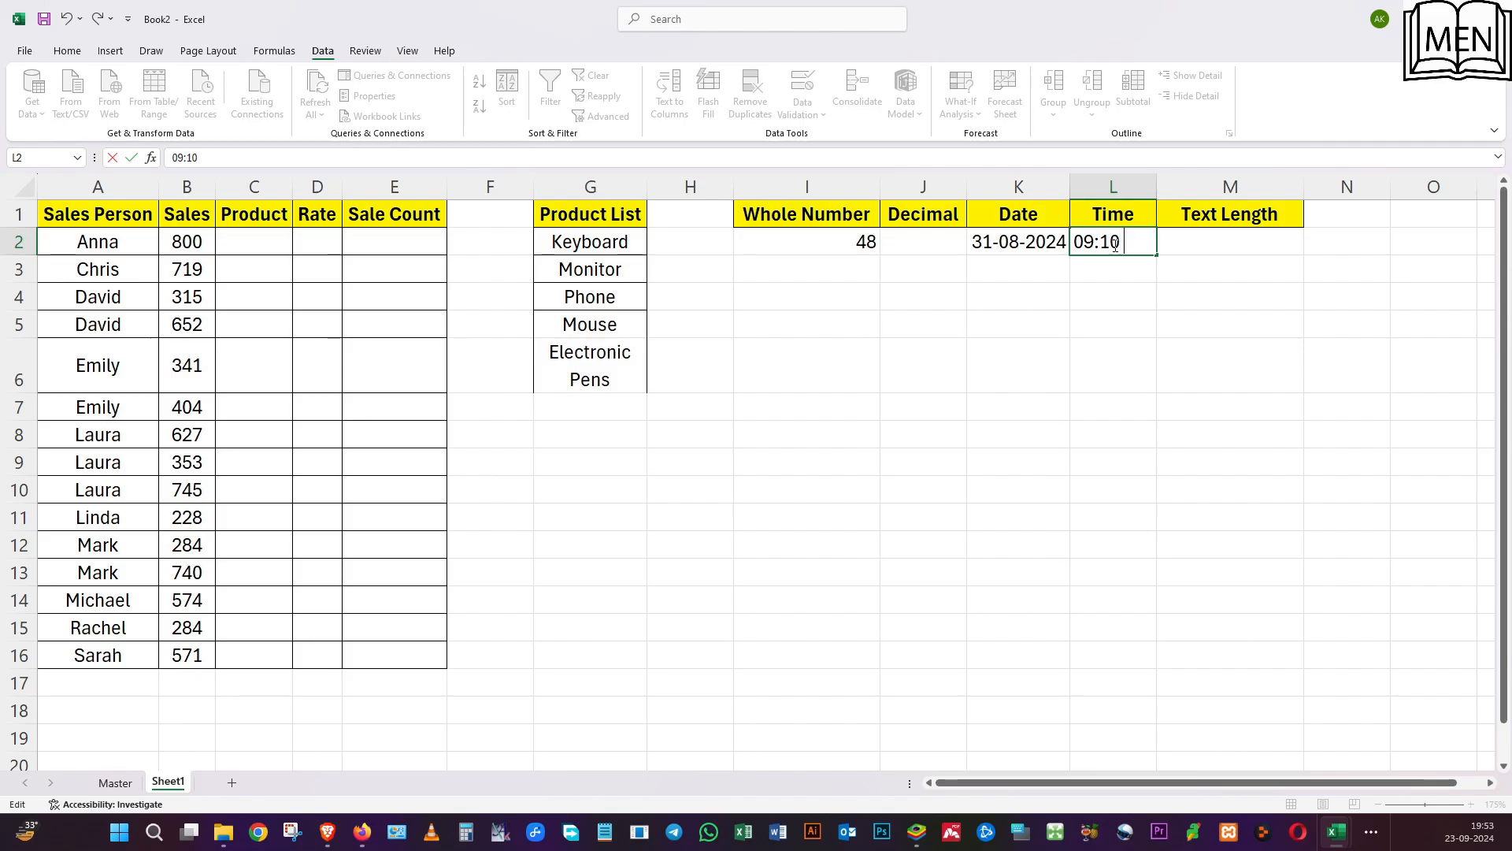
pyautogui.write(' AM')
pyautogui.press('Return')
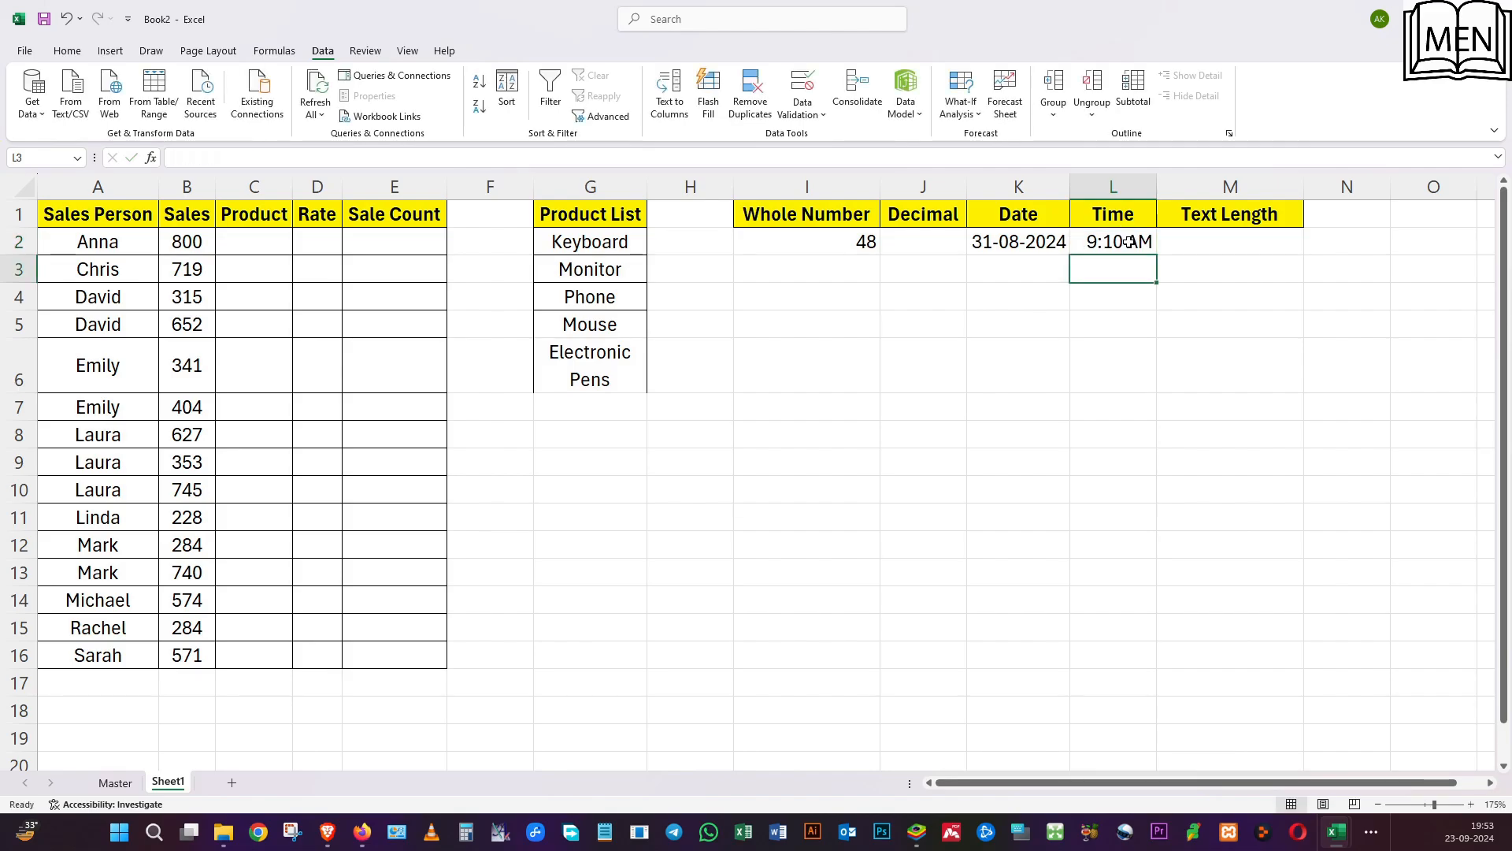
# Clear L2, try 7:00 PM to test the time rule's upper limit, and replace it with 05:45 PM.
pyautogui.click(1128, 242)
pyautogui.press('Delete')
pyautogui.write('7')
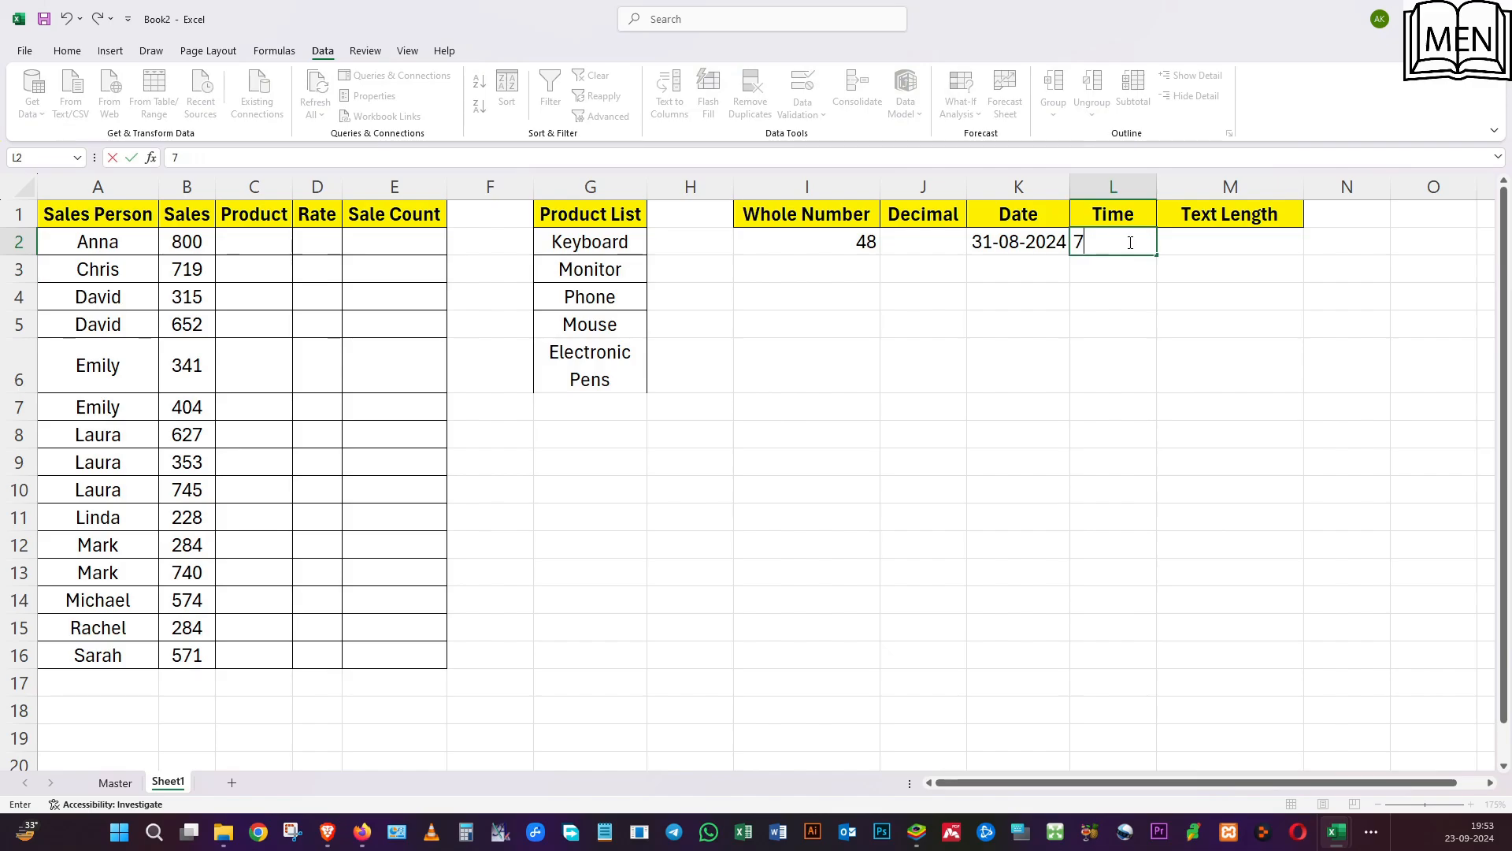
pyautogui.write(':00 PM')
pyautogui.press('Return')
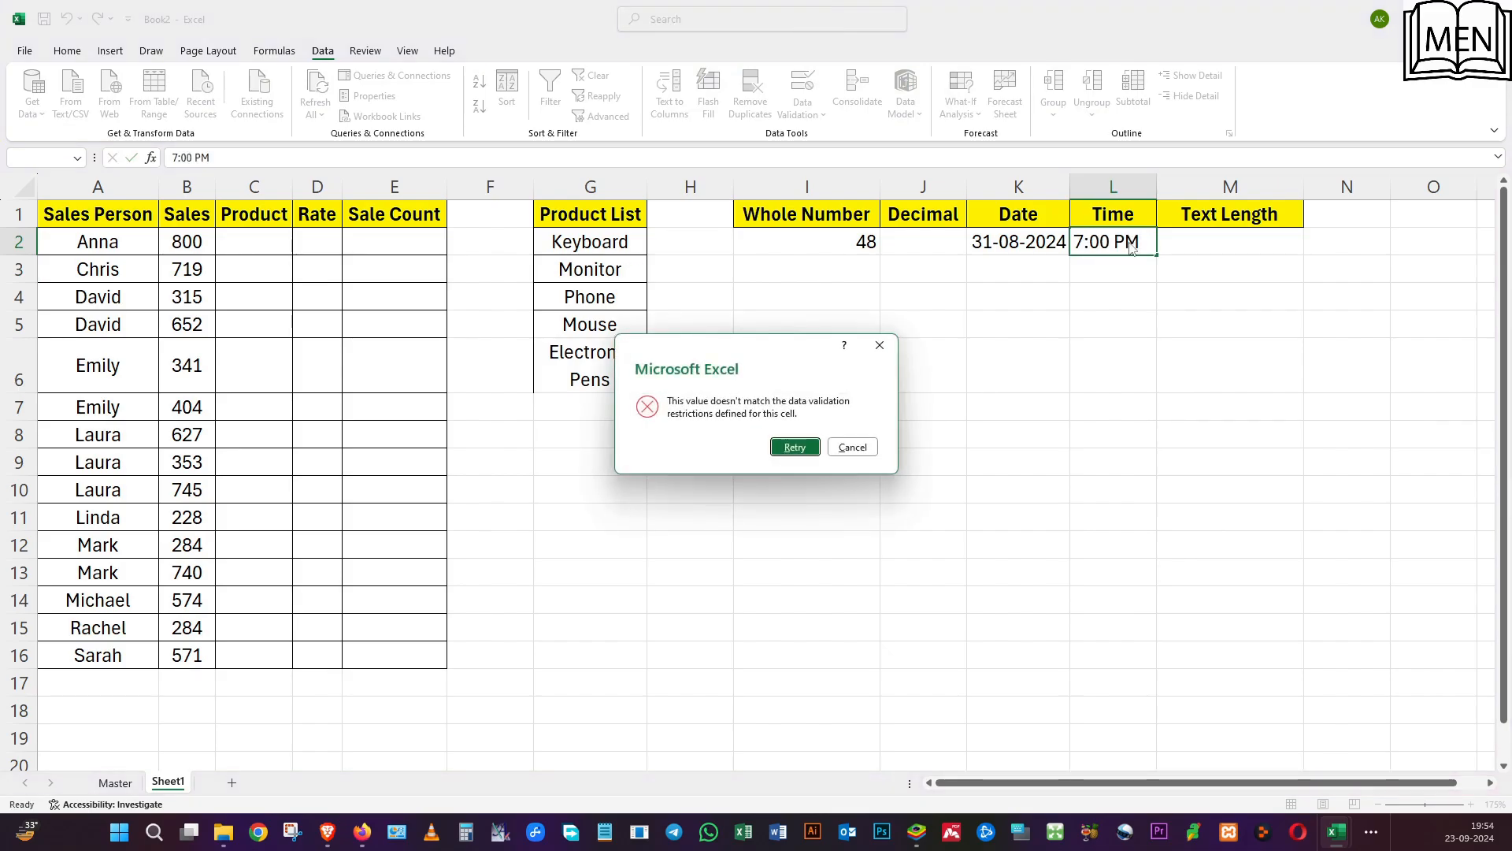
pyautogui.press('Return')
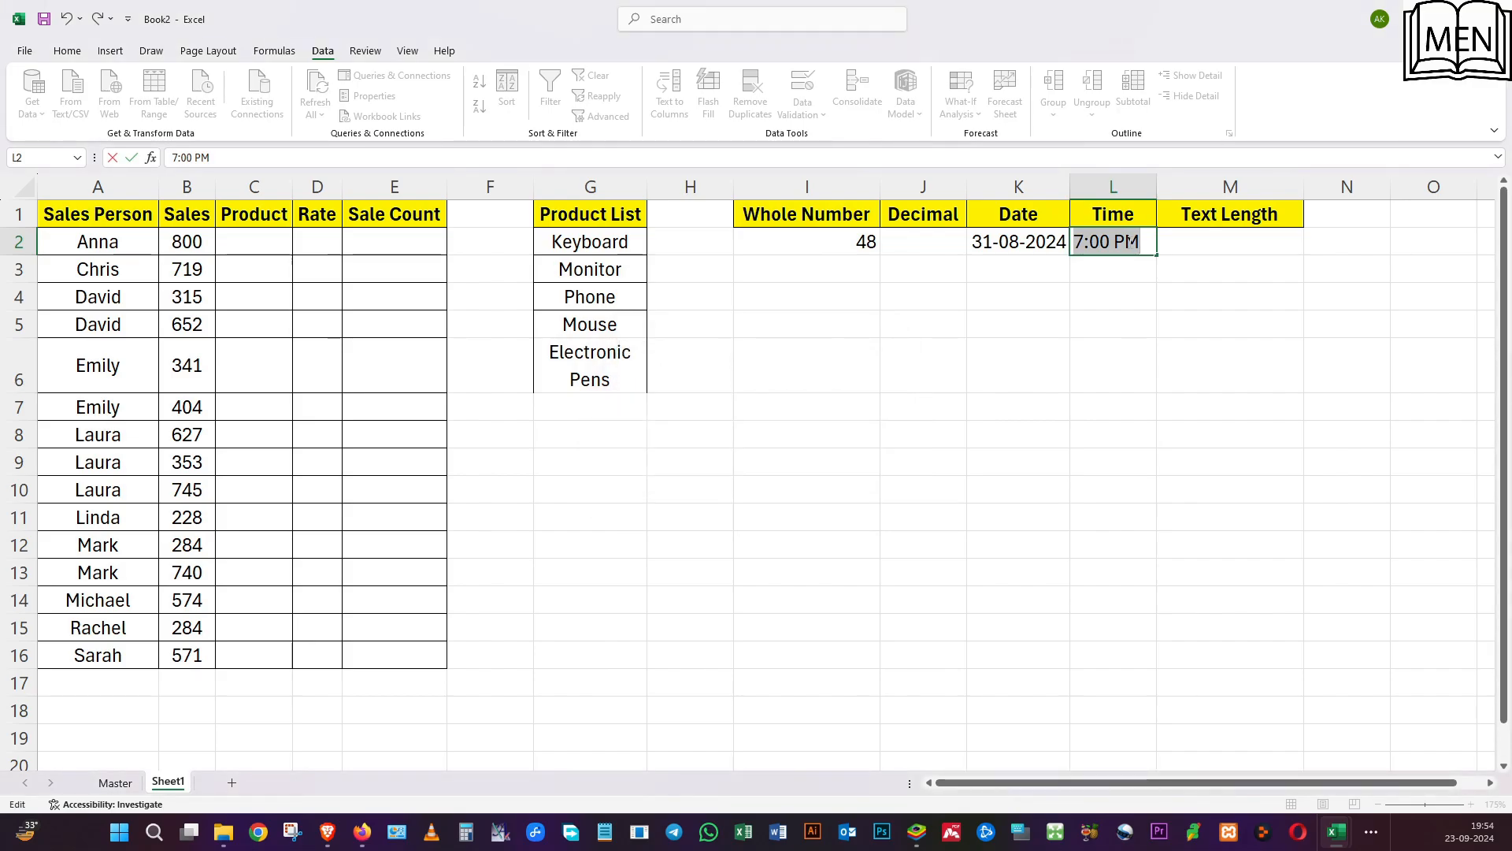
pyautogui.write('05:45')
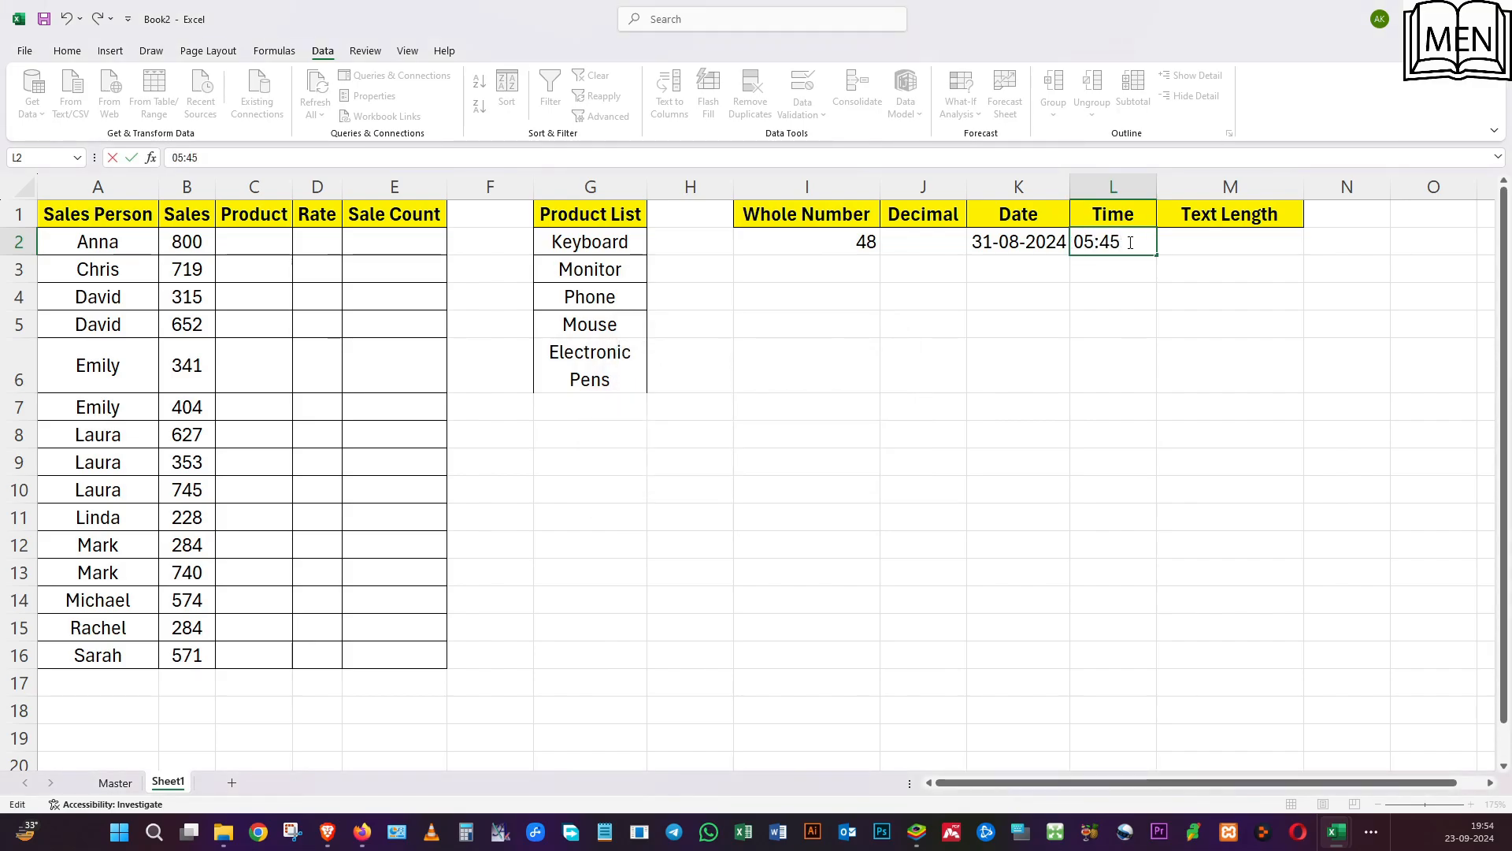
pyautogui.write(' PM')
pyautogui.press('Return')
pyautogui.click(1183, 402)
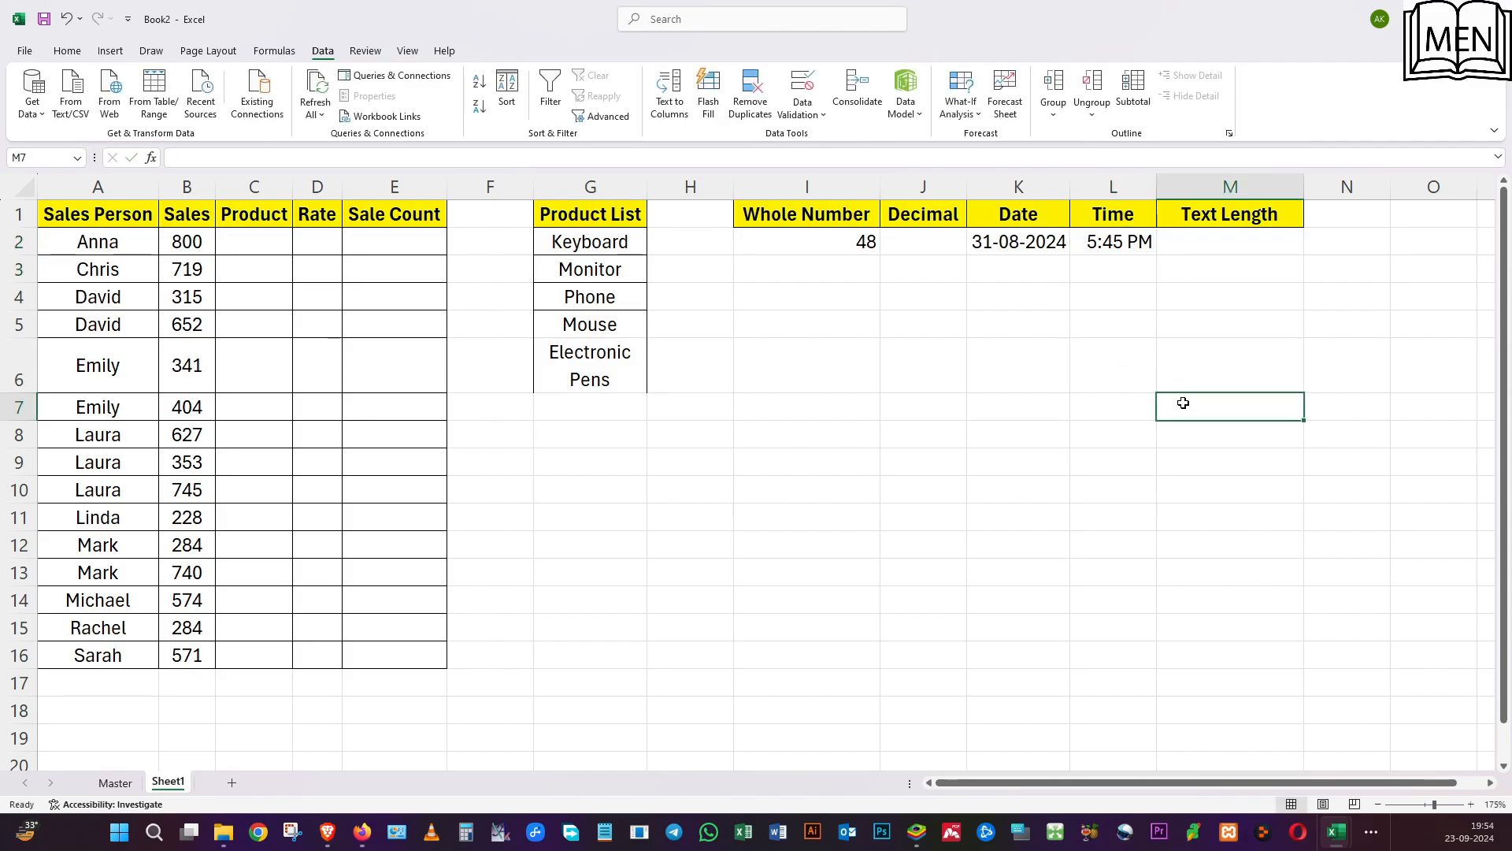
pyautogui.click(741, 316)
# Apply a Text length validation rule to M2, allowing between 10 and 15 characters.
pyautogui.click(1226, 223)
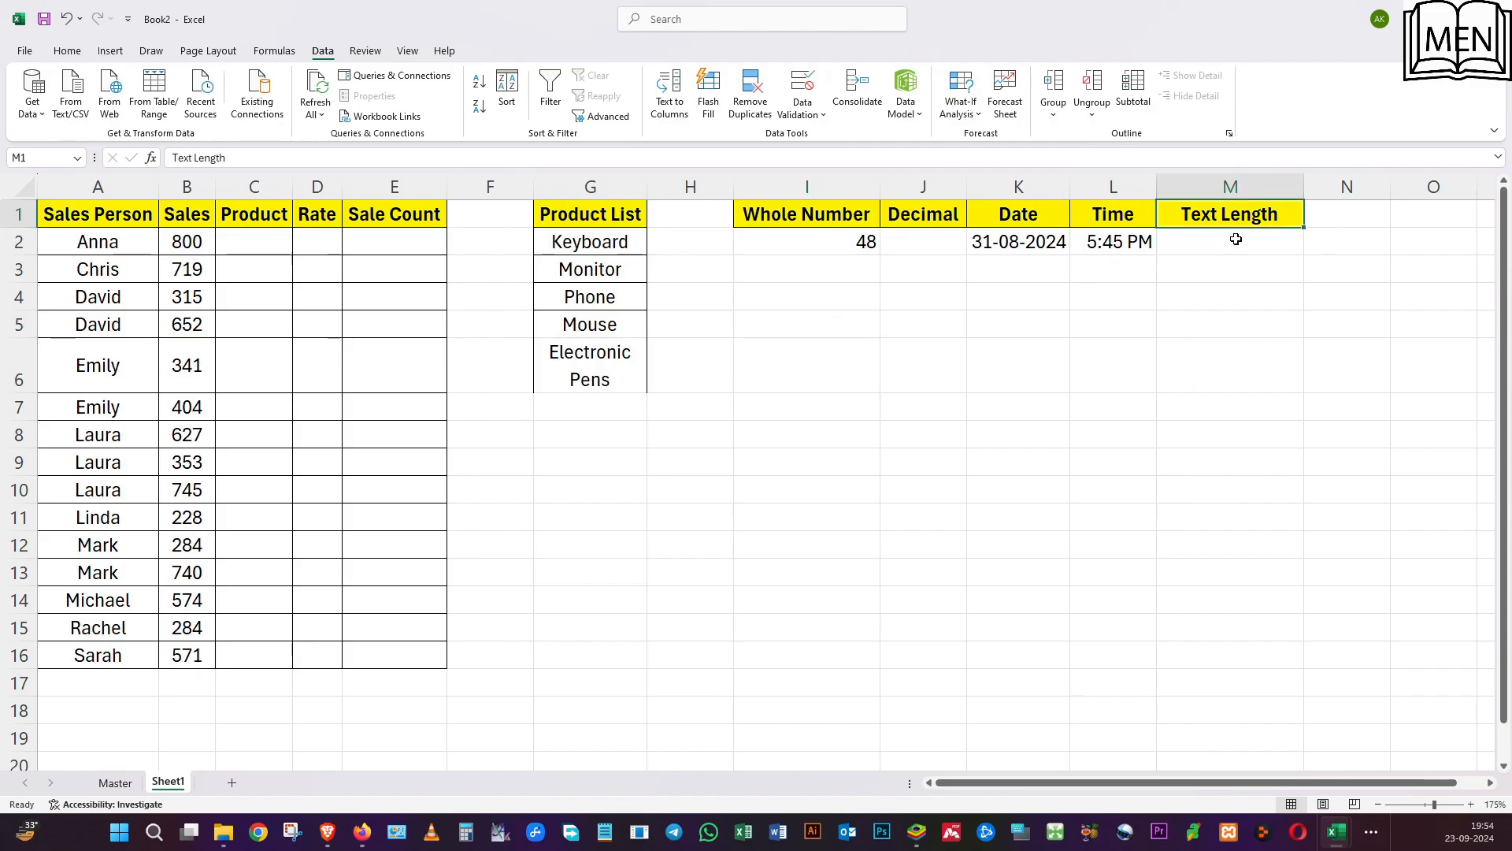
pyautogui.click(1235, 239)
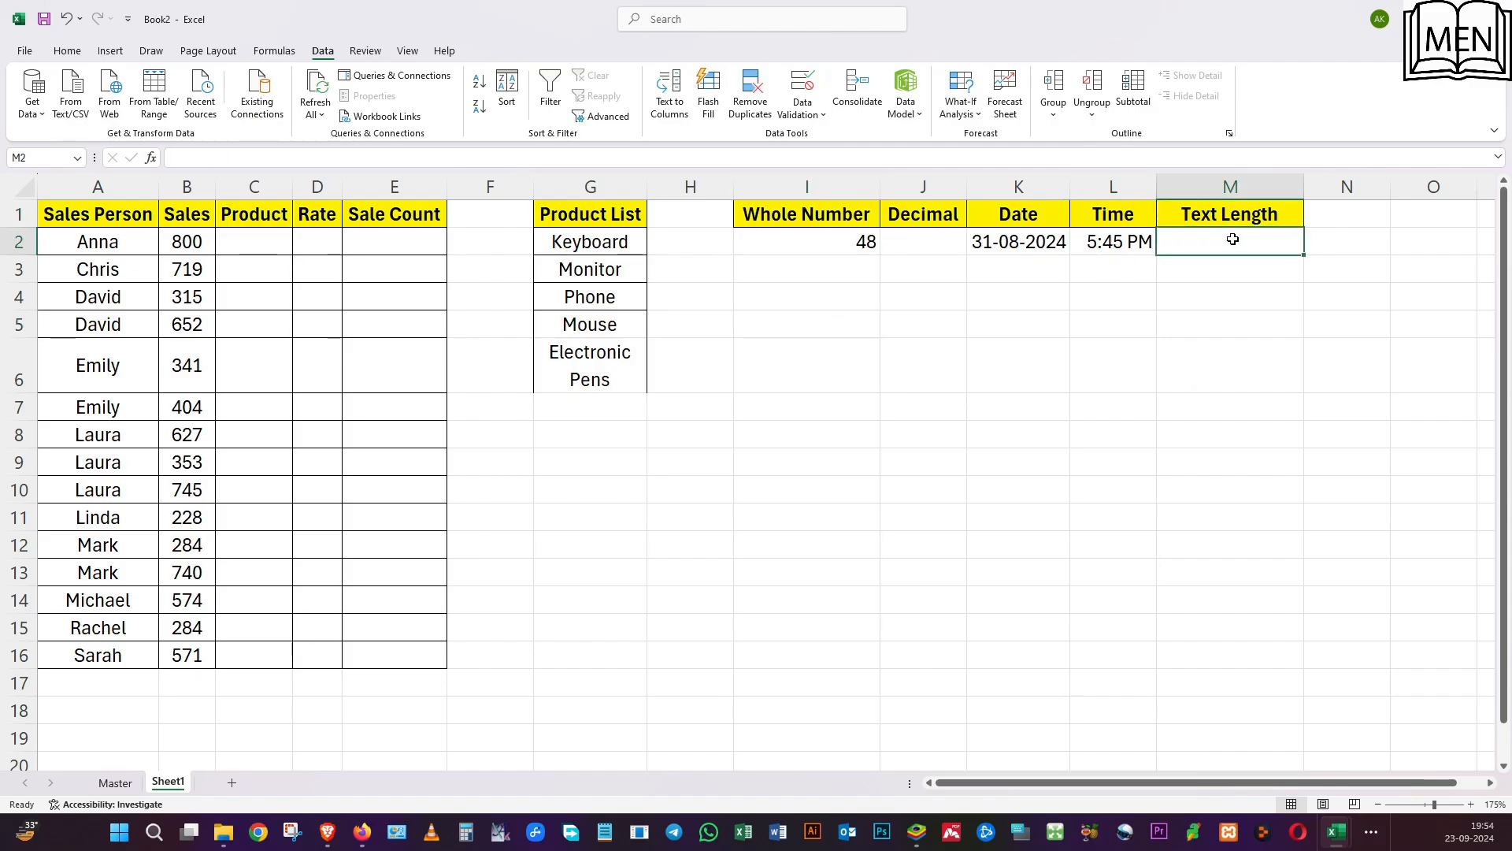
pyautogui.click(804, 92)
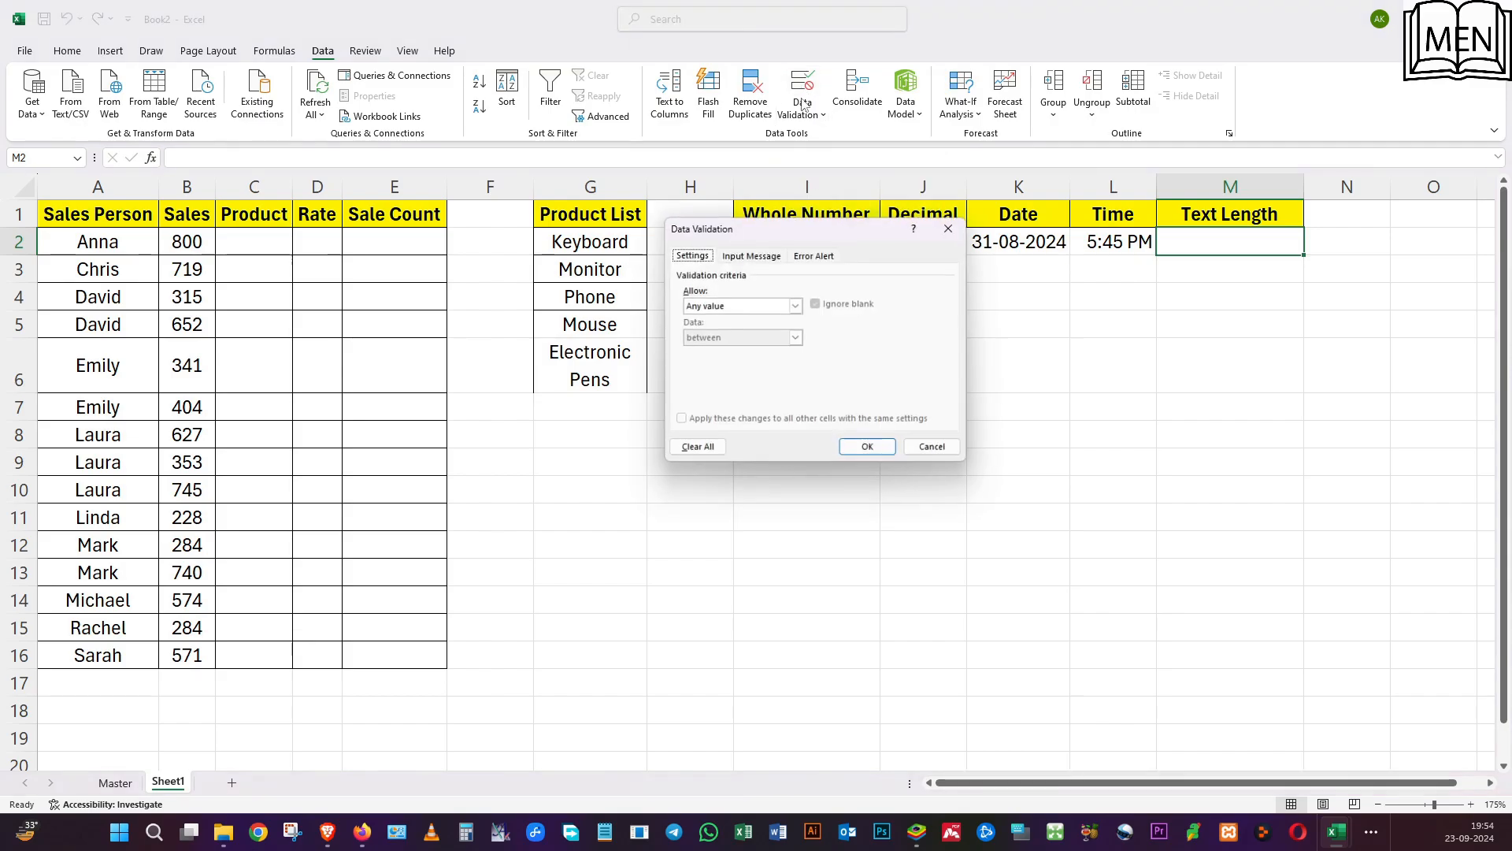
pyautogui.click(755, 317)
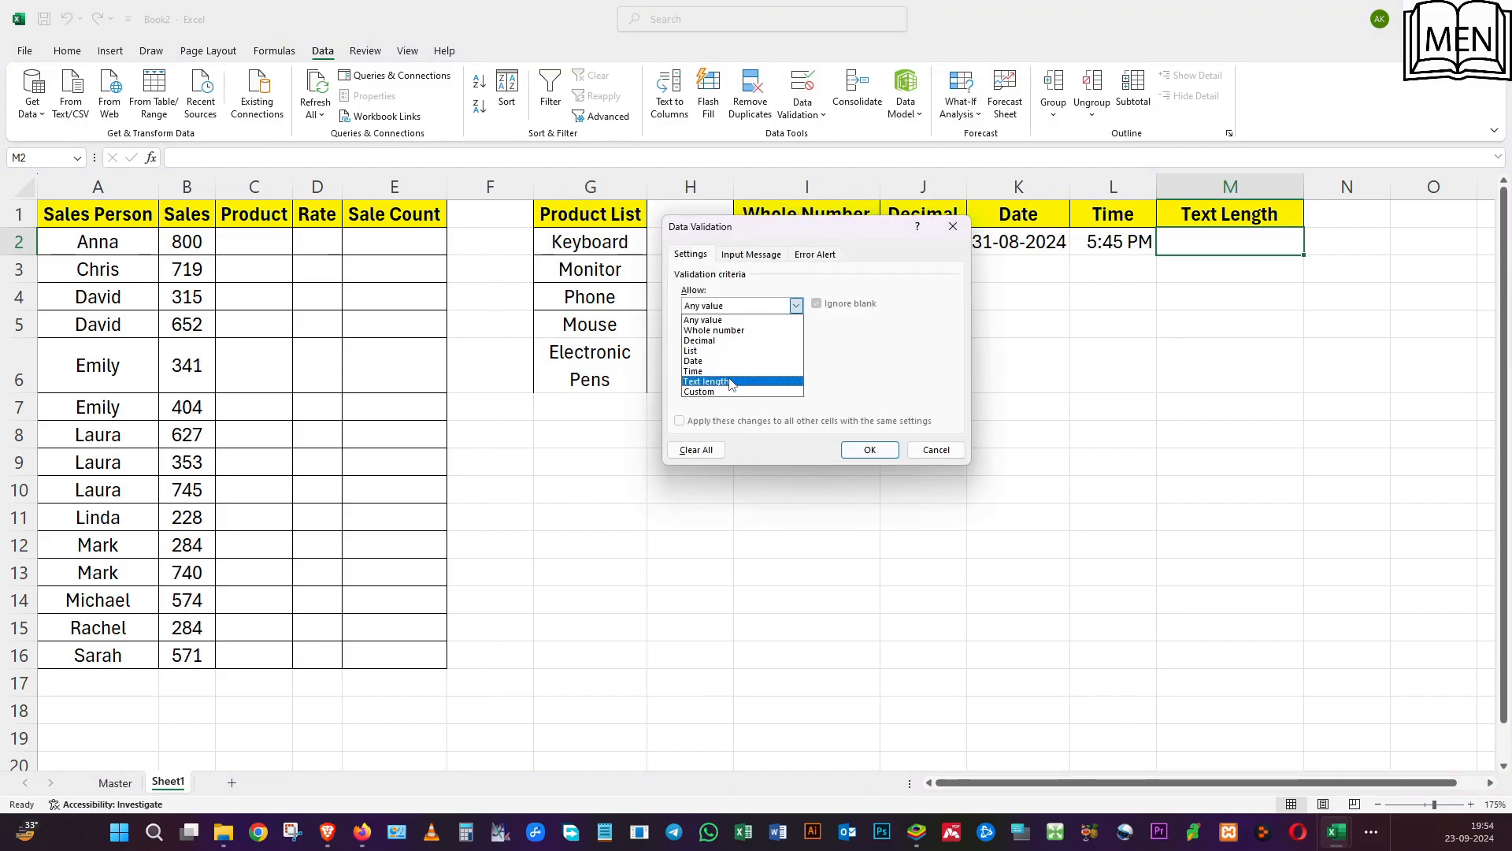
pyautogui.click(730, 385)
pyautogui.click(738, 339)
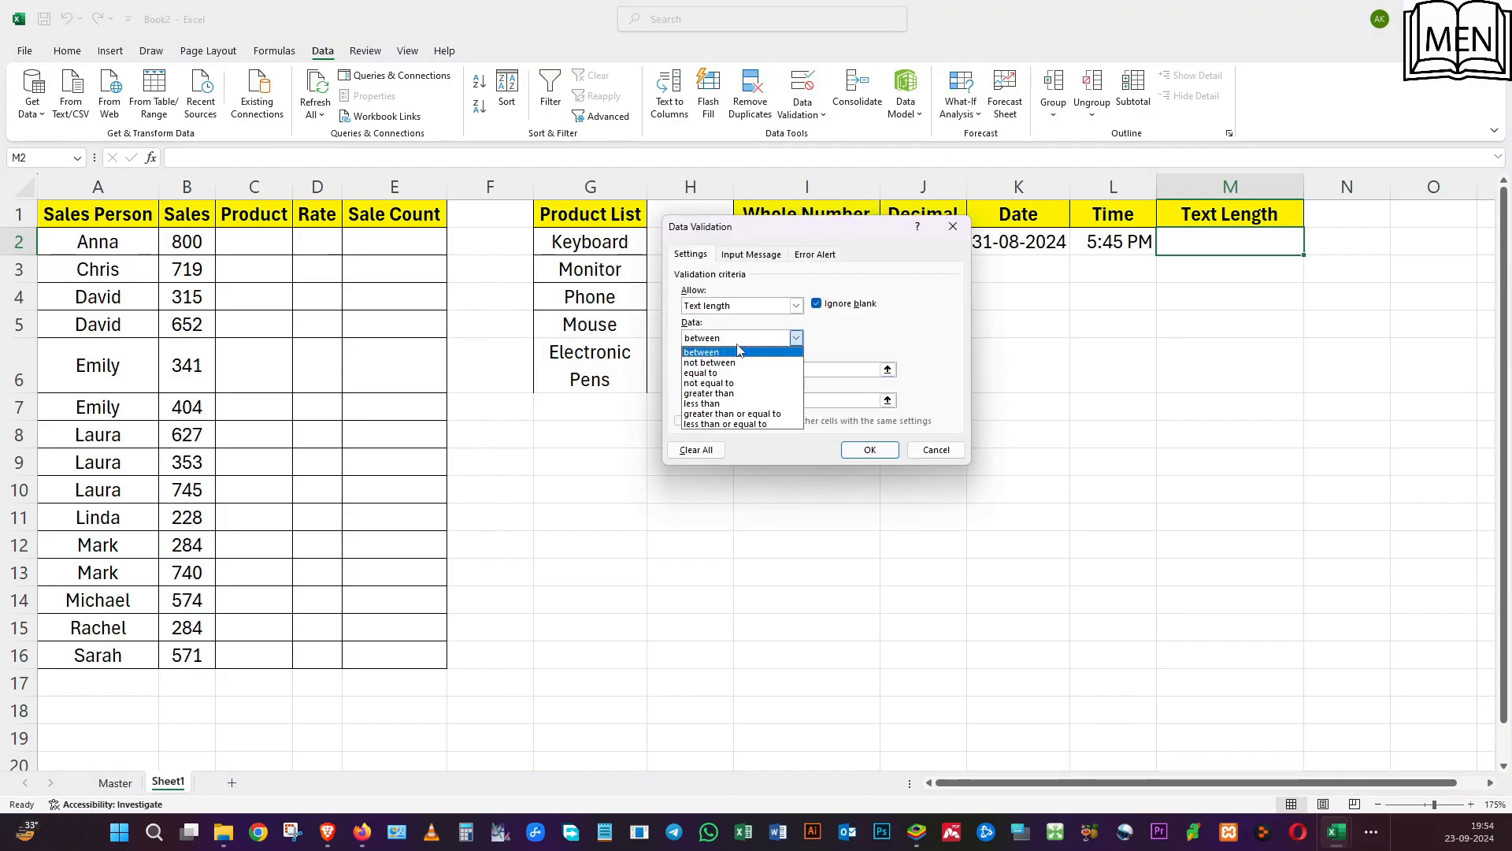
pyautogui.click(738, 347)
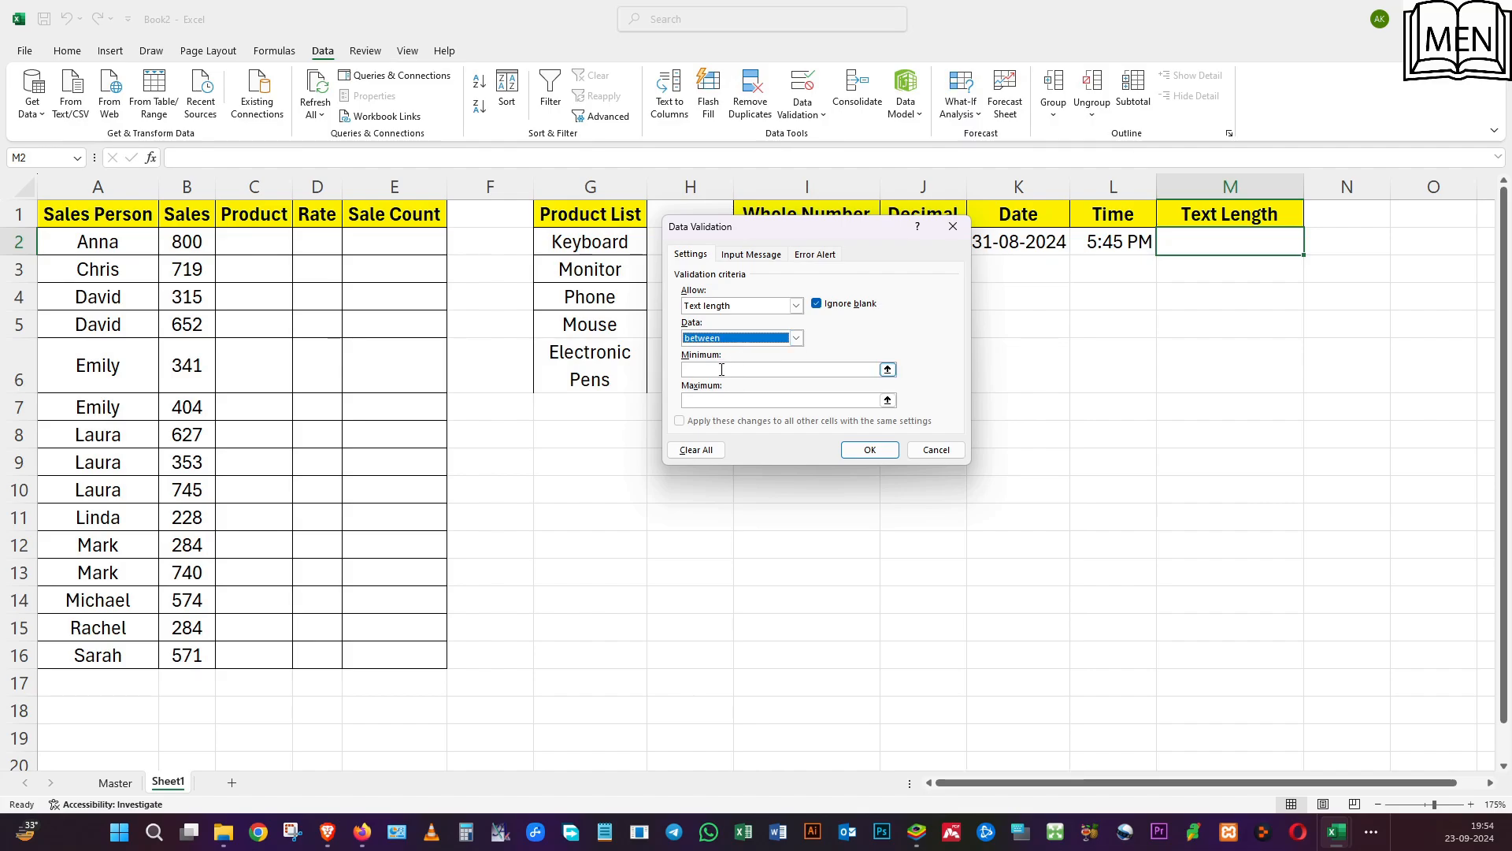
pyautogui.click(721, 369)
pyautogui.write('10')
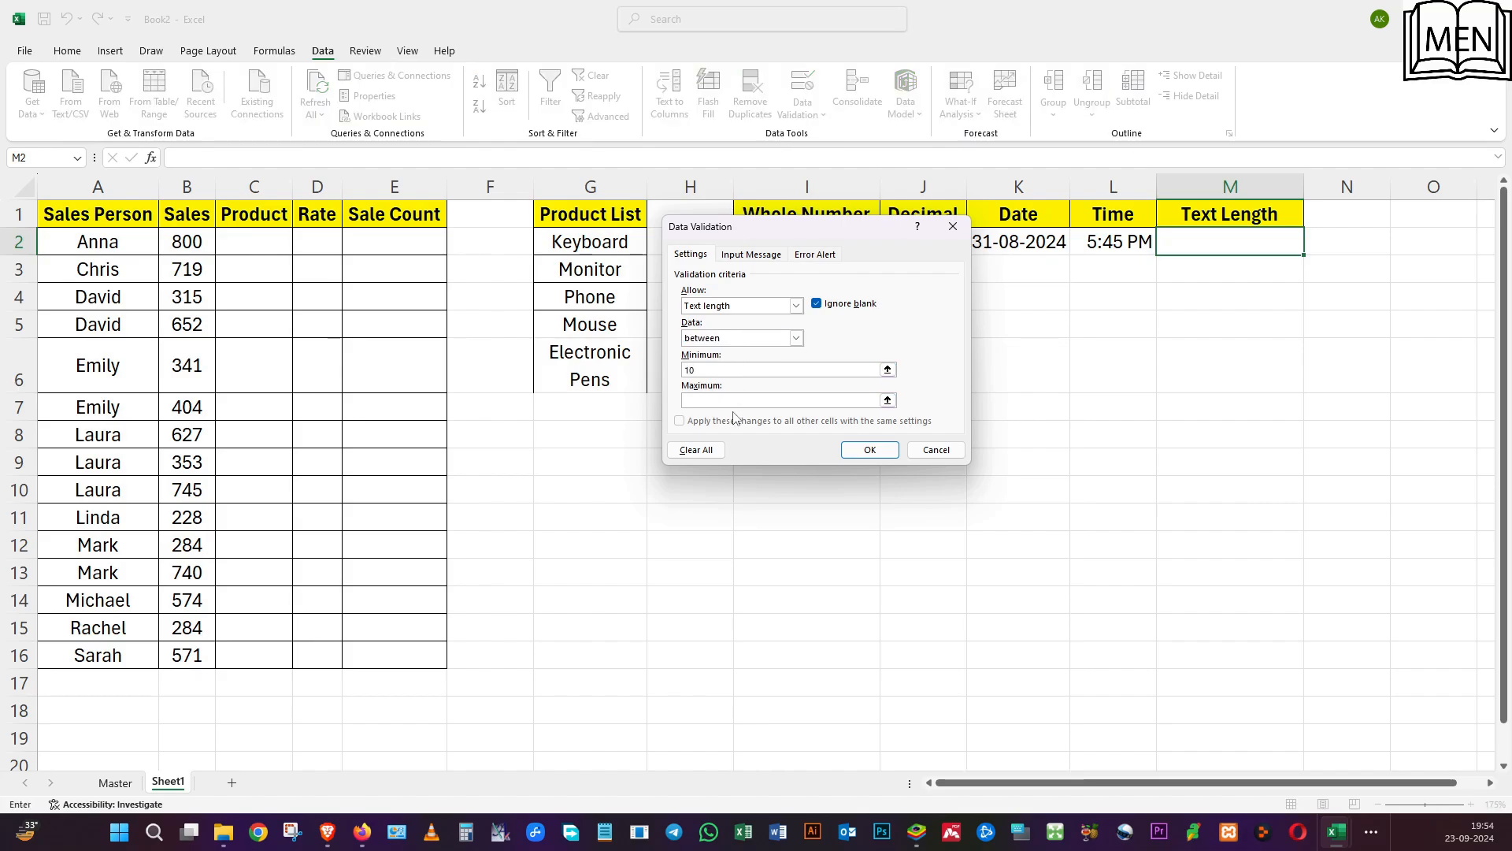
pyautogui.write('15')
pyautogui.click(853, 452)
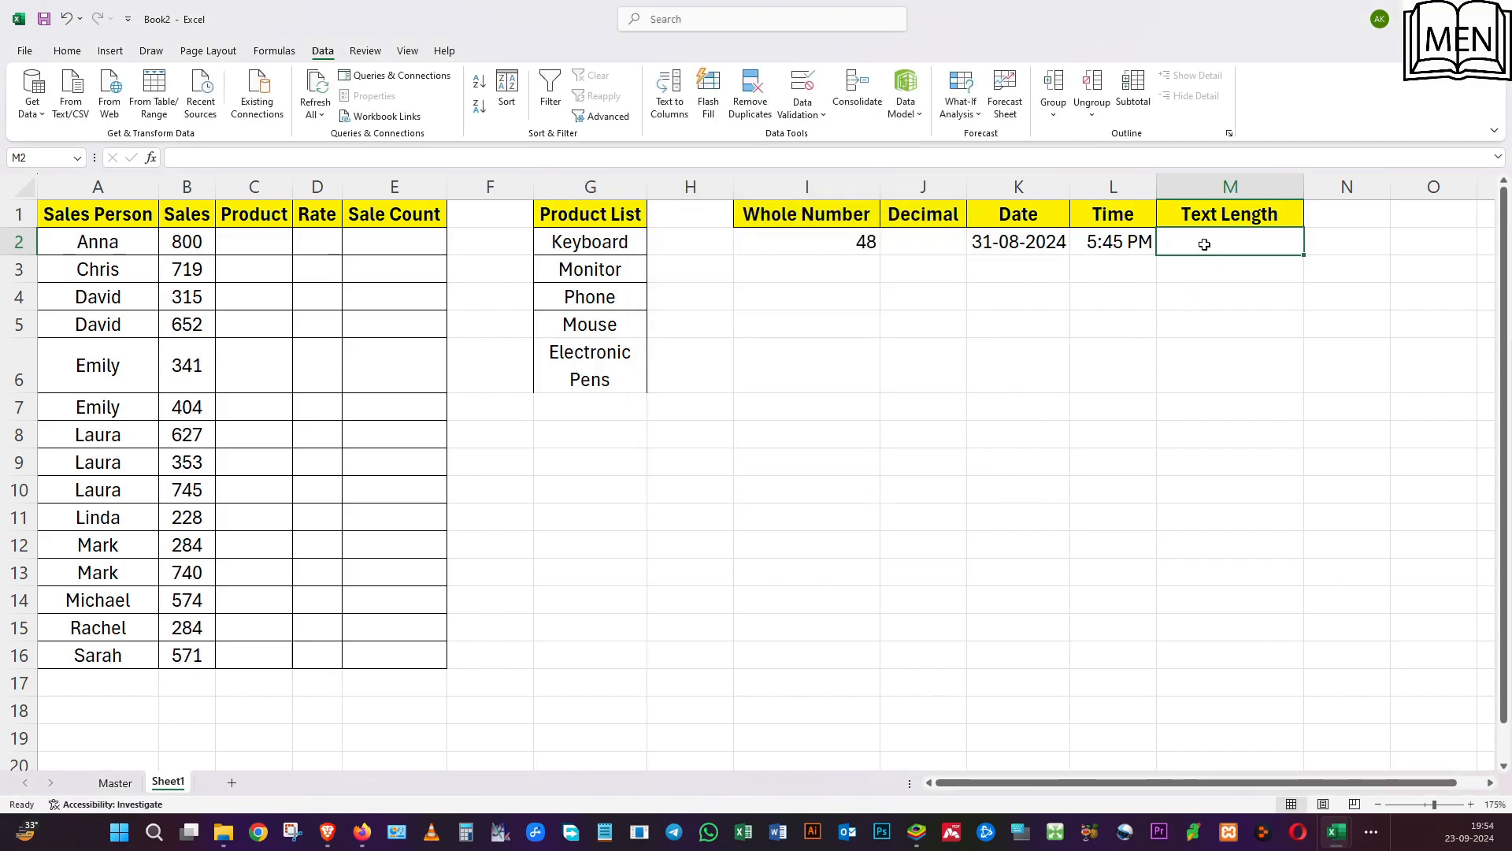
# Try a four-letter first name in M2 to test the text length rule's lower limit.
pyautogui.write('asd')
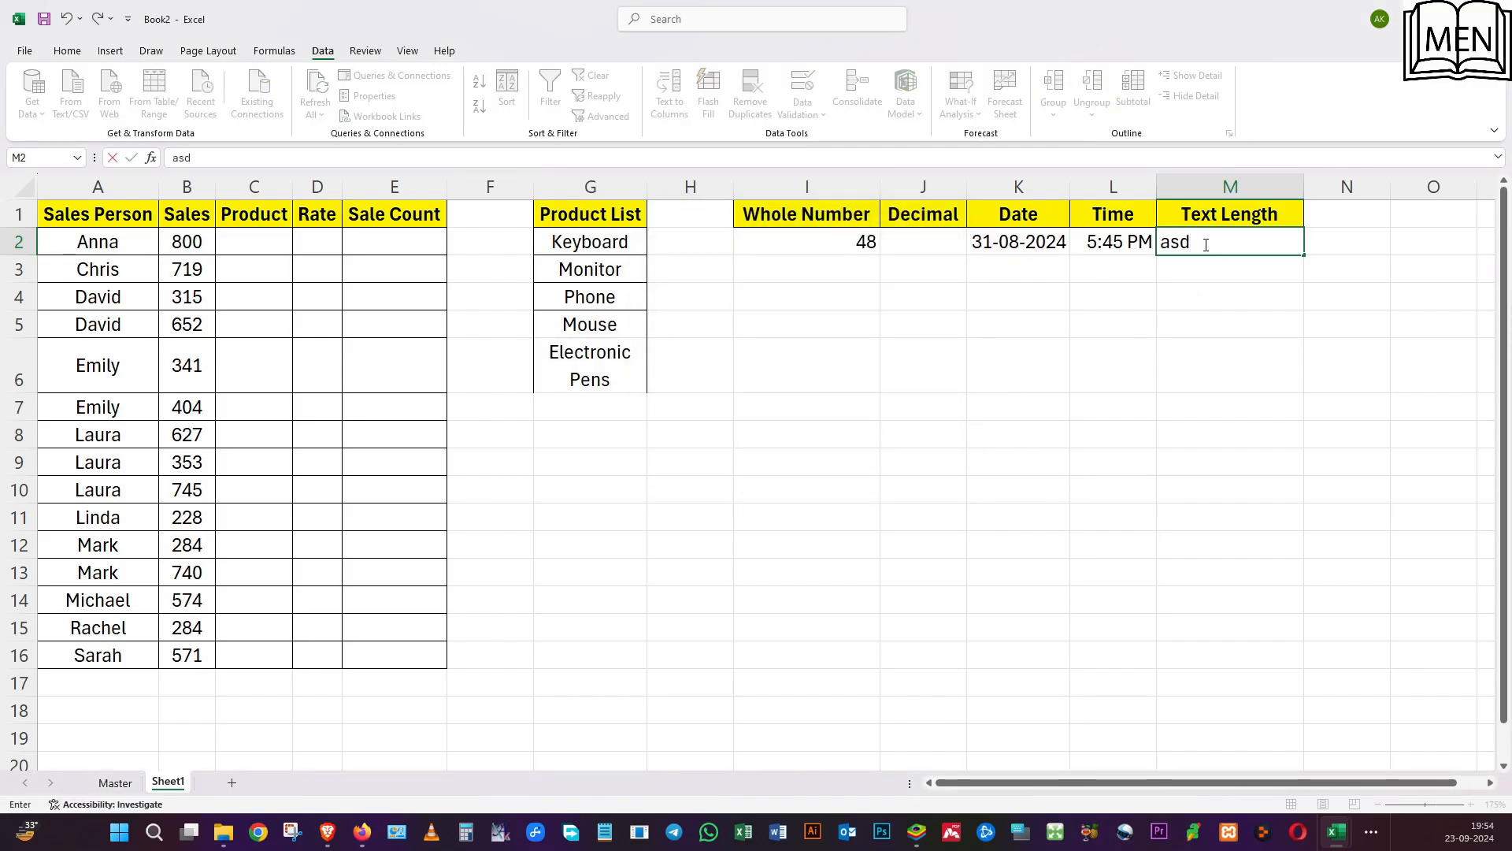
pyautogui.press('BackSpace')
pyautogui.press('BackSpace')
pyautogui.press('BackSpace')
pyautogui.write('Ajay')
pyautogui.press('Return')
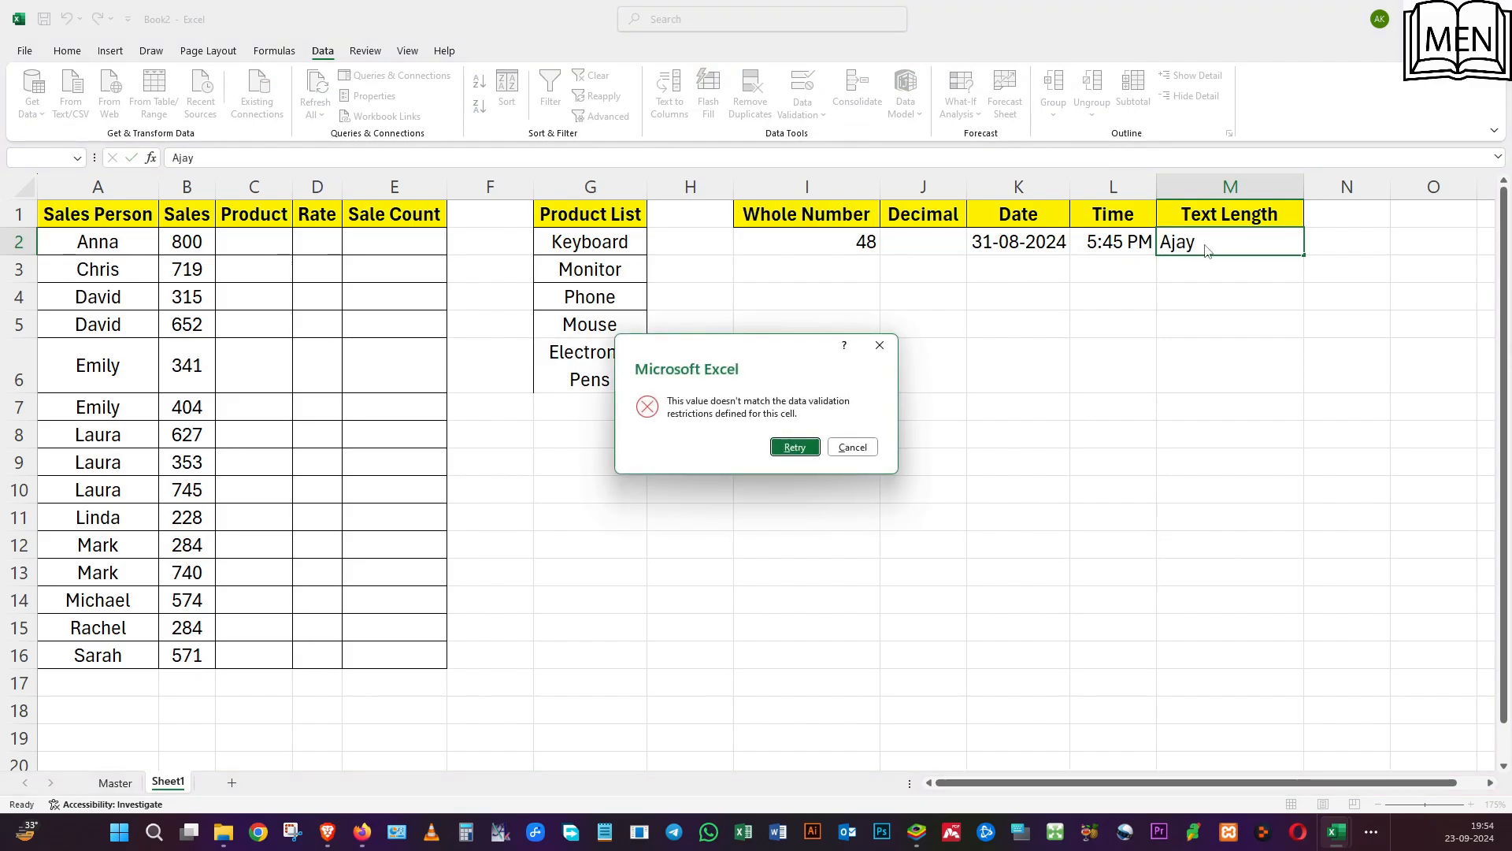
pyautogui.click(795, 447)
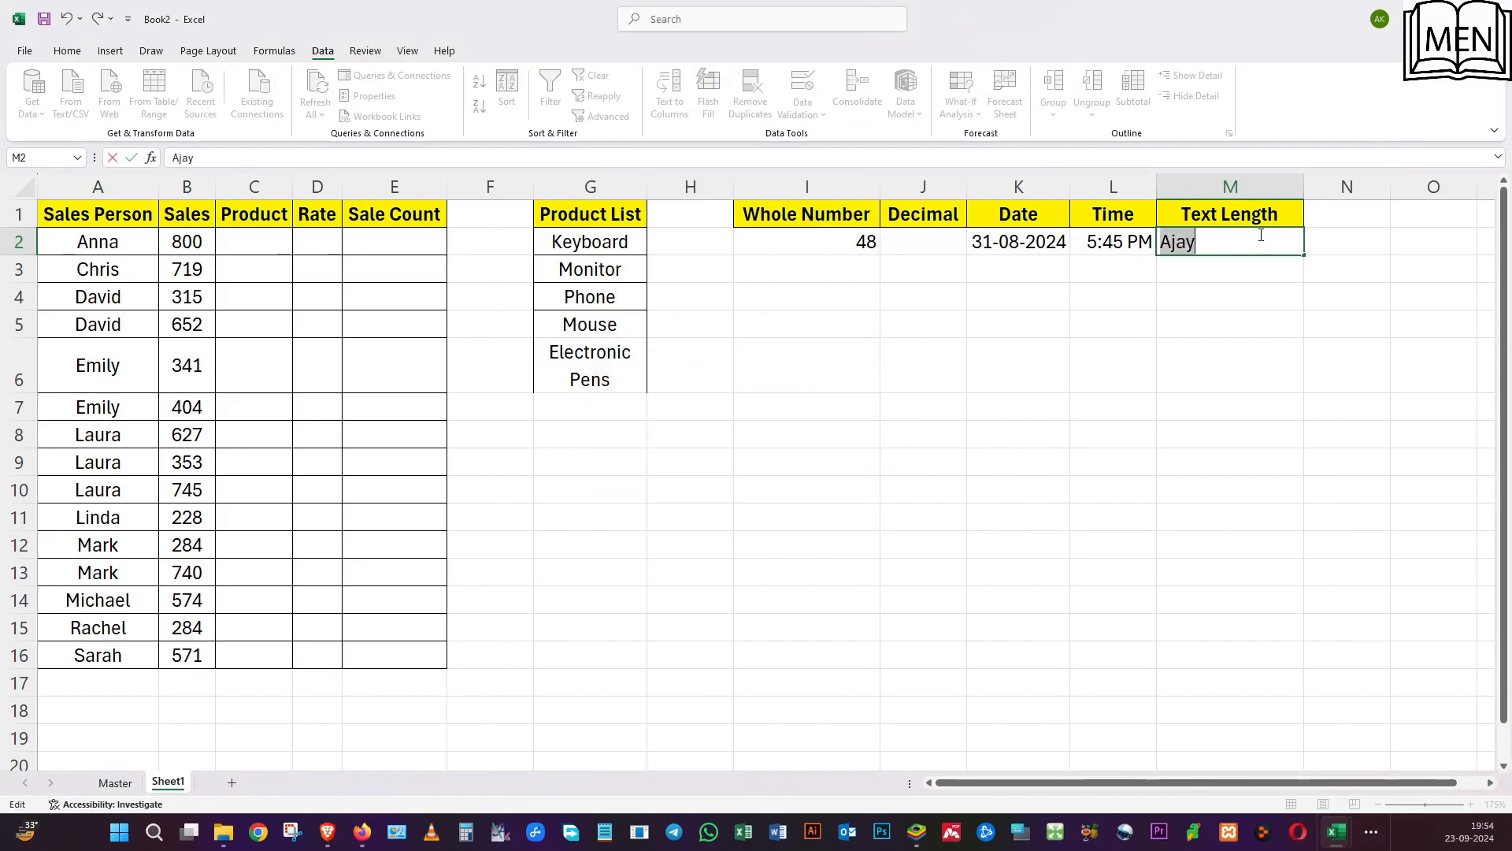
# Extend the name in M2 with "Sold 10 Monitors" to test the text length rule's upper limit.
pyautogui.click(1275, 231)
pyautogui.write('So')
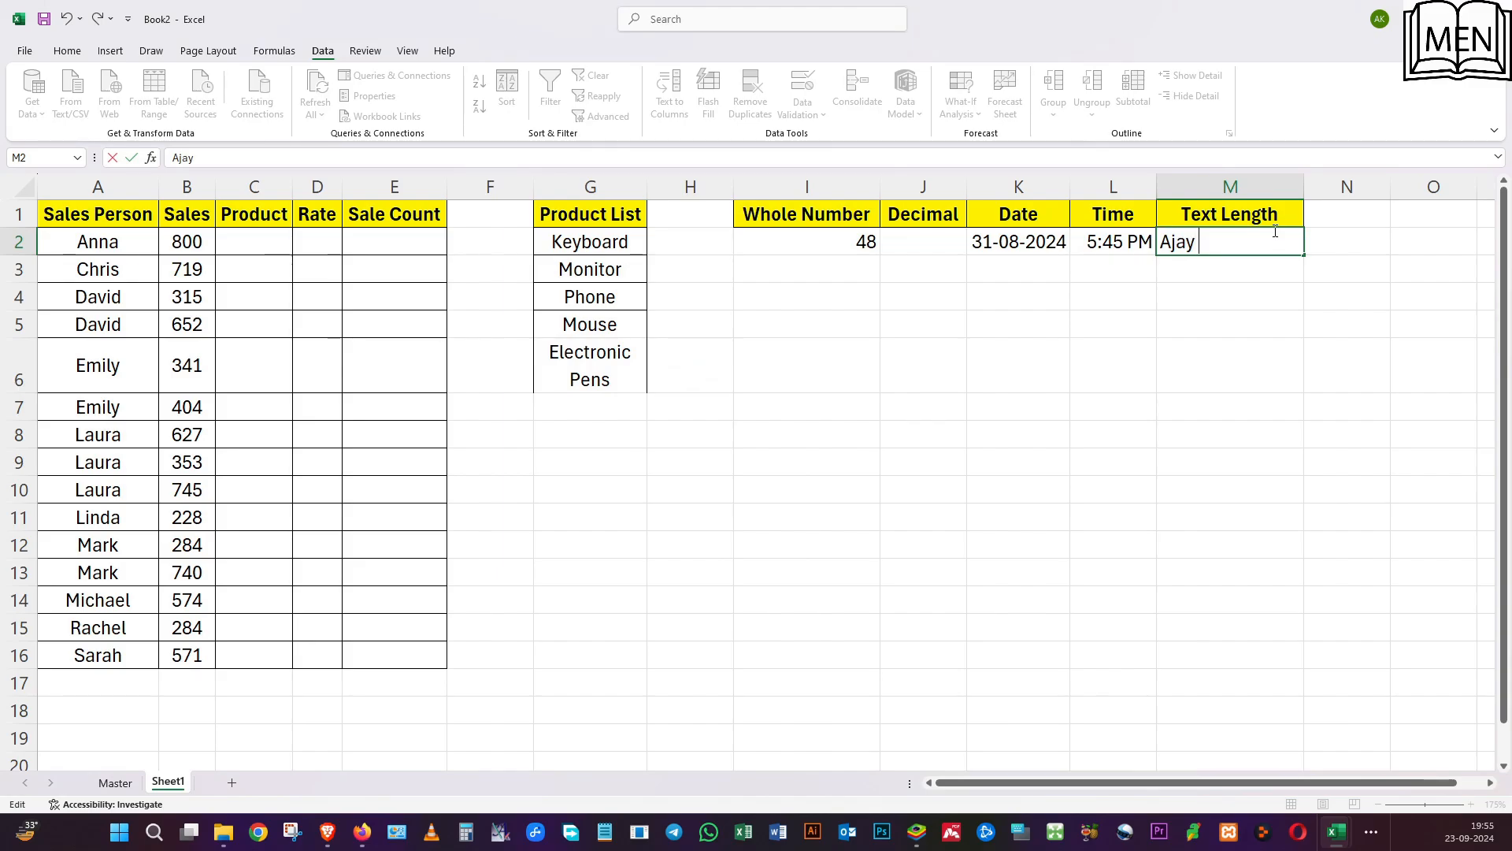
pyautogui.write('ld 10 Moni')
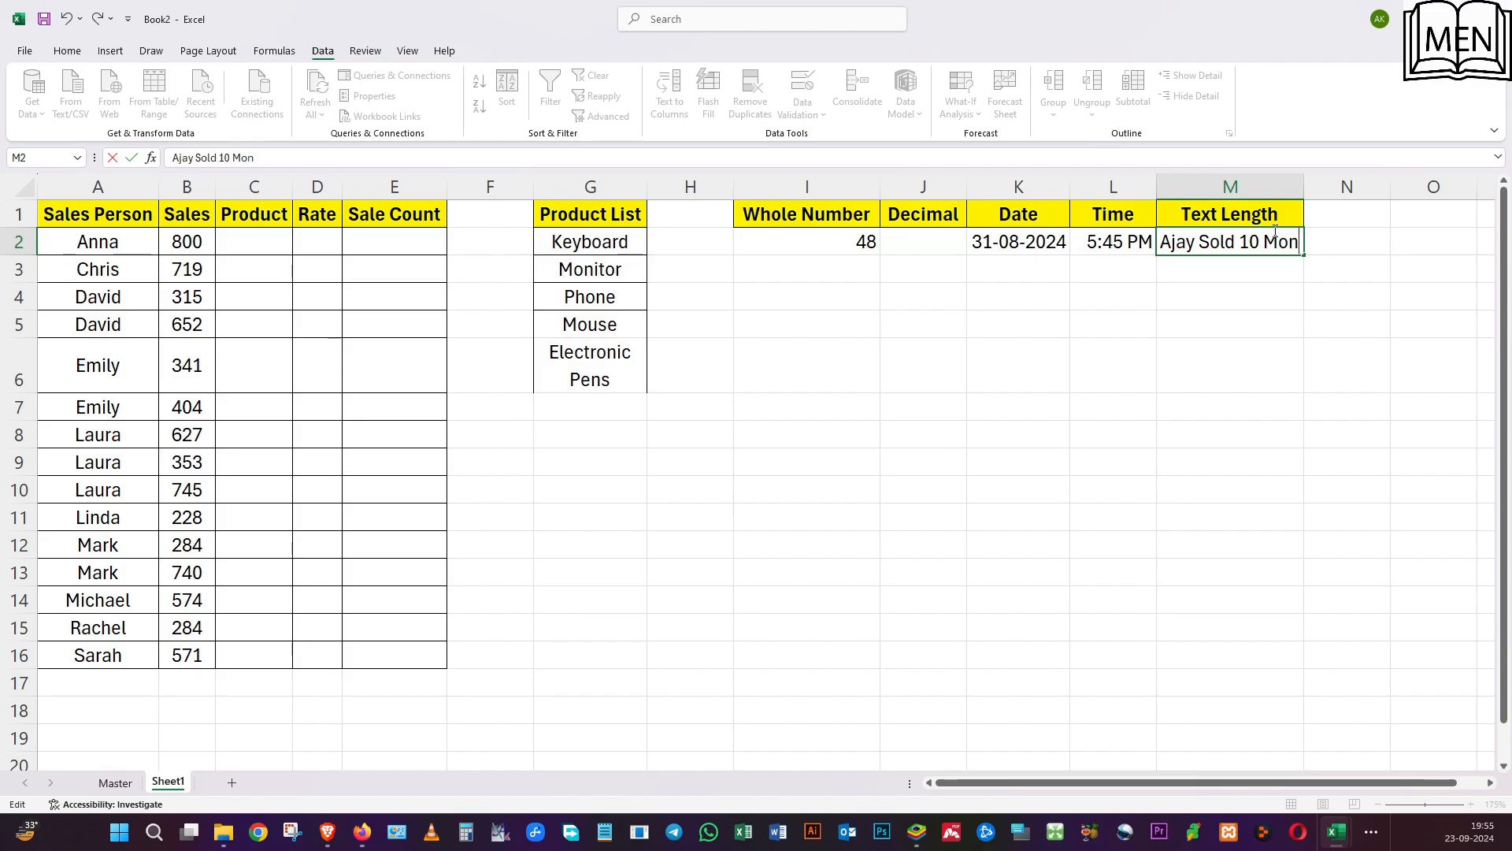
pyautogui.write('ors')
pyautogui.press('Return')
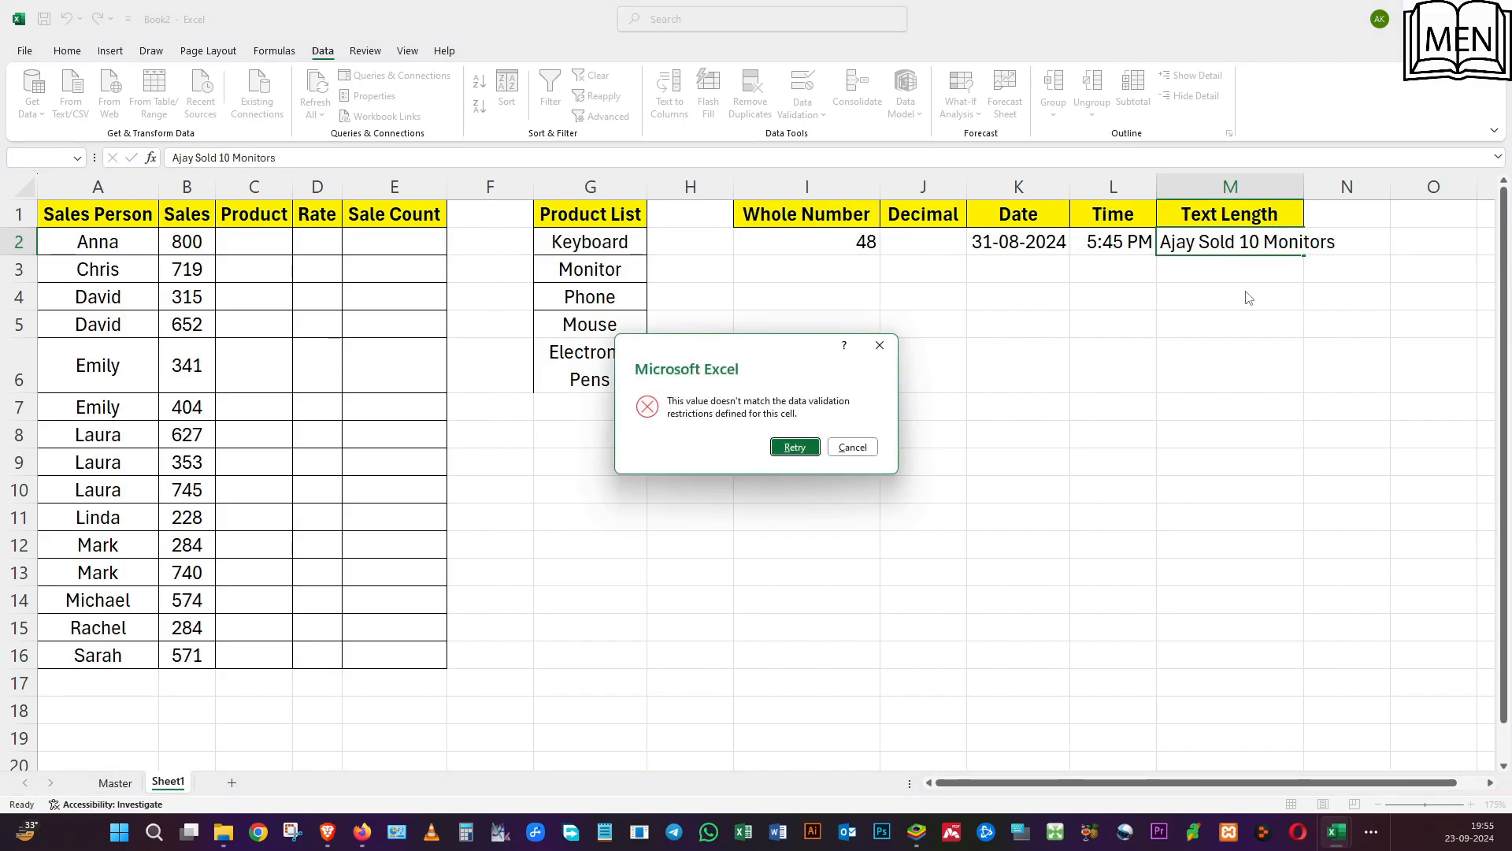
pyautogui.click(795, 447)
# Replace the rejected M2 text with the first name followed by "sold 10".
pyautogui.write('A')
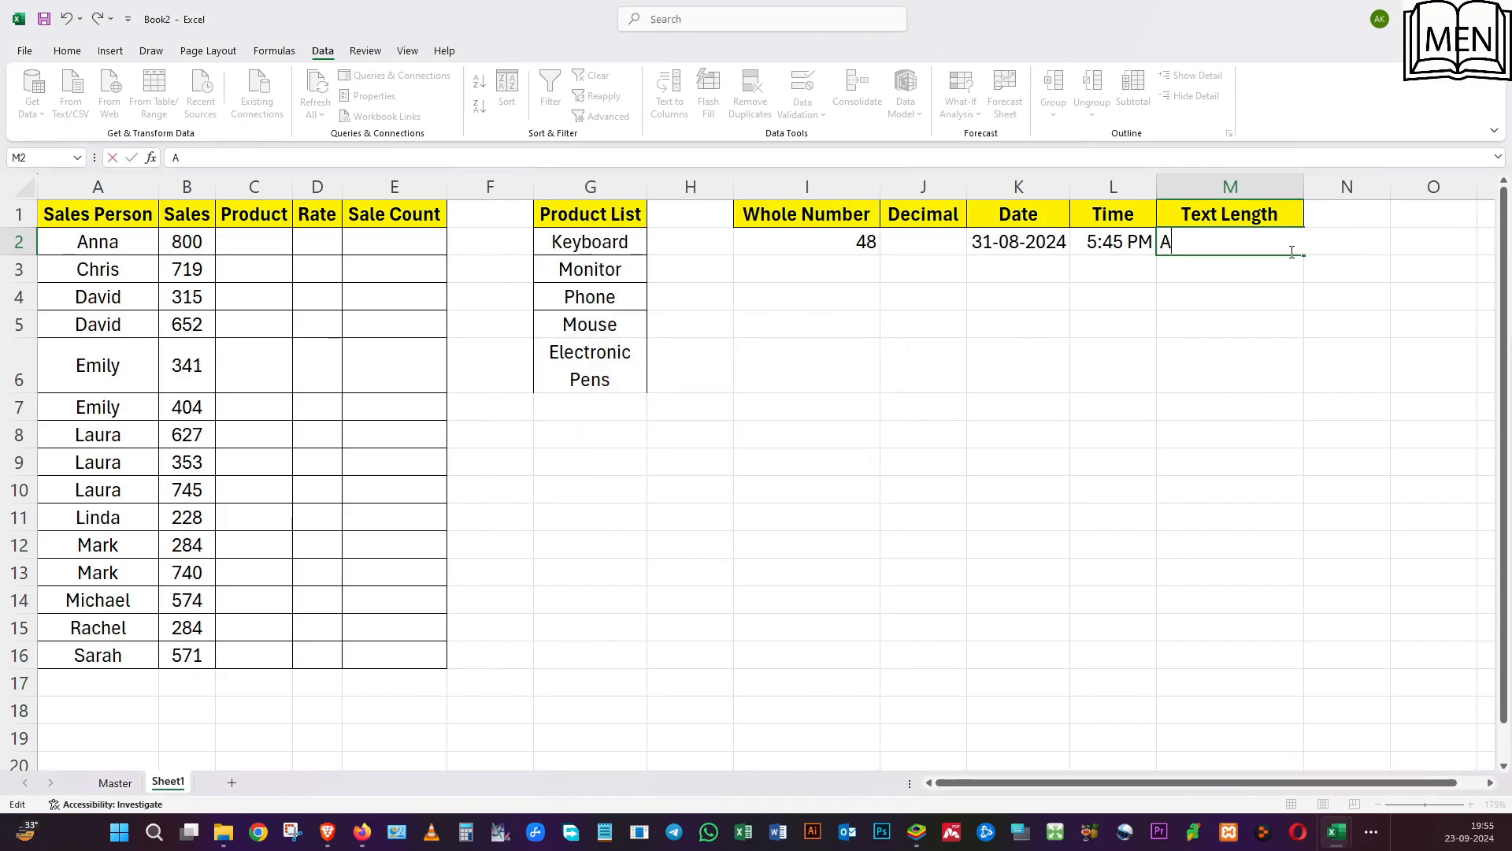
pyautogui.write('jay sold 10')
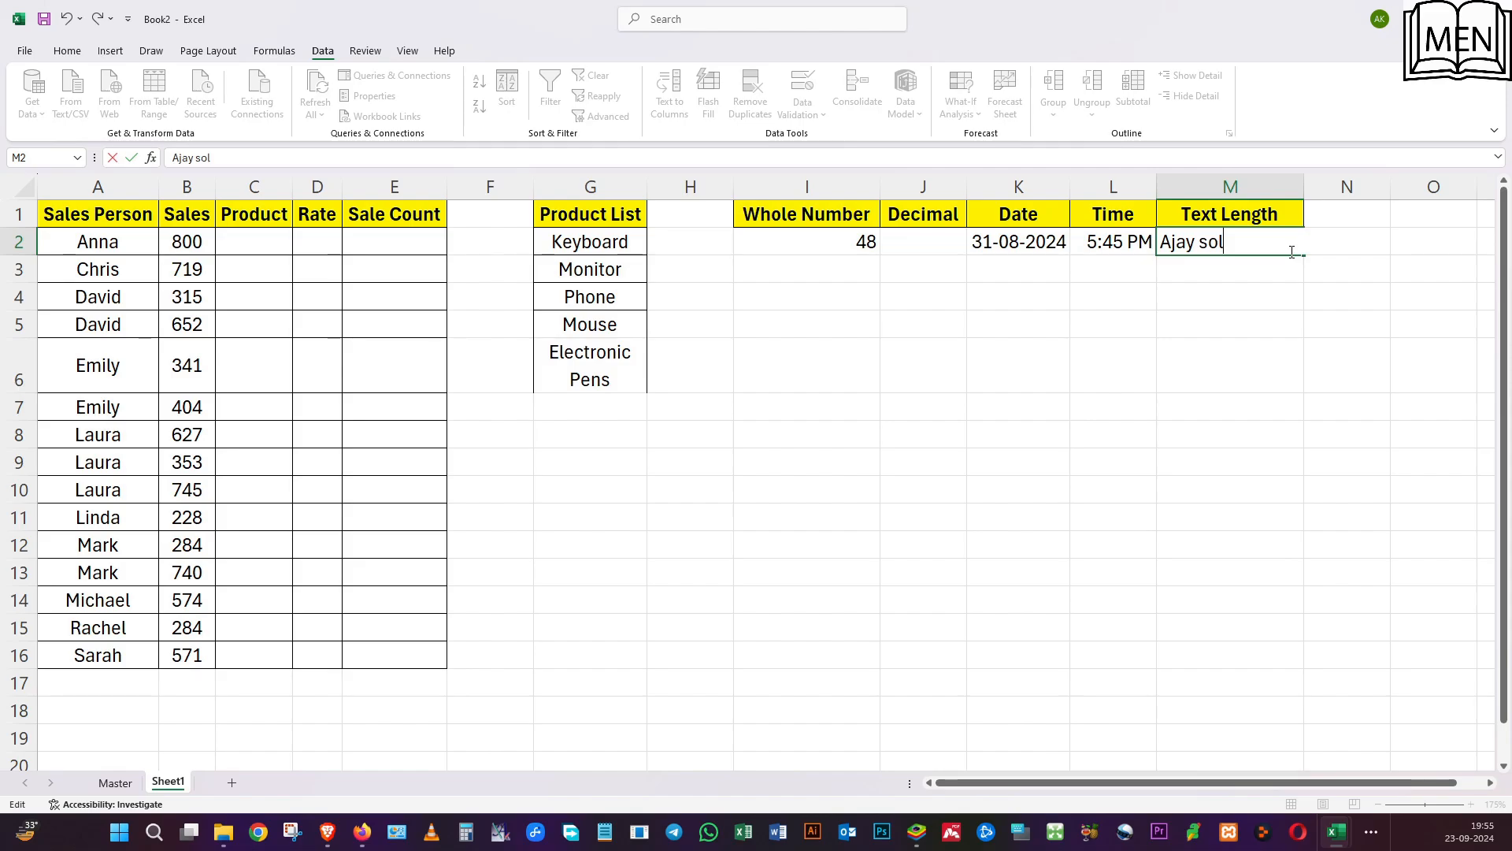
pyautogui.press('Return')
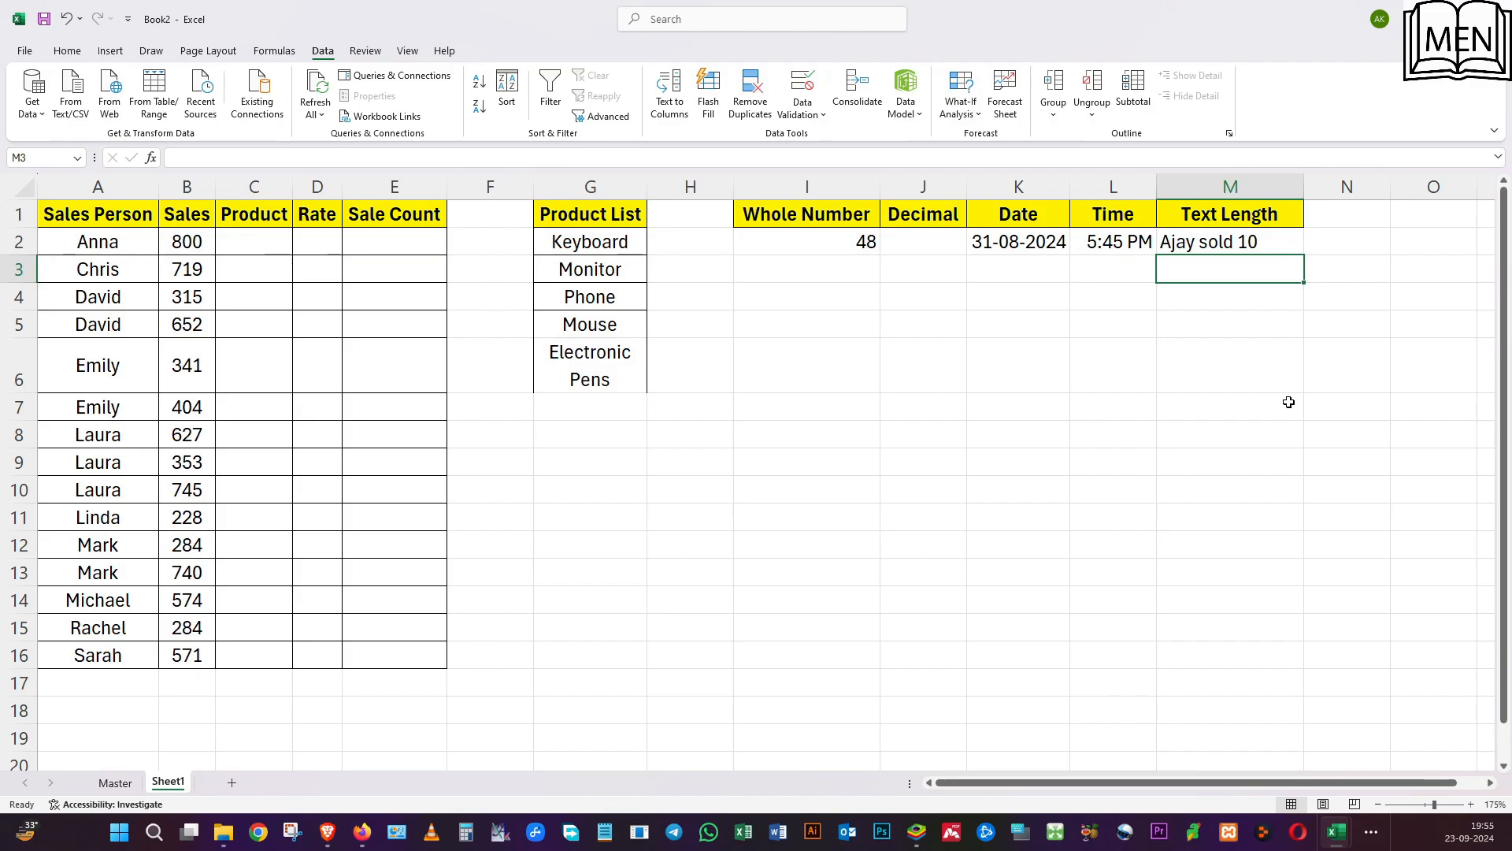
pyautogui.click(811, 91)
pyautogui.click(768, 257)
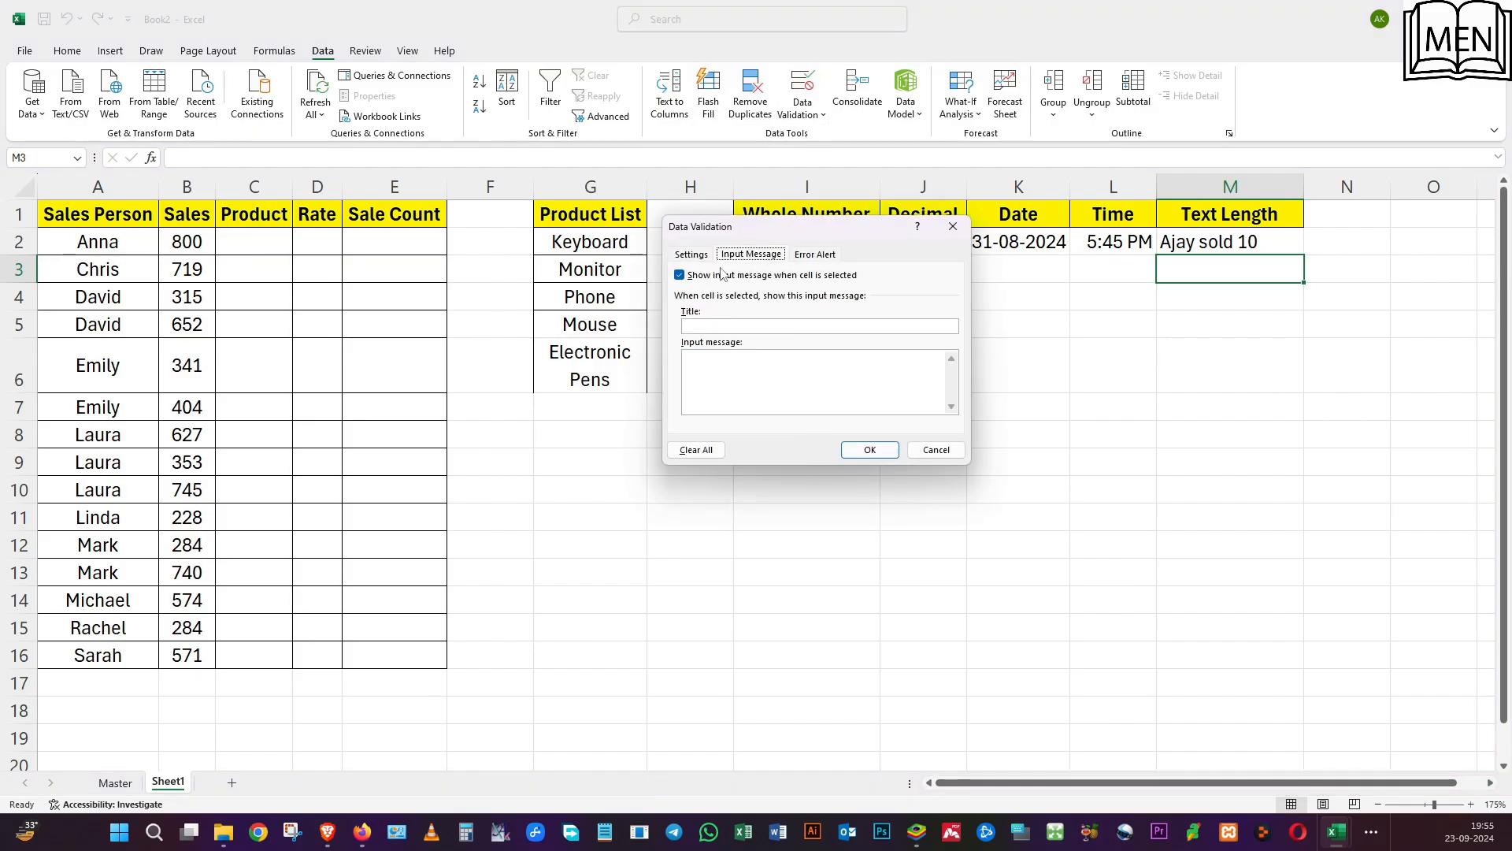
pyautogui.moveTo(770, 230); pyautogui.dragTo(862, 340)
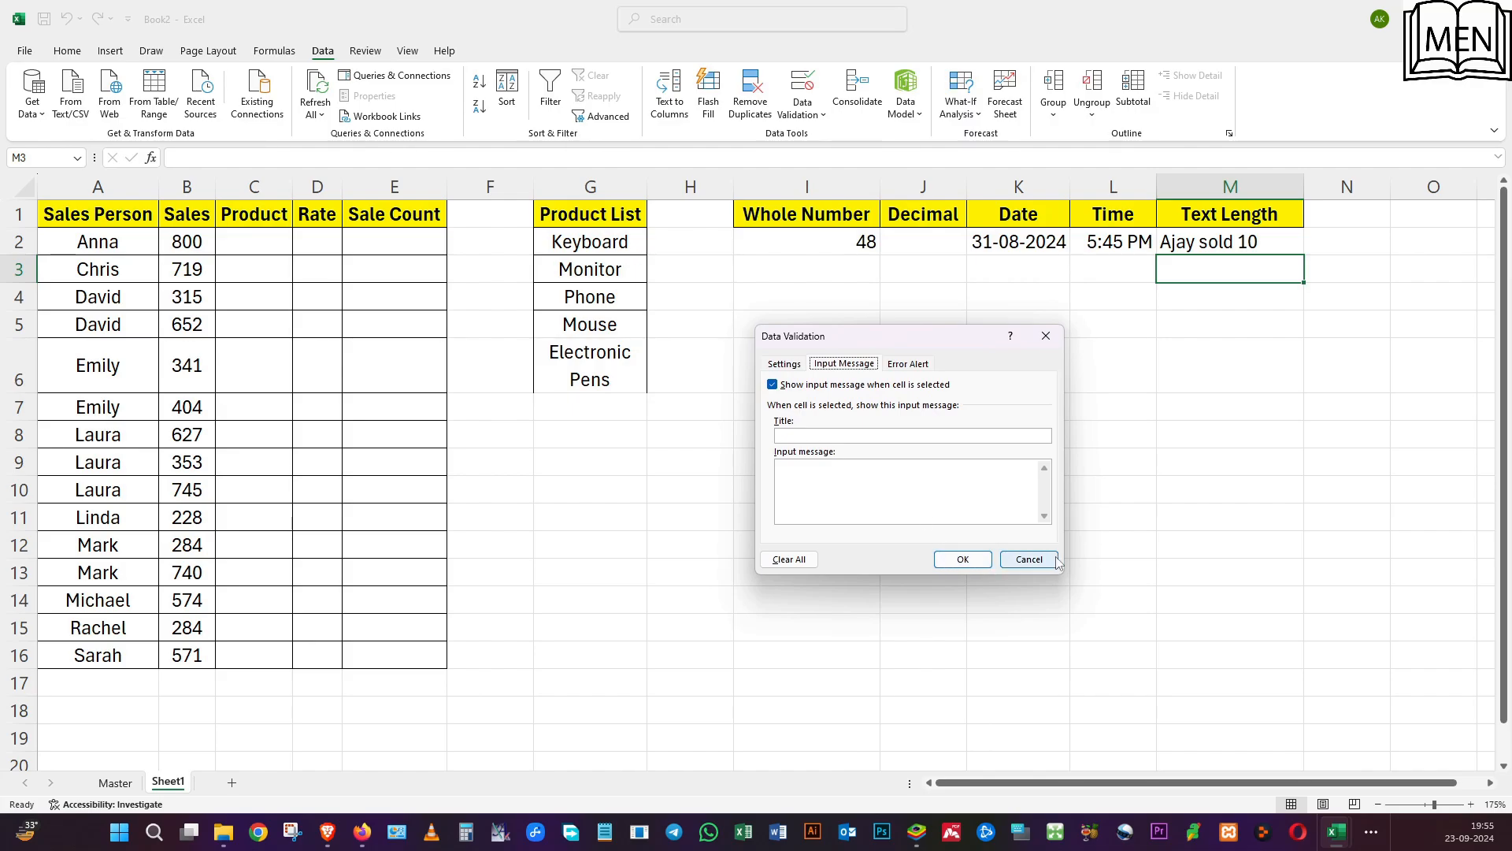
pyautogui.click(1028, 559)
# Start a data validation input message for Sale Count cell E2, titled "Emp ID".
pyautogui.click(330, 222)
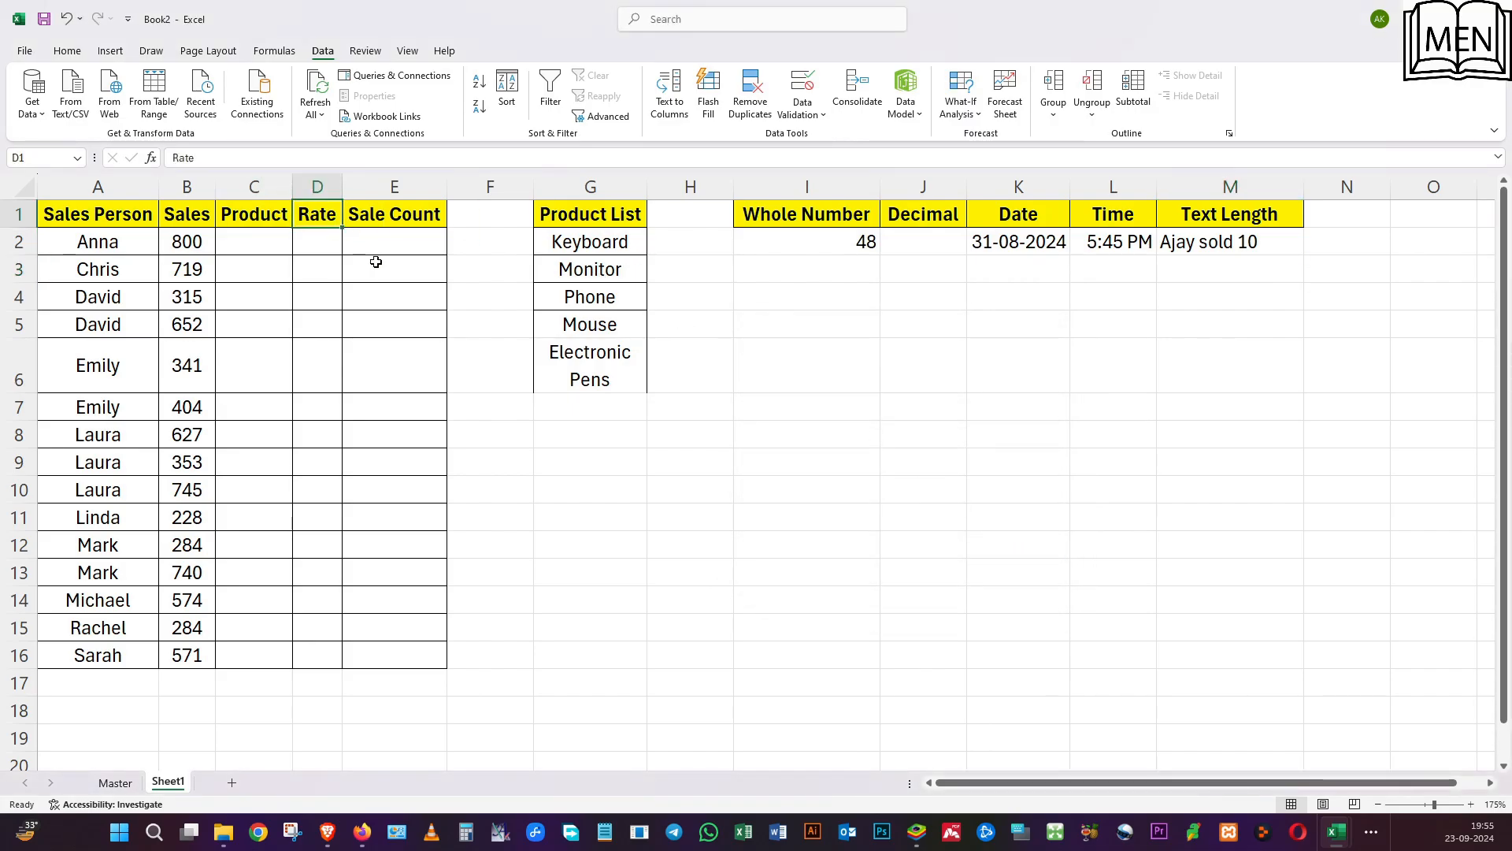
pyautogui.click(394, 241)
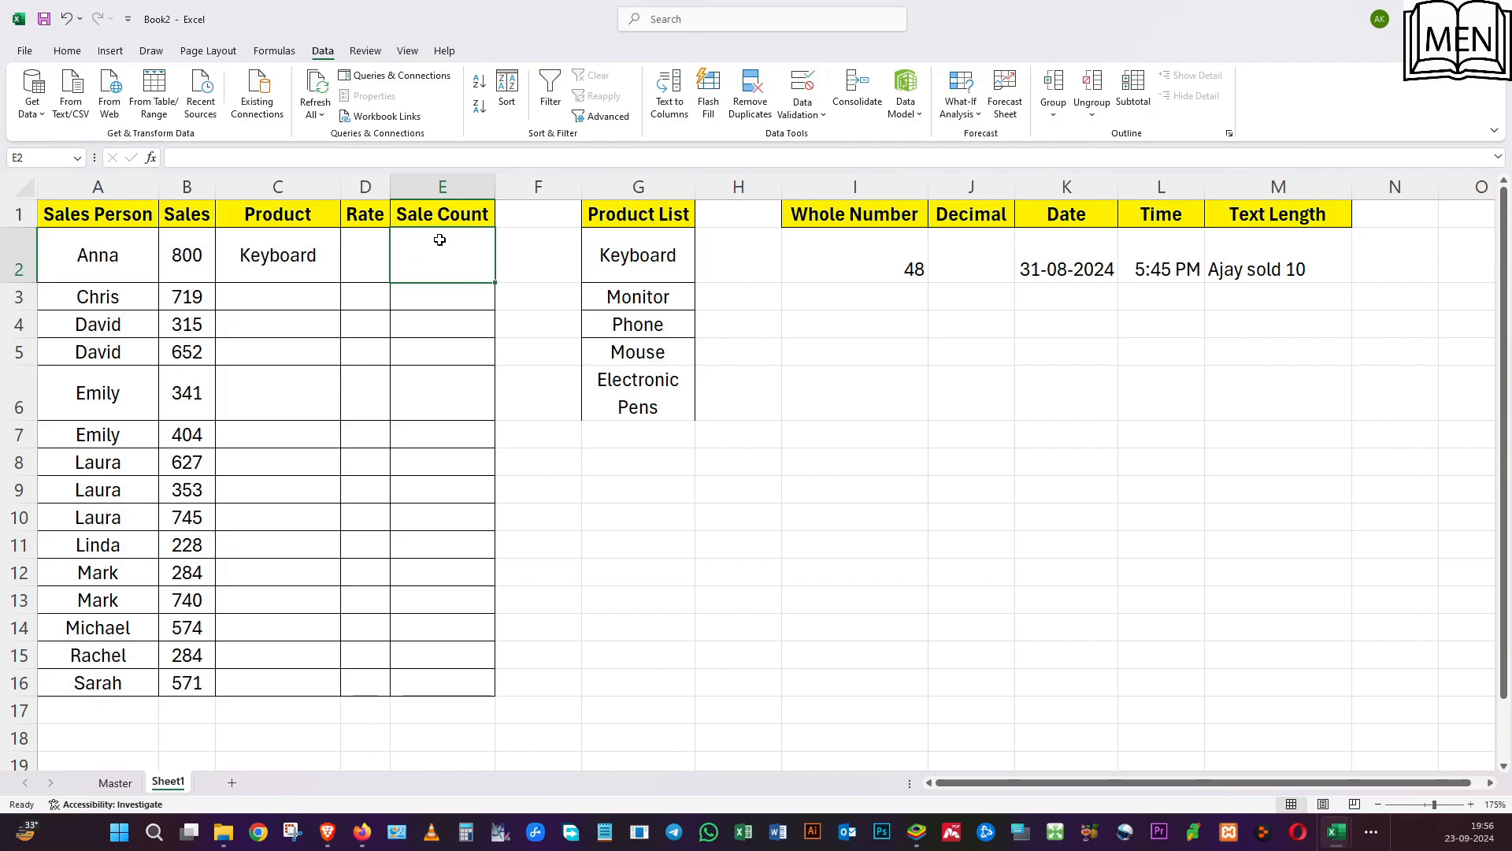
pyautogui.click(817, 90)
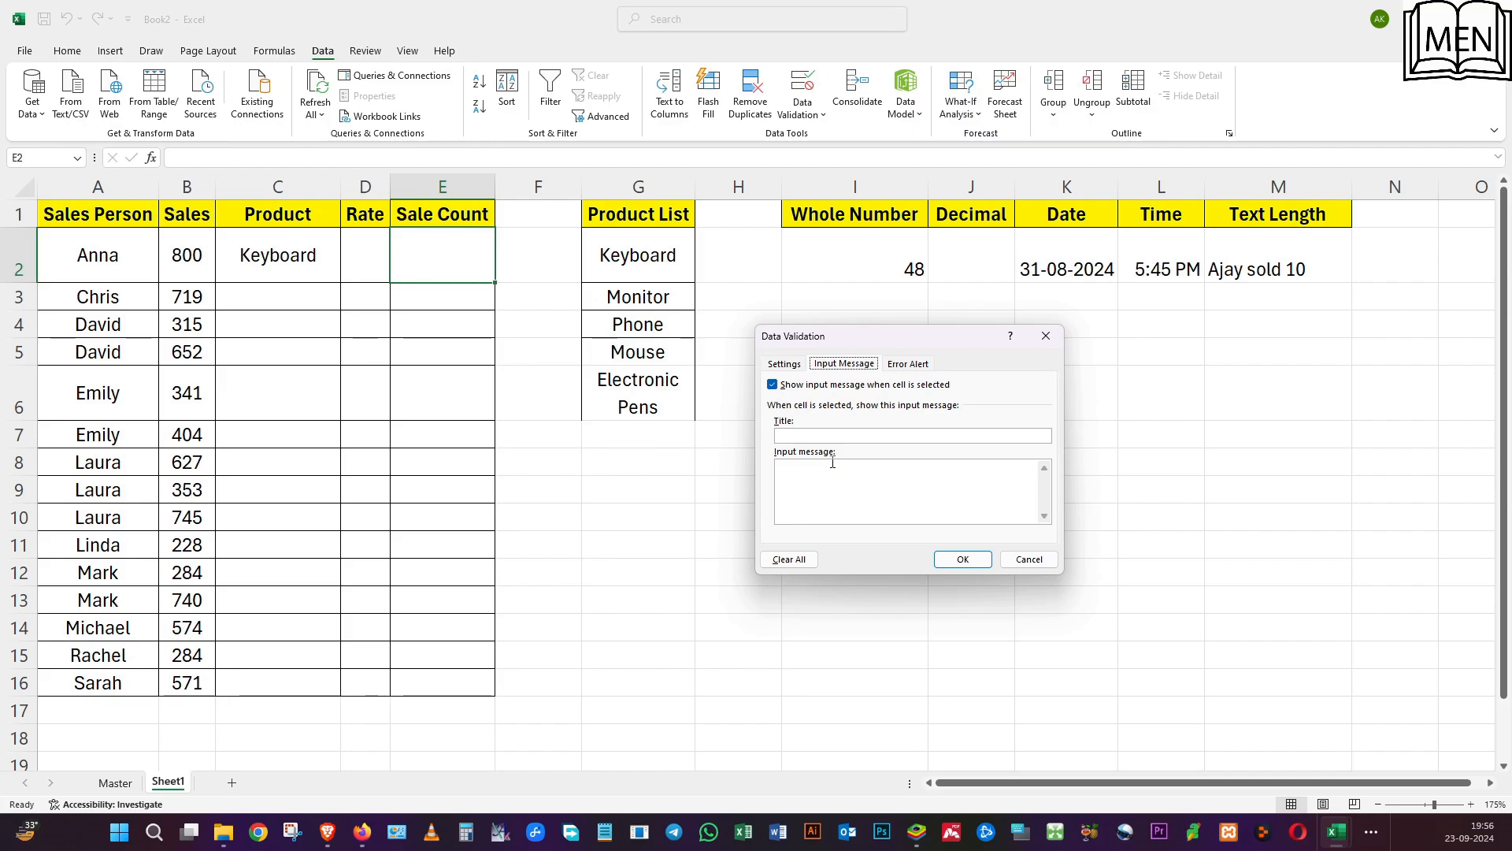
pyautogui.click(812, 437)
pyautogui.write('Emp ID')
# Add the input message "Please add you Emp ID at the end of sales count folloed by a #" to E2, and apply it.
pyautogui.click(832, 489)
pyautogui.write('Please Add')
pyautogui.write('a')
pyautogui.write(' you Emp ')
pyautogui.write('ID at')
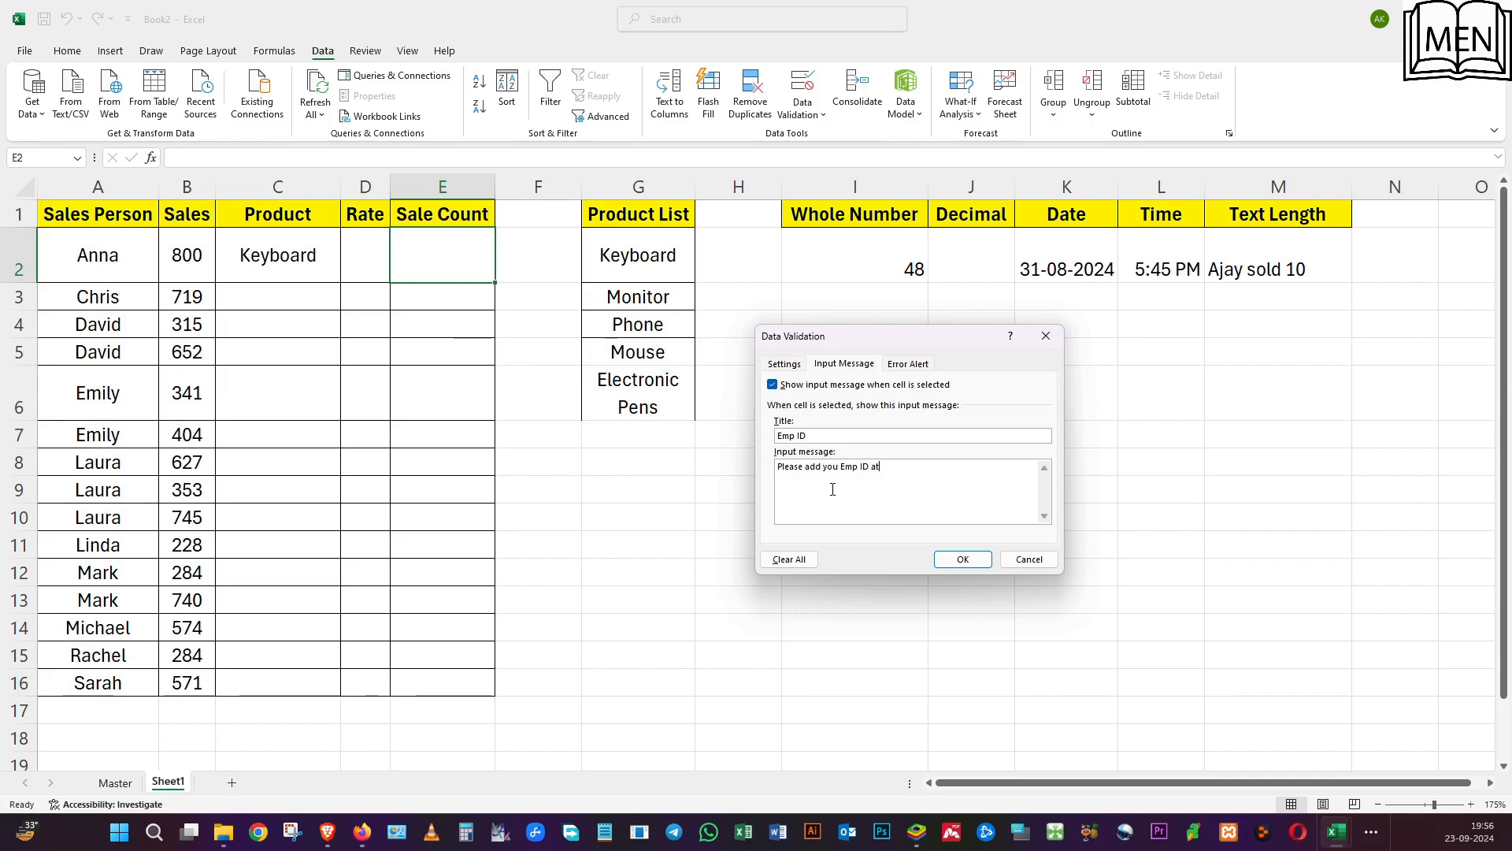
pyautogui.write(' the end of sales count folloed by a ')
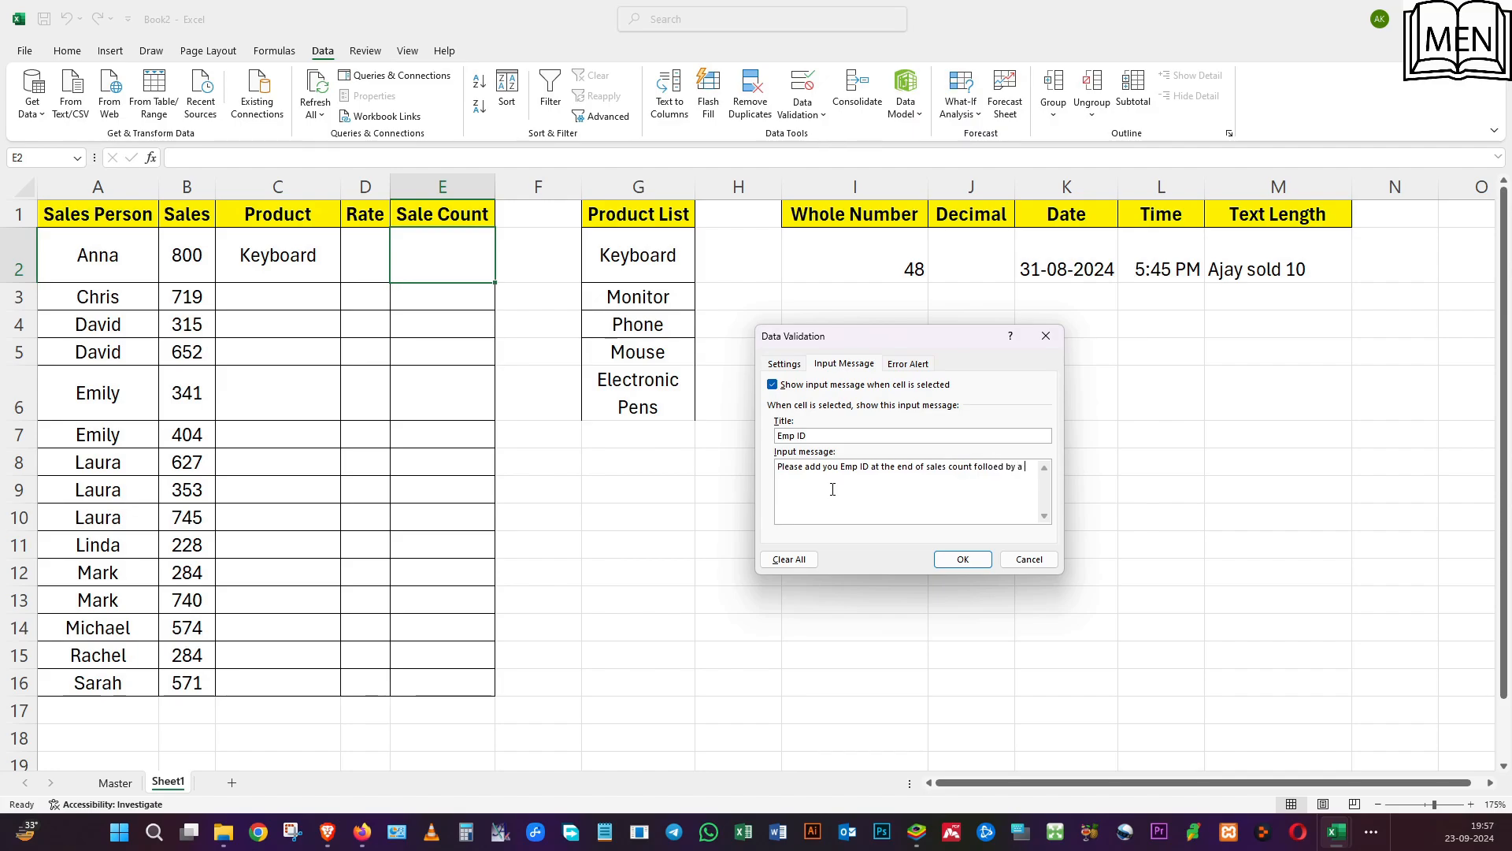
pyautogui.write('#')
pyautogui.click(961, 557)
# Check the input message by moving through I10, A2 and C2 to the Sale Count cell E2.
pyautogui.click(867, 517)
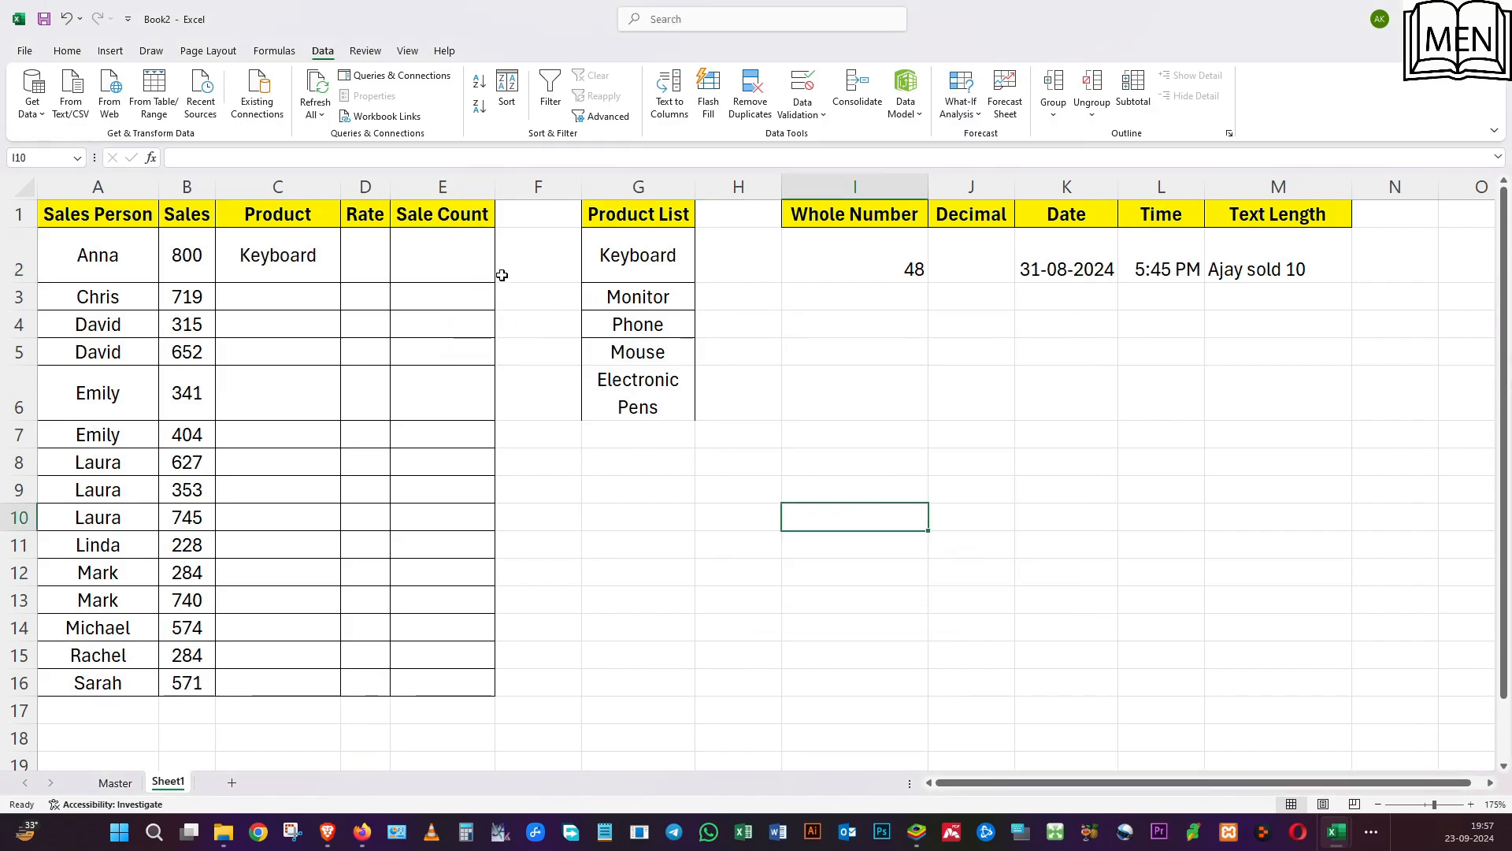
pyautogui.click(155, 249)
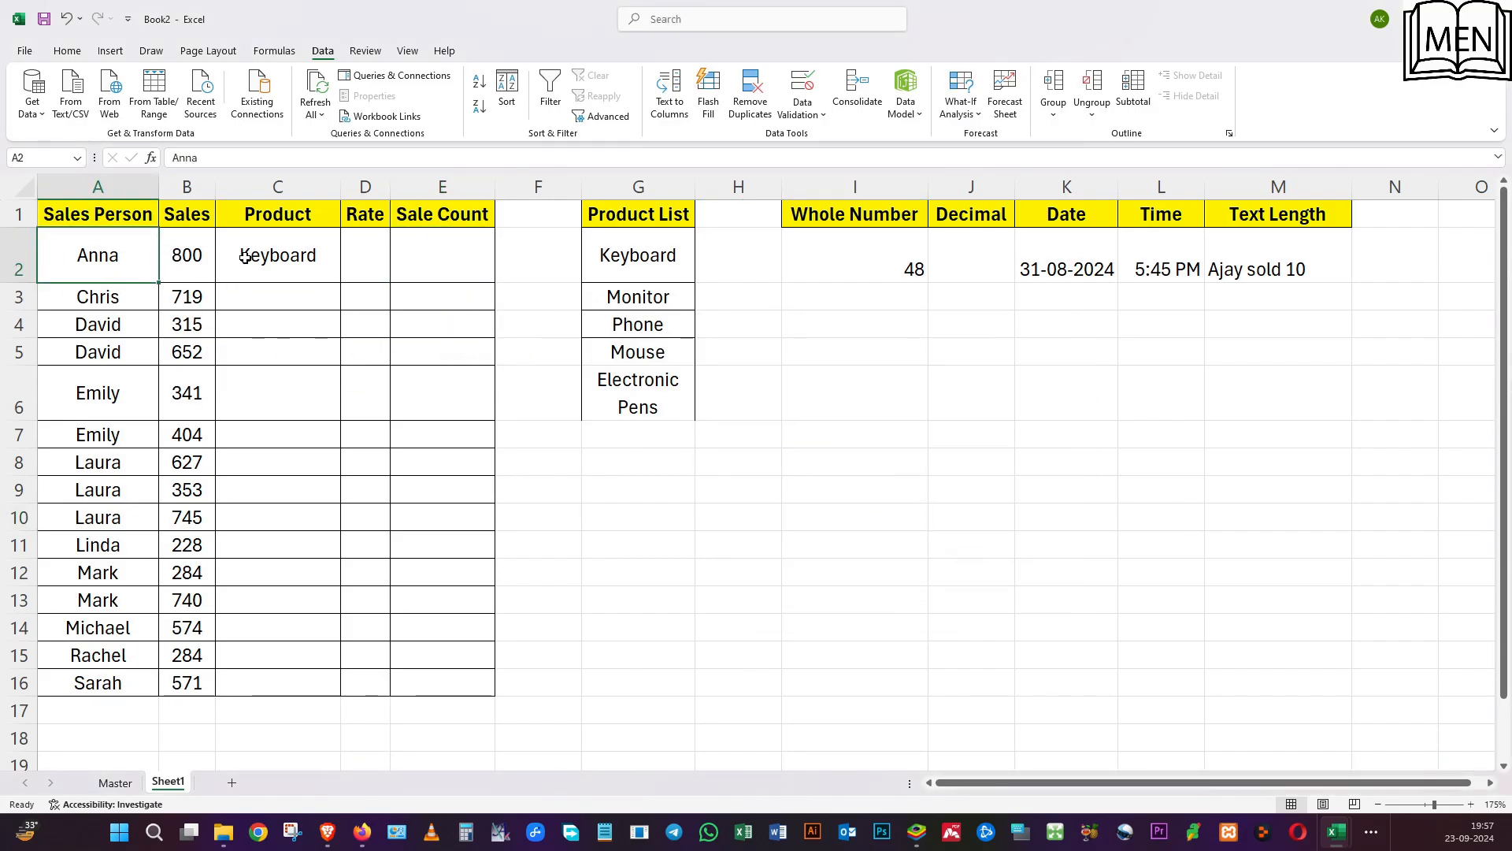
pyautogui.click(244, 255)
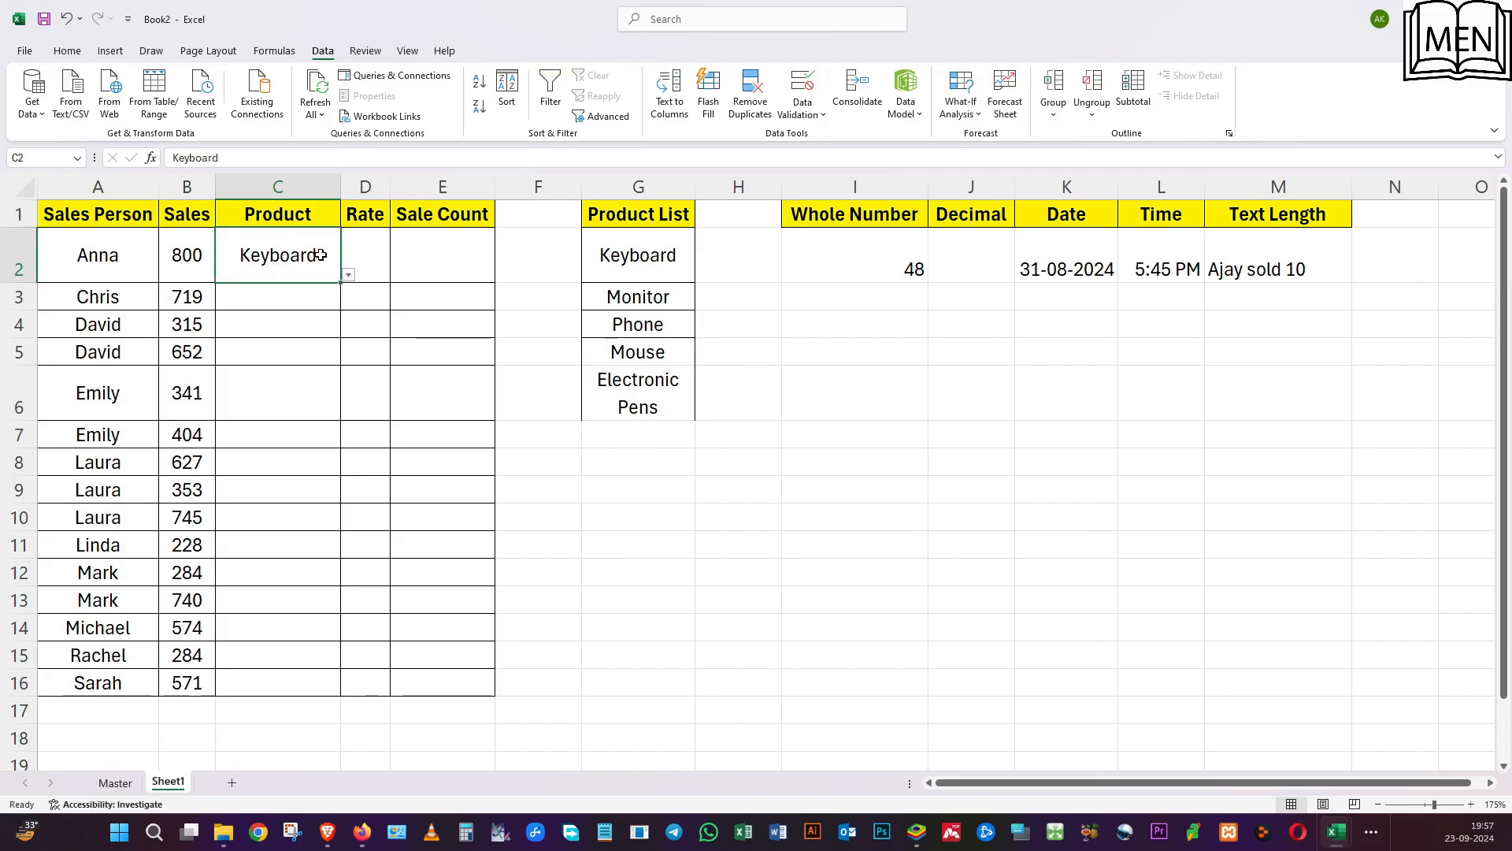
pyautogui.click(433, 262)
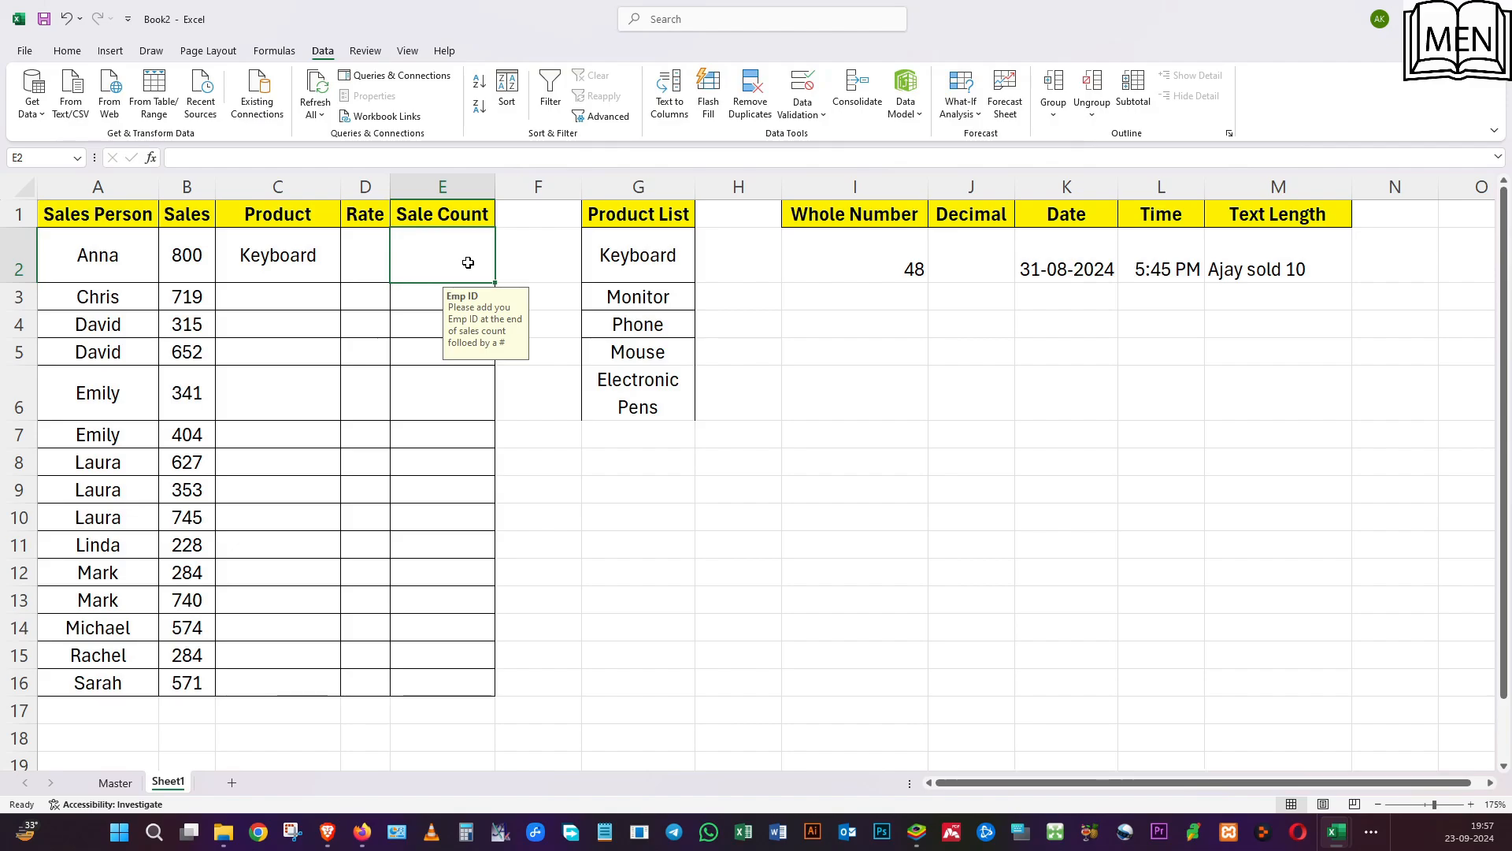
# Try 52 in I2 to view the whole number rule's default error alert, and cancel the entry.
pyautogui.click(644, 260)
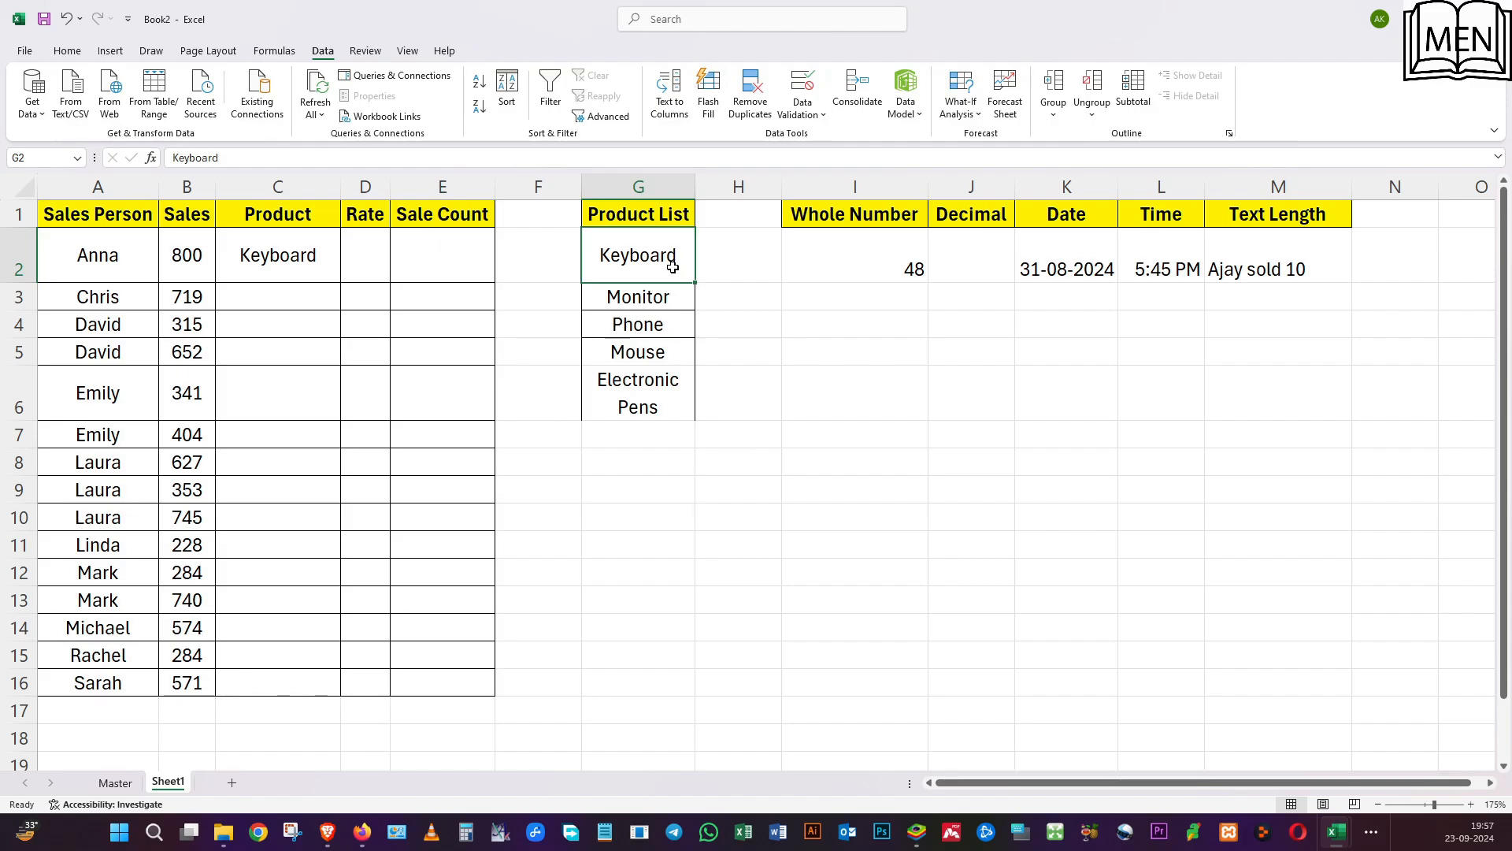
pyautogui.click(973, 262)
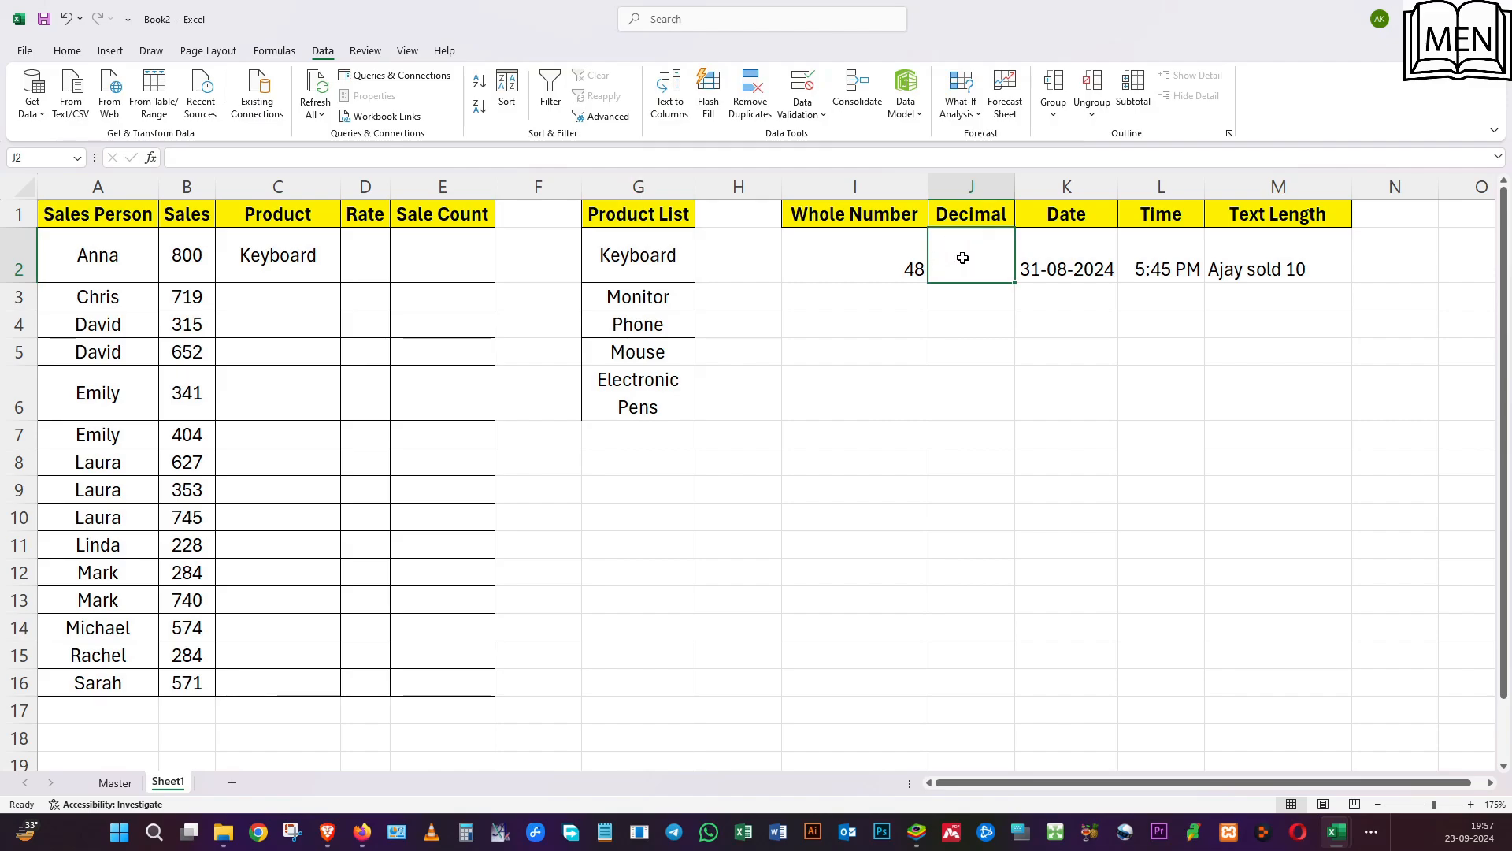
pyautogui.click(864, 247)
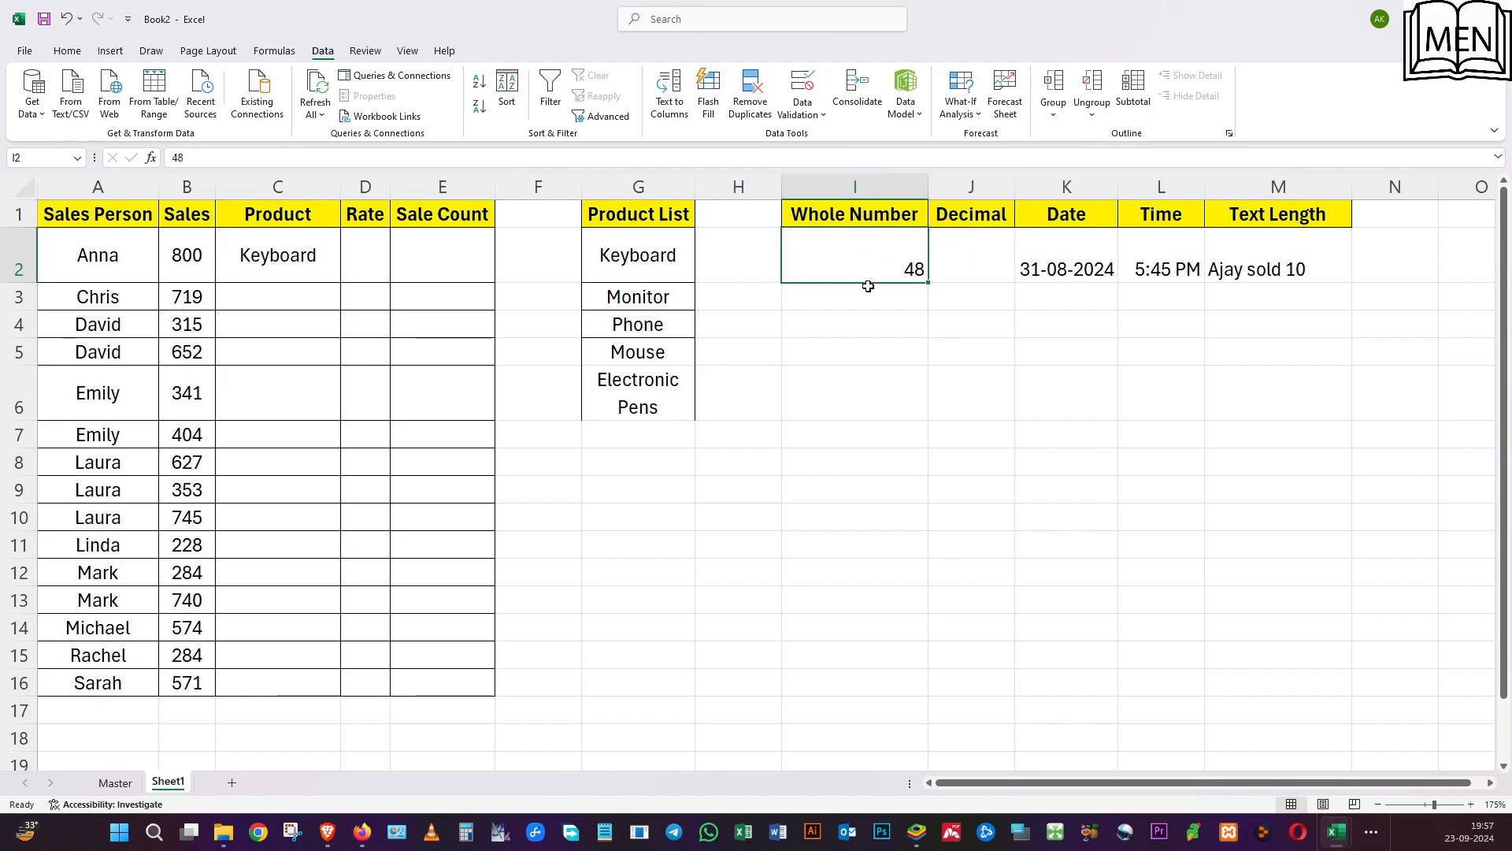
pyautogui.write('52')
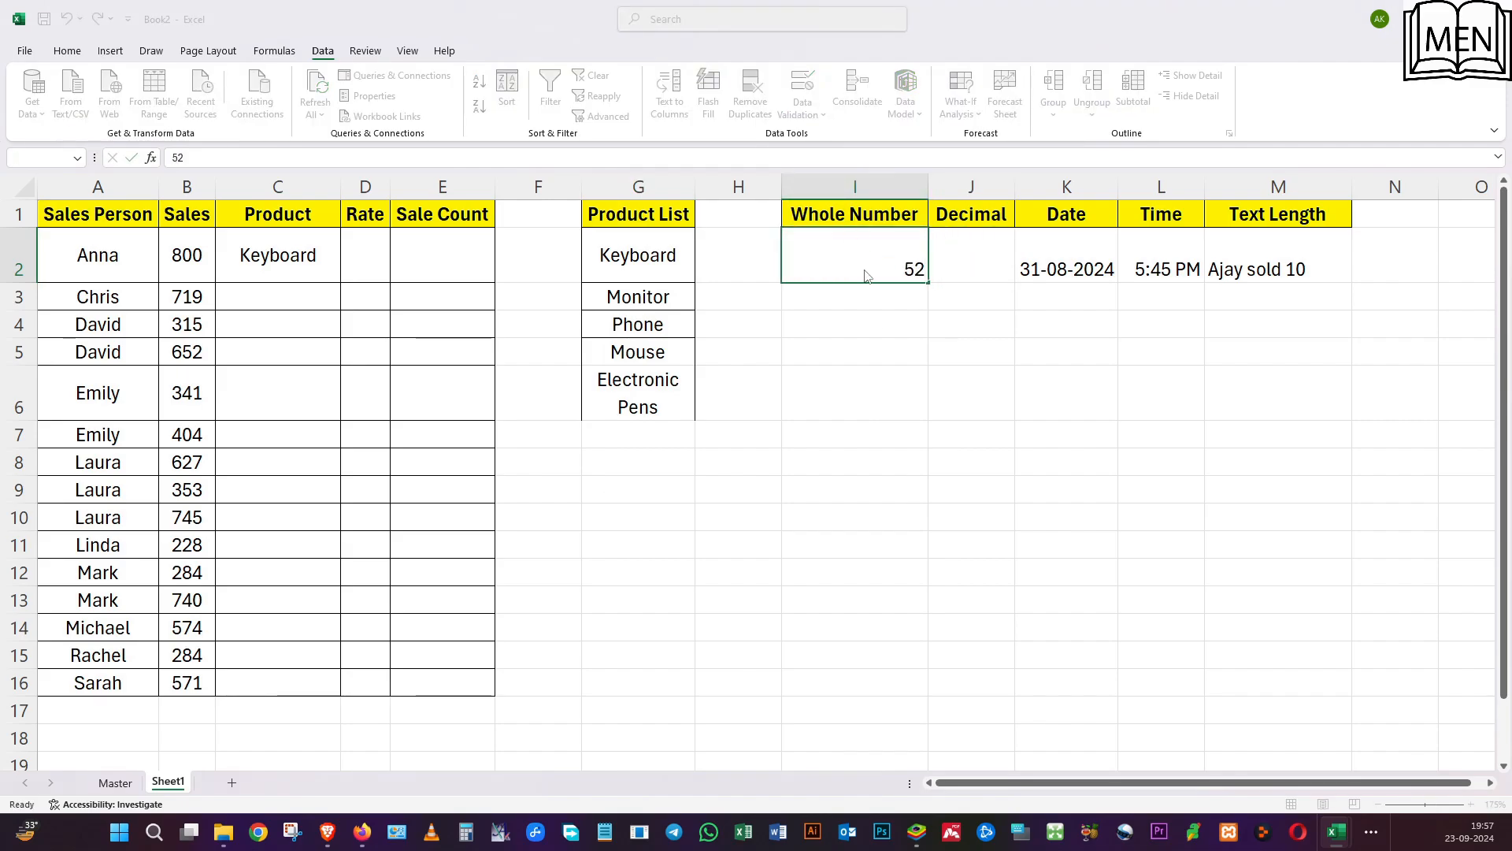
pyautogui.press('Return')
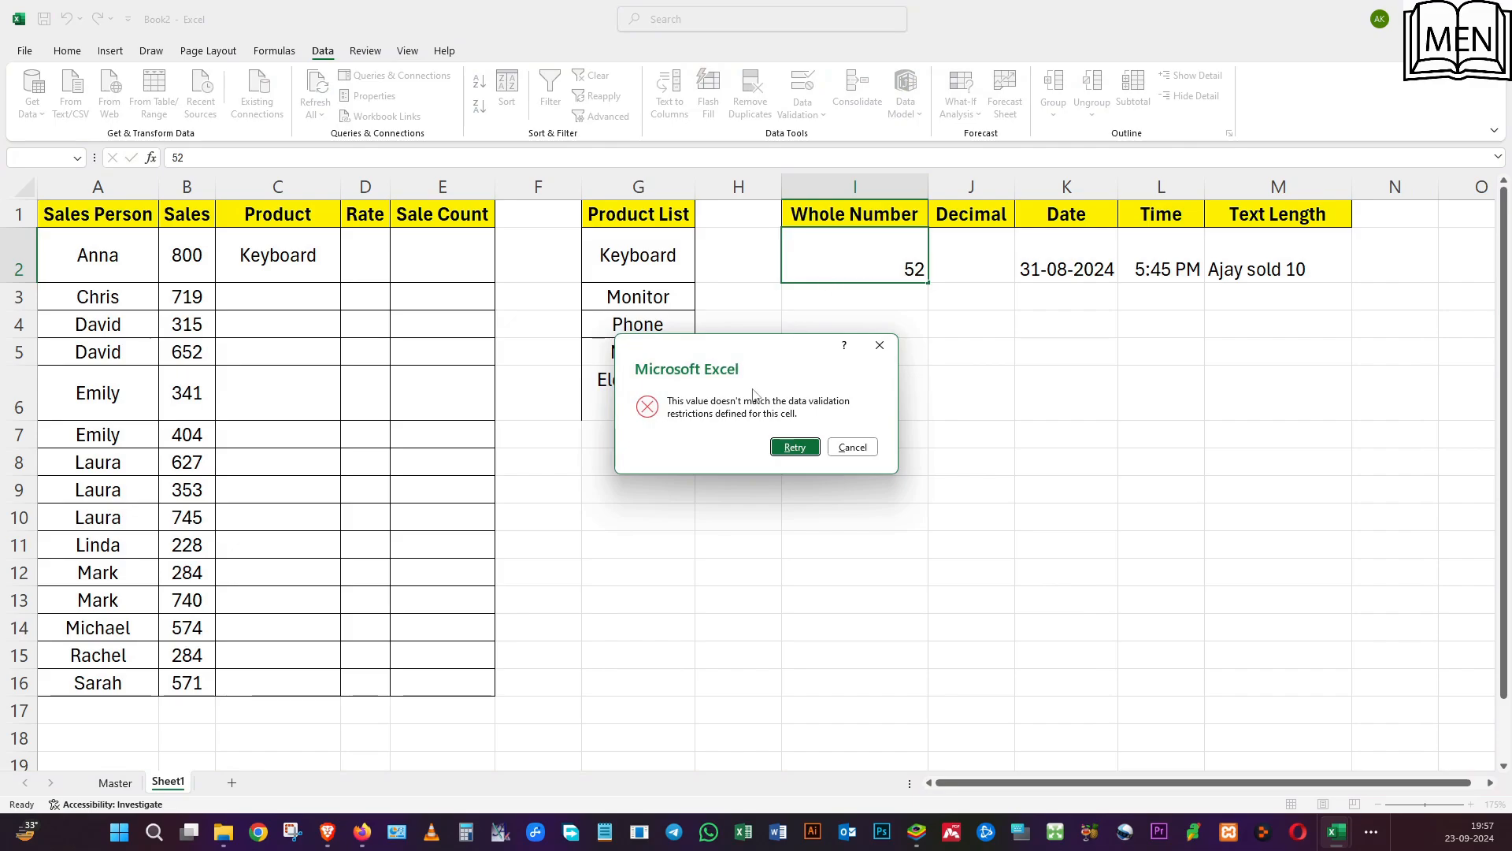
pyautogui.click(795, 448)
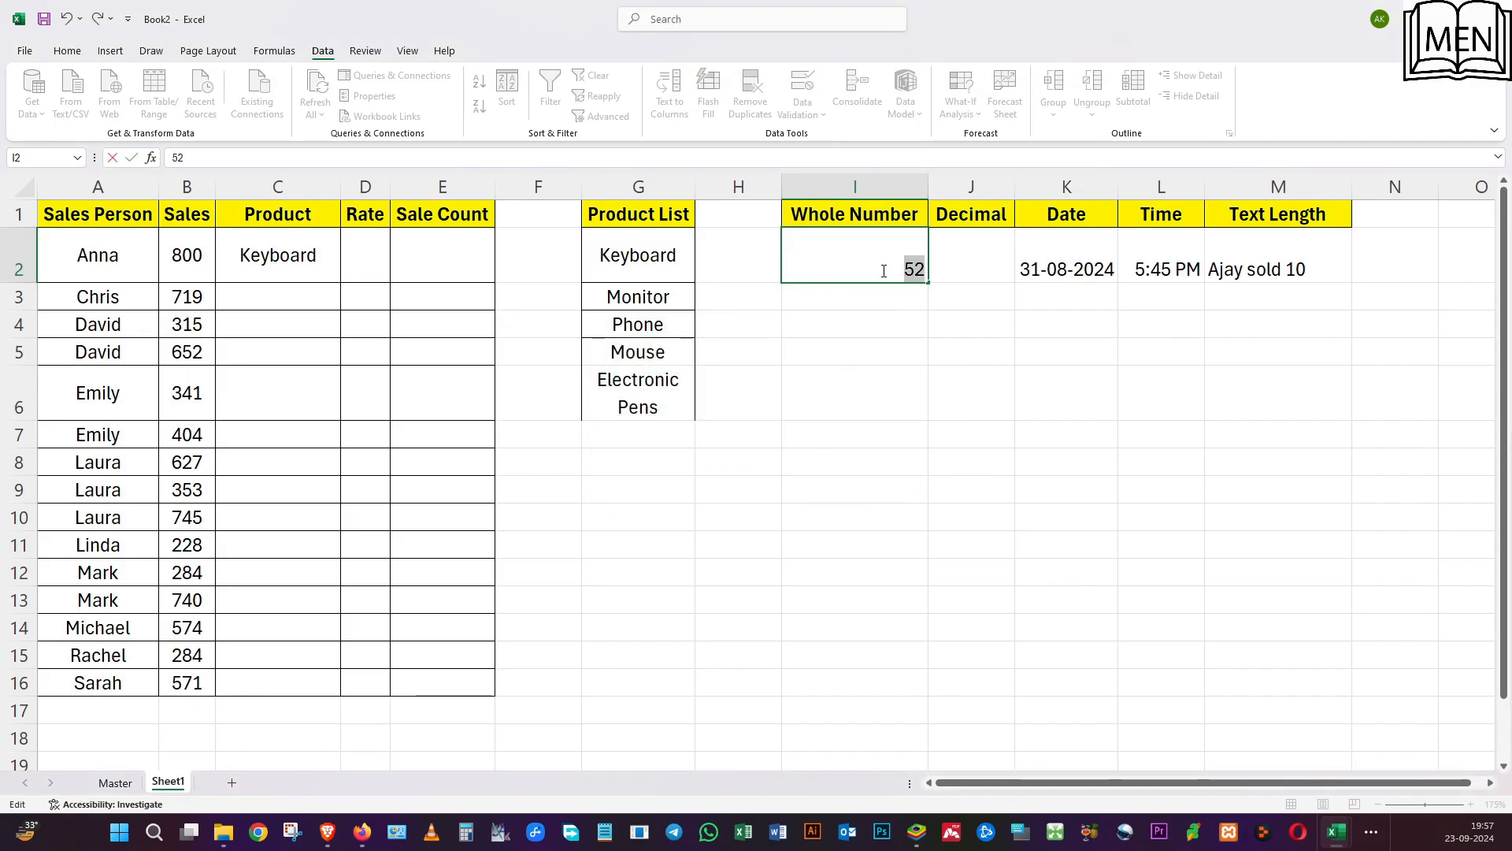
pyautogui.press('Return')
pyautogui.press('Escape')
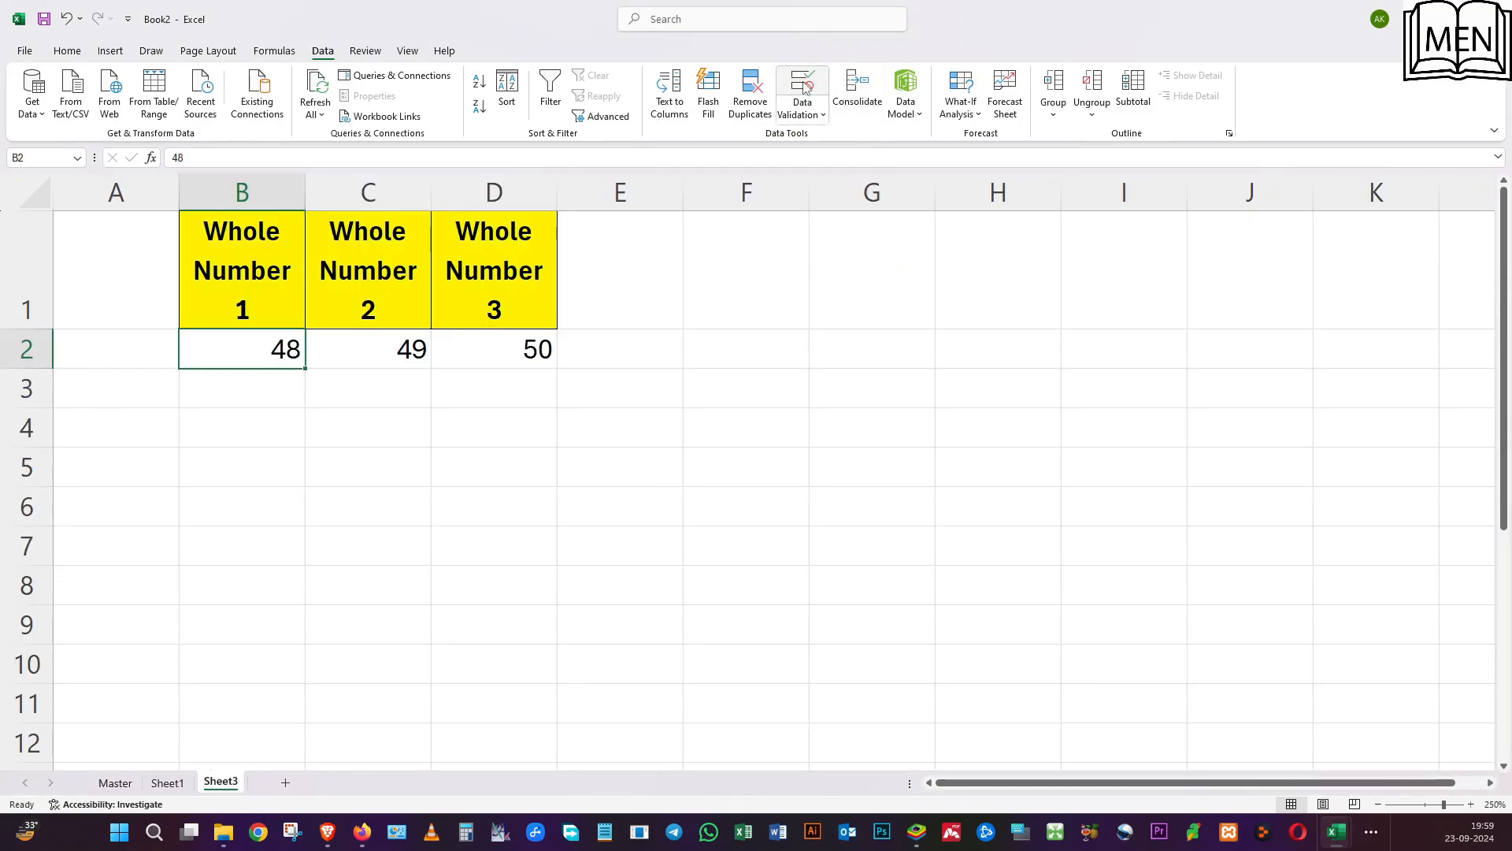
# Give the whole number rule in B2 on Sheet3 a Stop-style error alert titled "STOP".
pyautogui.click(803, 88)
pyautogui.click(791, 365)
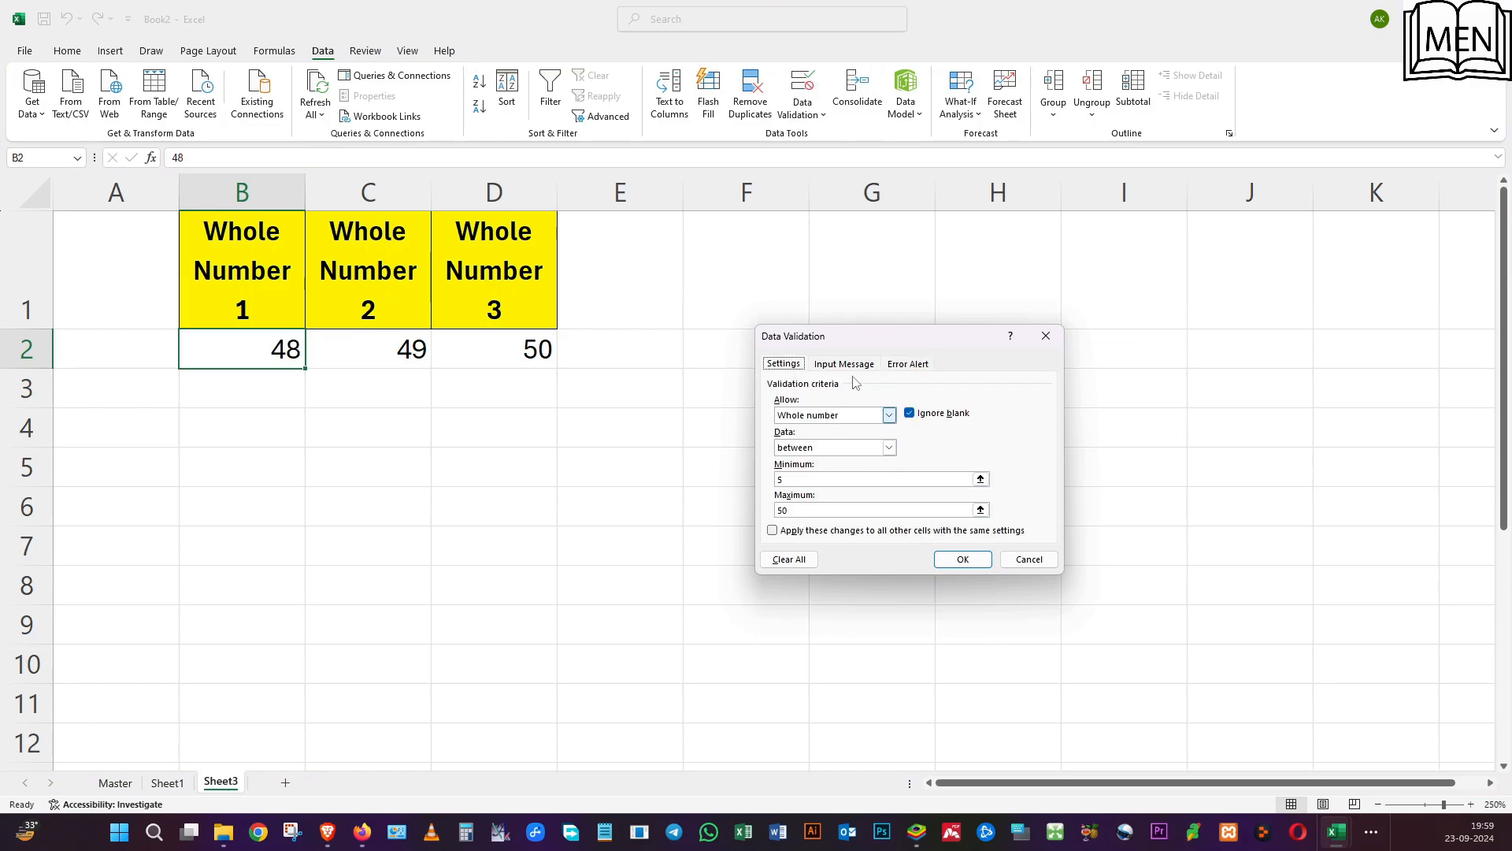
pyautogui.click(895, 367)
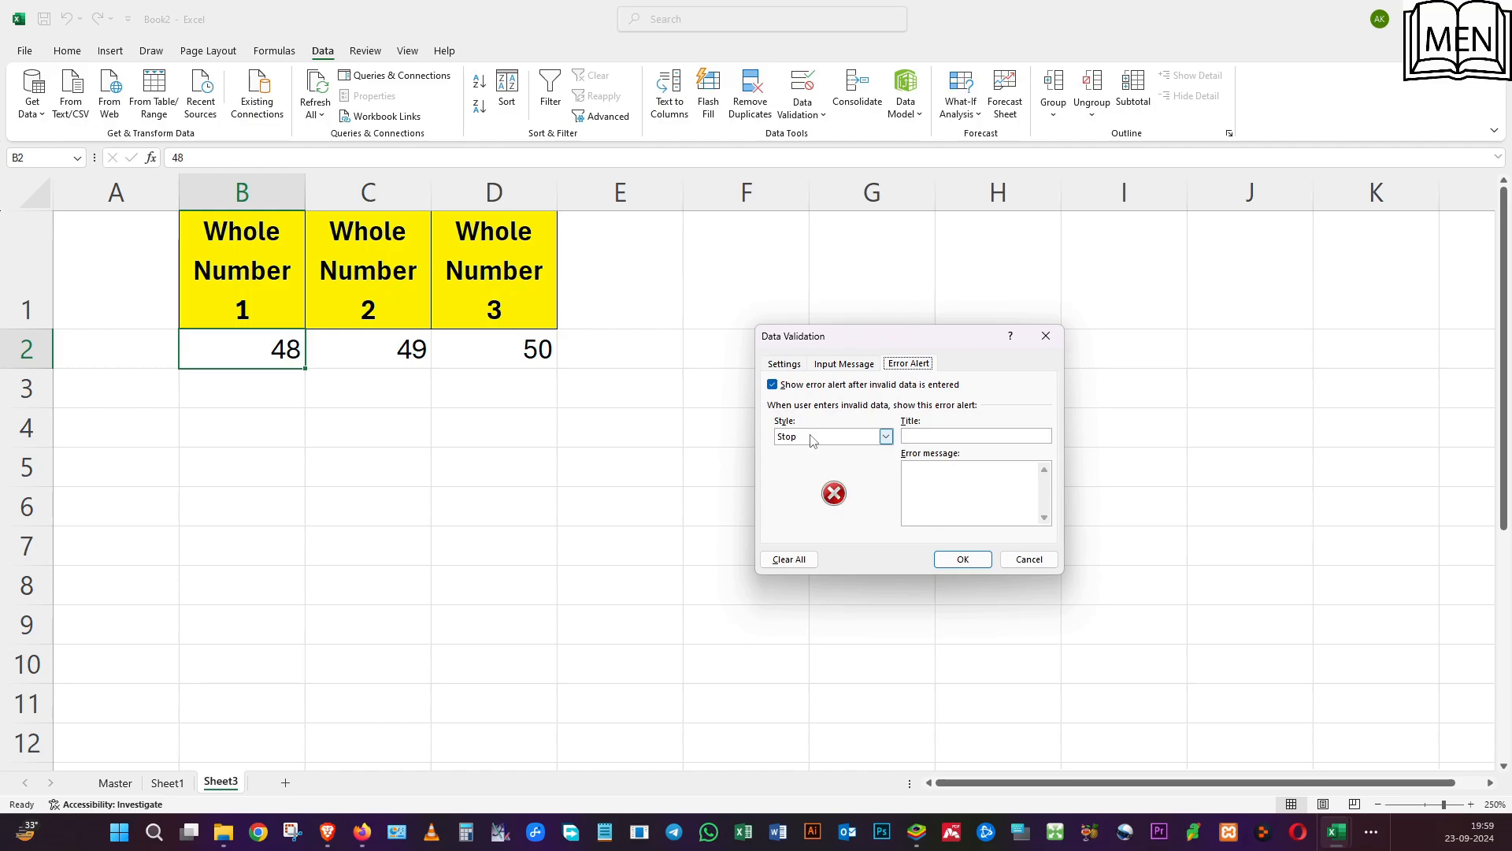
pyautogui.click(935, 435)
pyautogui.write('STOP')
# Set B2's error message to "Value has to be between 5 and 50. please check and correct.", and apply it.
pyautogui.click(959, 475)
pyautogui.write('Value has to be between')
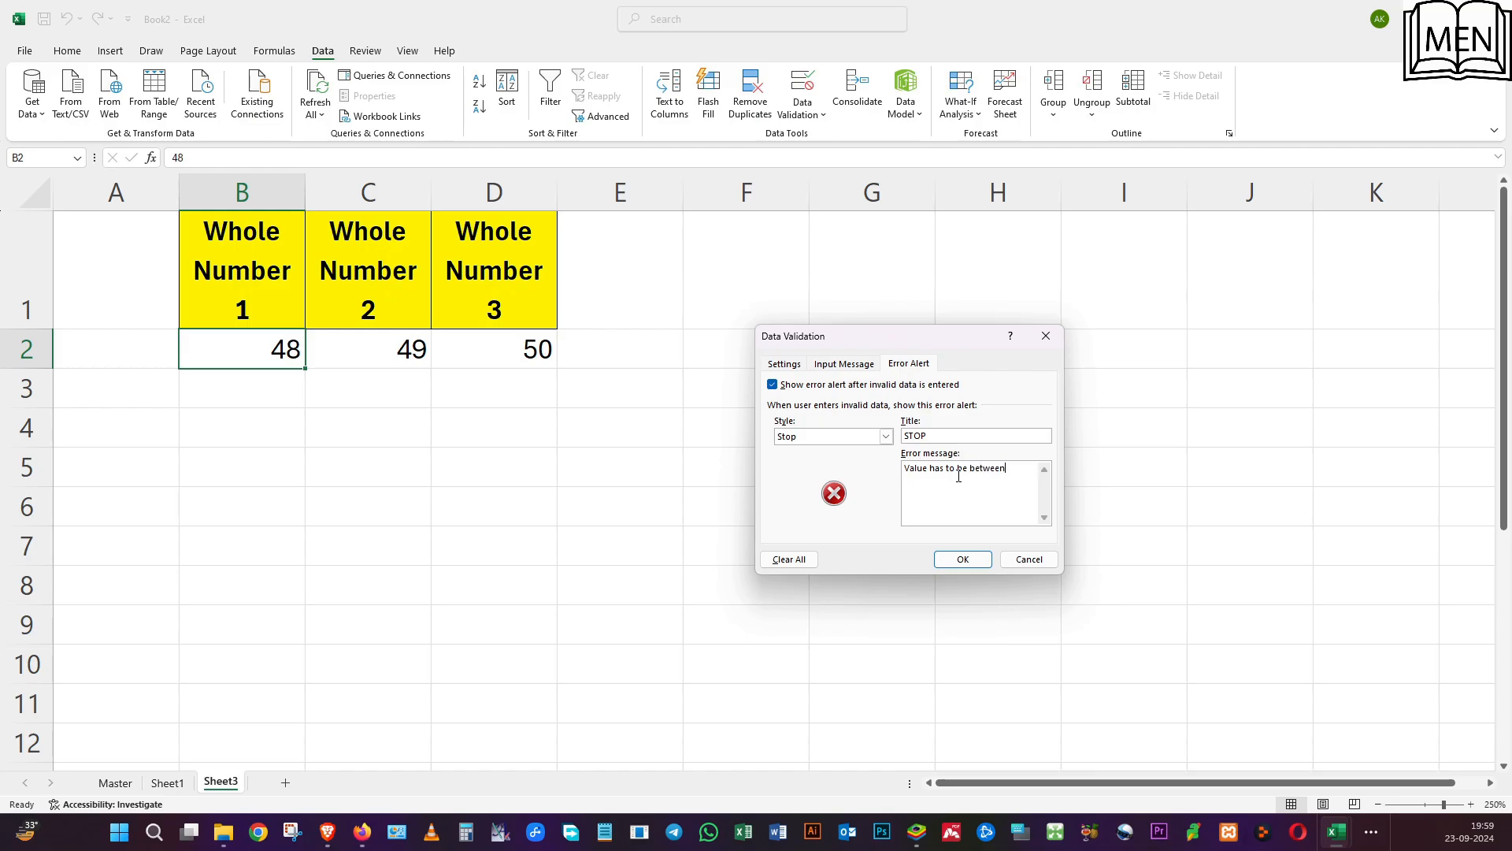
pyautogui.write(' 5 and 50. please check and correct.')
pyautogui.moveTo(1022, 482); pyautogui.dragTo(886, 468)
pyautogui.hotkey('ctrl', 'c')
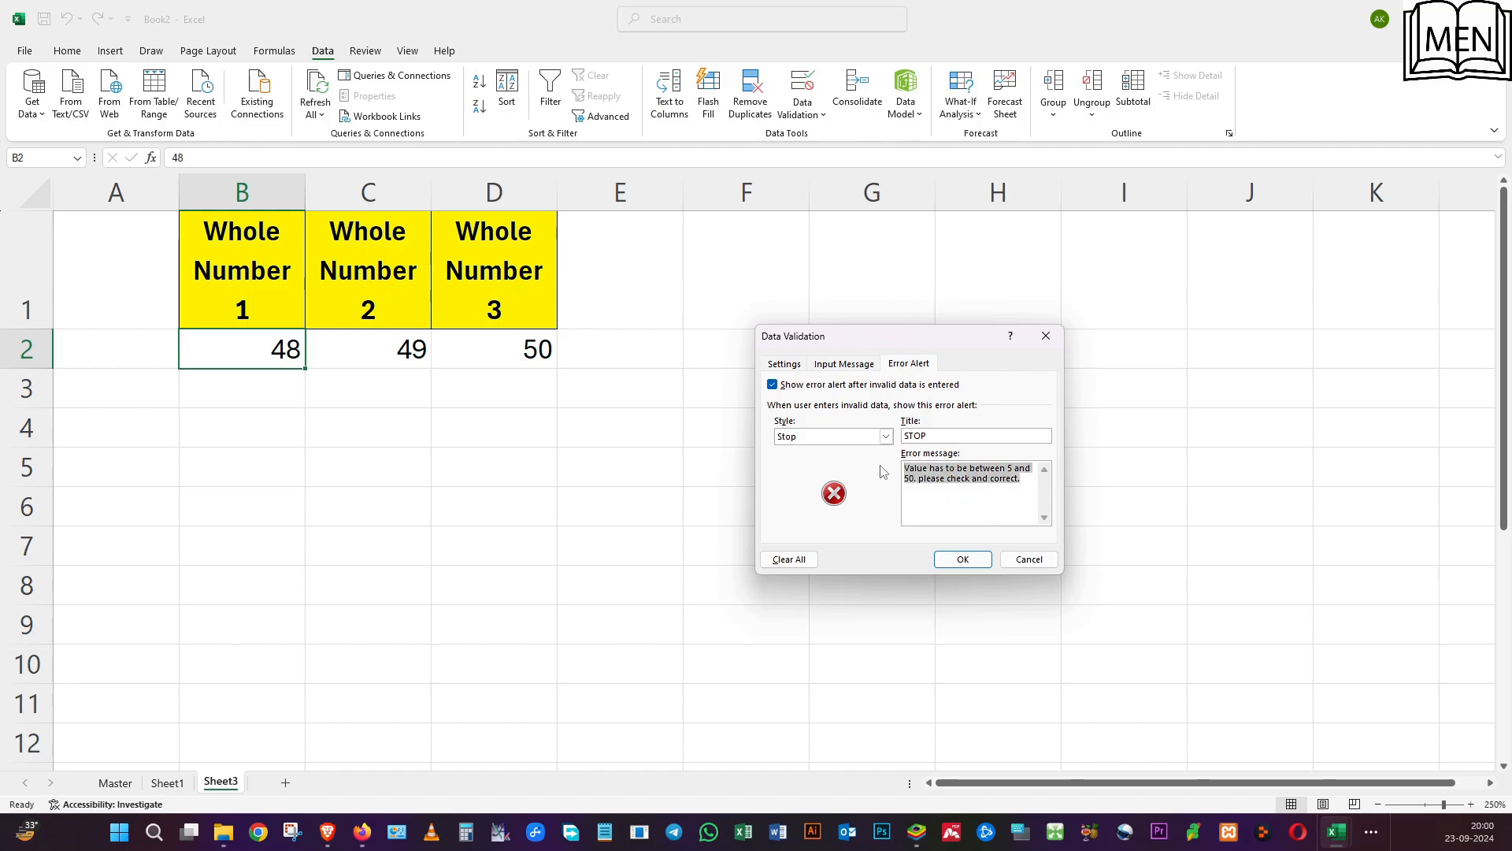
pyautogui.click(963, 558)
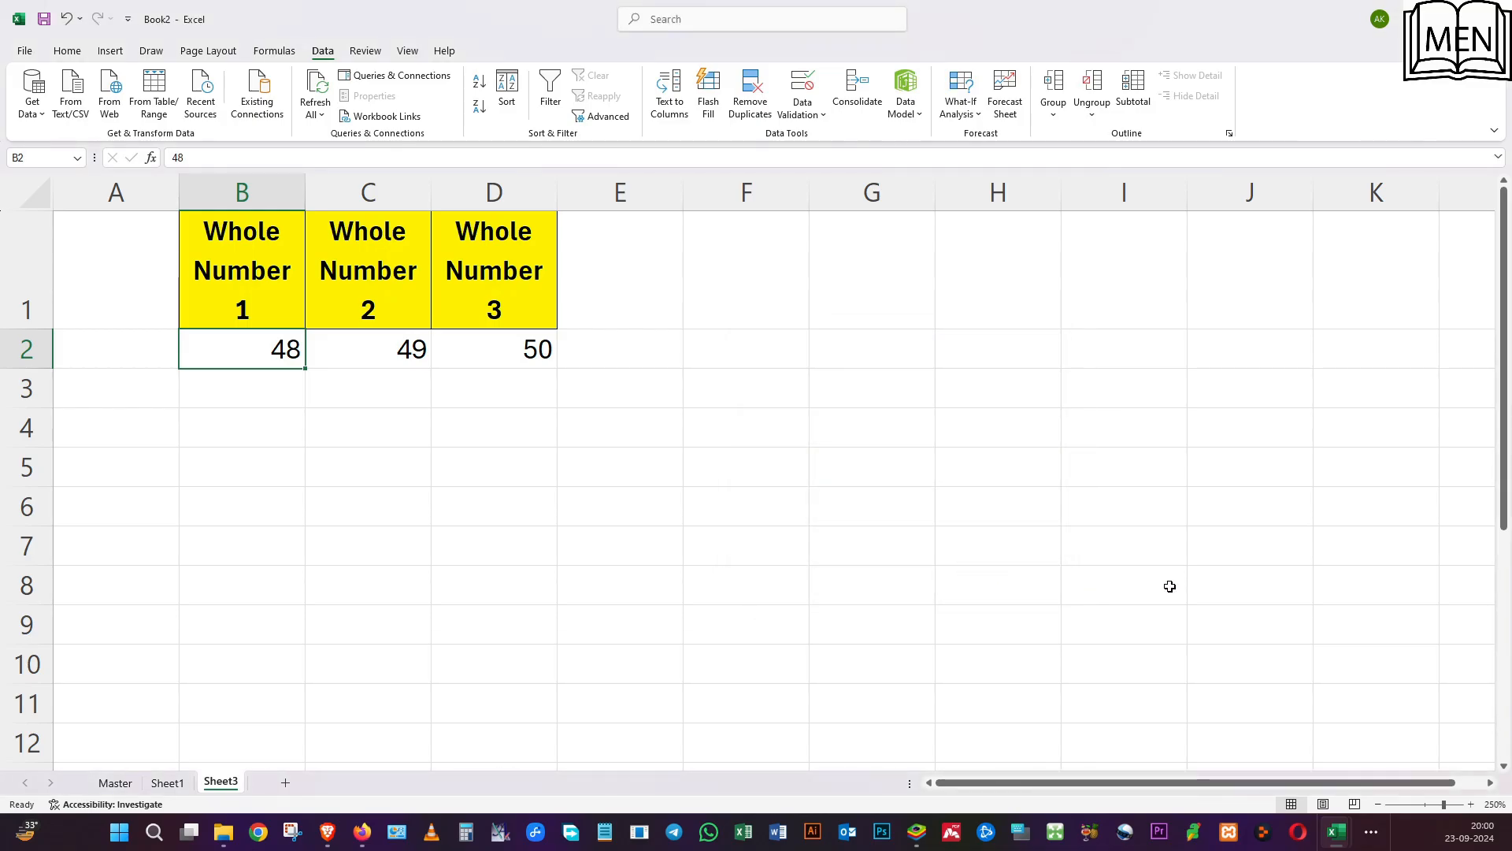
# Give C2 a Warning-style error alert titled "Warning" with the message "Value has to be between 5 and 50. please check and correct.".
pyautogui.click(391, 355)
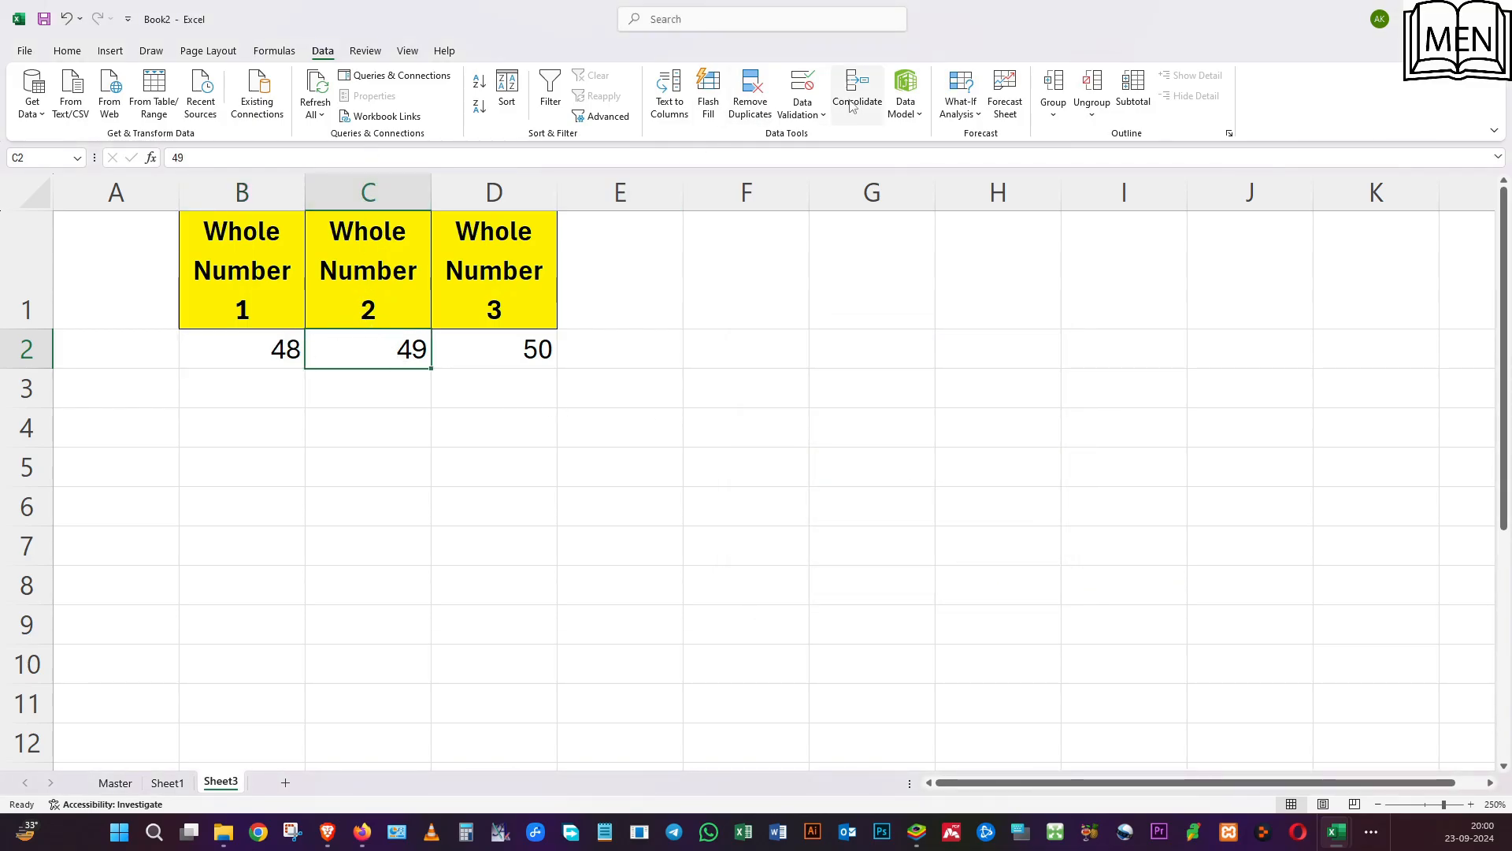
pyautogui.click(802, 88)
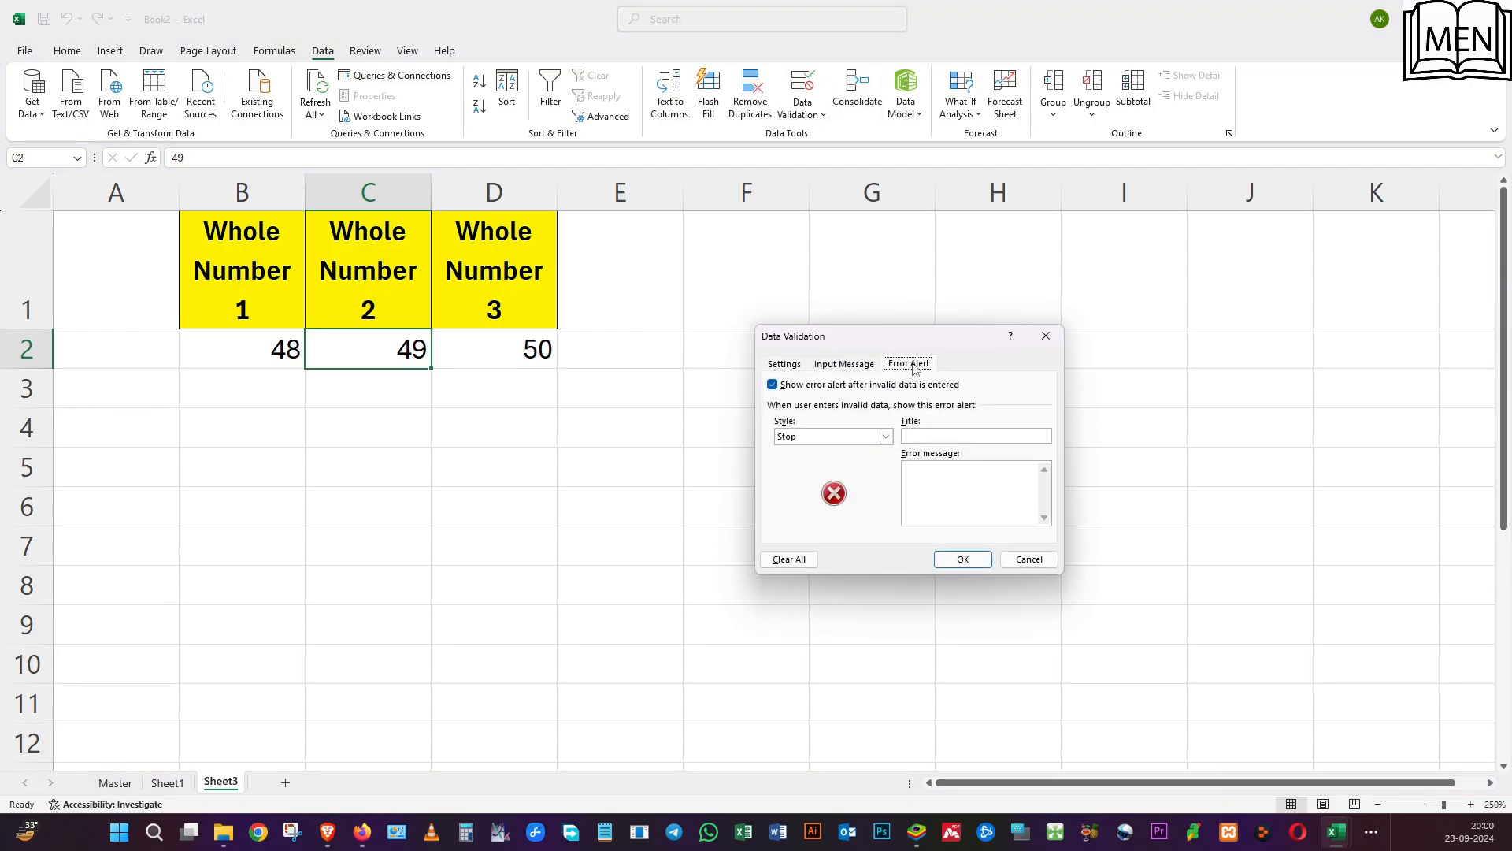
pyautogui.click(885, 437)
pyautogui.click(869, 463)
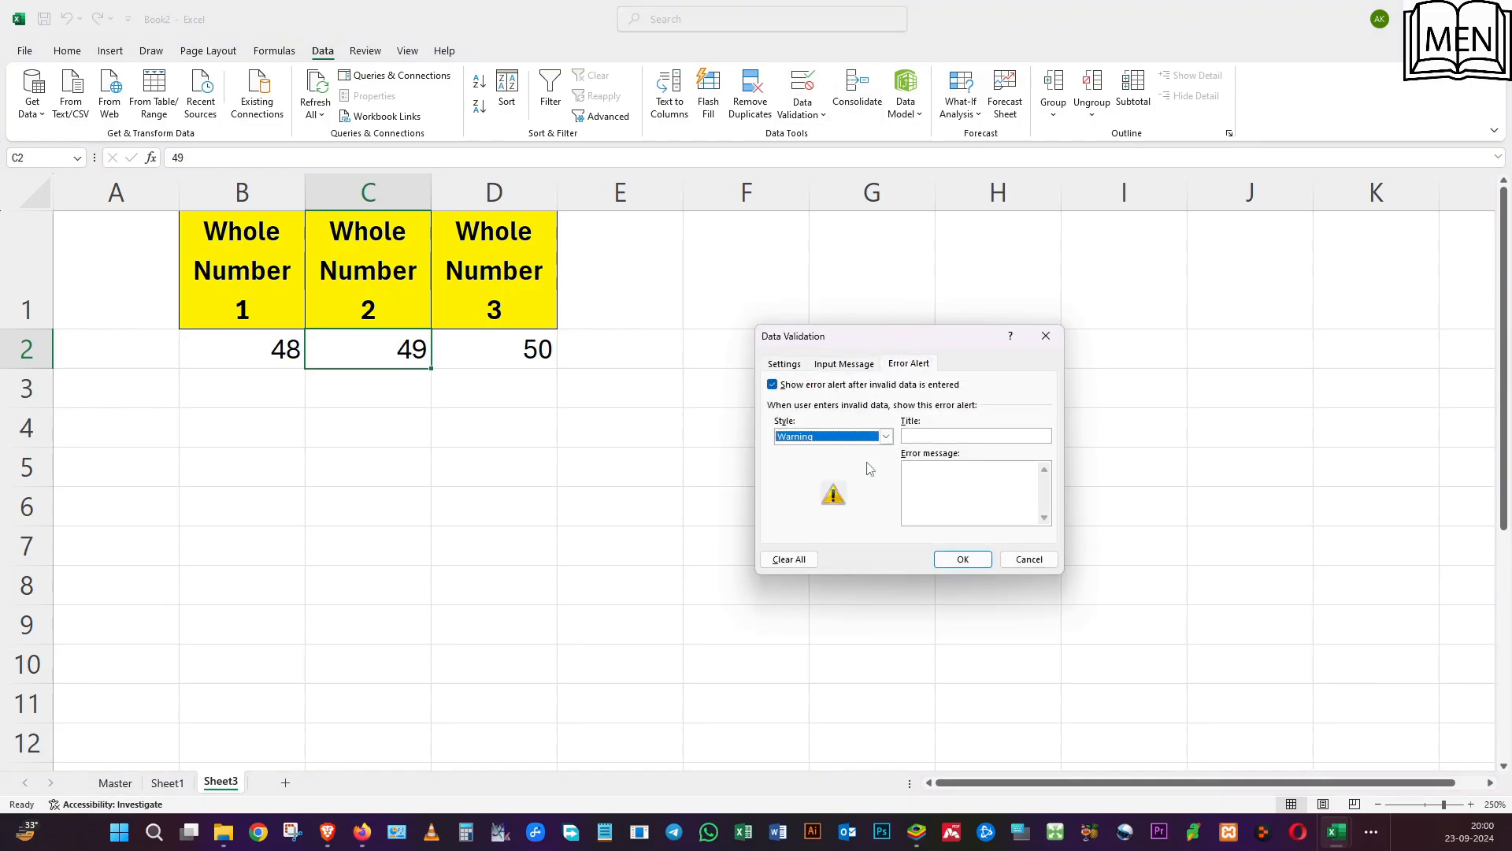
pyautogui.click(931, 478)
pyautogui.hotkey('ctrl', 'v')
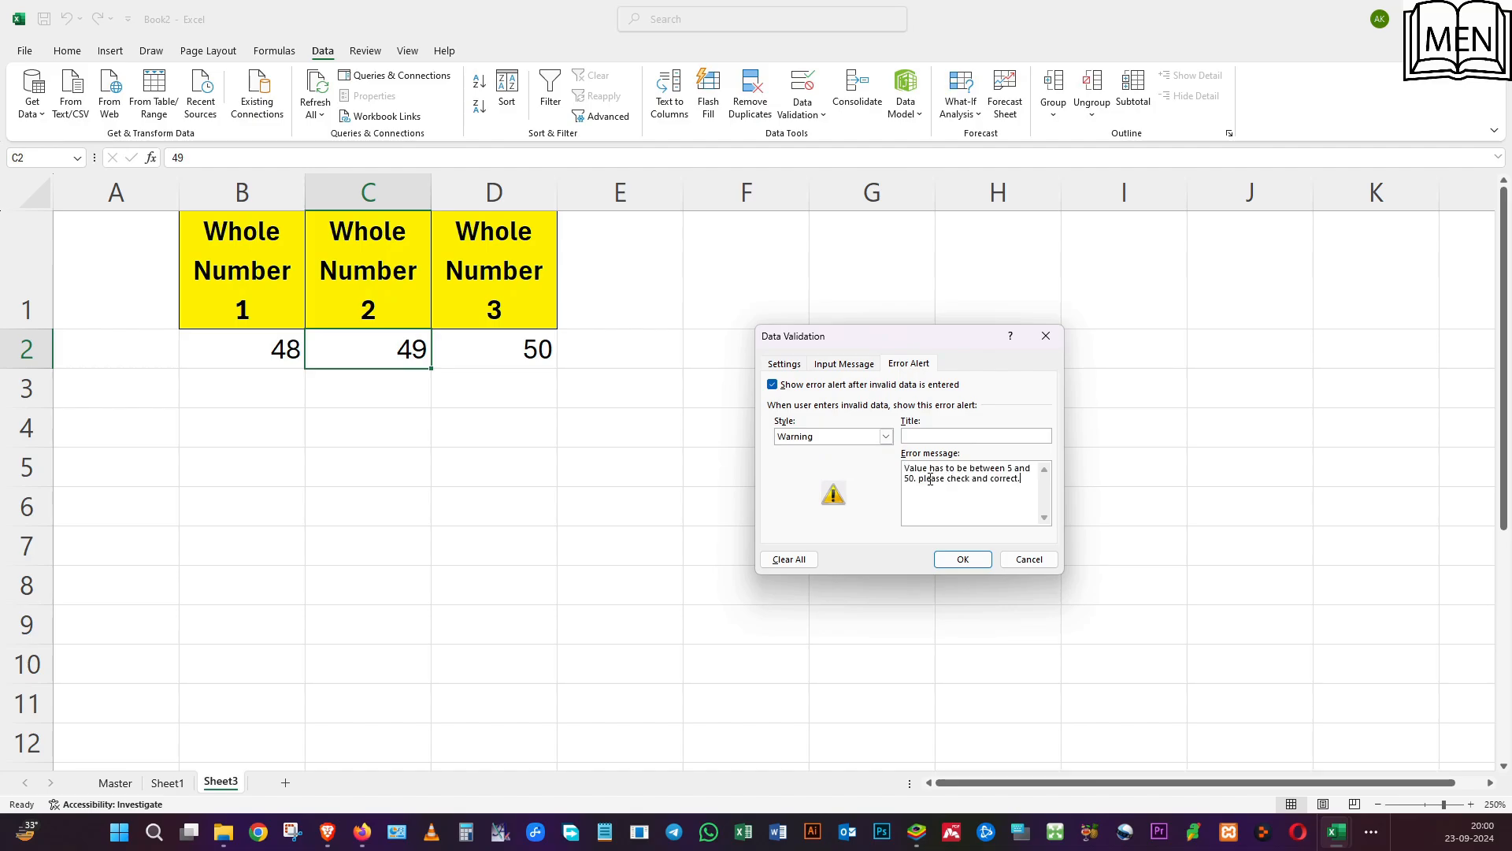
pyautogui.click(930, 436)
pyautogui.write('Warning')
pyautogui.click(960, 557)
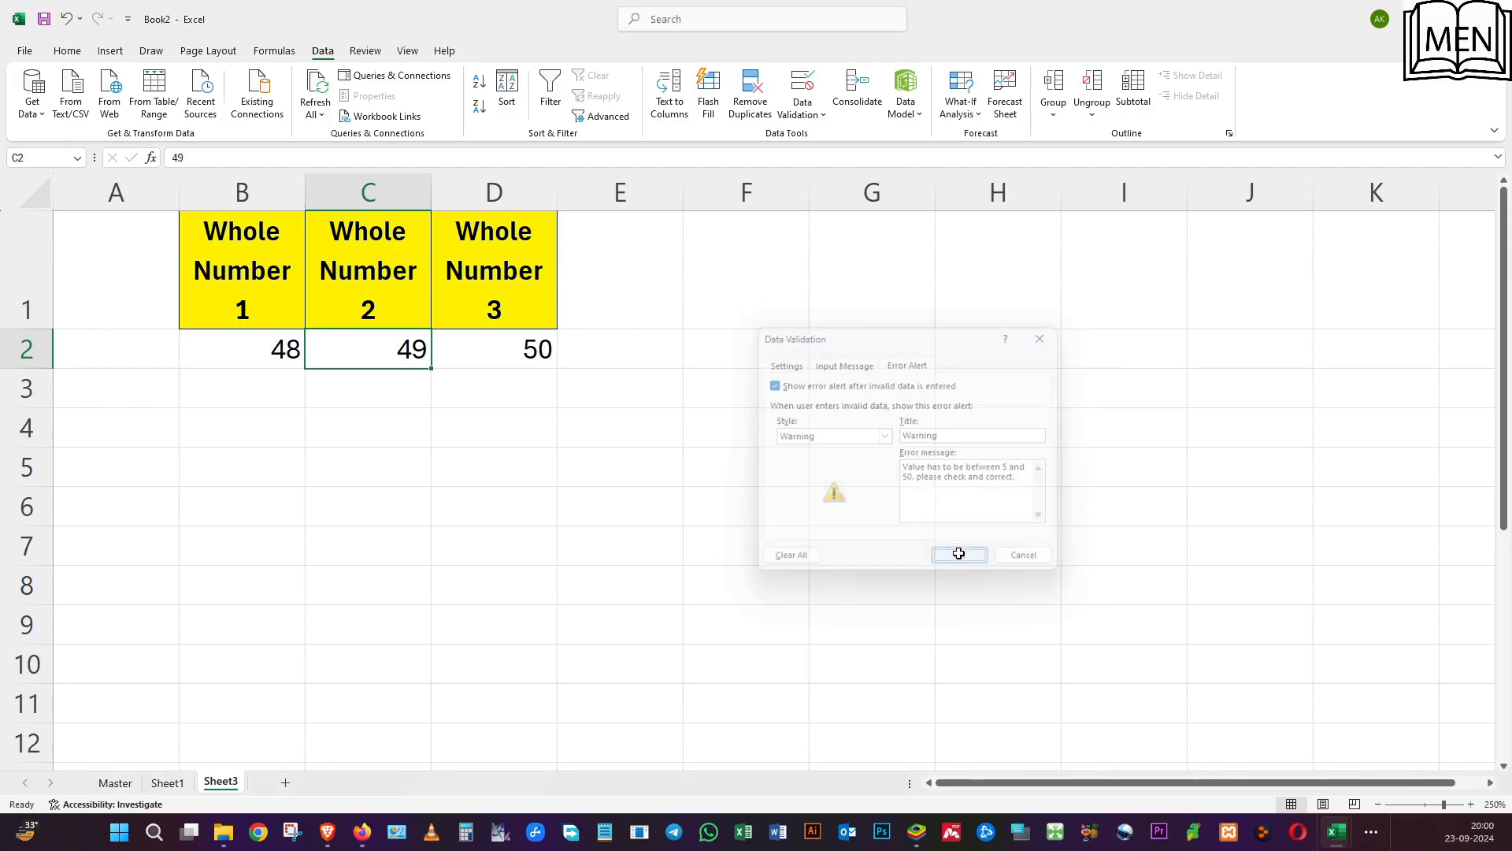
# Give D2 an Information-style error alert titled "Info" with the message "Value has to be between 5 and 50. please check and correct.".
pyautogui.click(471, 340)
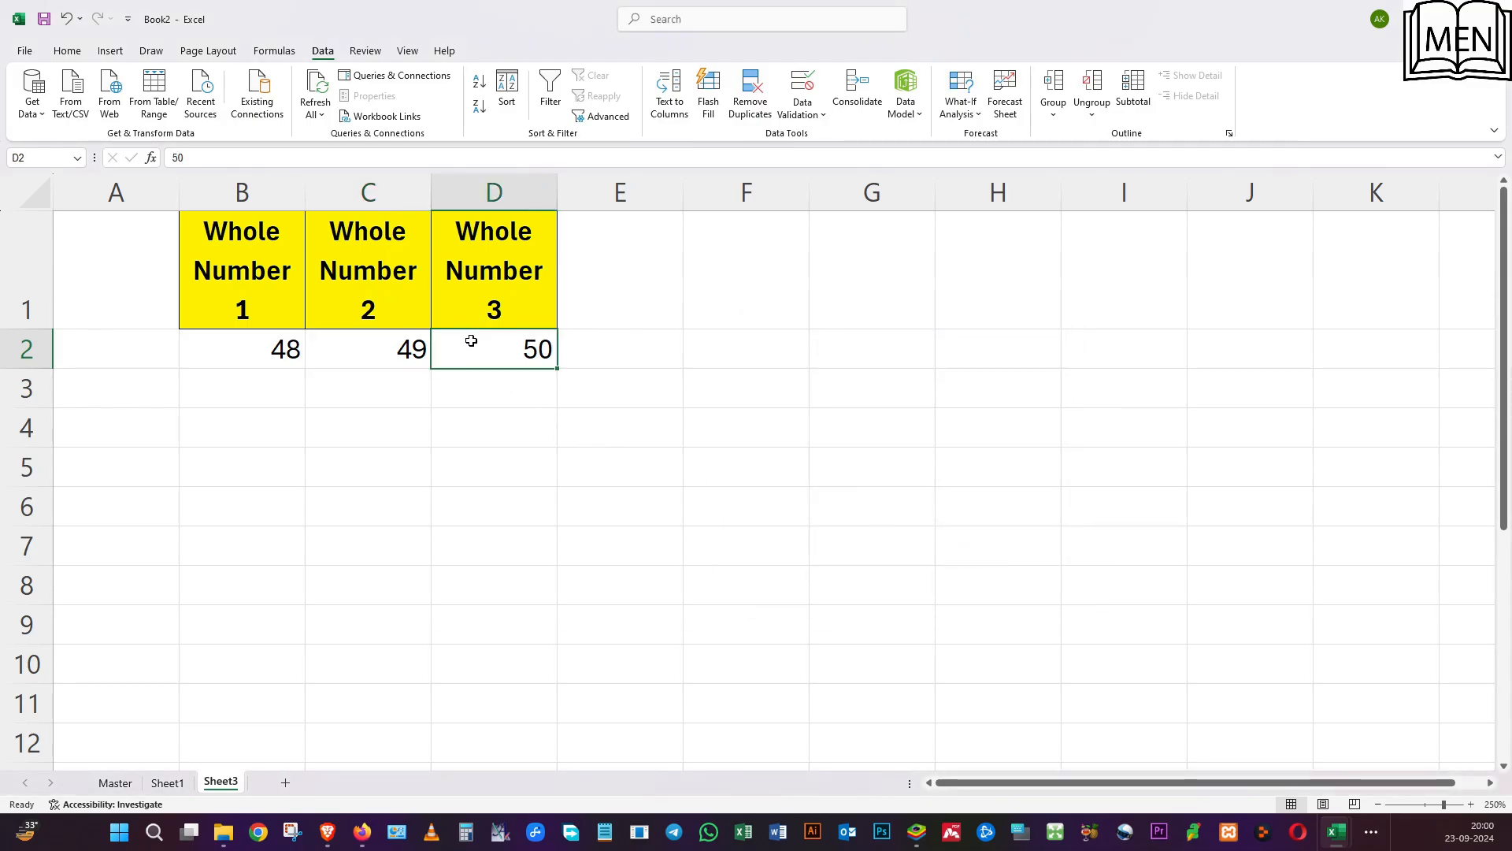
pyautogui.click(802, 88)
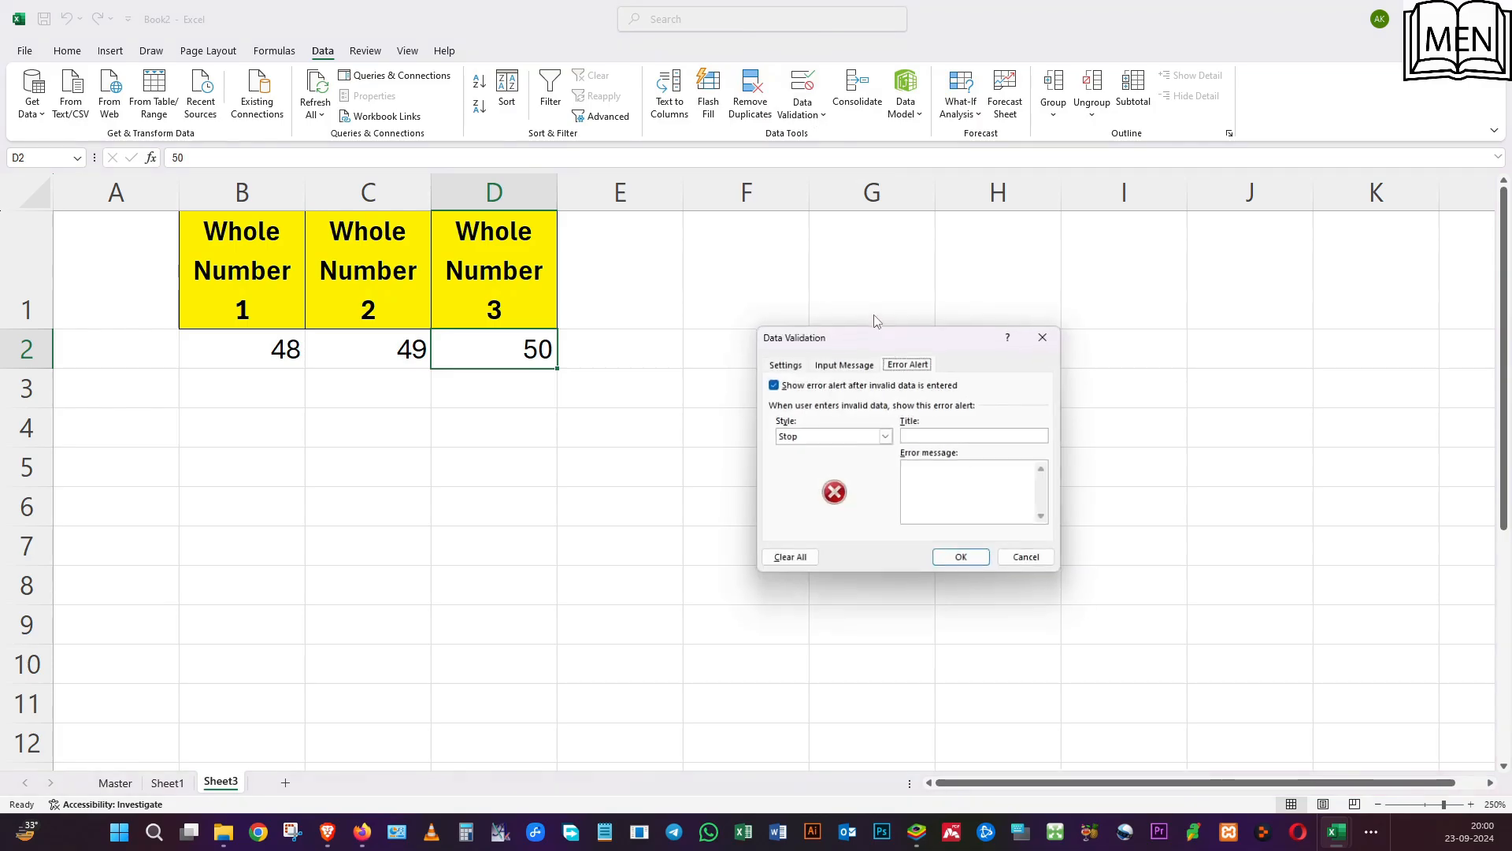
pyautogui.click(817, 439)
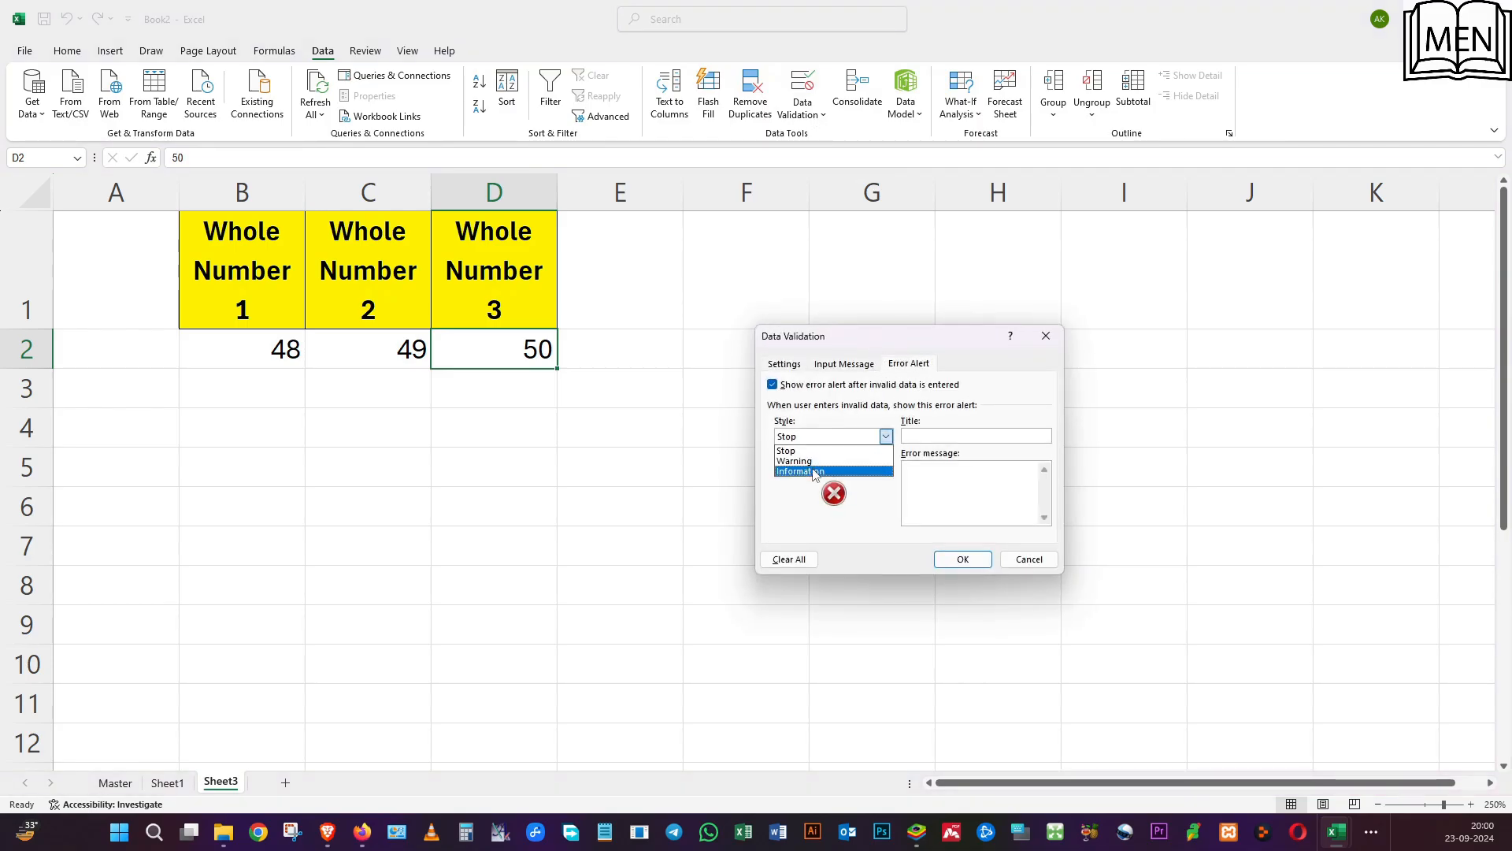
pyautogui.click(815, 472)
pyautogui.click(952, 437)
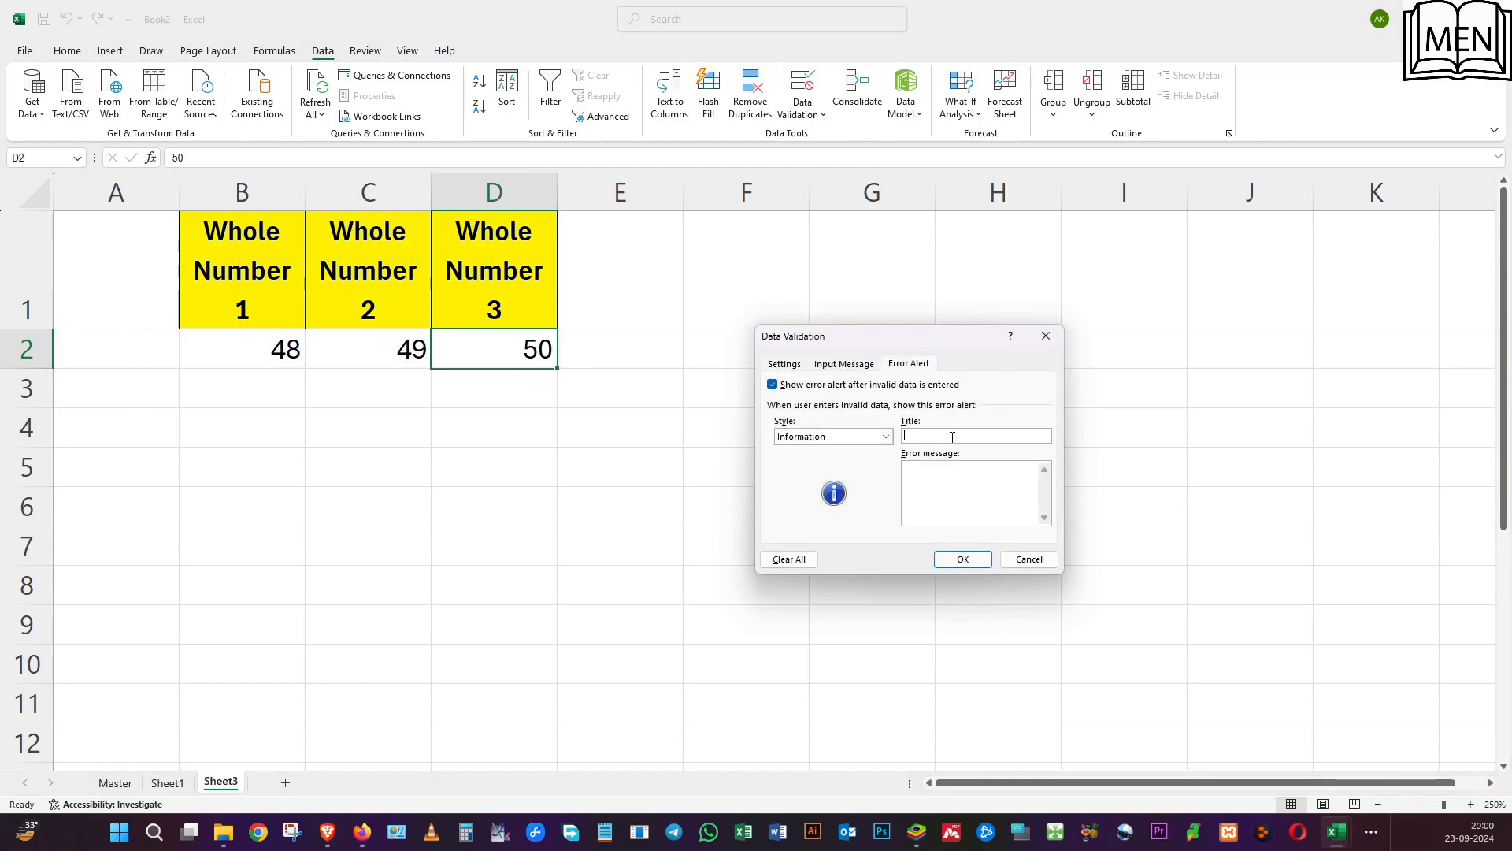
pyautogui.write('Info')
pyautogui.click(933, 492)
pyautogui.write('Value has to be between 5 and 50. please check and correct.')
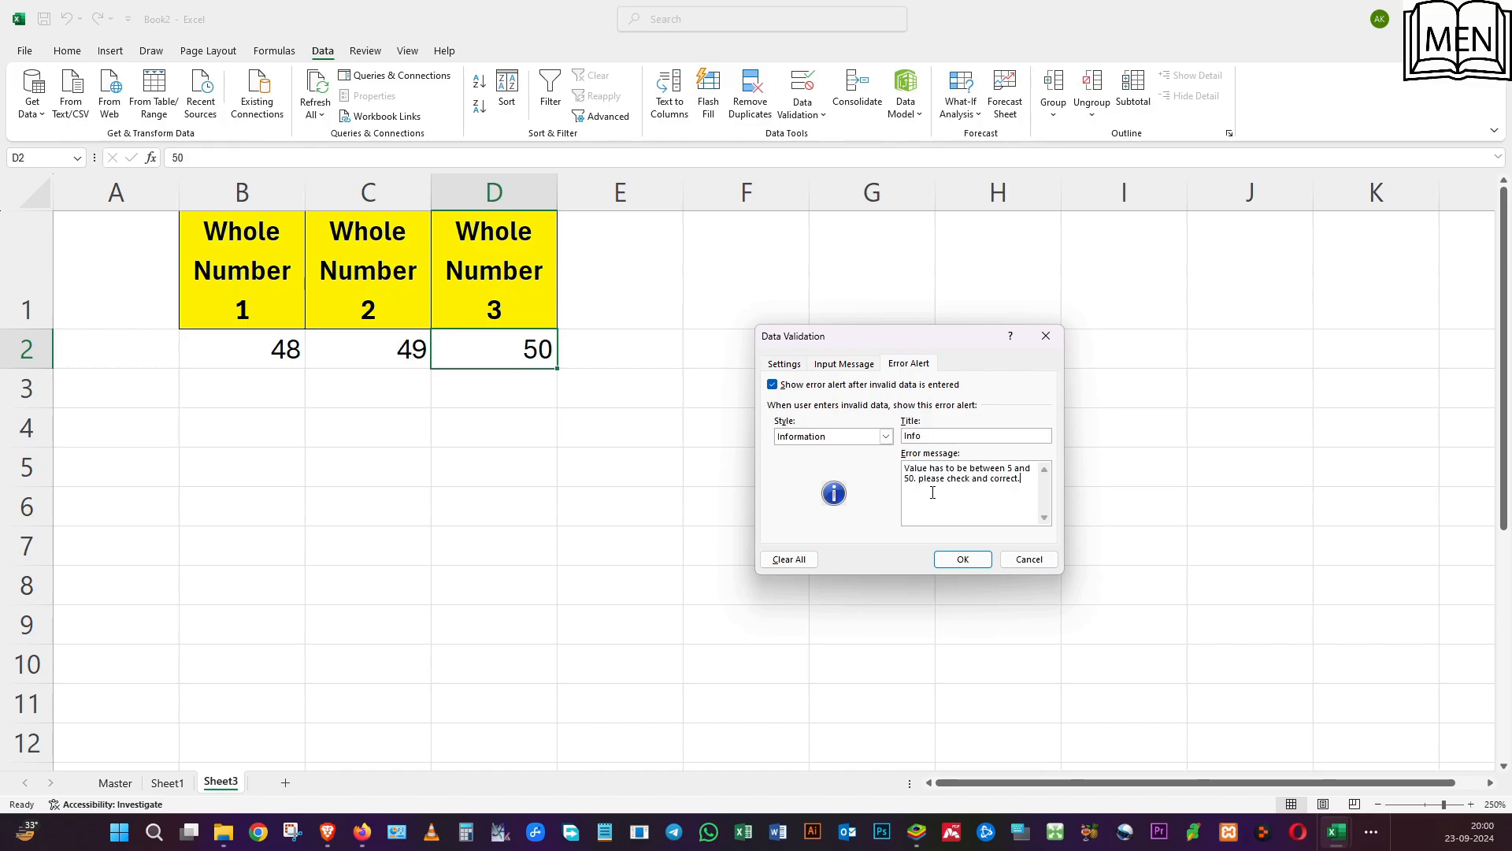
pyautogui.press('Down')
pyautogui.press('Down')
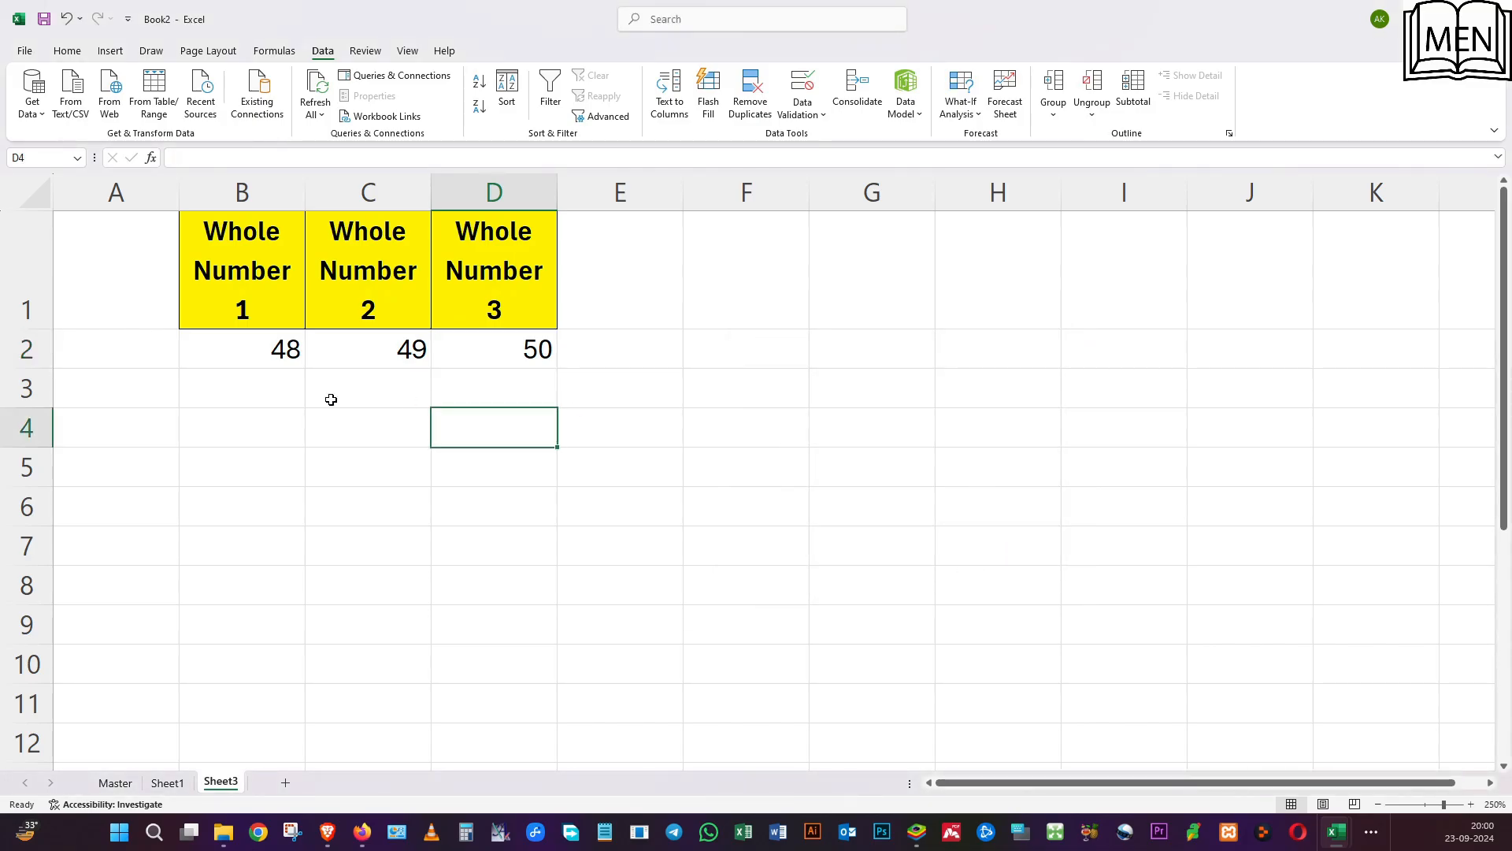
# Clear the values under Whole Number 1, 2 and 3 in B2:D2.
pyautogui.moveTo(233, 348); pyautogui.dragTo(506, 347)
pyautogui.press('Delete')
pyautogui.click(498, 501)
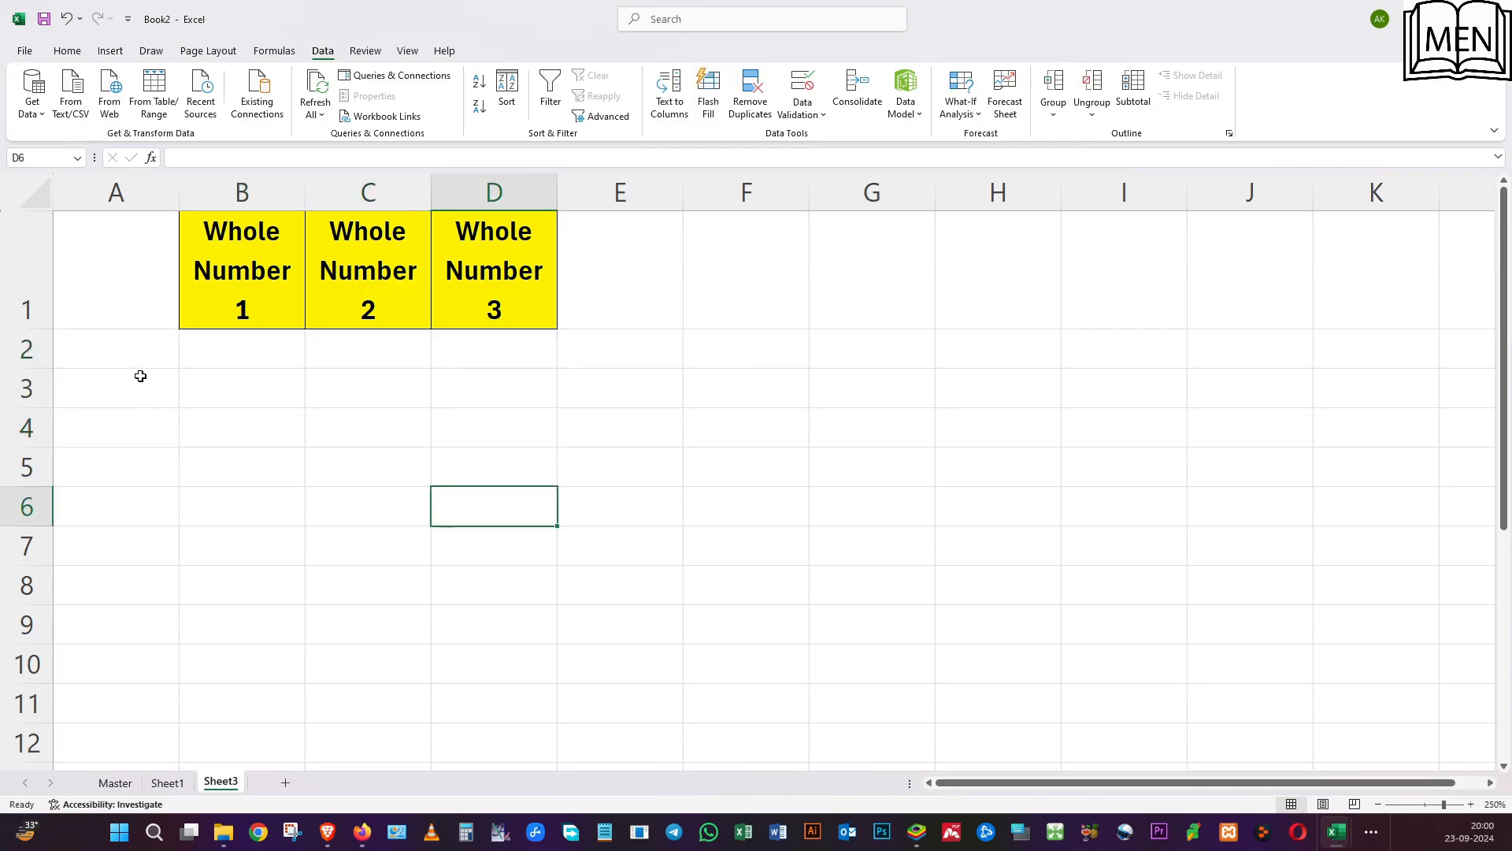
# Test the Stop alert in B2 by trying 4, retrying with 55, and cancelling the entry.
pyautogui.click(245, 353)
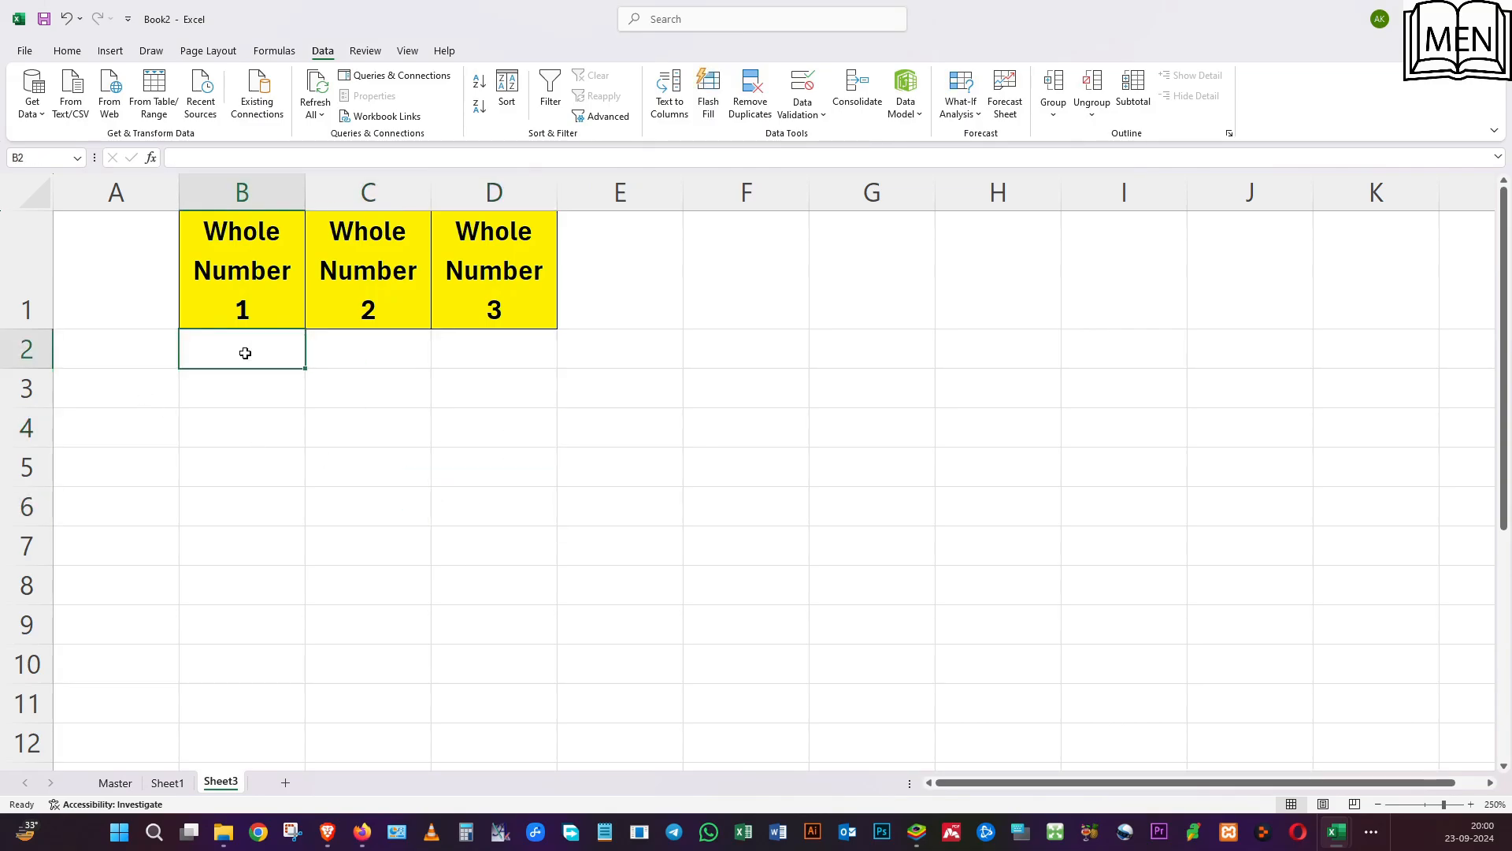
pyautogui.write('4')
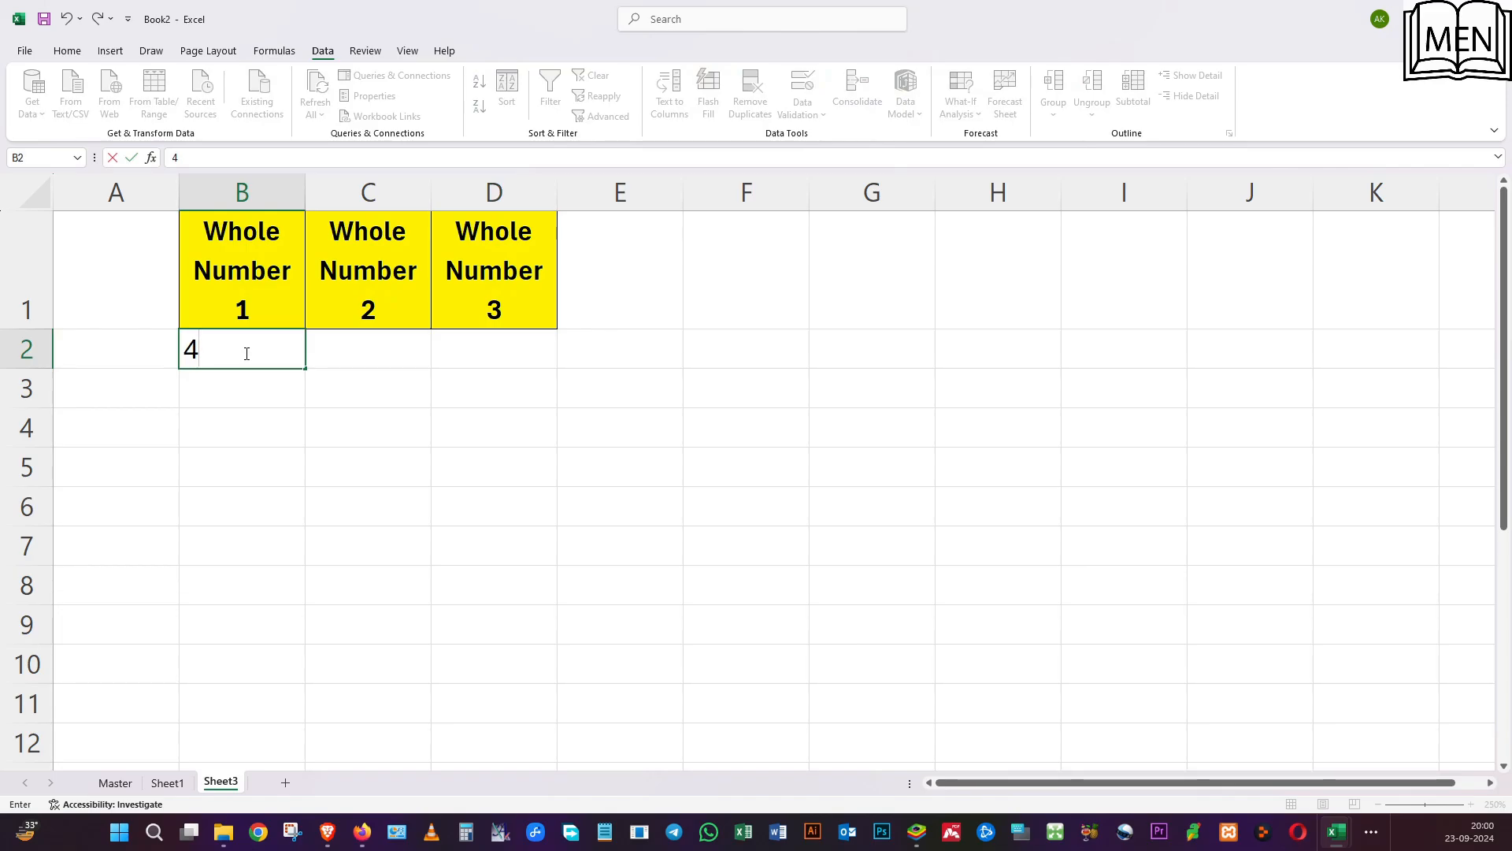
pyautogui.press('Return')
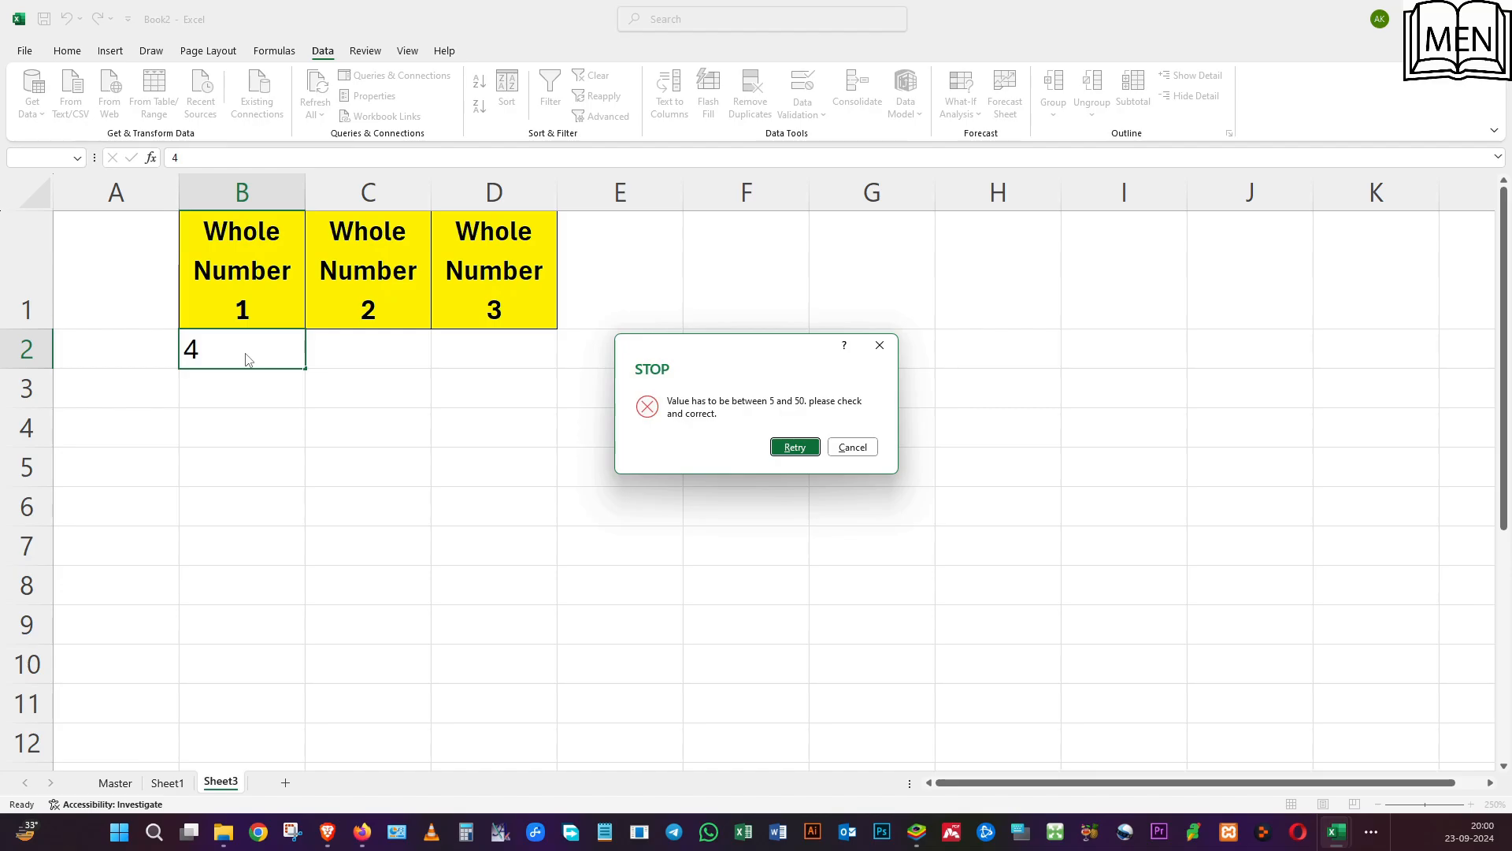
pyautogui.press('Return')
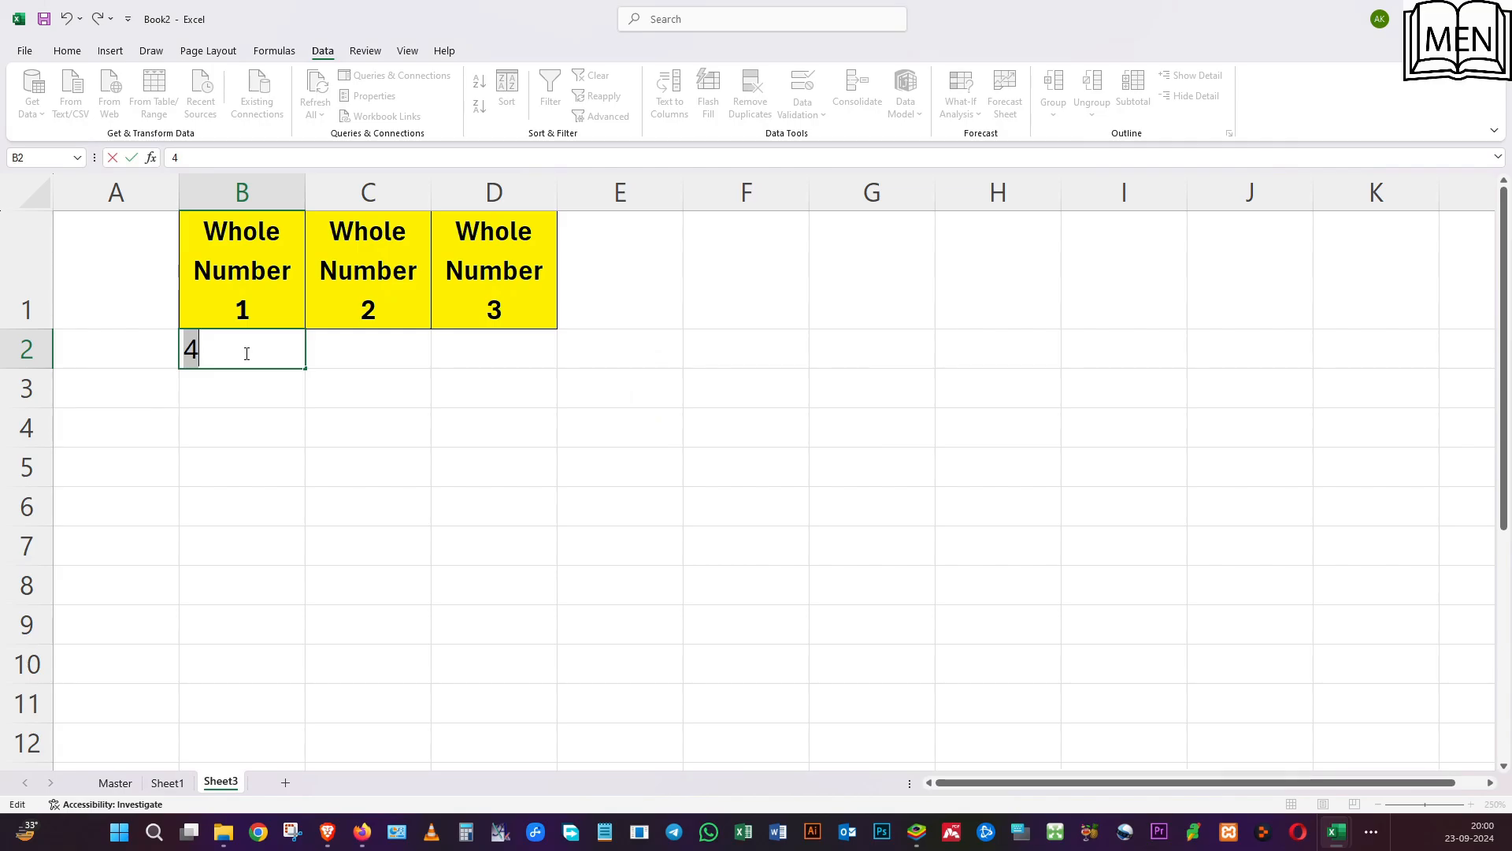
pyautogui.write('55')
pyautogui.press('Return')
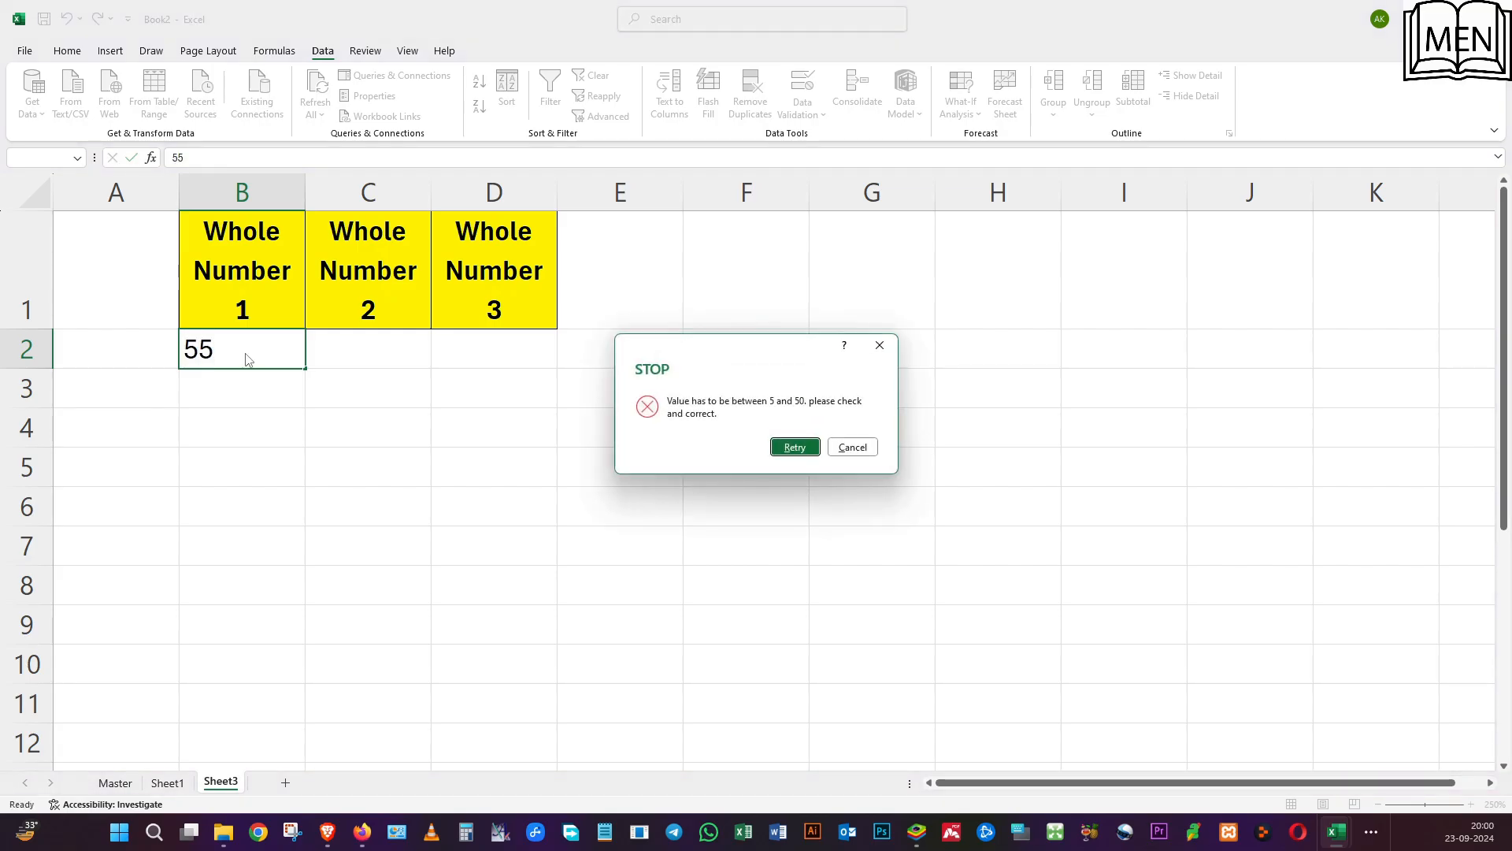
pyautogui.press('Return')
pyautogui.press('Return')
pyautogui.click(871, 446)
pyautogui.click(632, 467)
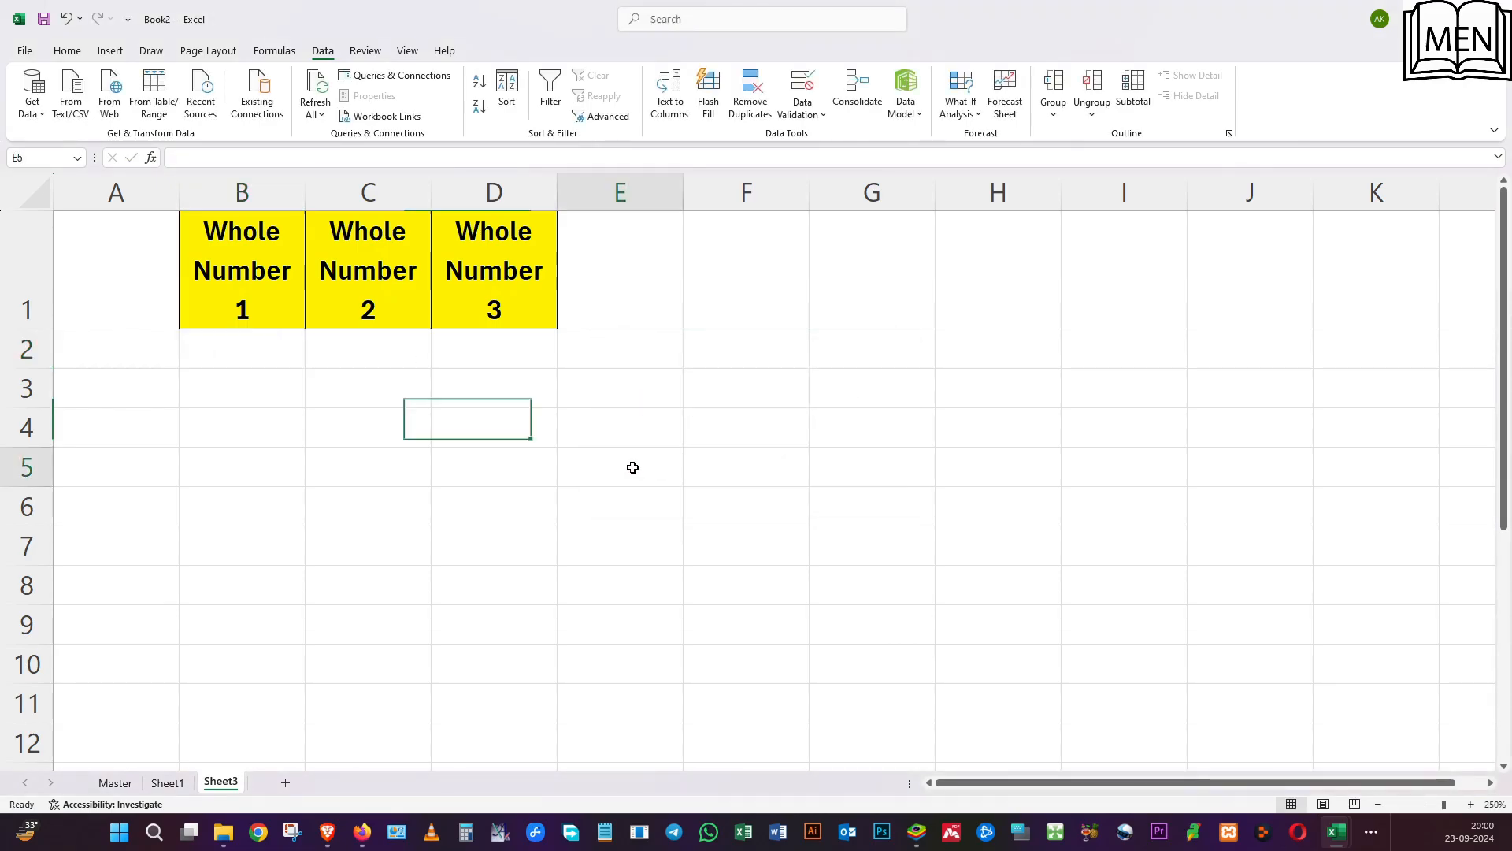
pyautogui.click(247, 361)
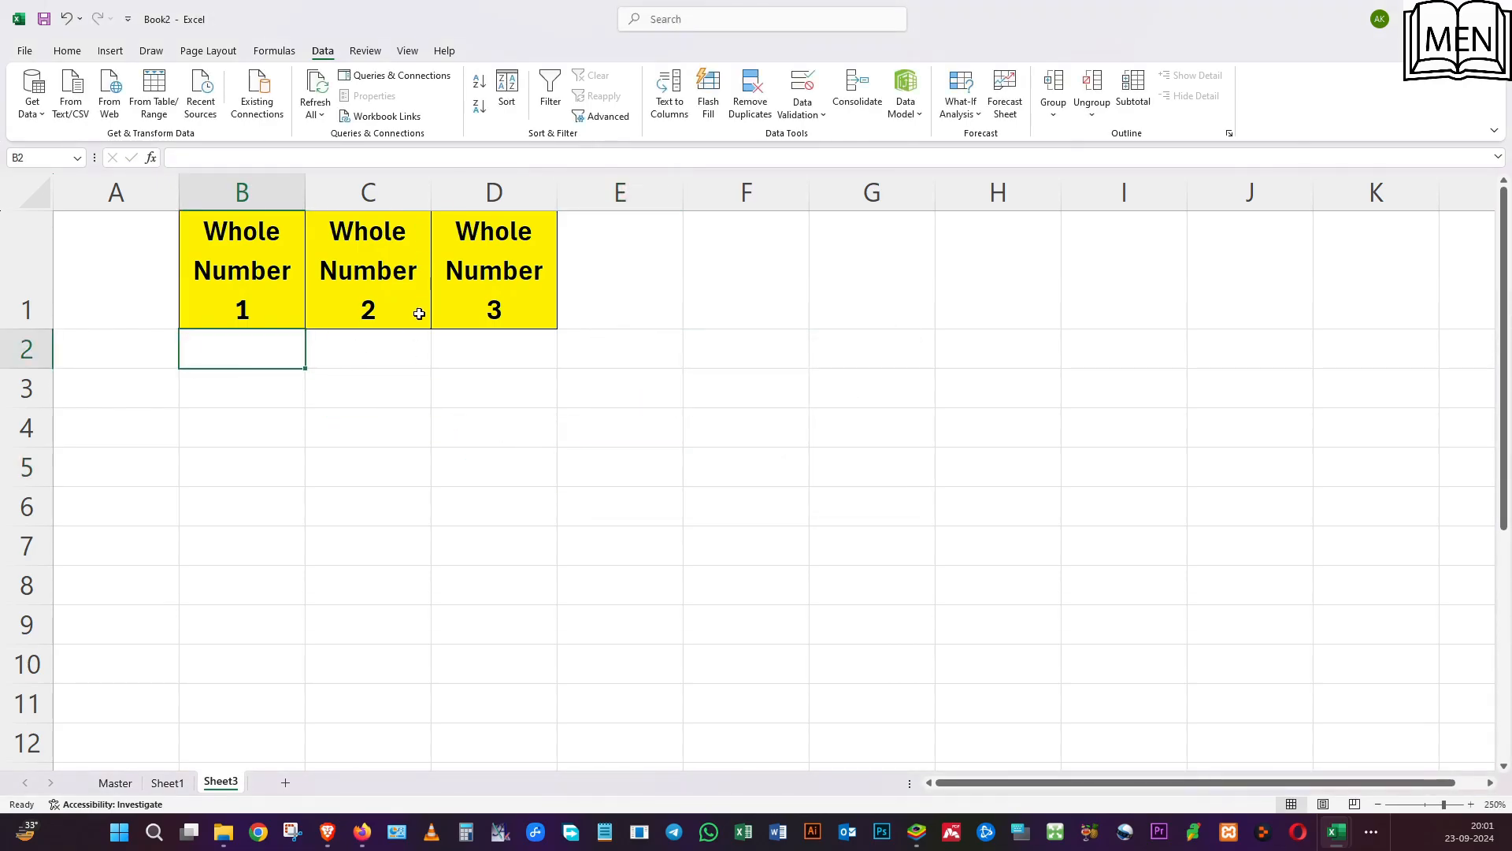
# Test the Warning alert by entering 4 in C2 and choosing to continue with the invalid value.
pyautogui.click(377, 359)
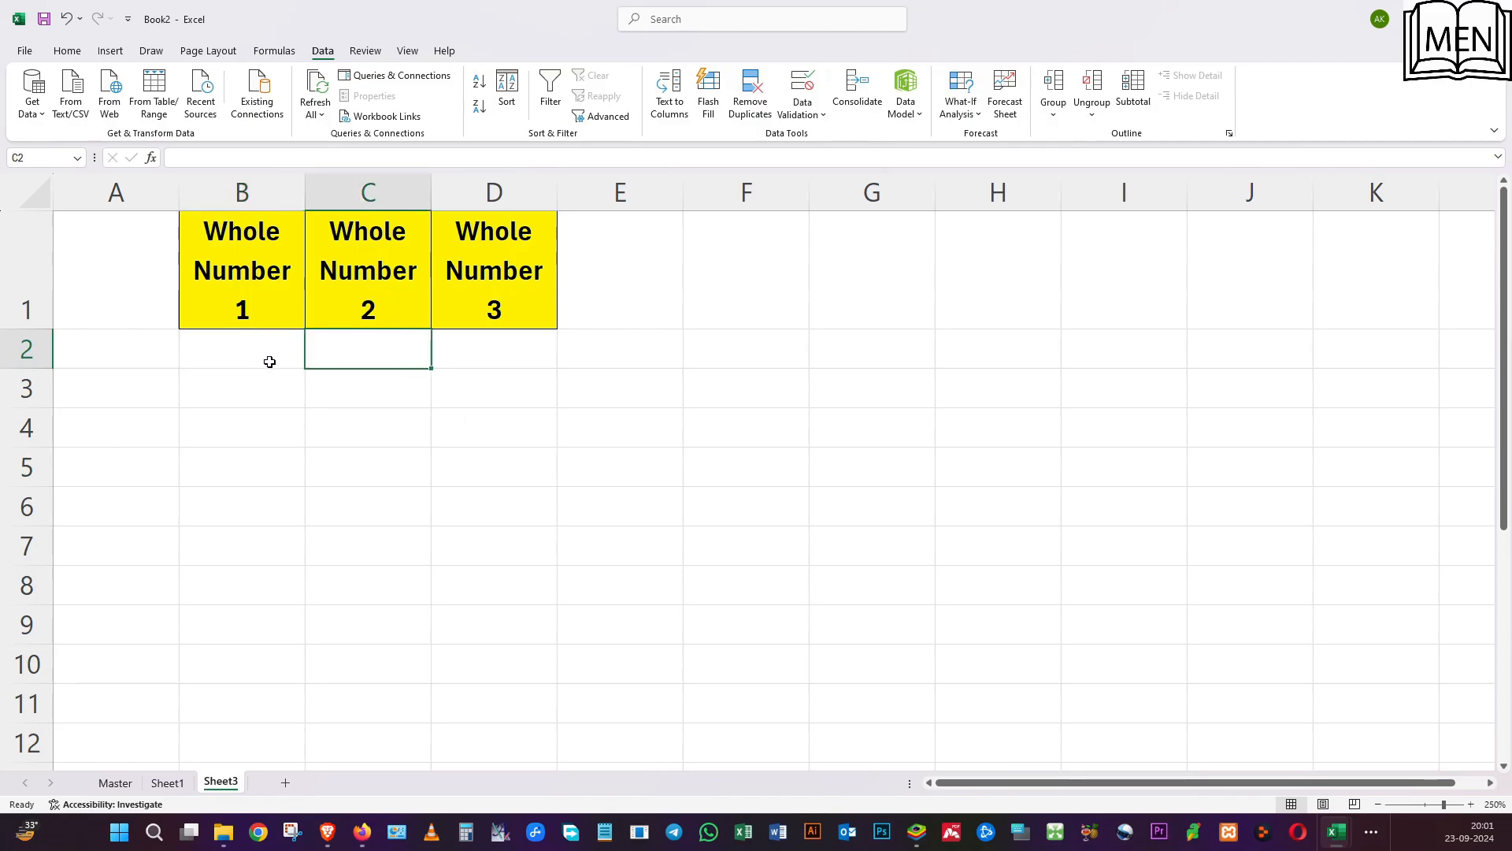
pyautogui.write('4')
pyautogui.press('Return')
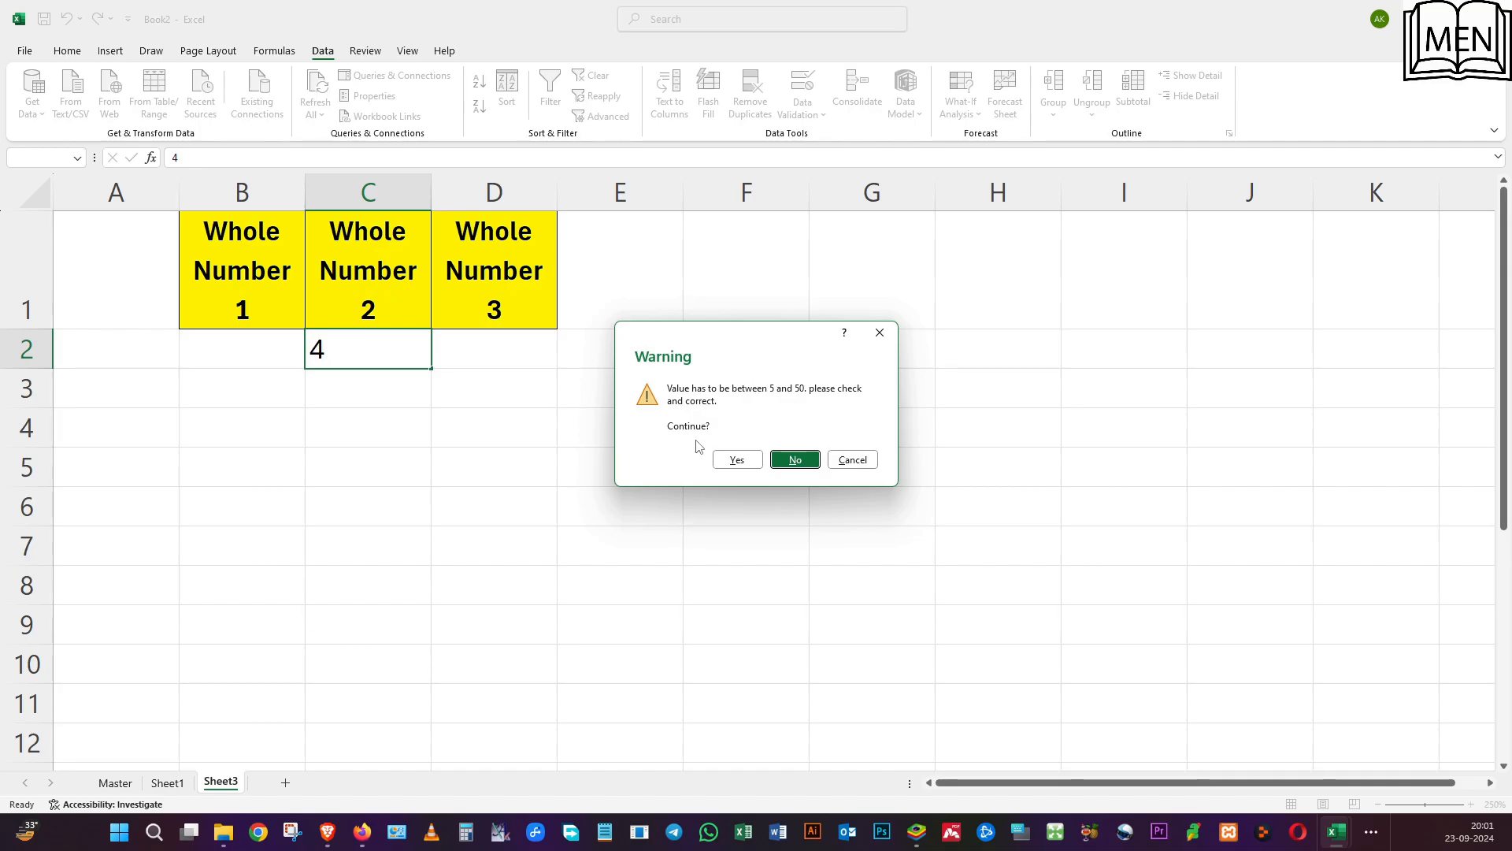
pyautogui.click(730, 465)
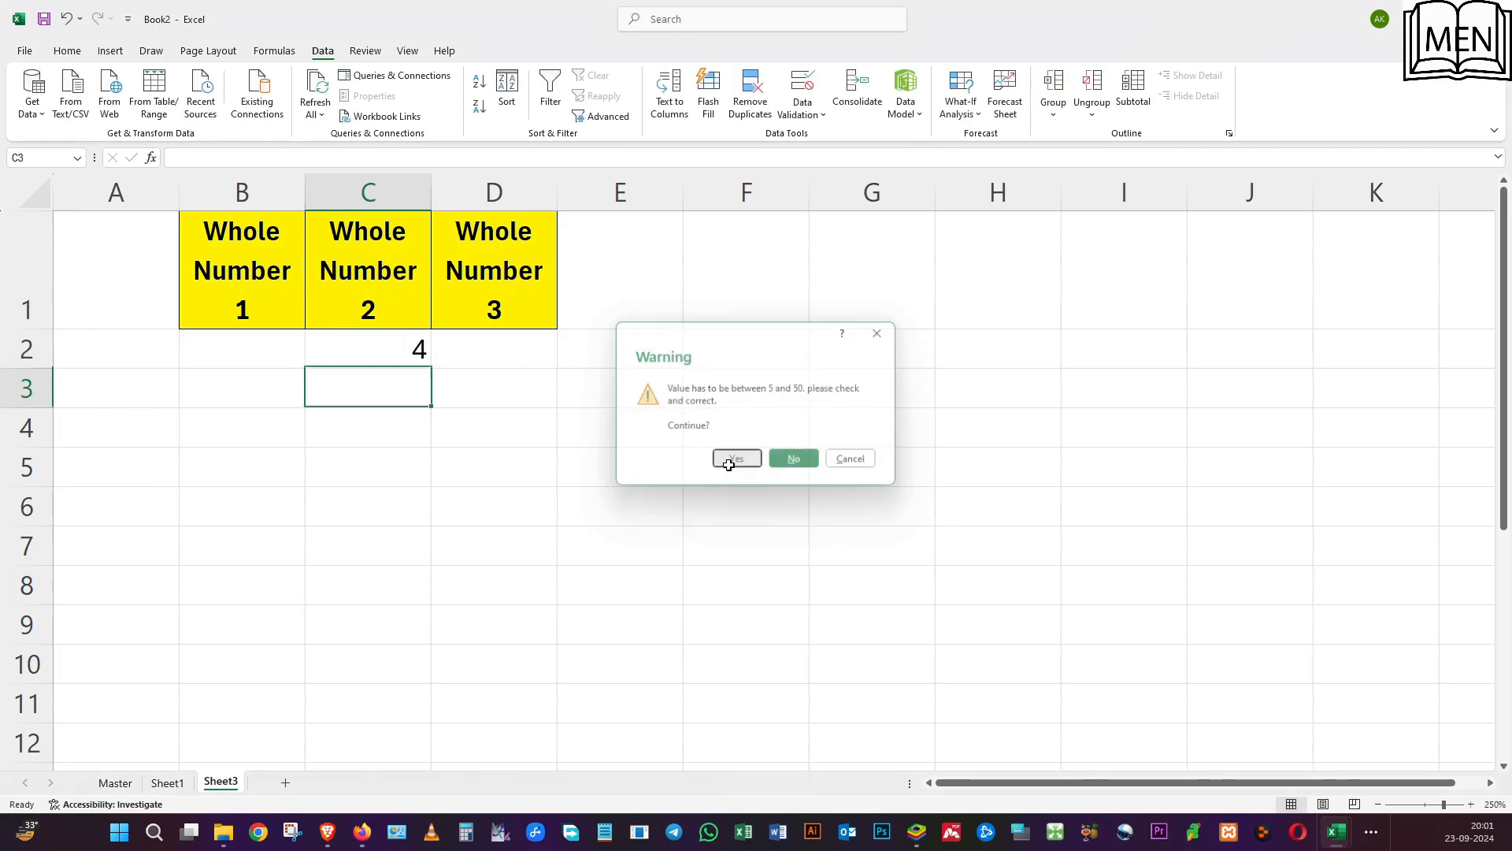
pyautogui.click(742, 530)
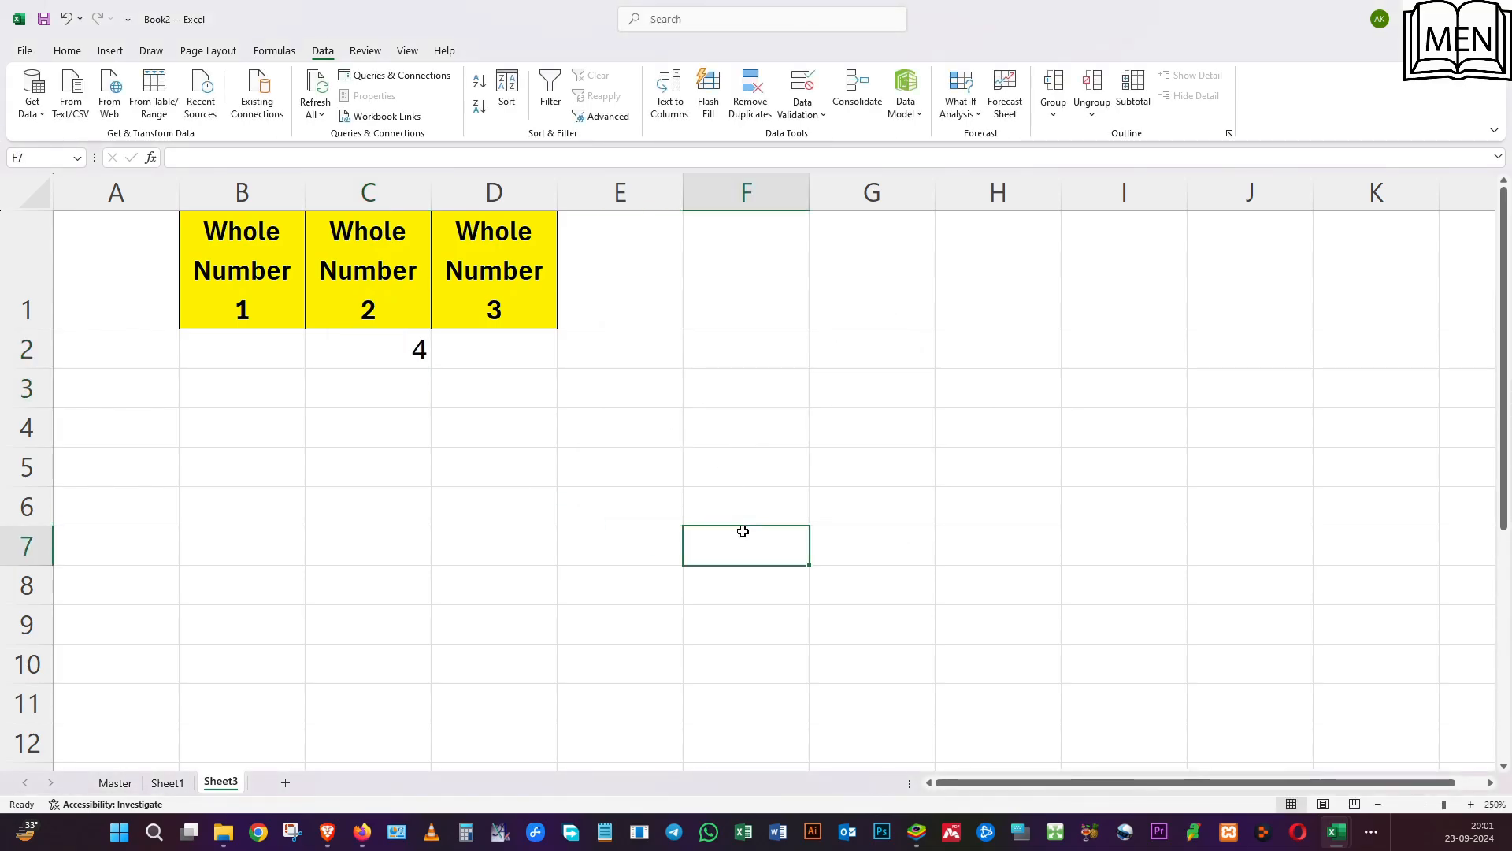
# Try 55 in C2, decline to continue at the warning, and enter 48 instead.
pyautogui.click(382, 348)
pyautogui.write('55')
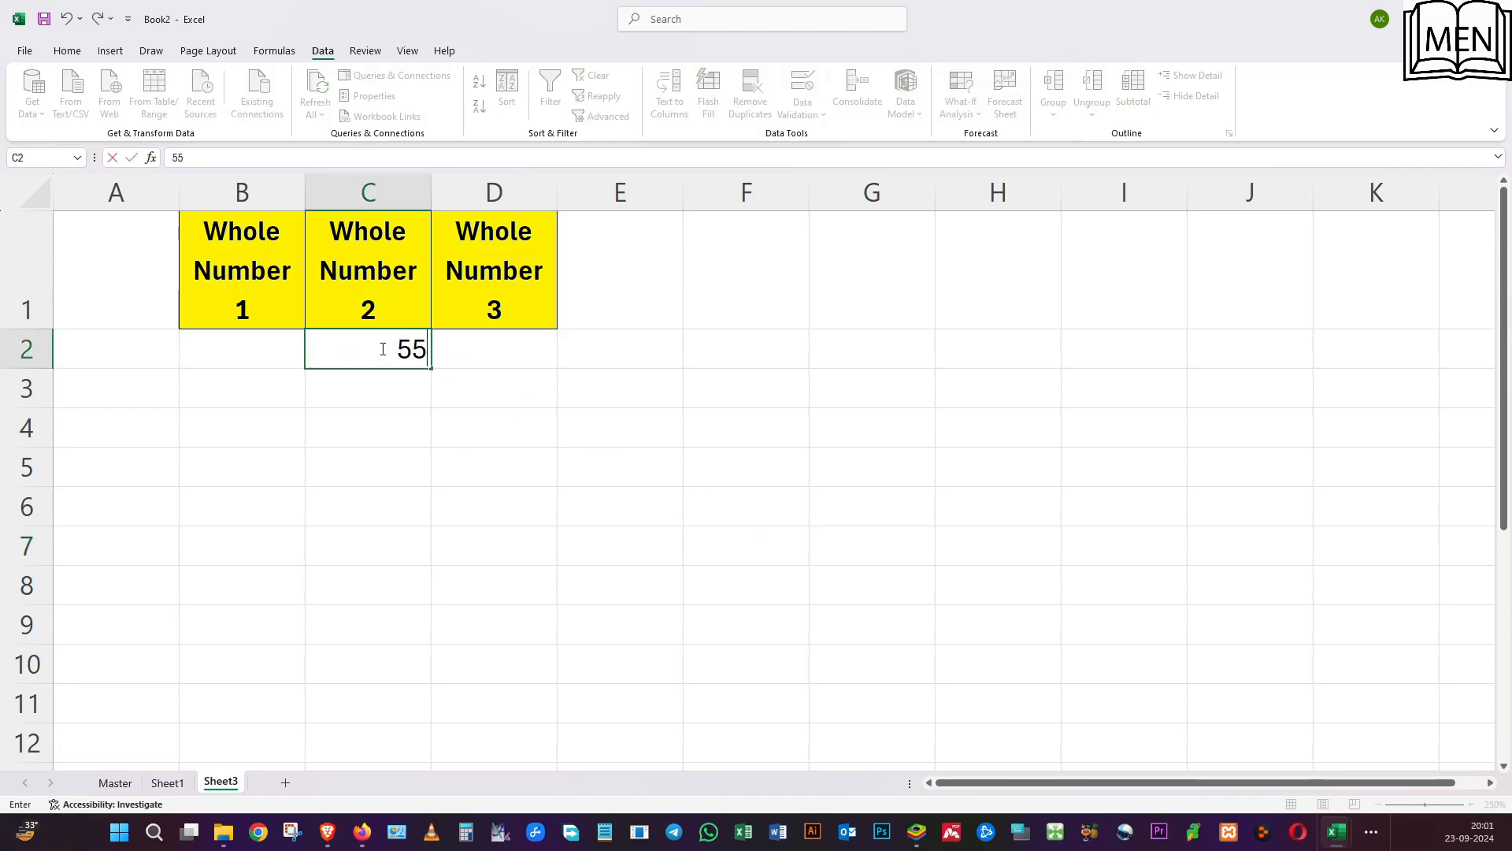
pyautogui.press('Return')
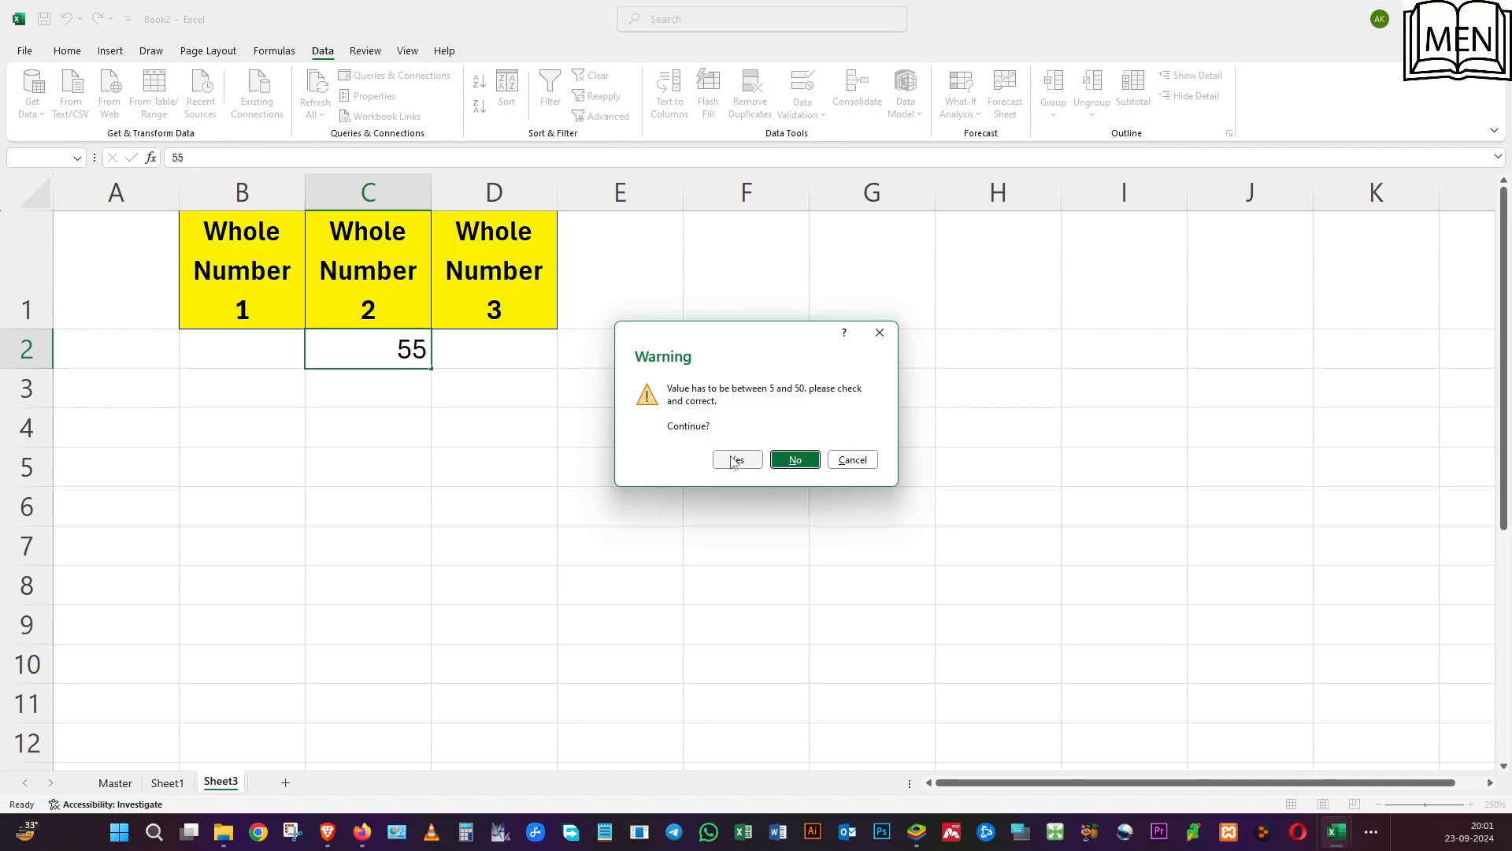
pyautogui.click(791, 459)
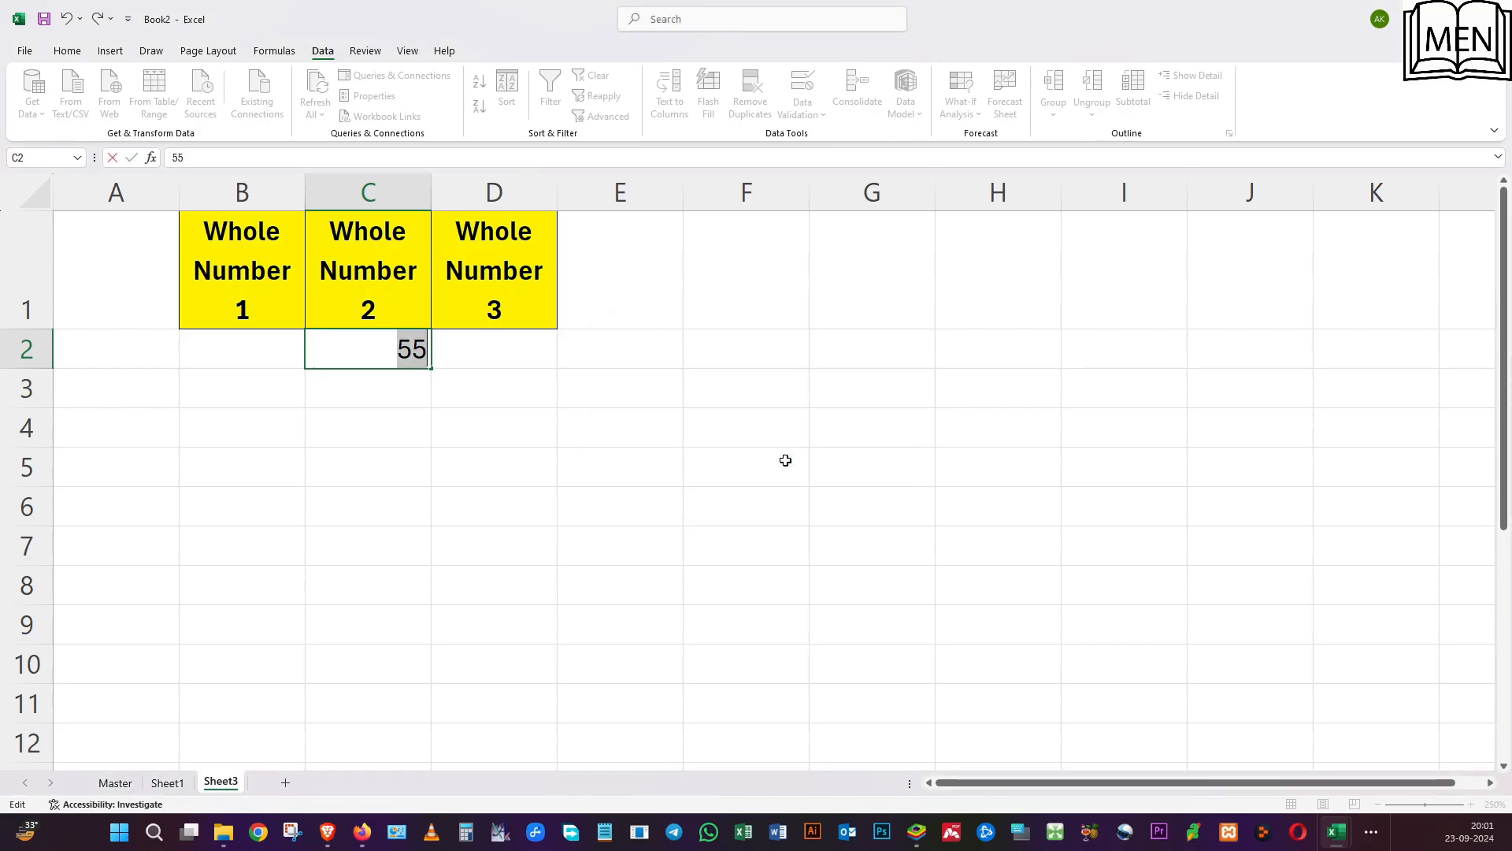
pyautogui.write('48')
pyautogui.press('Return')
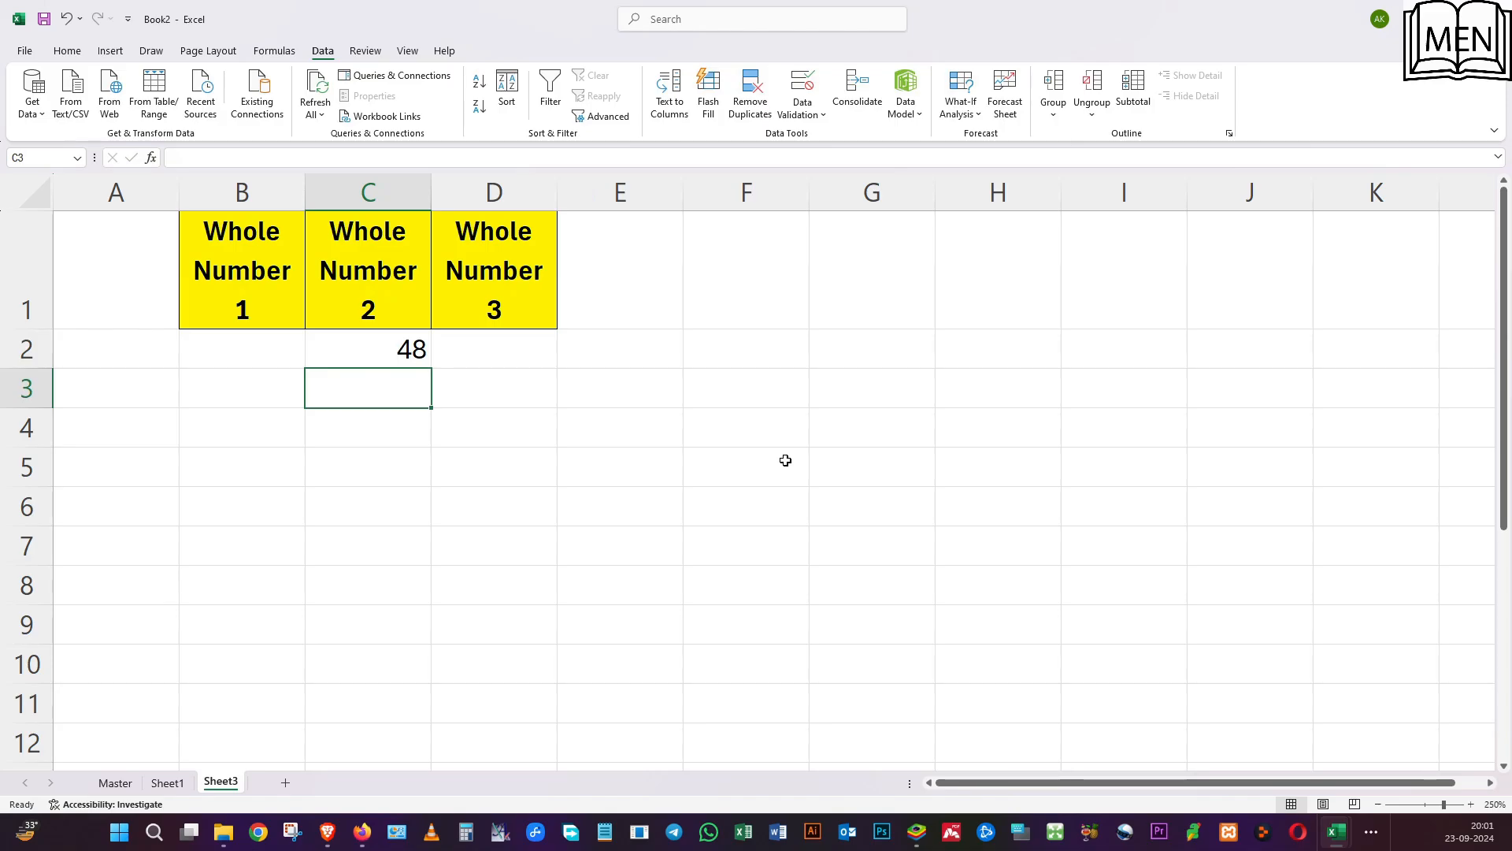
# Test the Information alert by entering 88 in D2 and accepting the value.
pyautogui.click(502, 346)
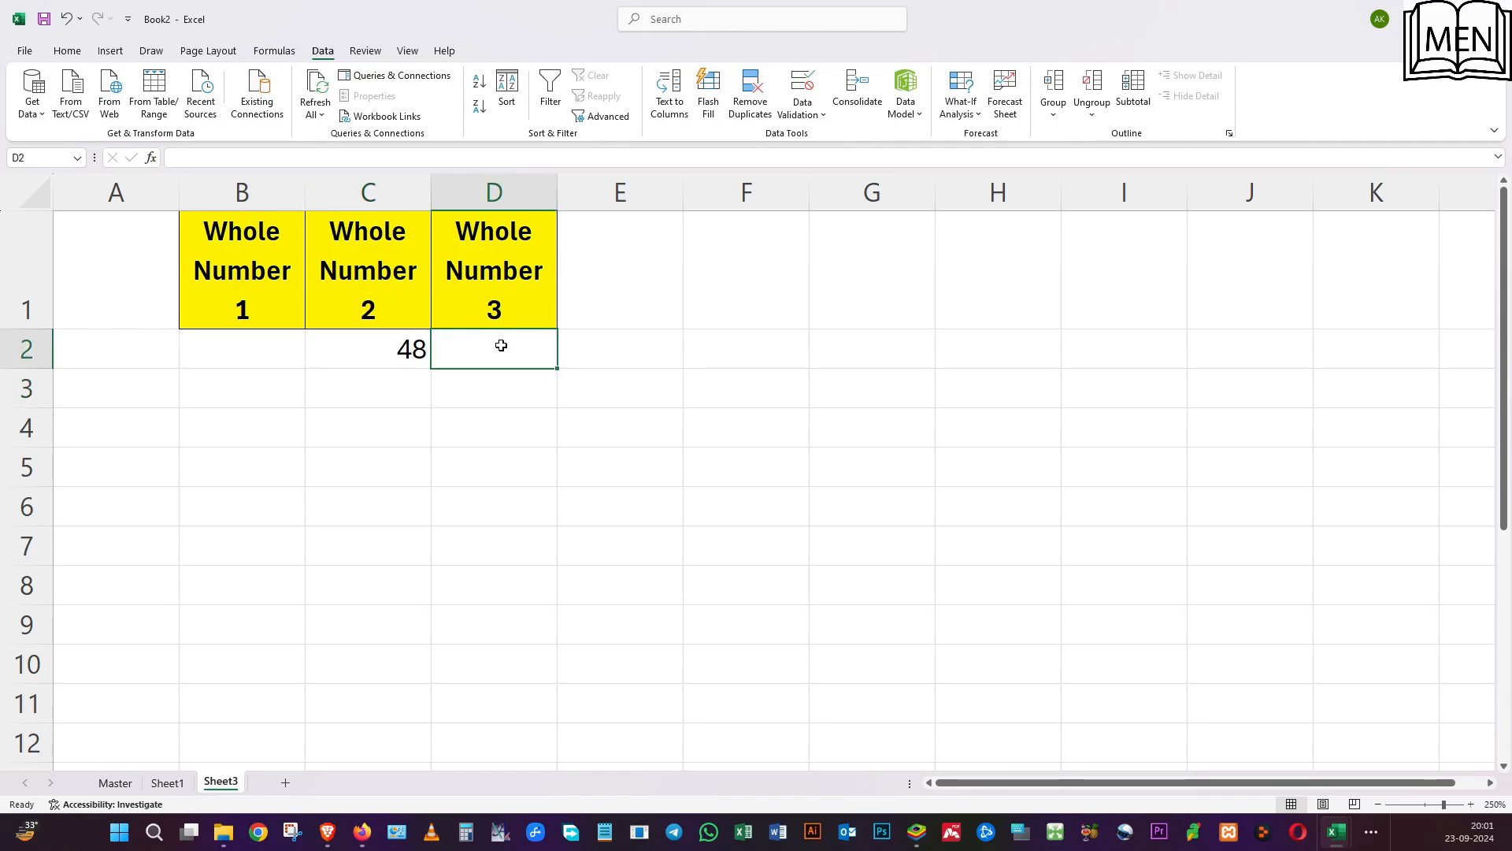
pyautogui.write('88')
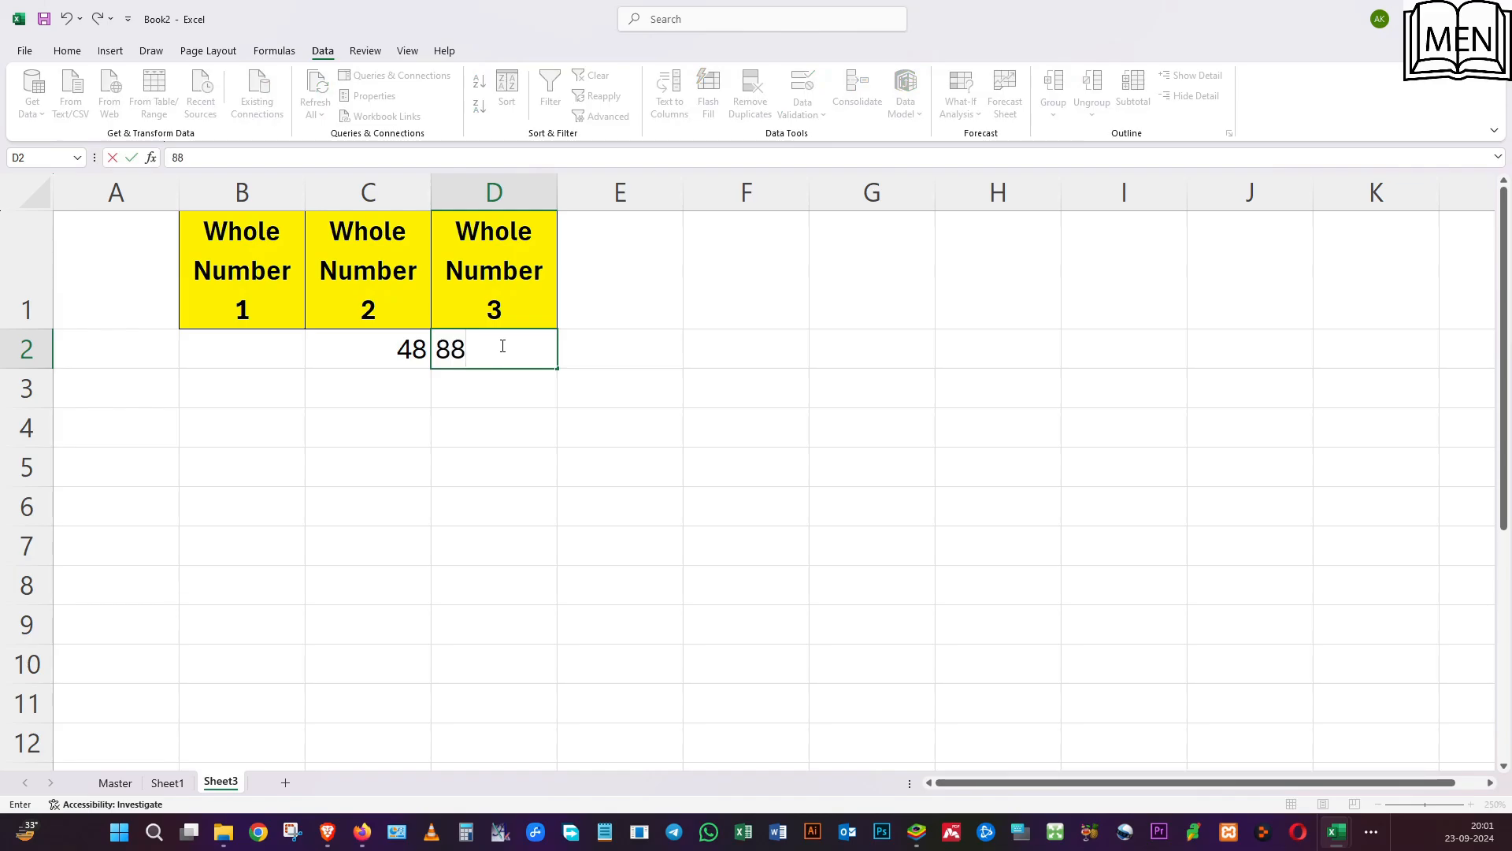
pyautogui.press('Return')
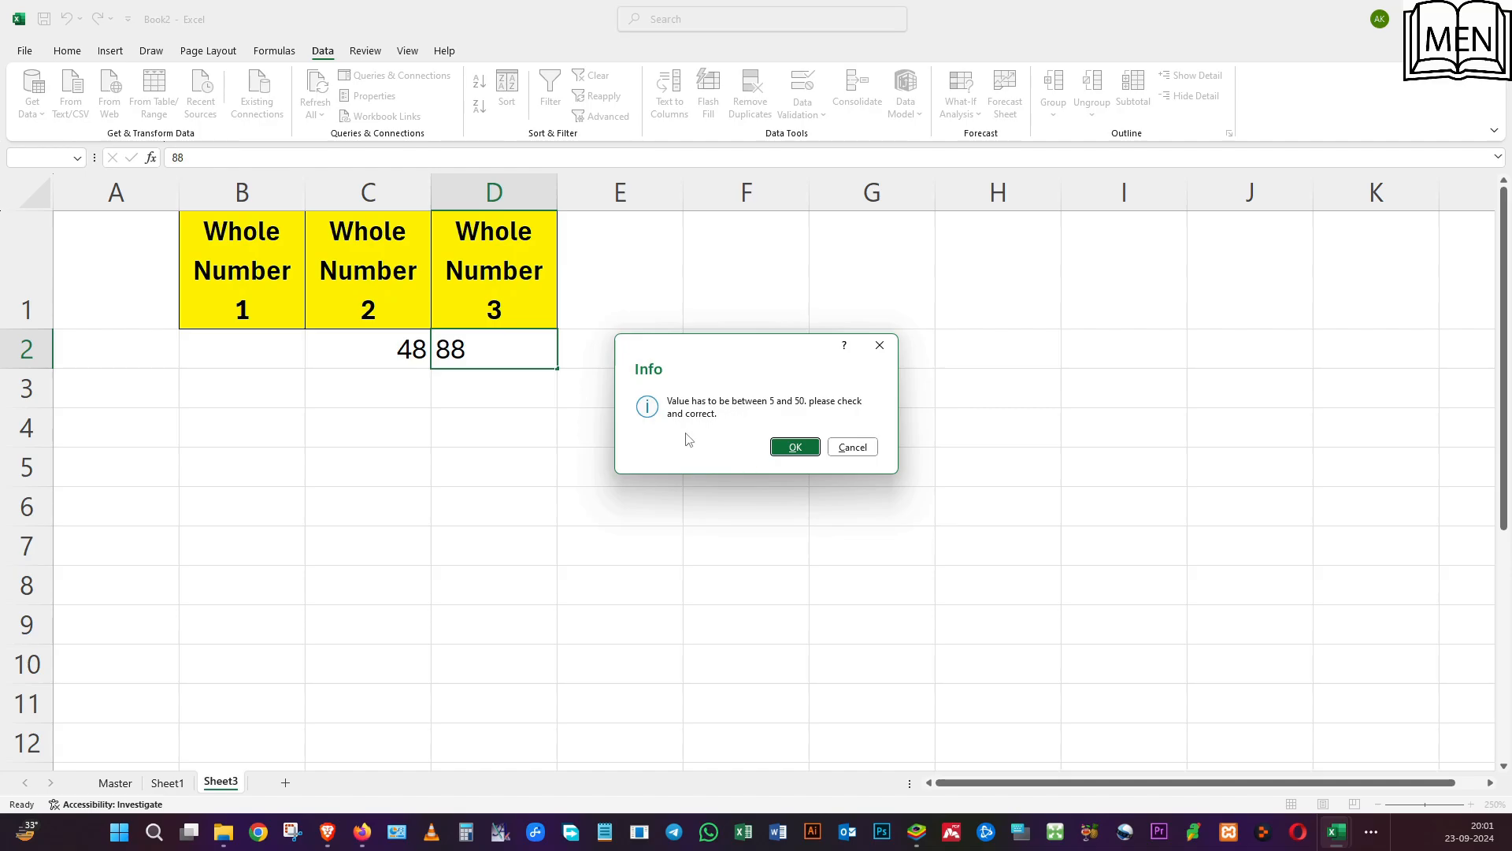
pyautogui.click(795, 446)
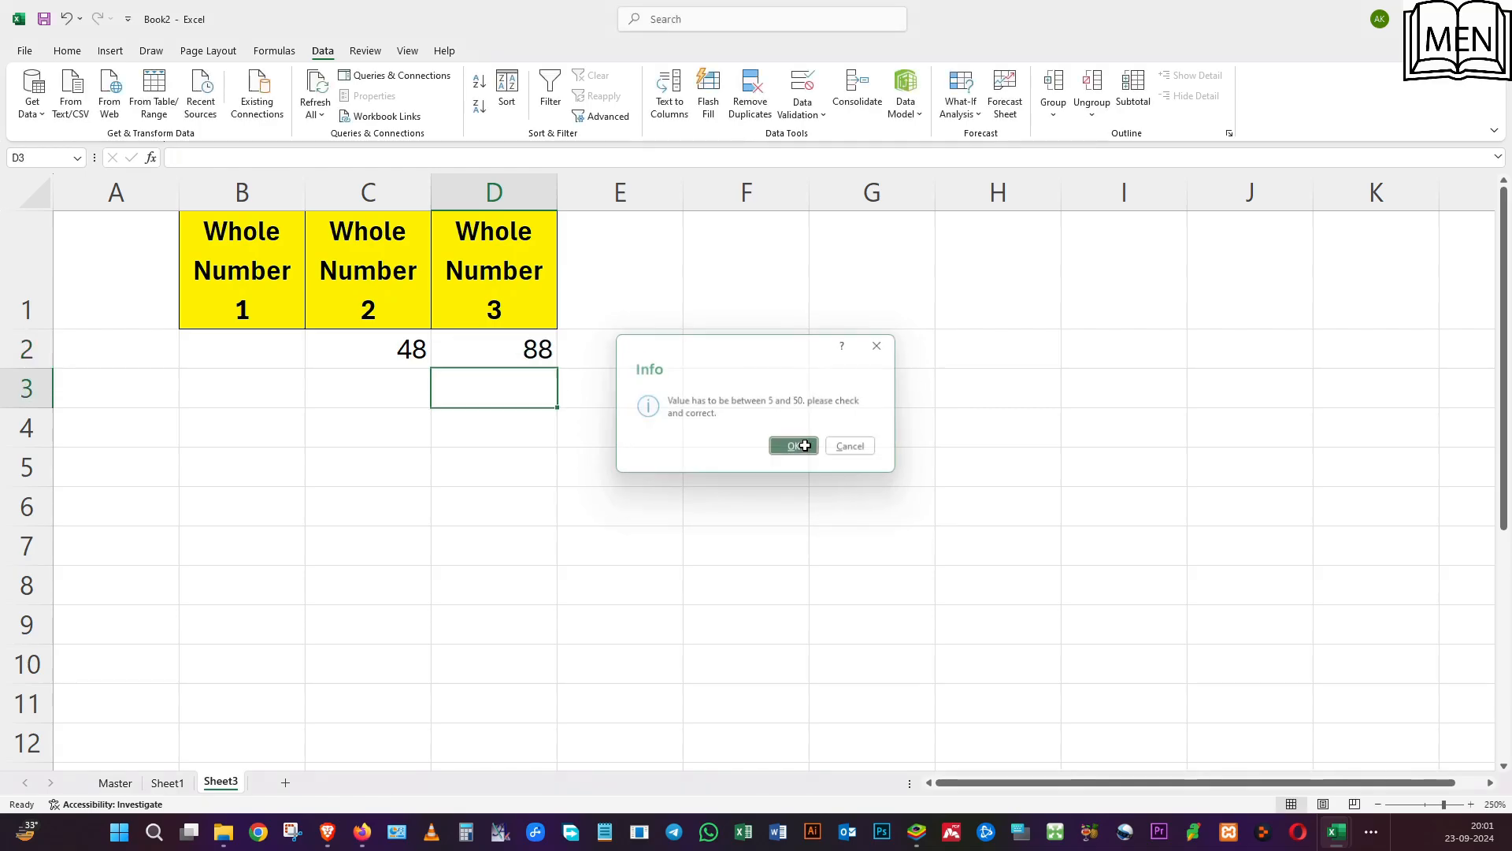
# Replace D2's value with 55 and accept it at the Information alert.
pyautogui.click(473, 354)
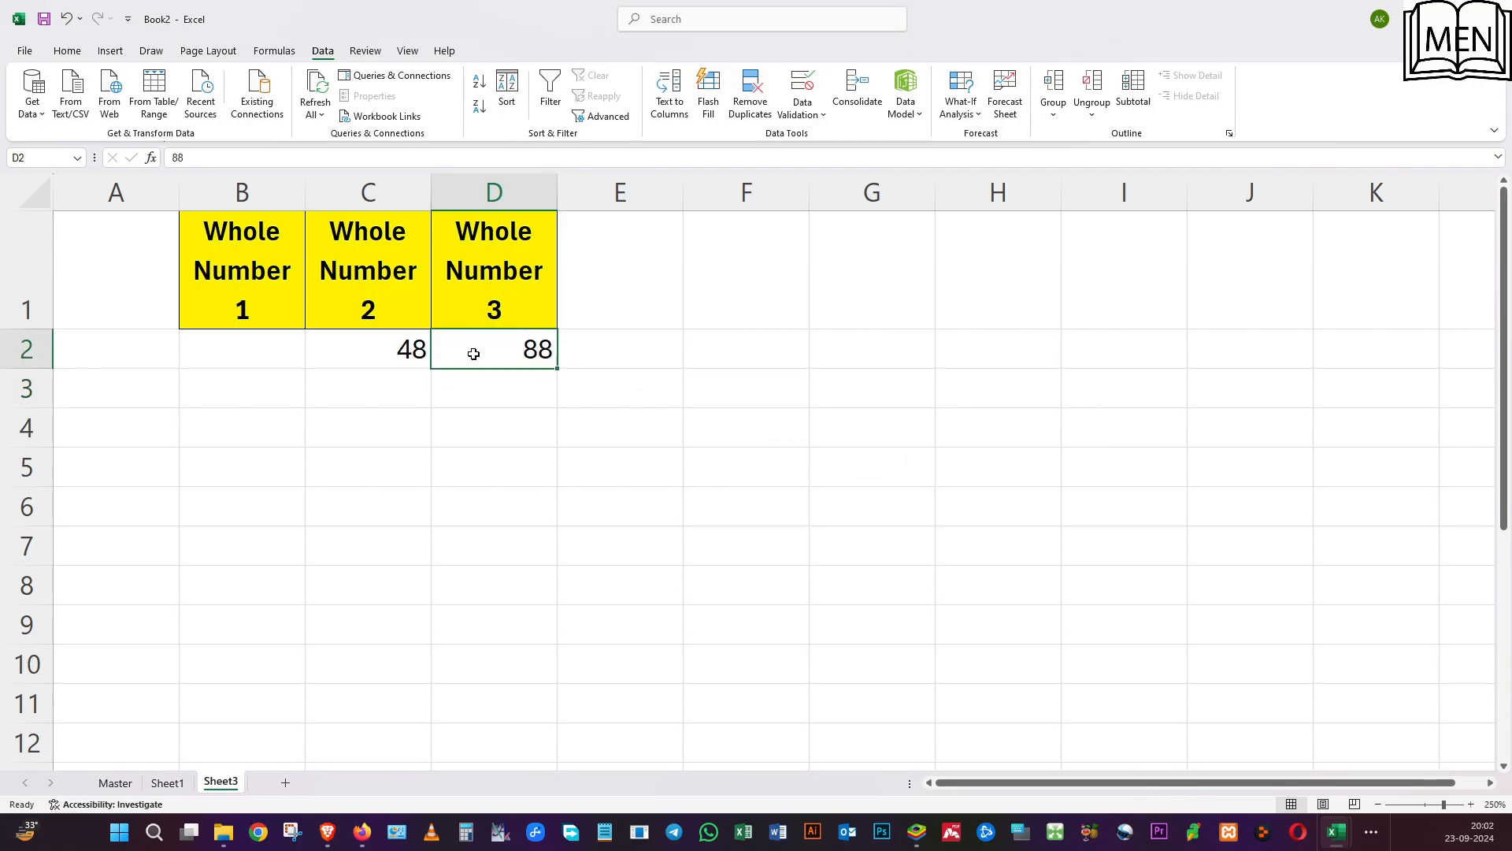
pyautogui.write('55')
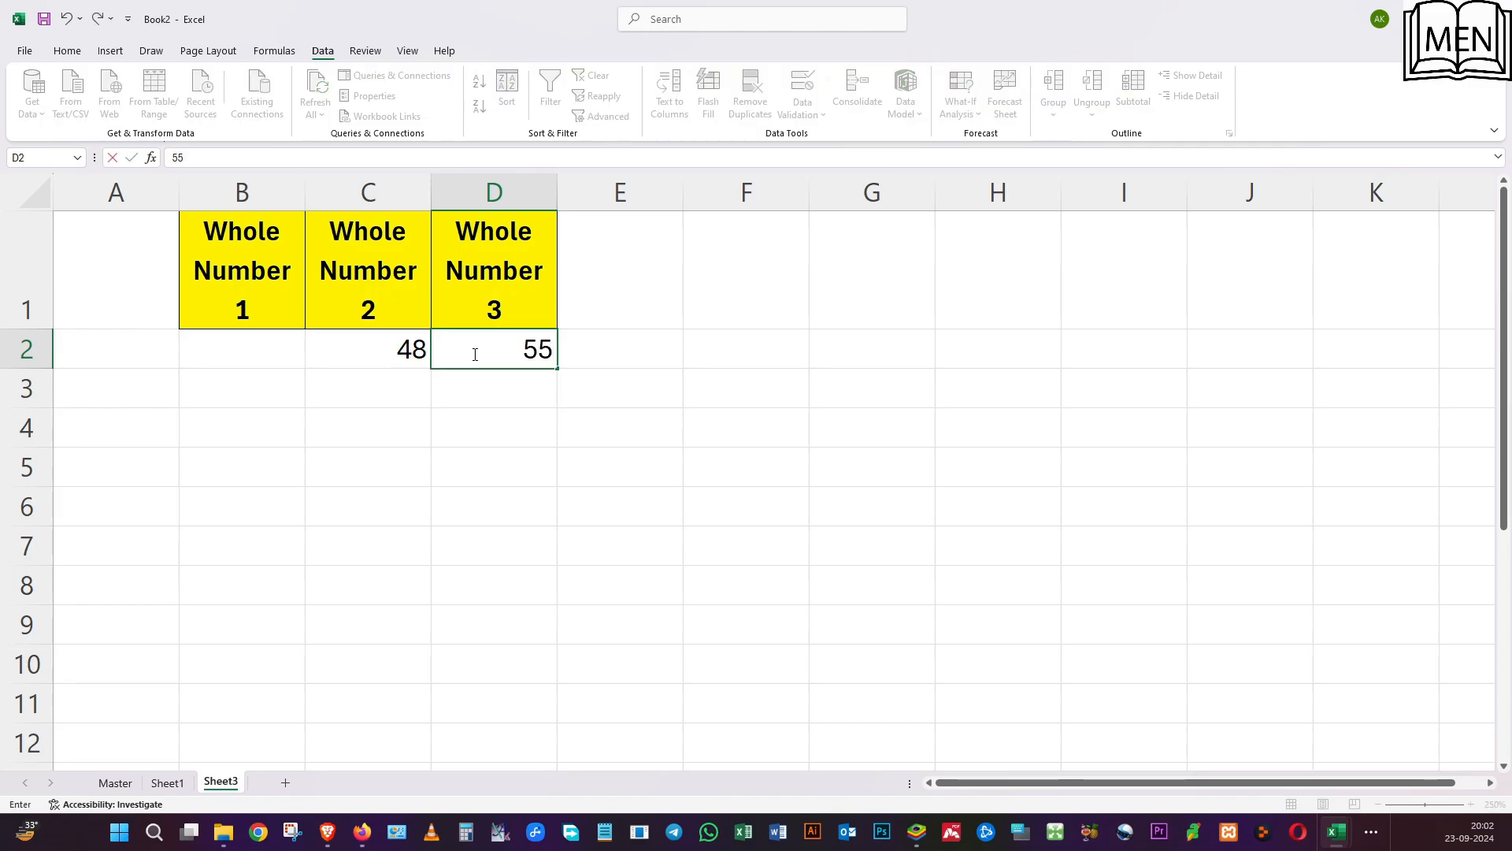
pyautogui.press('Return')
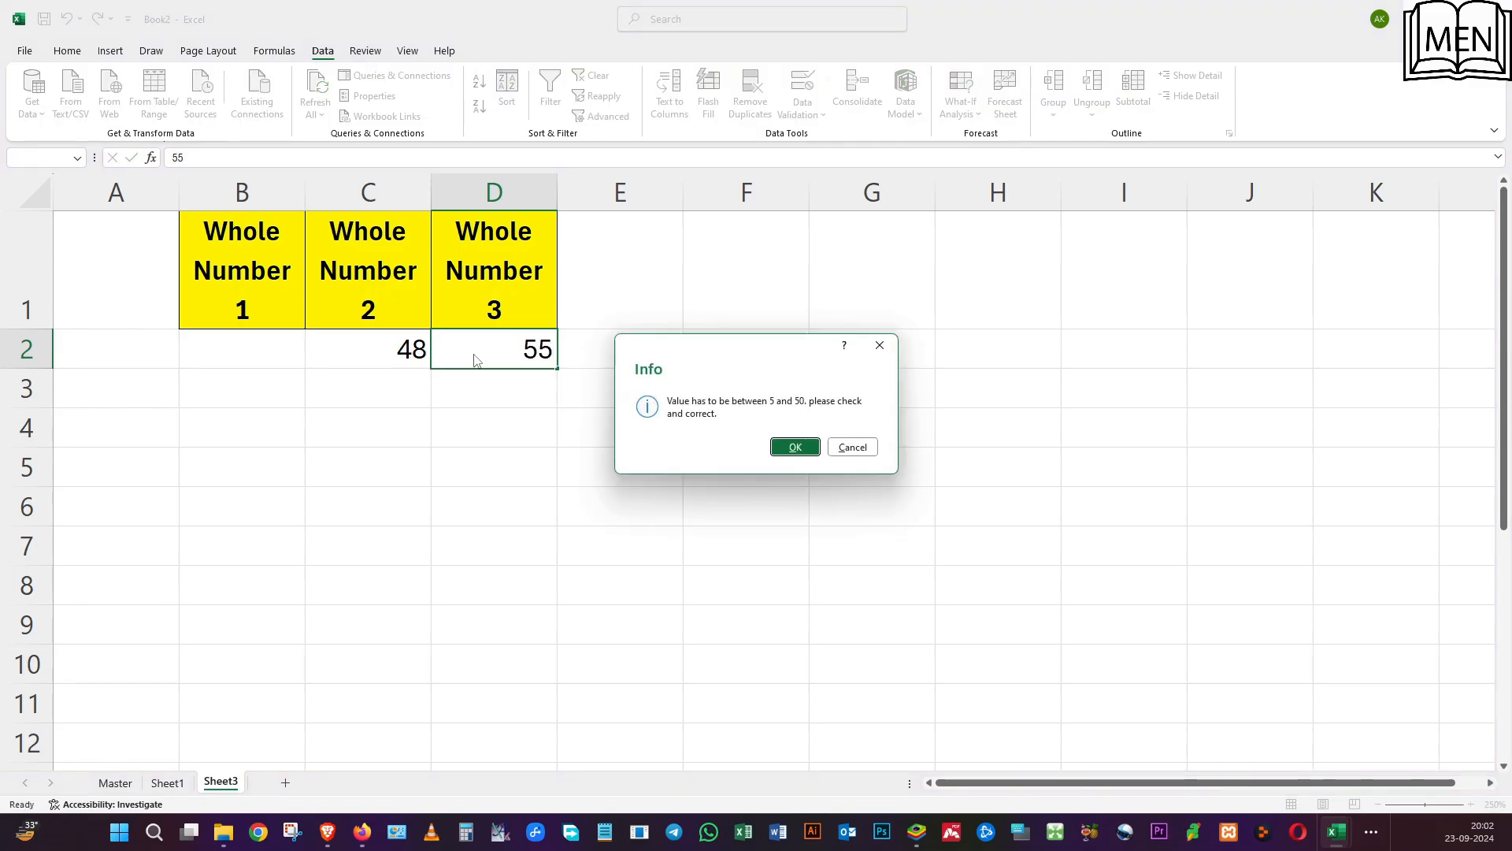
pyautogui.click(783, 442)
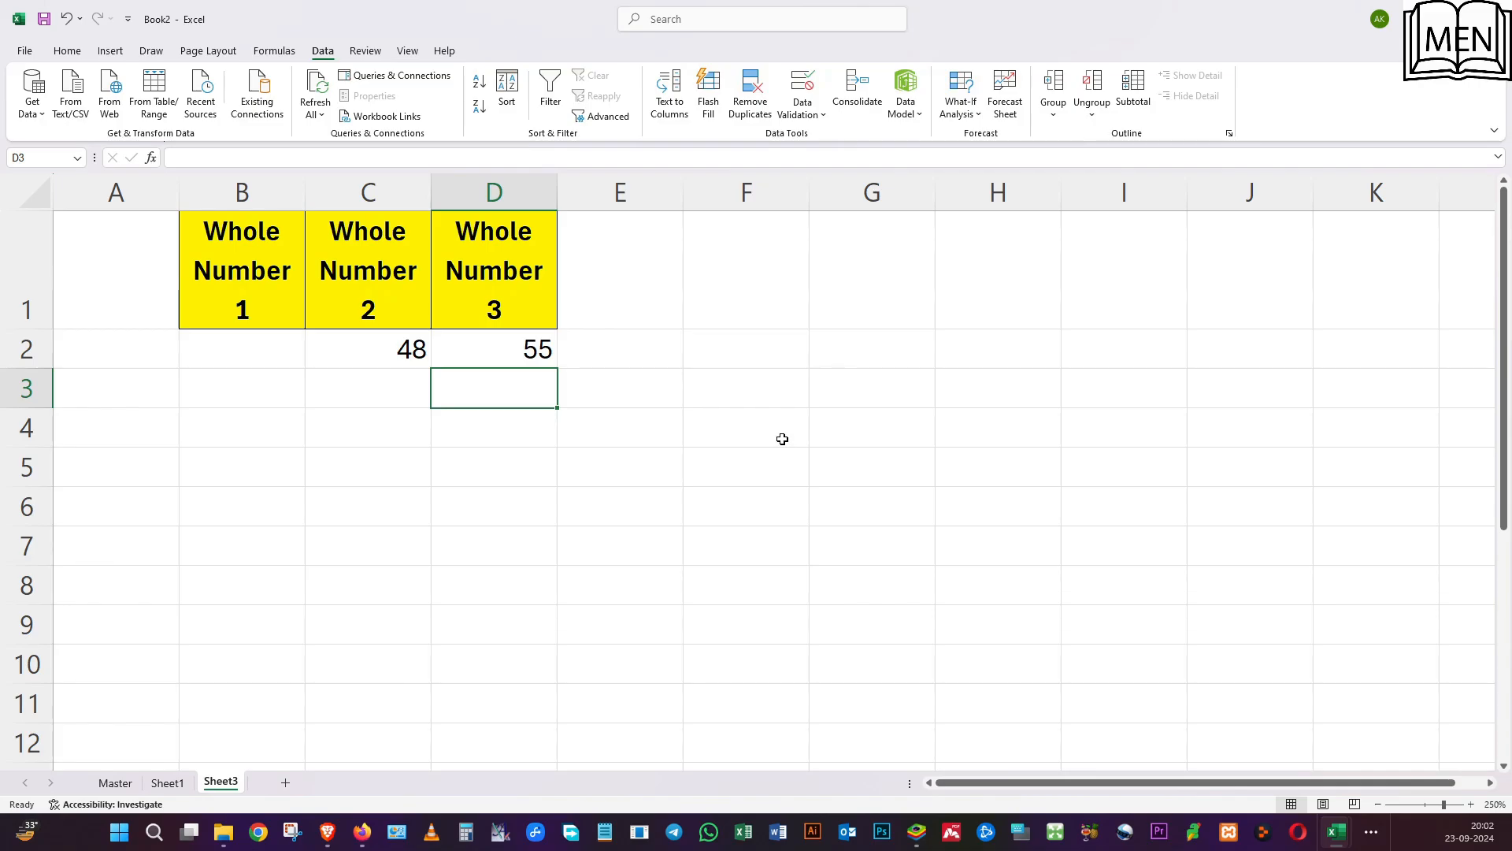
# Label the alert styles beneath the first two number columns by entering Stop in B3 and Warning in C3.
pyautogui.click(532, 344)
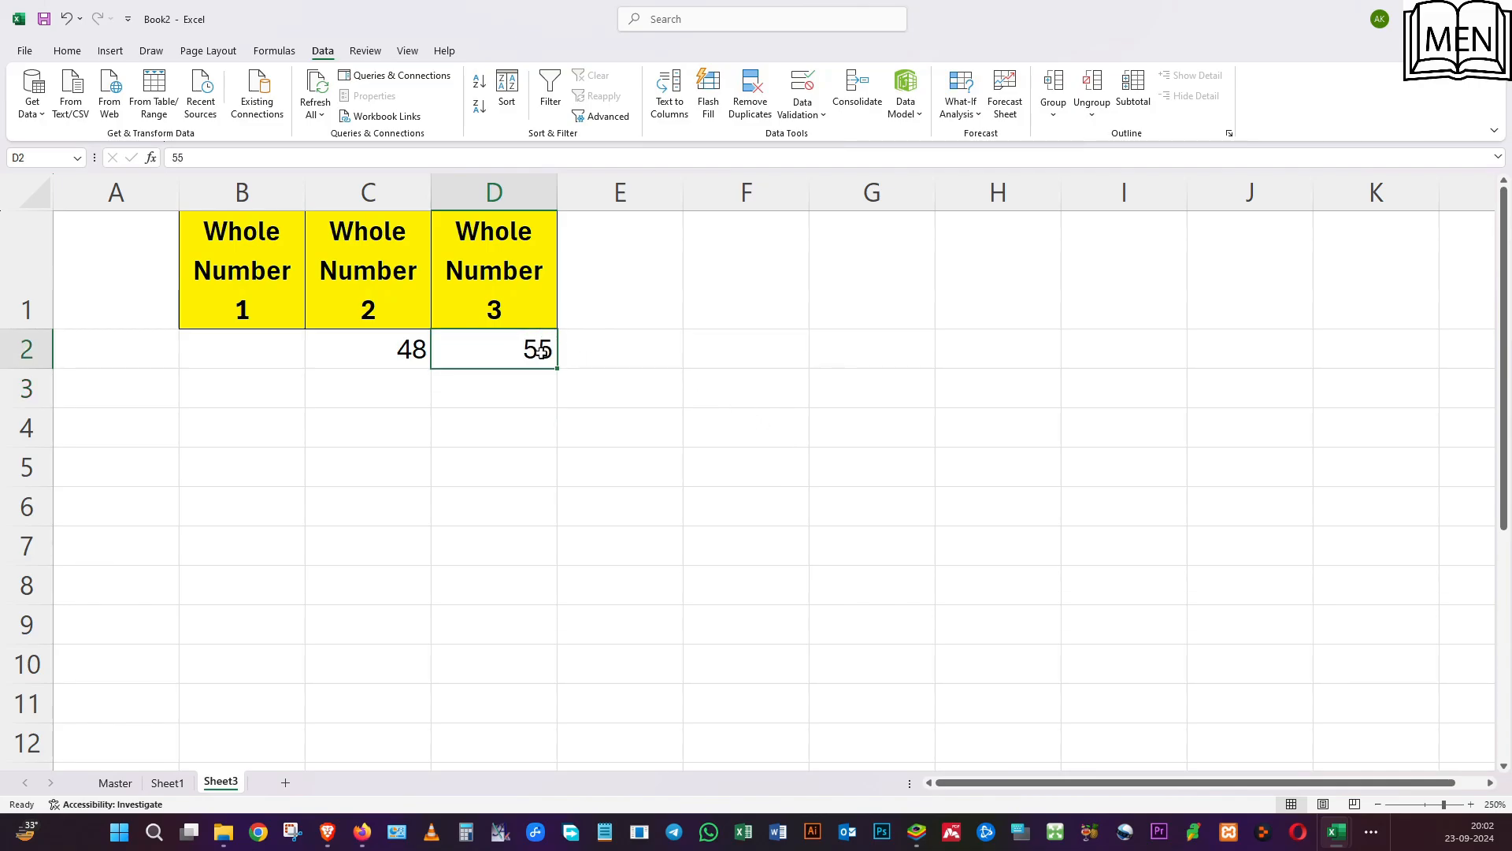
pyautogui.click(260, 344)
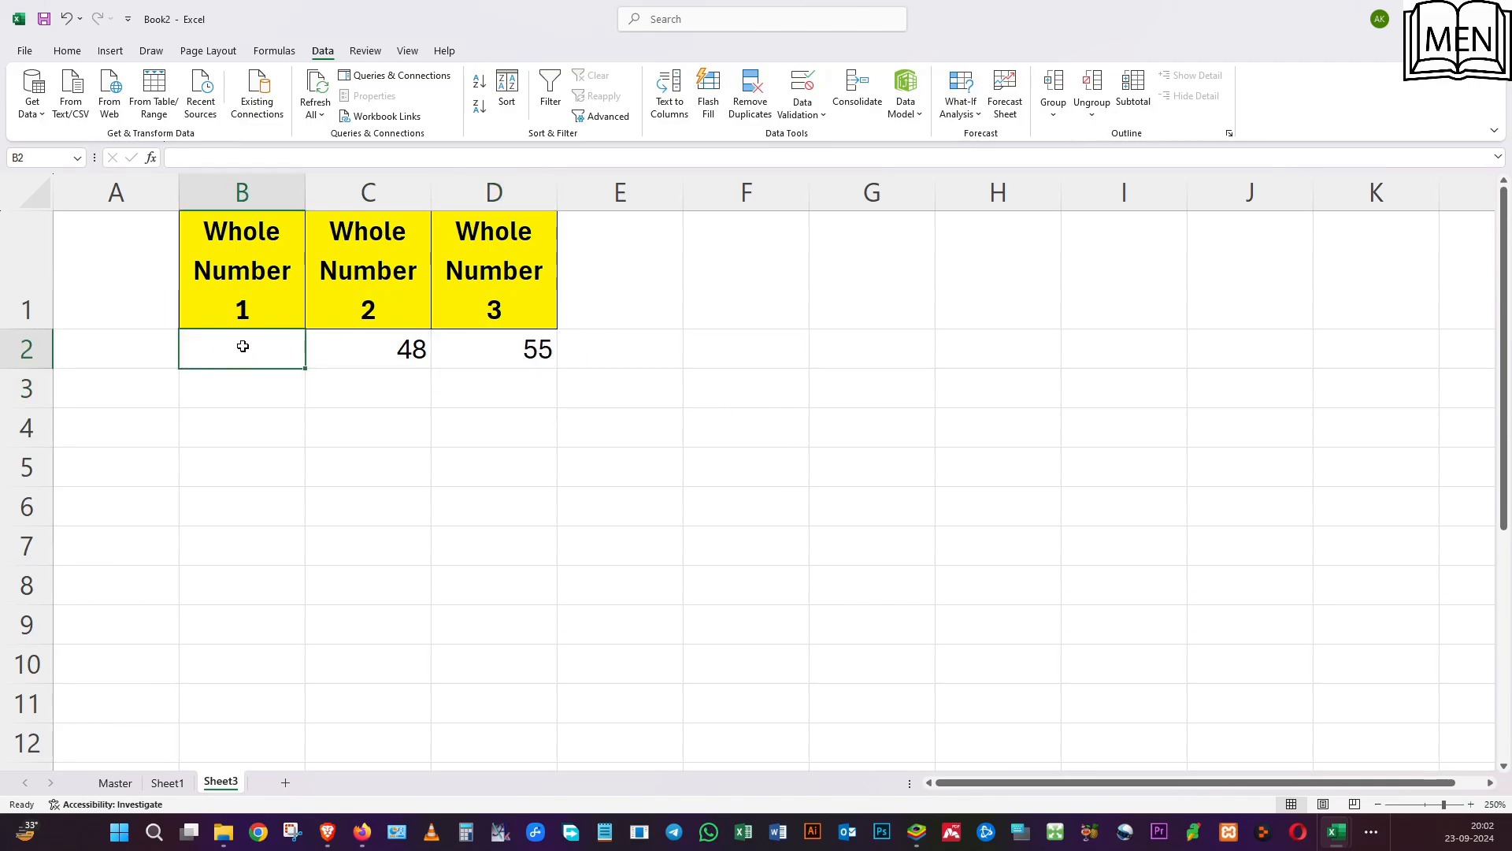
pyautogui.click(257, 389)
pyautogui.write('S')
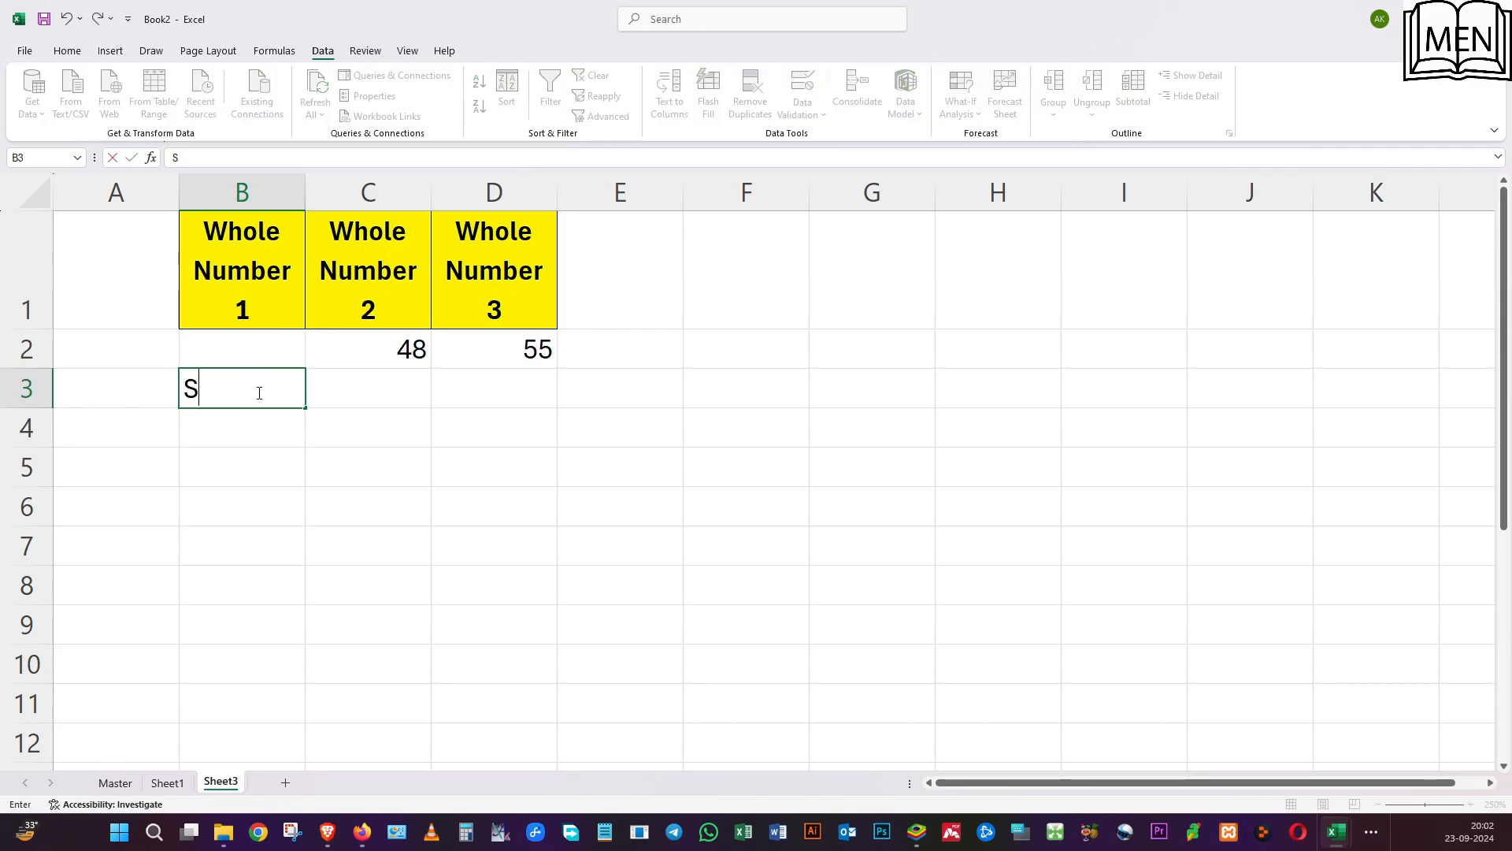
pyautogui.write('top')
pyautogui.press('Tab')
pyautogui.write('W')
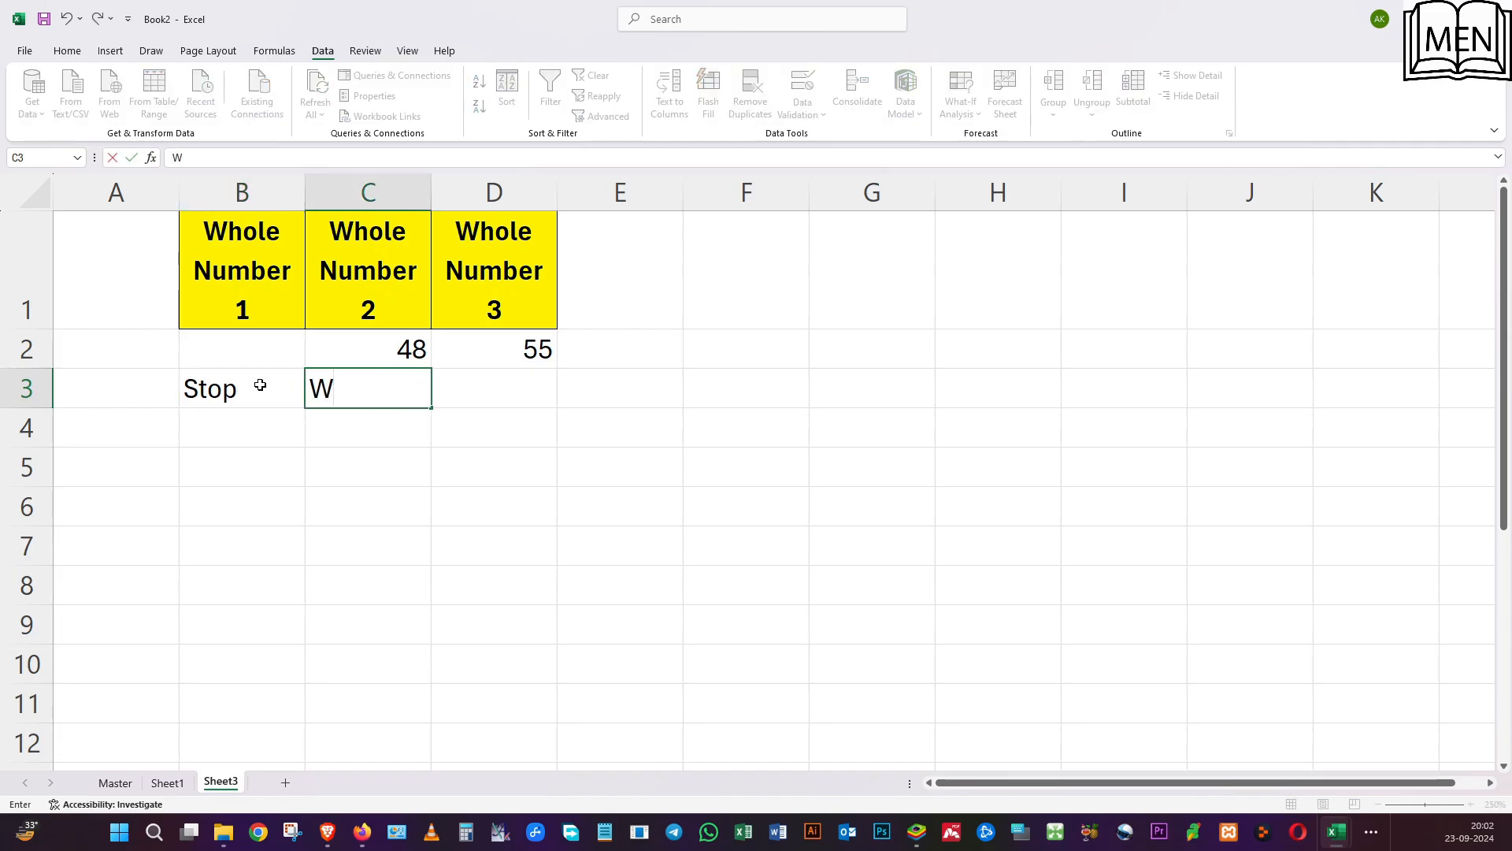
pyautogui.write('arning')
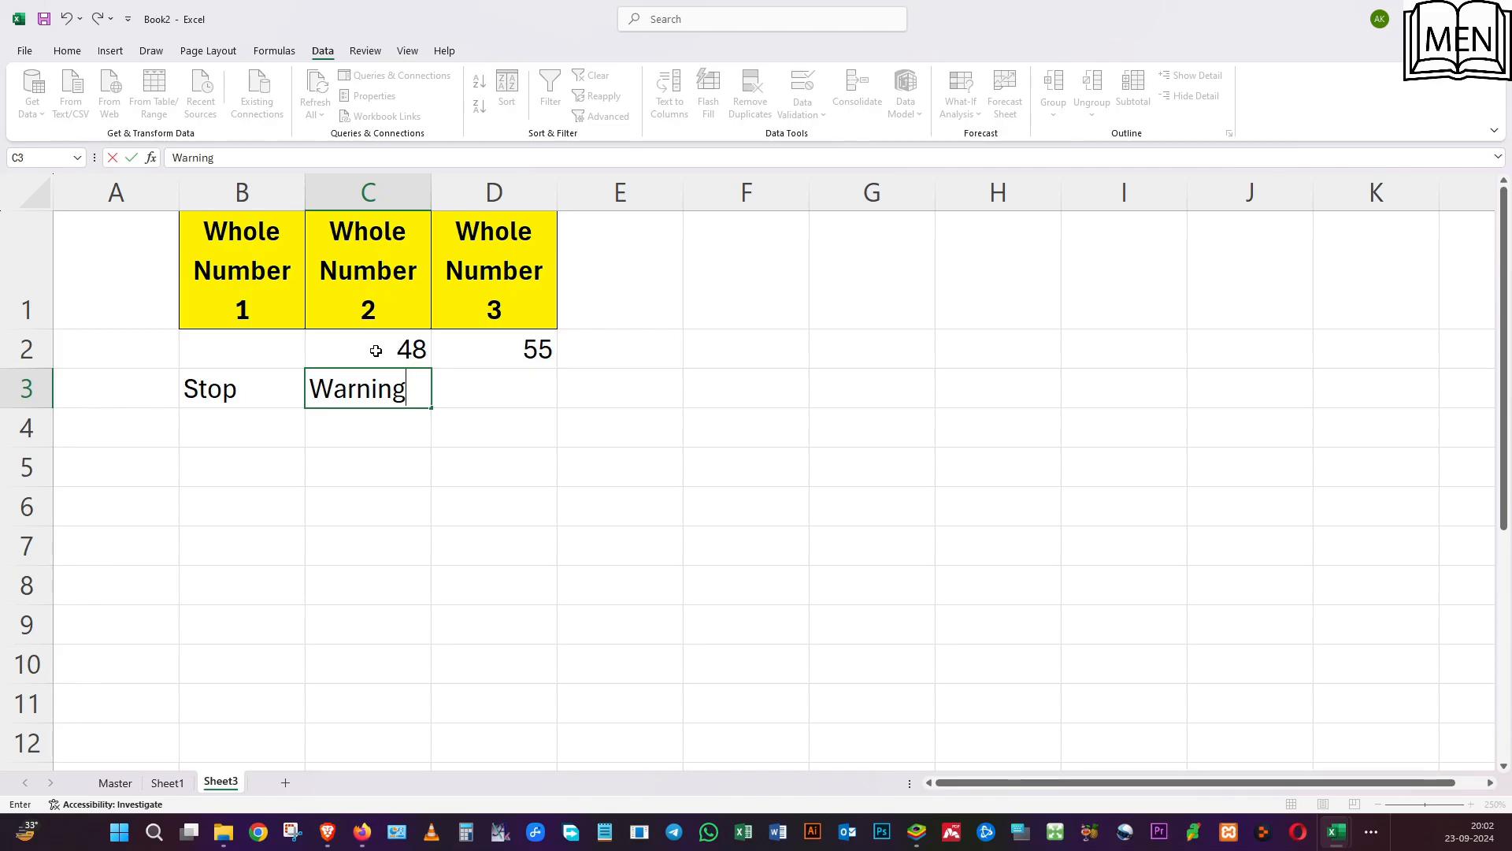
# Enter the label Information in D3 beneath the Whole Number 3 column.
pyautogui.click(490, 375)
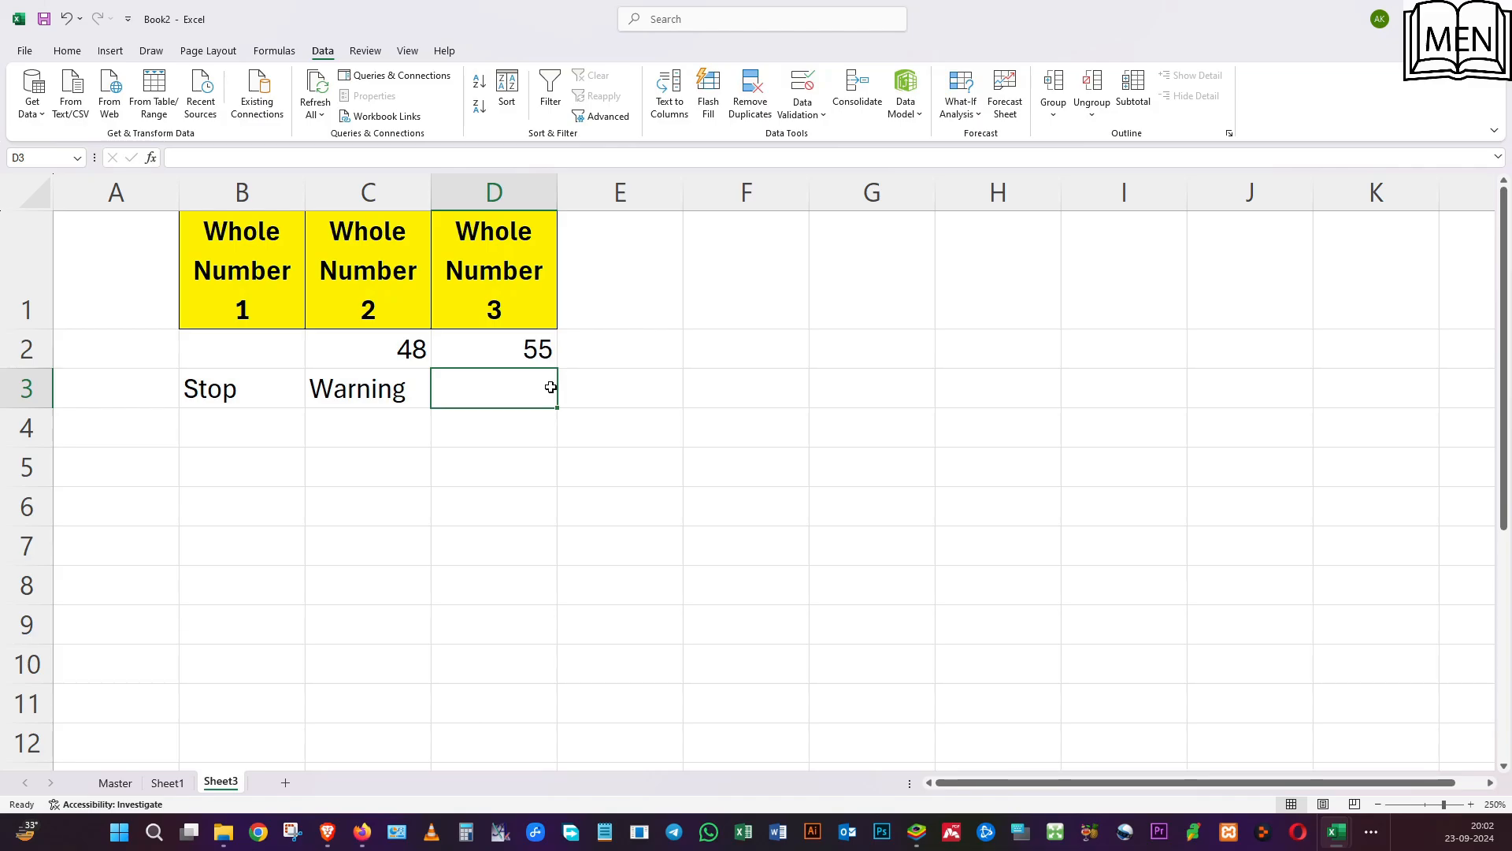
pyautogui.write('Inform')
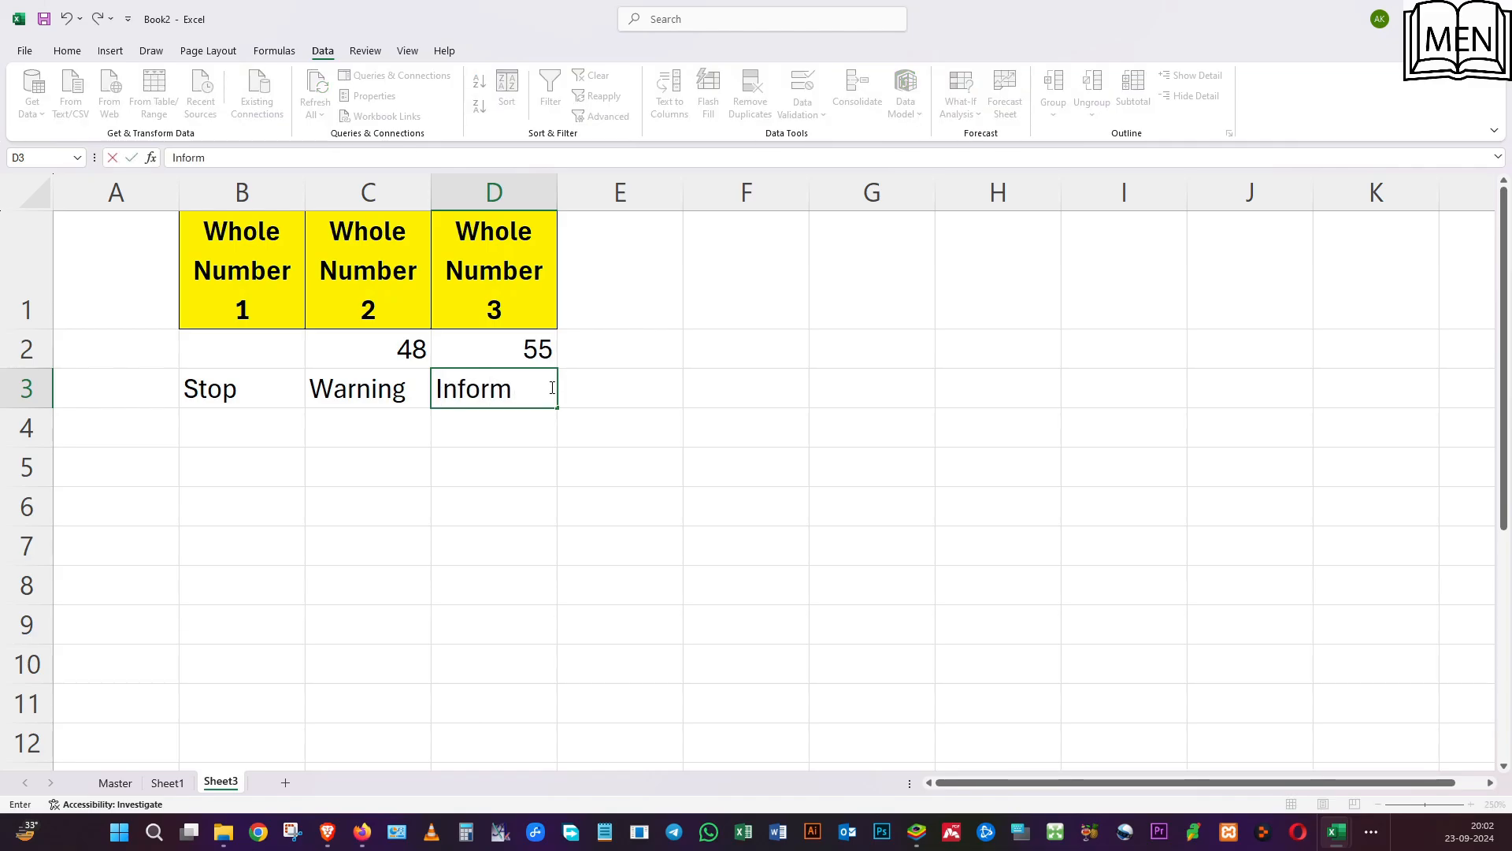
pyautogui.write('ation')
pyautogui.press('Return')
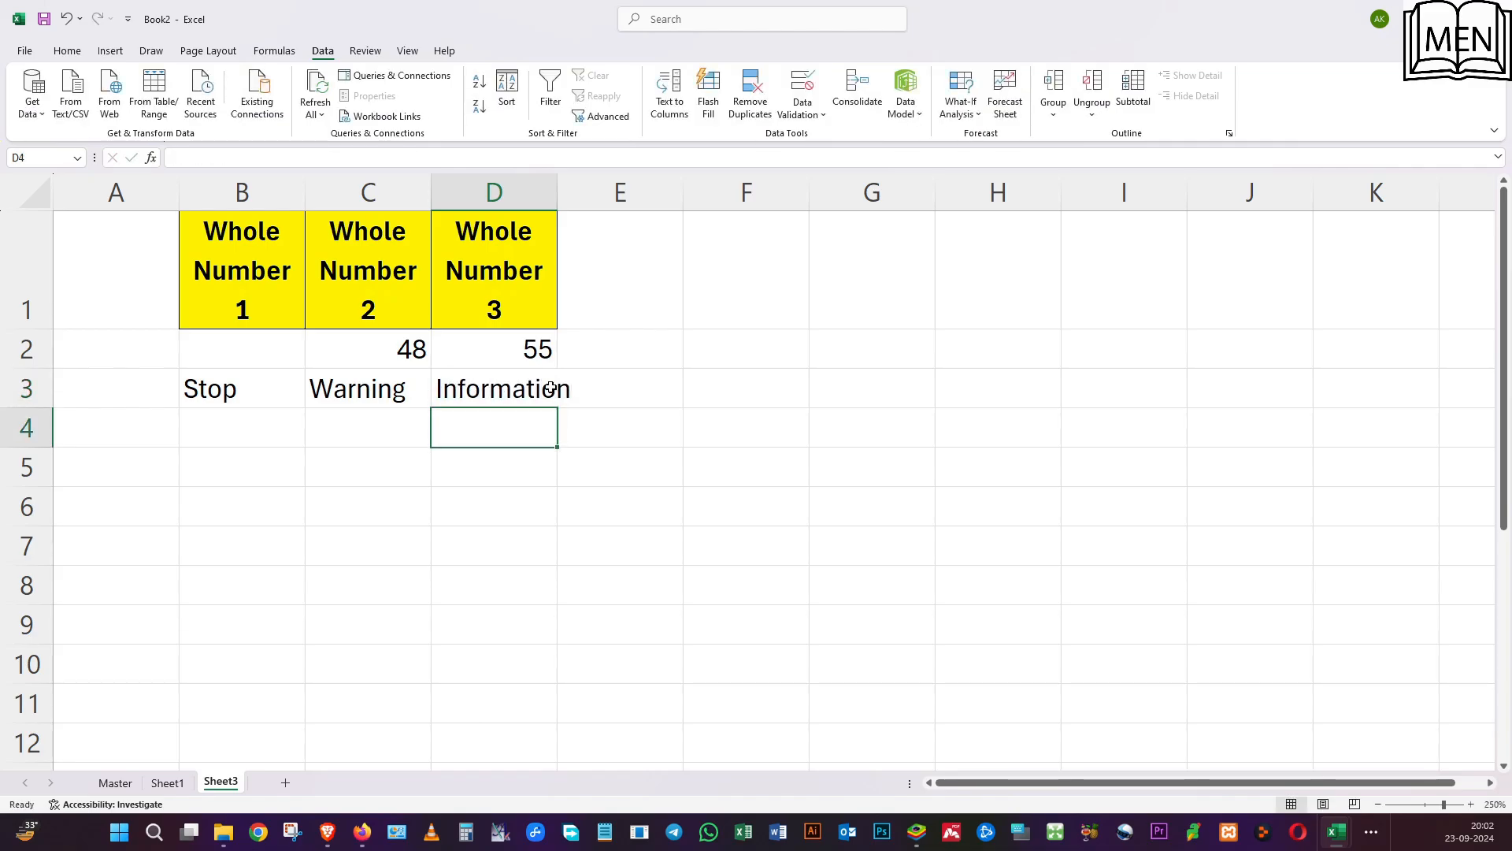